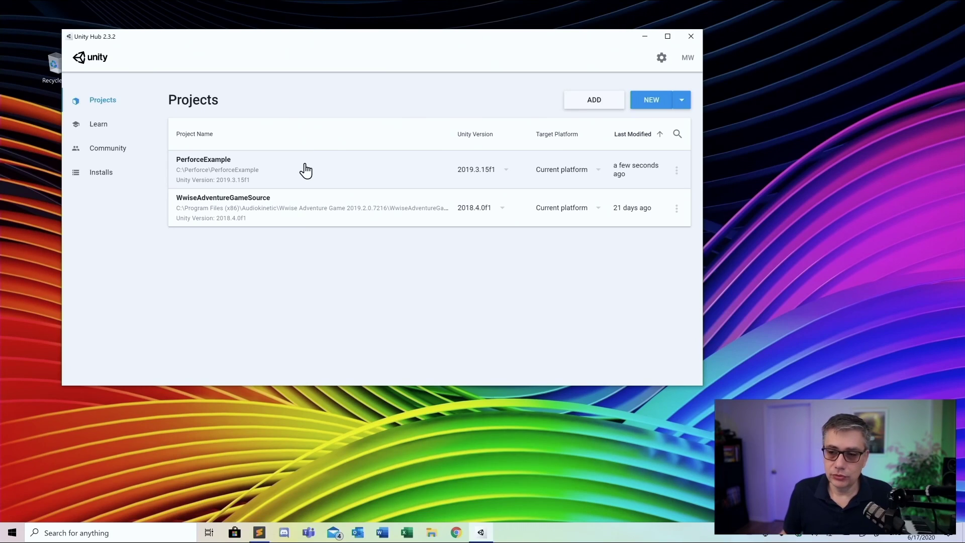
Open the PerforceExample project from Unity Hub in the Unity editor
{"action": "left_click", "coordinate": [306, 171]}
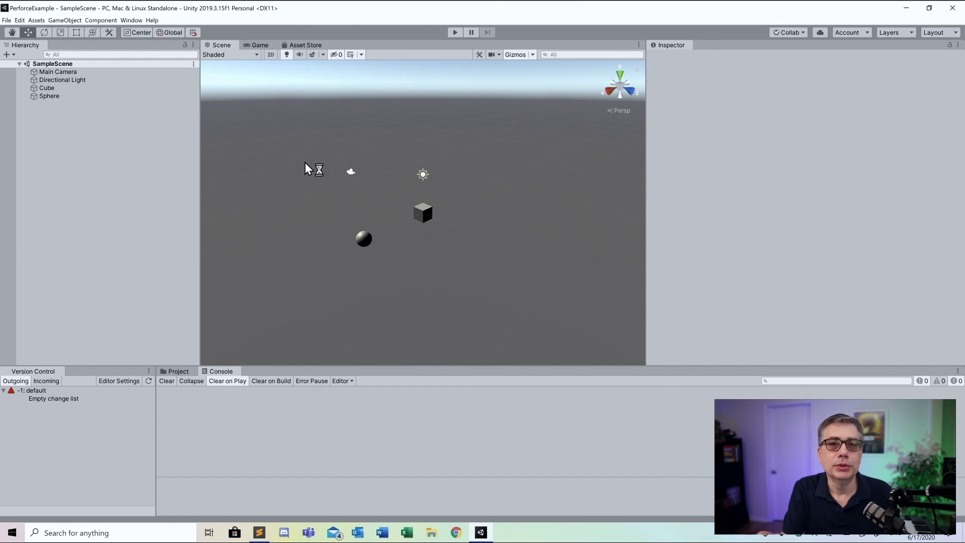
Run SampleScene in play mode and show the Project assets instead of the console
{"action": "left_click", "coordinate": [456, 32]}
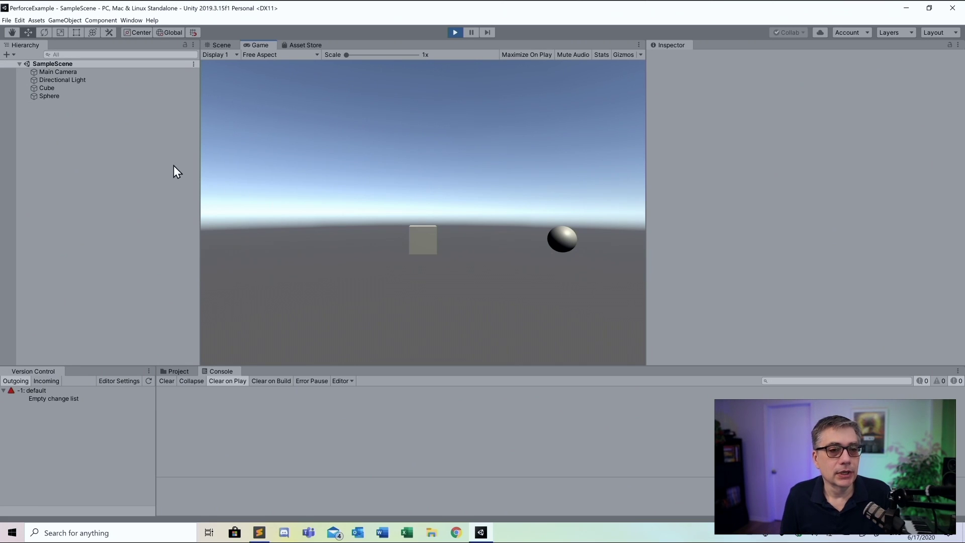
{"action": "left_click", "coordinate": [179, 373]}
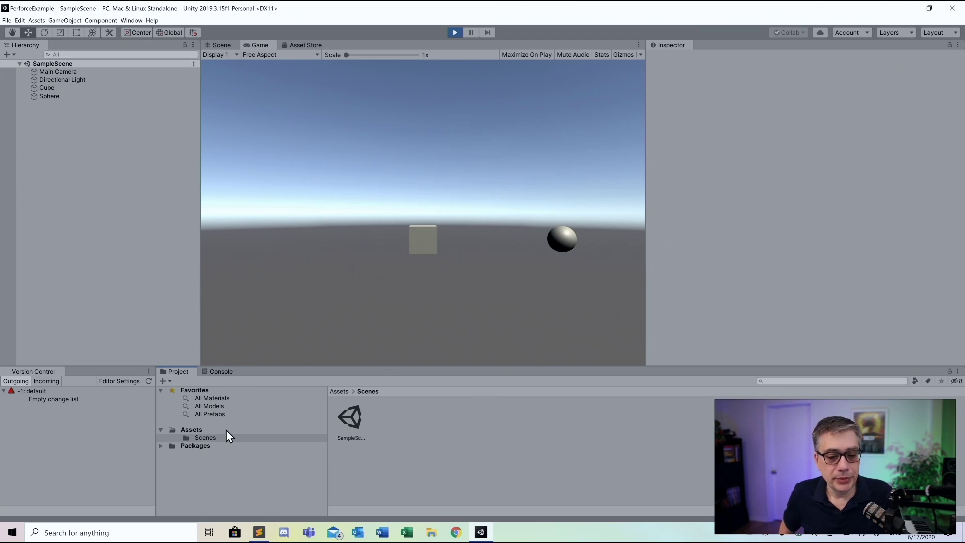
Create a folder named Scripts under Assets and open it
{"action": "left_click", "coordinate": [193, 430]}
{"action": "right_click", "coordinate": [193, 430]}
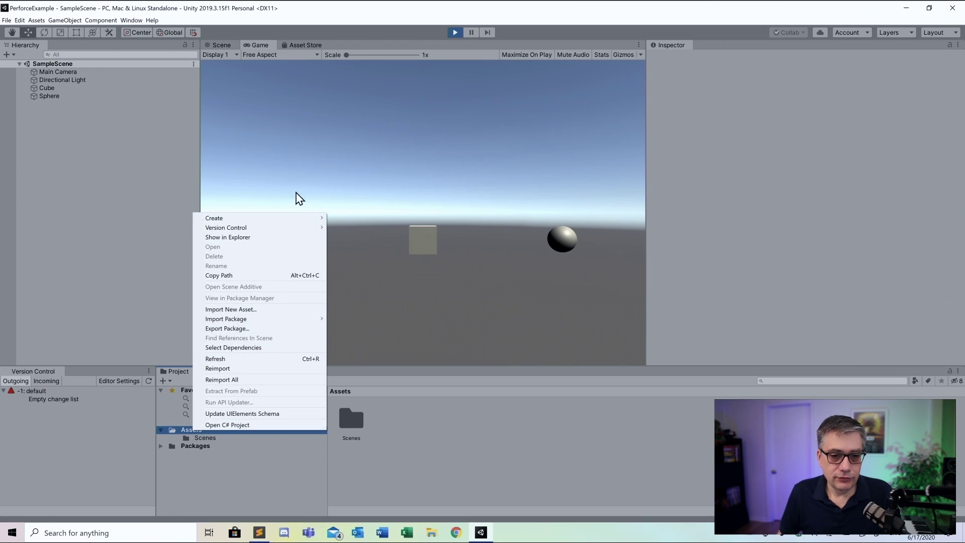
{"action": "mouse_move", "coordinate": [280, 220]}
{"action": "left_click", "coordinate": [366, 219]}
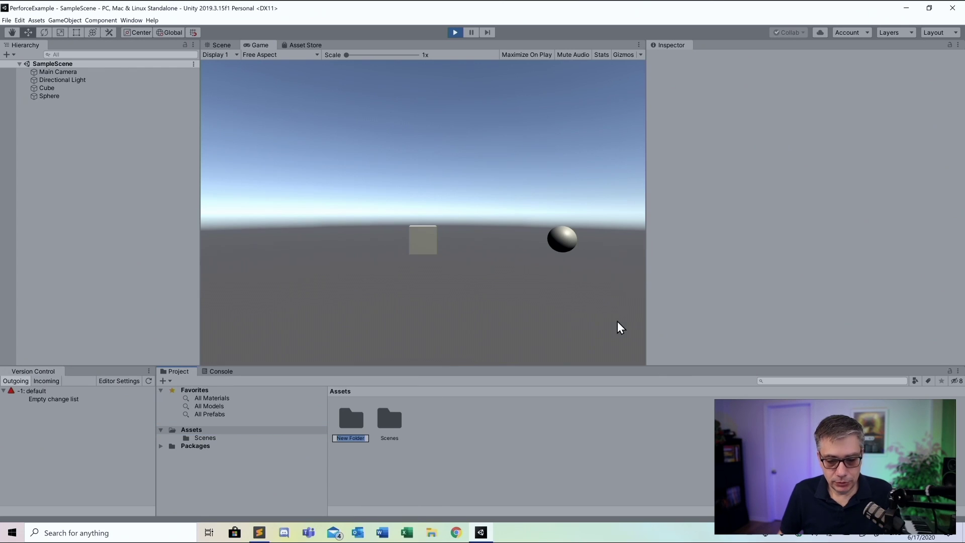
{"action": "type", "text": "Scripts"}
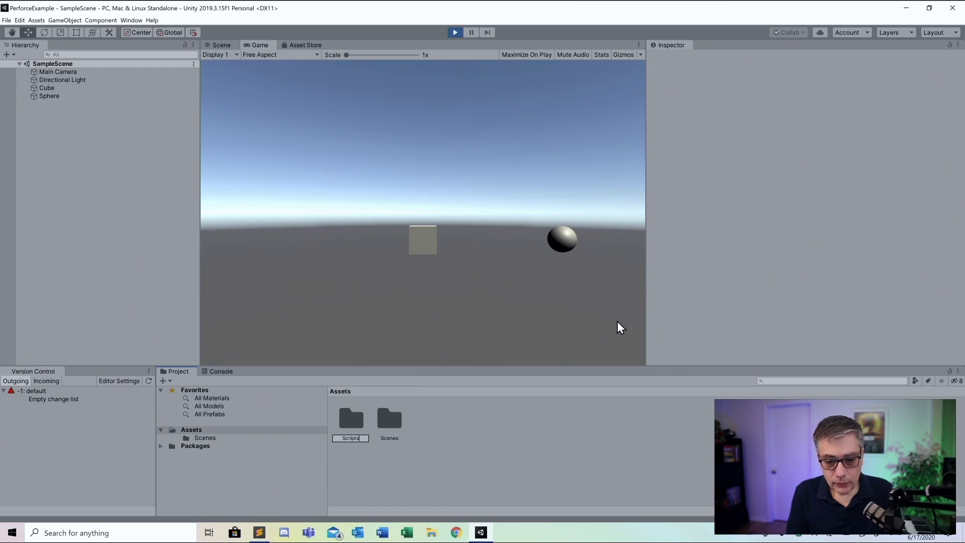
{"action": "key", "text": "Return"}
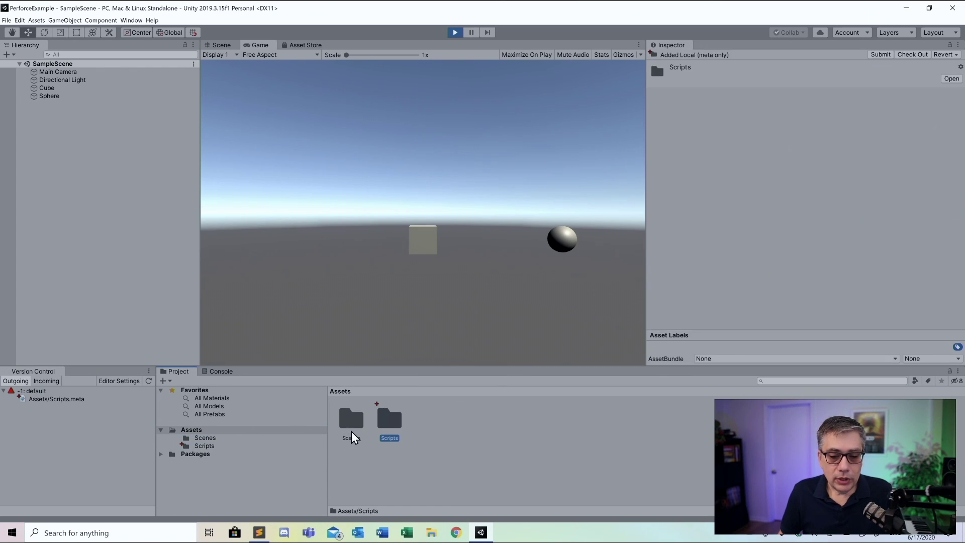
{"action": "double_click", "coordinate": [391, 422]}
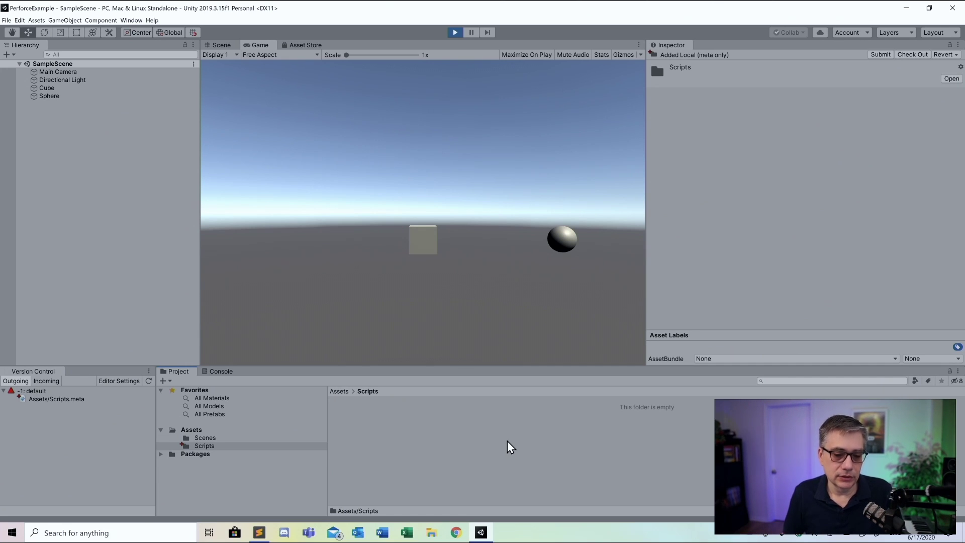
Create an Editor folder inside Scripts and open it
{"action": "right_click", "coordinate": [212, 447]}
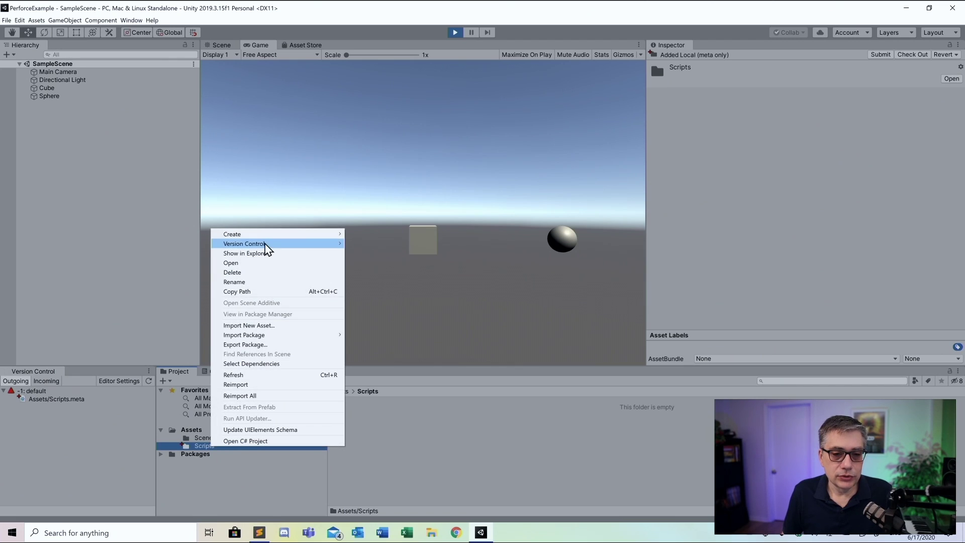
{"action": "mouse_move", "coordinate": [264, 235]}
{"action": "left_click", "coordinate": [393, 223]}
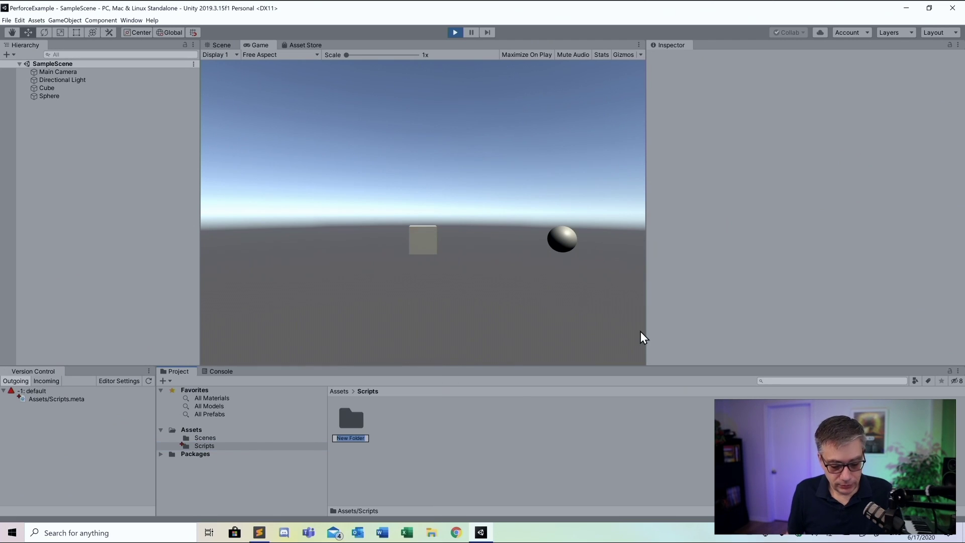
{"action": "type", "text": "Editor"}
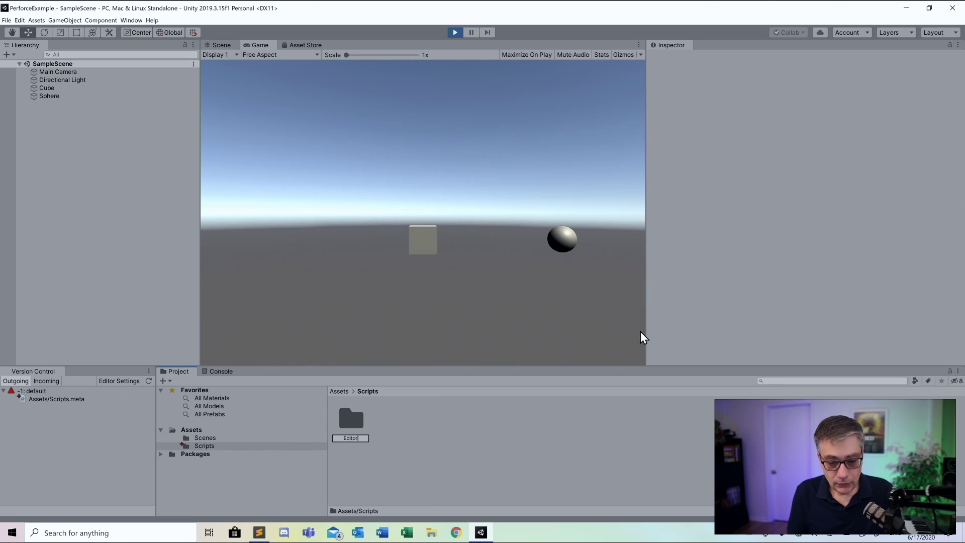
{"action": "key", "text": "Return"}
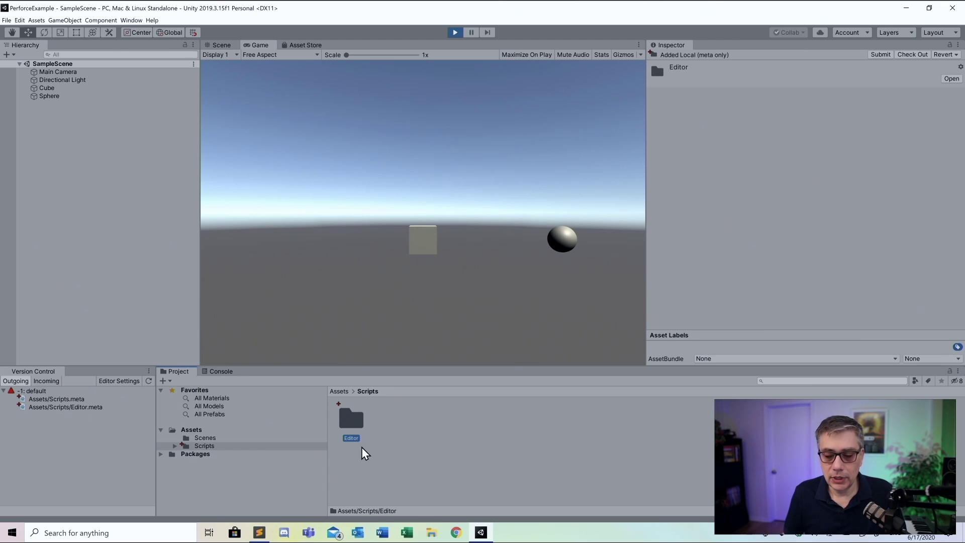
{"action": "double_click", "coordinate": [351, 422]}
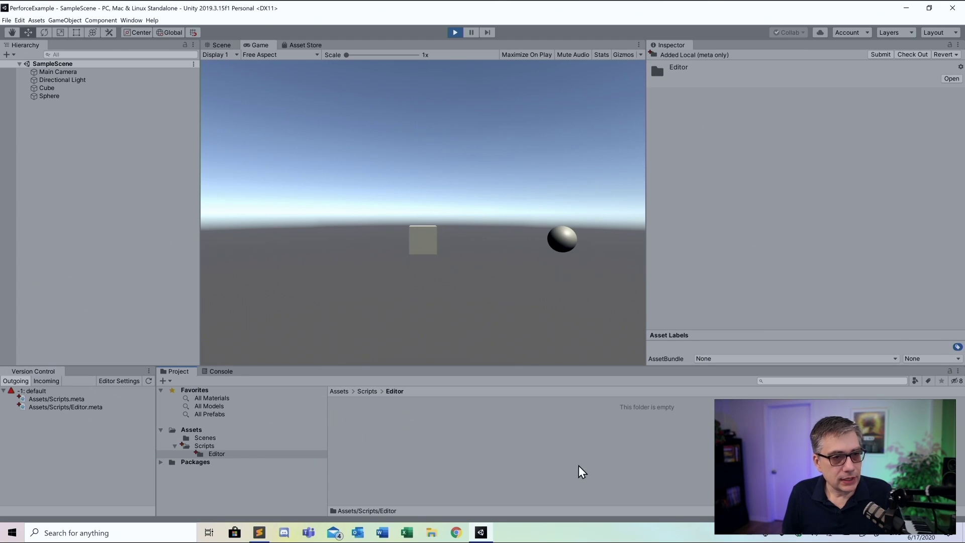
Create a new C# script named BuildScript in the Editor folder
{"action": "right_click", "coordinate": [216, 455]}
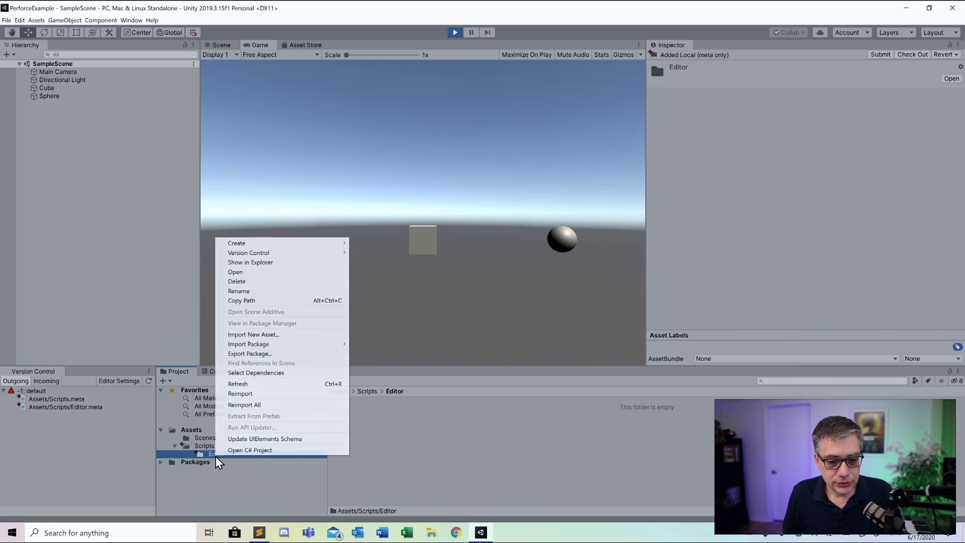
{"action": "mouse_move", "coordinate": [250, 246]}
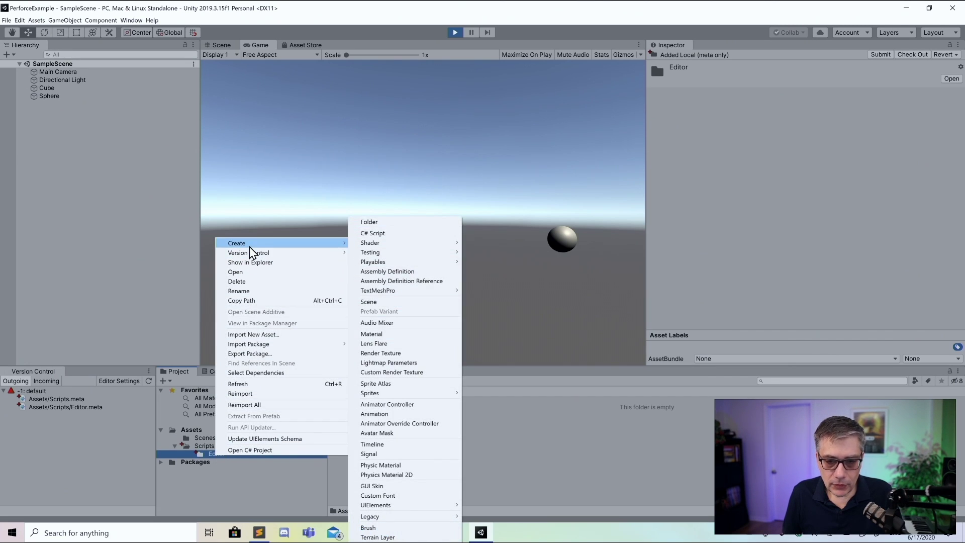
{"action": "left_click", "coordinate": [382, 234]}
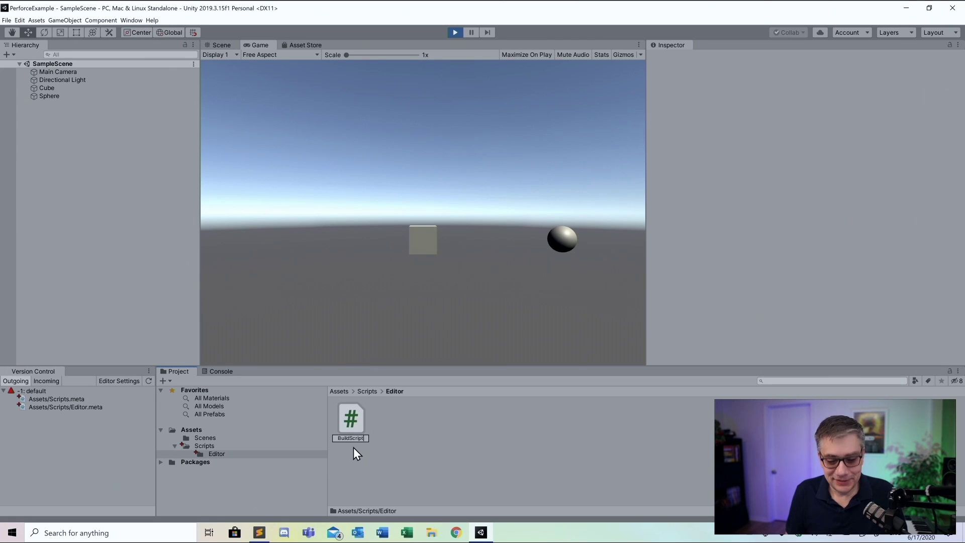
{"action": "key", "text": "Return"}
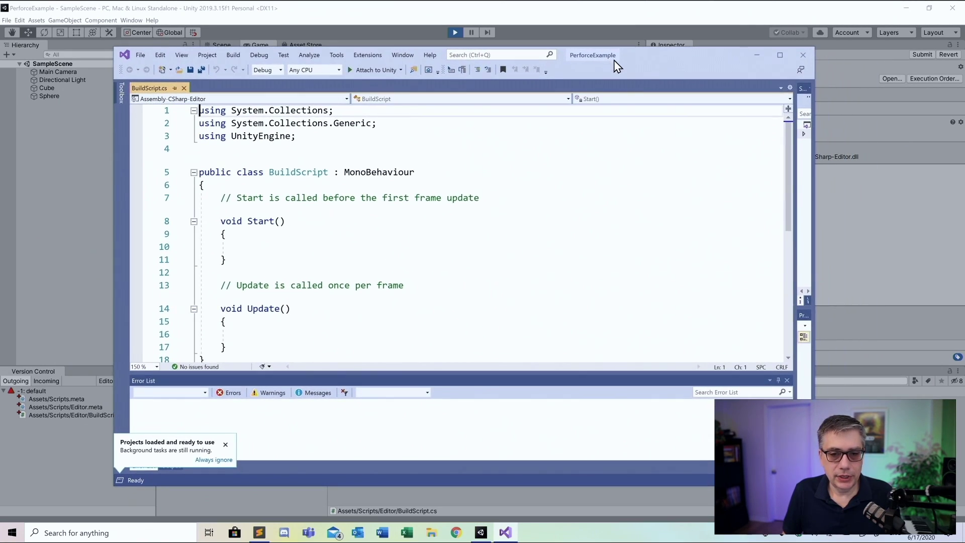
Remove the MonoBehaviour base class and the Start and Update methods from BuildScript
{"action": "left_click_drag", "start_coordinate": [333, 172], "coordinate": [429, 170]}
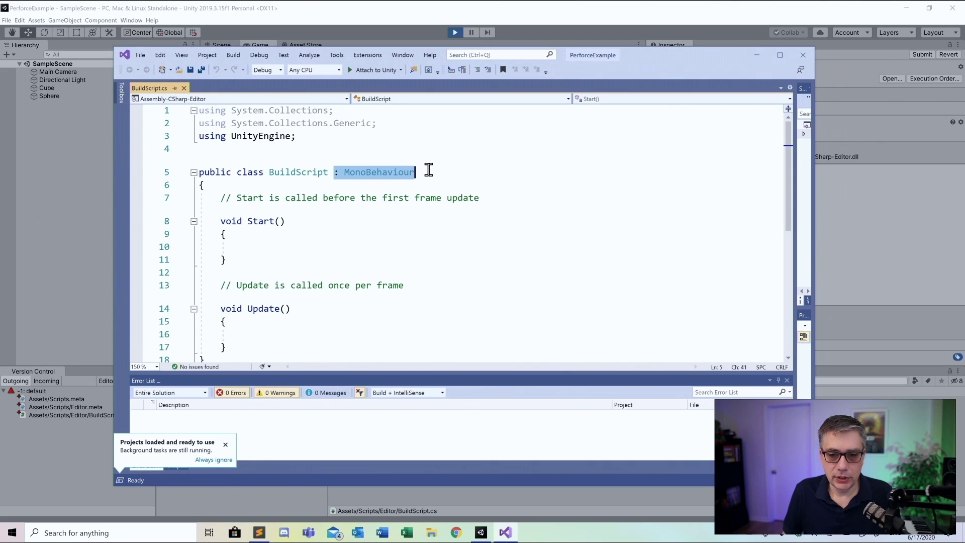
{"action": "key", "text": "BackSpace"}
{"action": "key", "text": "BackSpace"}
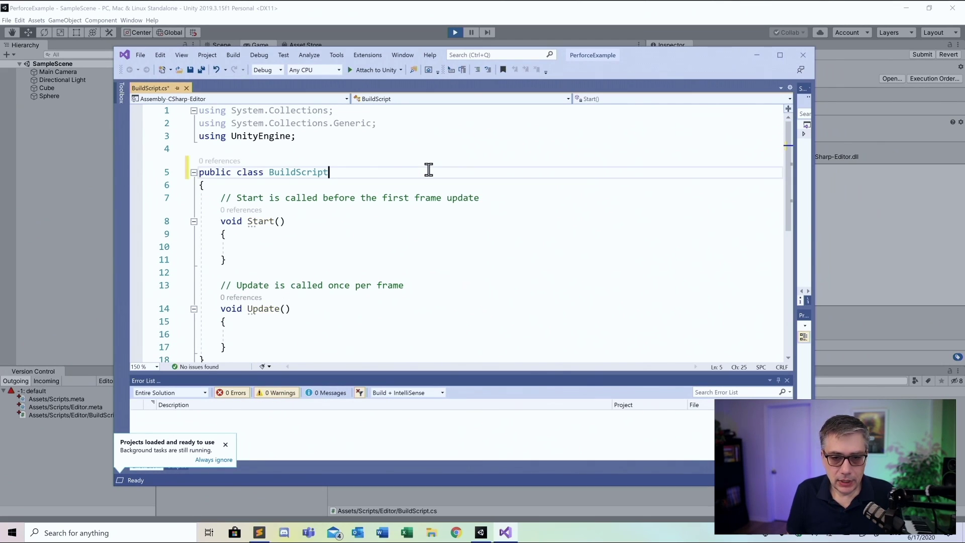
{"action": "left_click", "coordinate": [200, 196]}
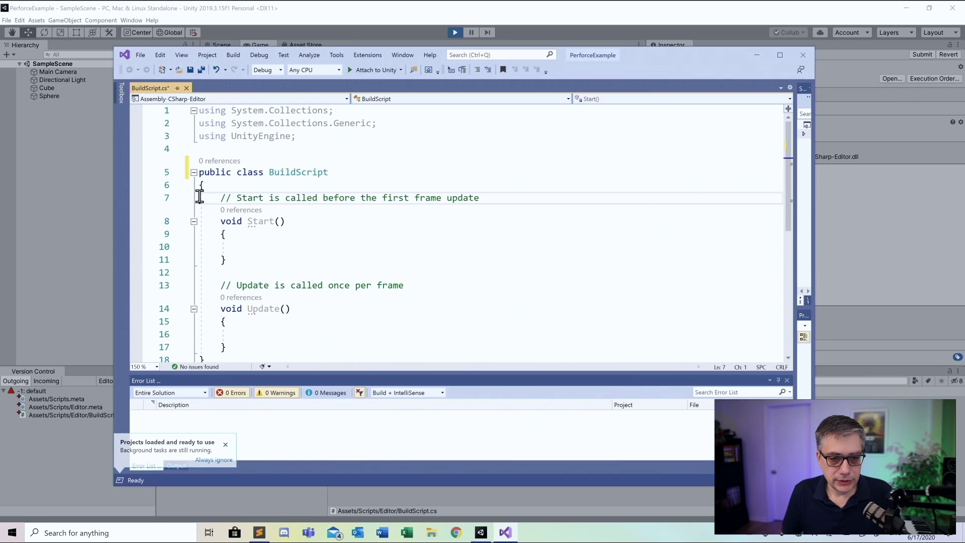
{"action": "left_click_drag", "start_coordinate": [200, 196], "coordinate": [196, 354]}
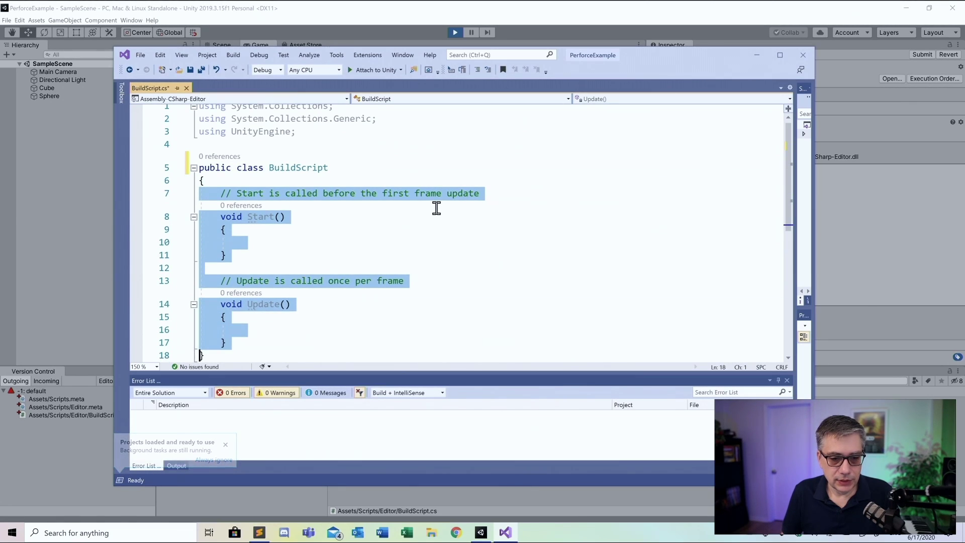
{"action": "key", "text": "Delete"}
{"action": "key", "text": "Up"}
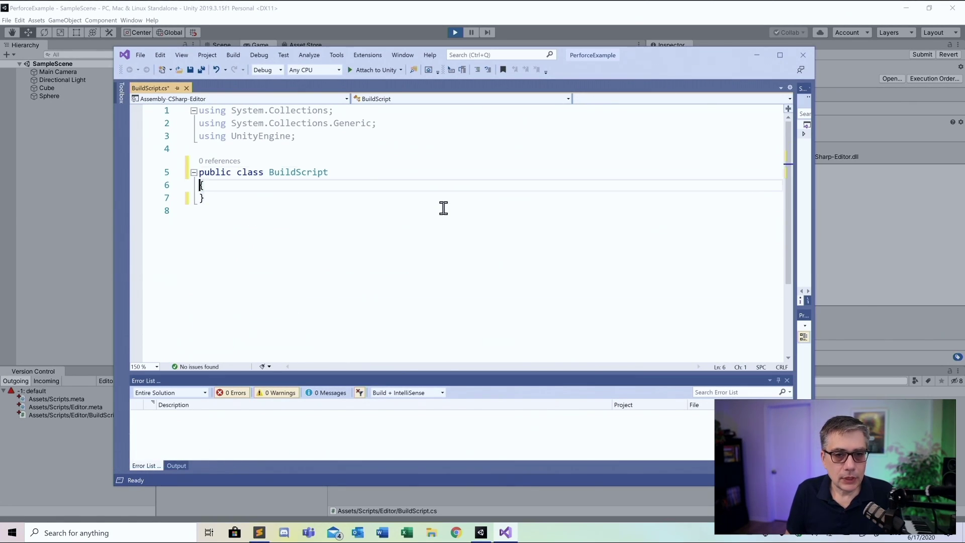
{"action": "key", "text": "Up"}
{"action": "key", "text": "Up"}
{"action": "key", "text": "Up"}
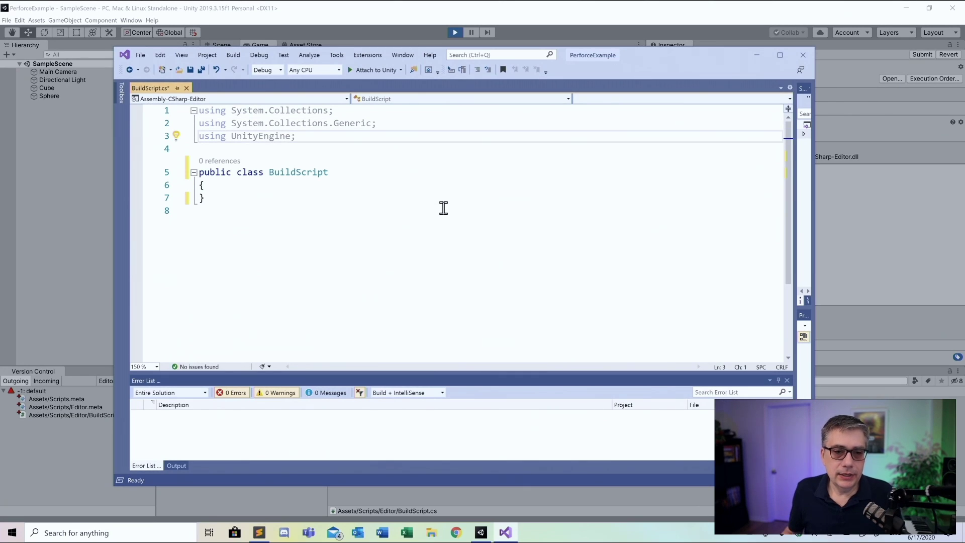
Add a using UnityEditor; directive after the UnityEngine using line
{"action": "key", "text": "End"}
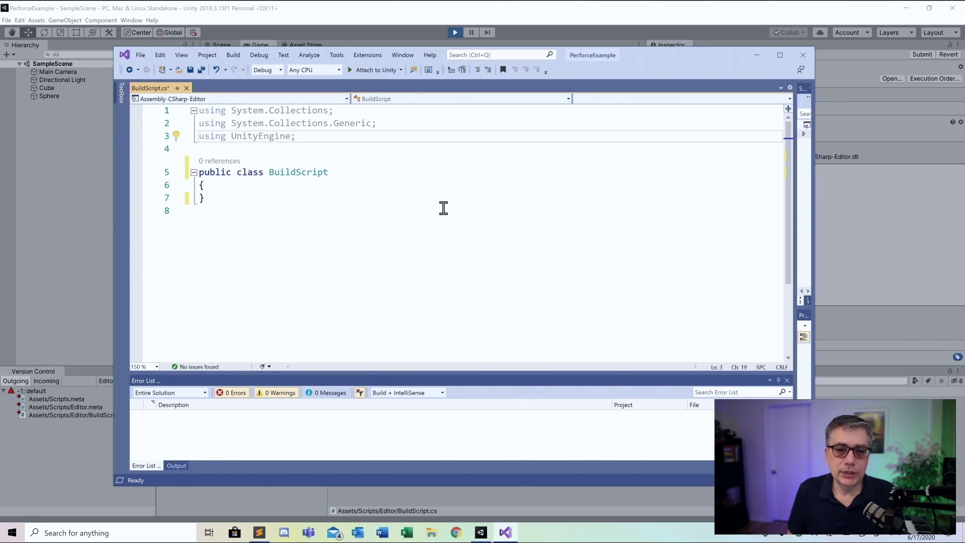
{"action": "key", "text": "Return"}
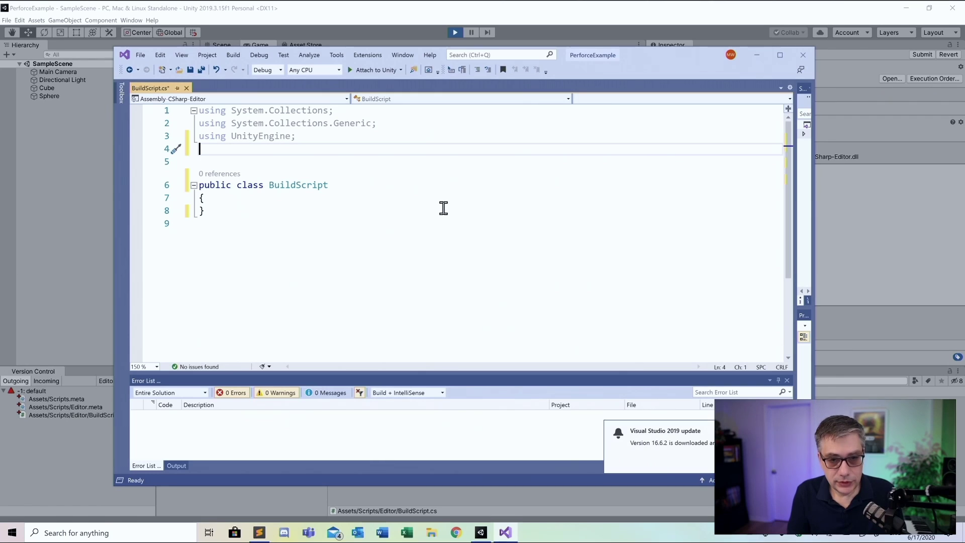
{"action": "type", "text": "us"}
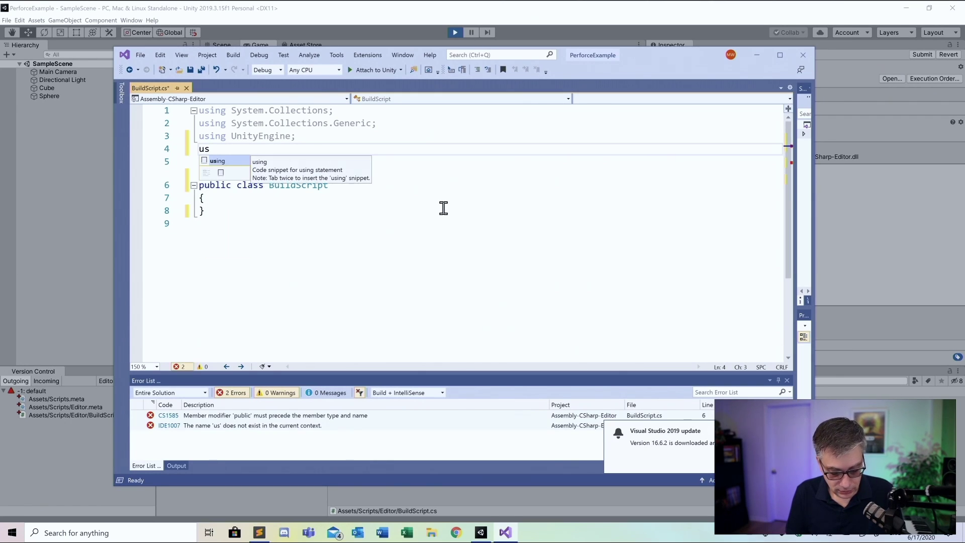
{"action": "type", "text": "i"}
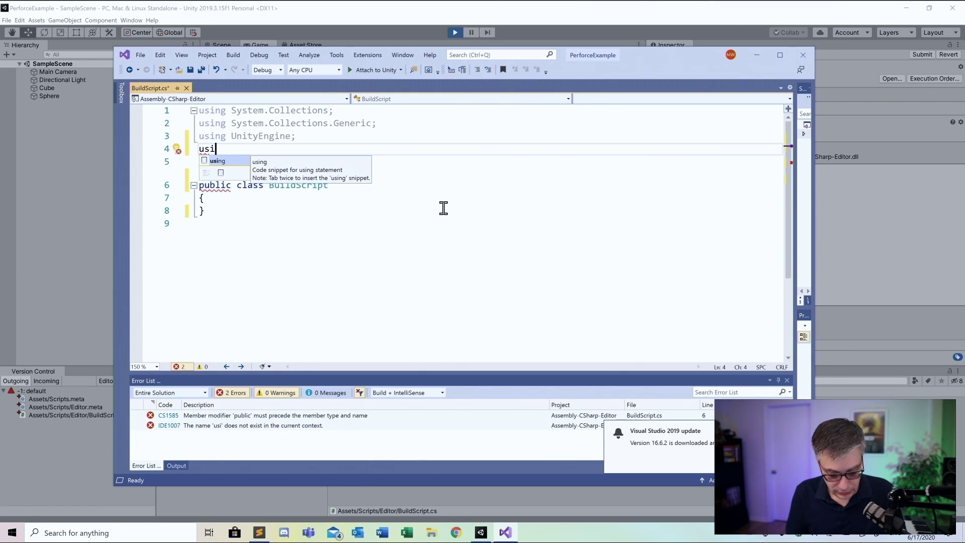
{"action": "type", "text": "ng "}
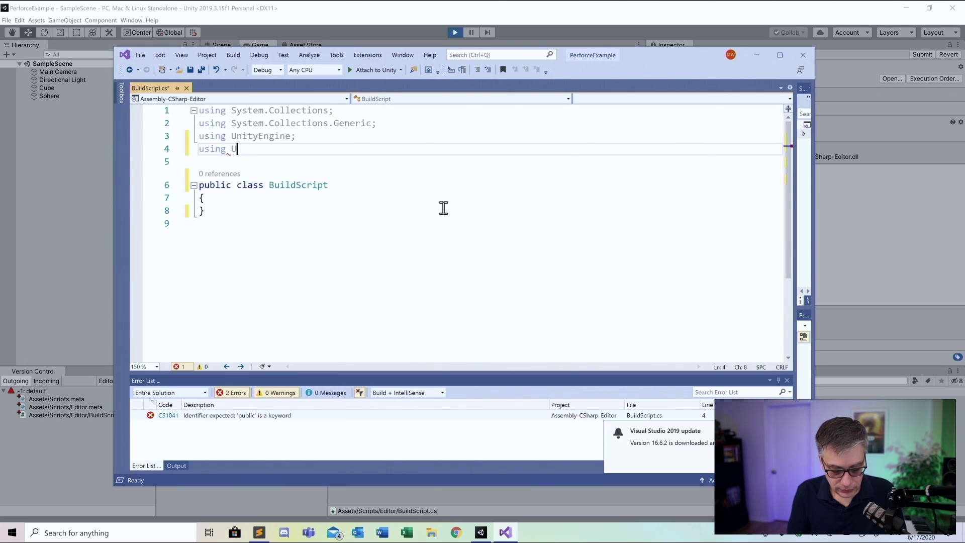
{"action": "type", "text": "Unity"}
{"action": "key", "text": "Tab"}
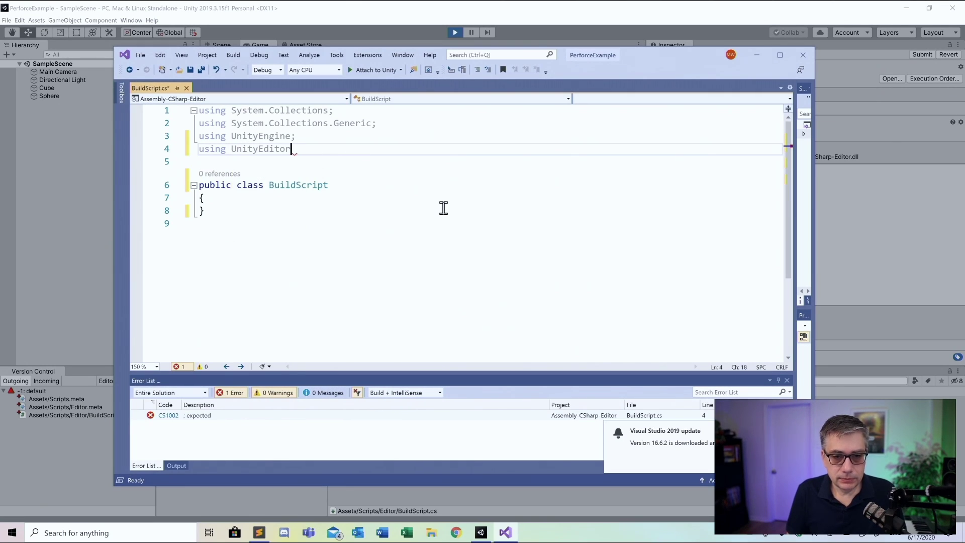
{"action": "type", "text": ";"}
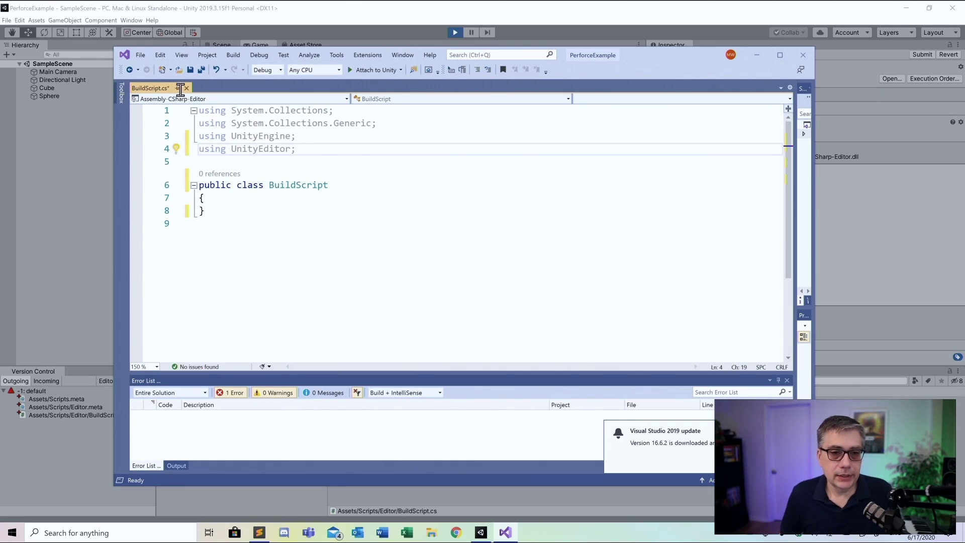
Delete the System.Collections, System.Collections.Generic and UnityEngine usings and the blank first line
{"action": "mouse_move", "coordinate": [252, 138]}
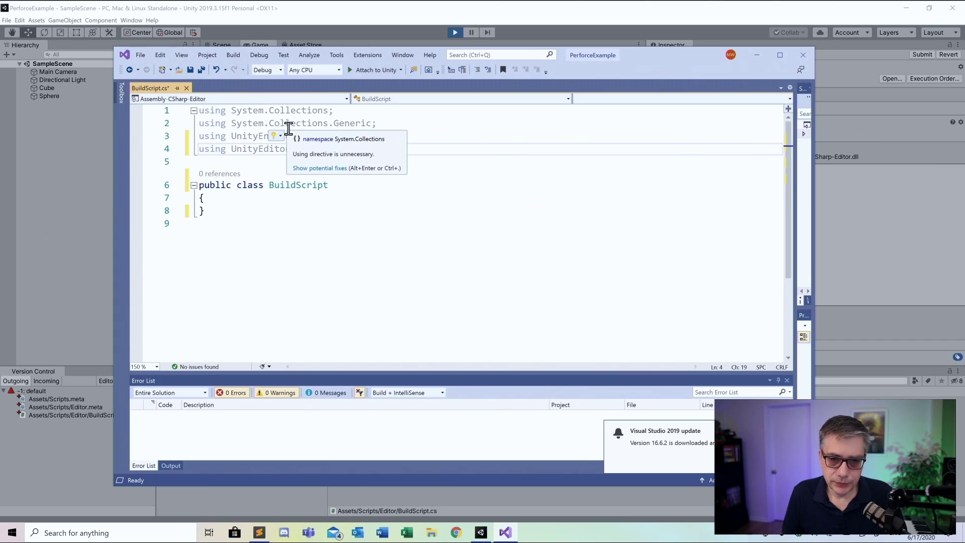
{"action": "left_click_drag", "start_coordinate": [198, 110], "coordinate": [321, 131]}
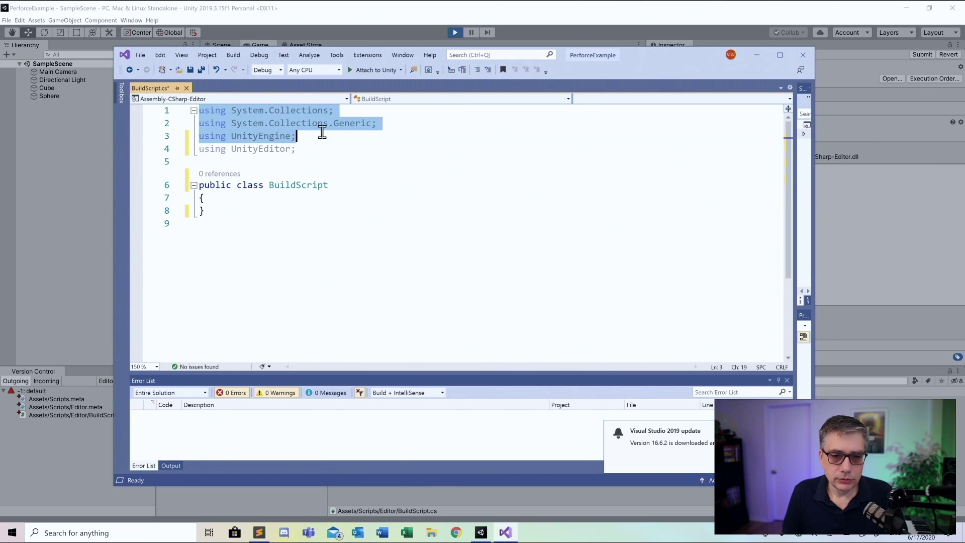
{"action": "key", "text": "Delete"}
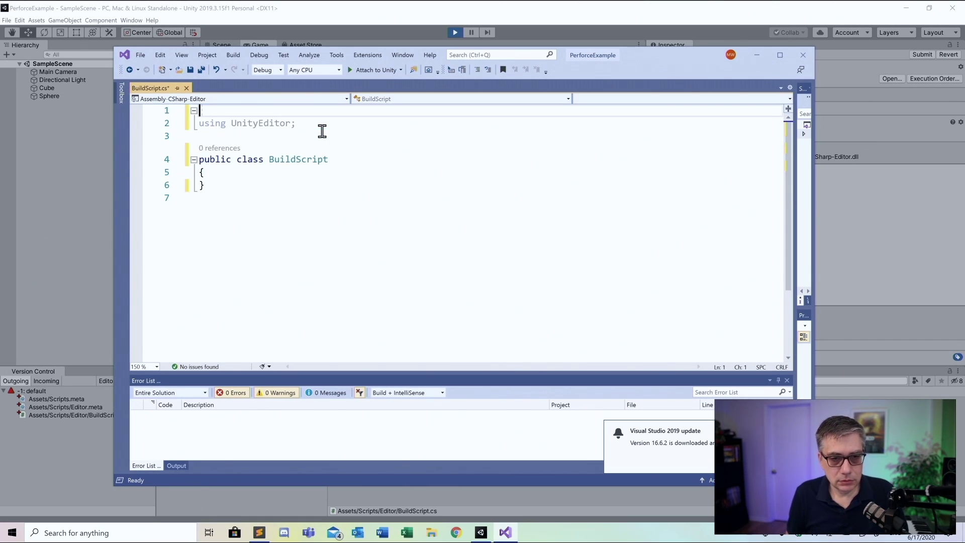
{"action": "key", "text": "Delete"}
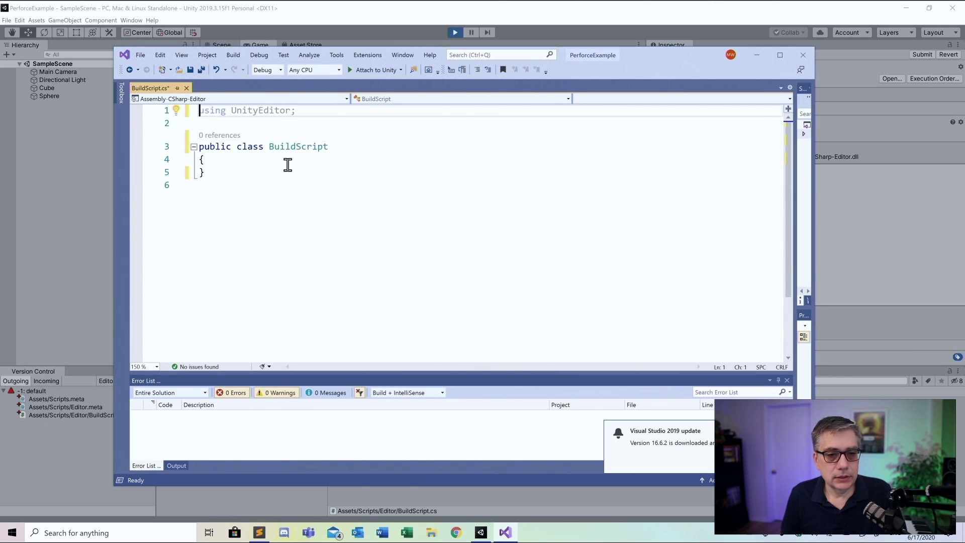
Add an empty static void BuildWindows() method with braces on separate lines inside BuildScript
{"action": "left_click", "coordinate": [252, 164]}
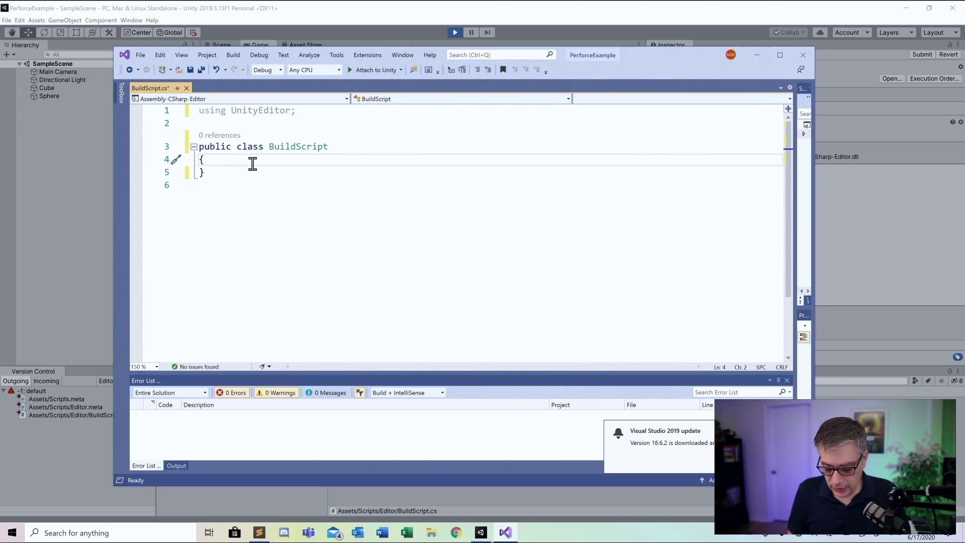
{"action": "key", "text": "Return"}
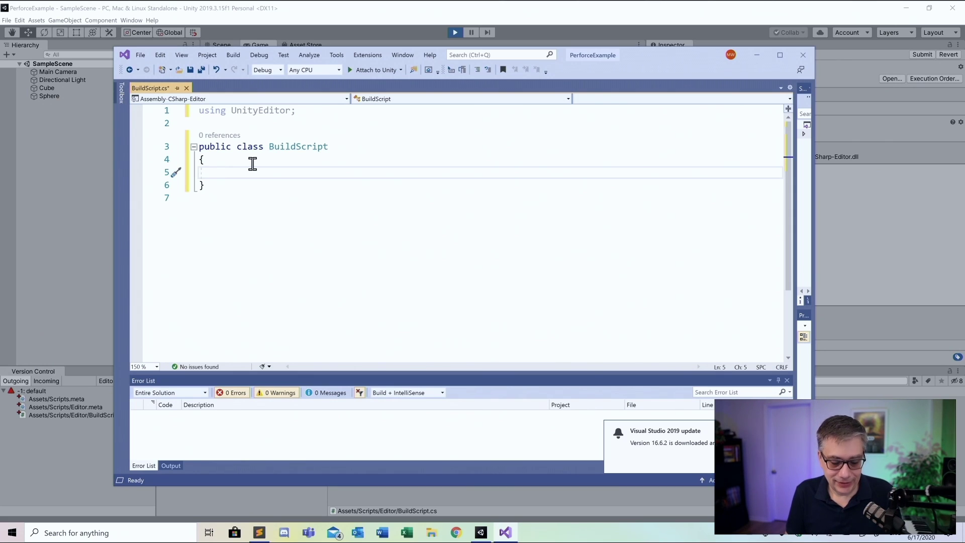
{"action": "type", "text": "Static "}
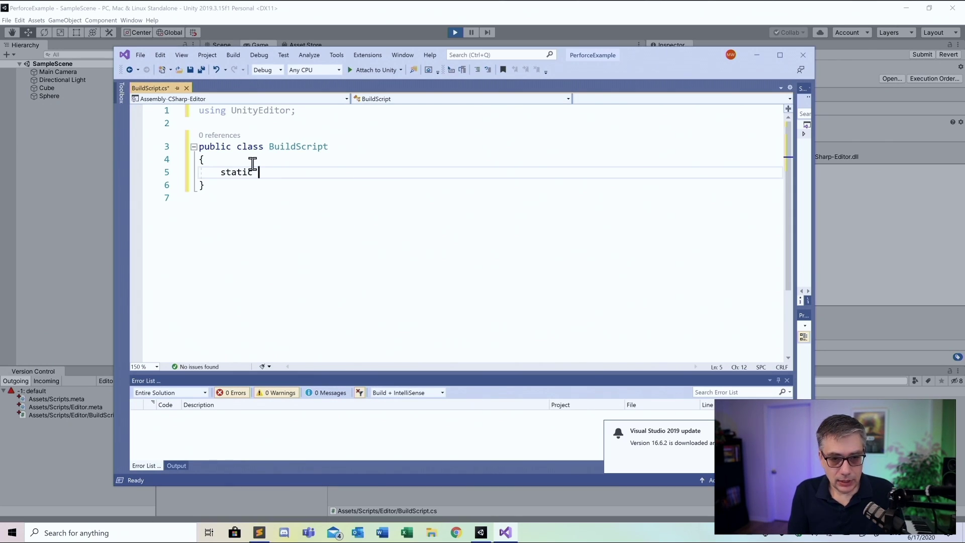
{"action": "type", "text": "viod"}
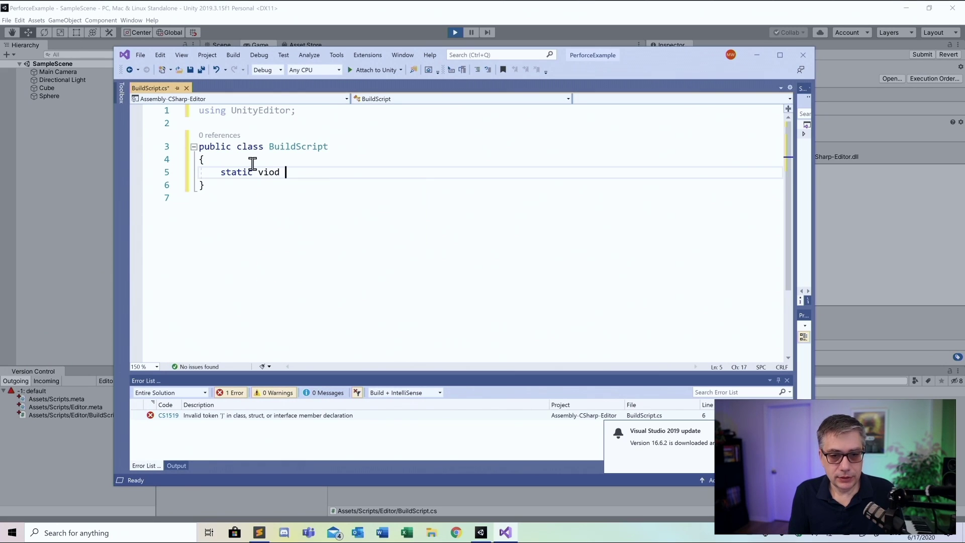
{"action": "key", "text": "BackSpace"}
{"action": "key", "text": "BackSpace"}
{"action": "key", "text": "BackSpace"}
{"action": "type", "text": "oid "}
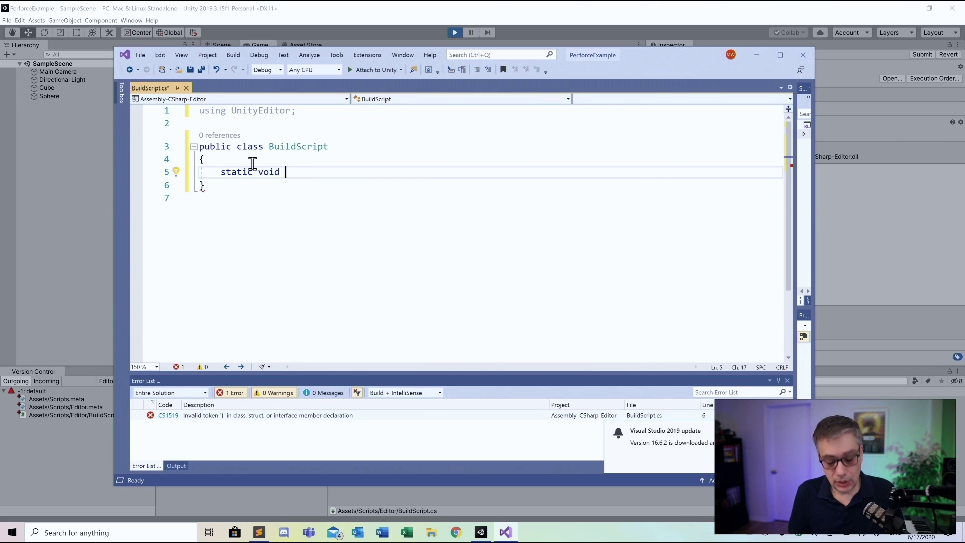
{"action": "type", "text": "Build"}
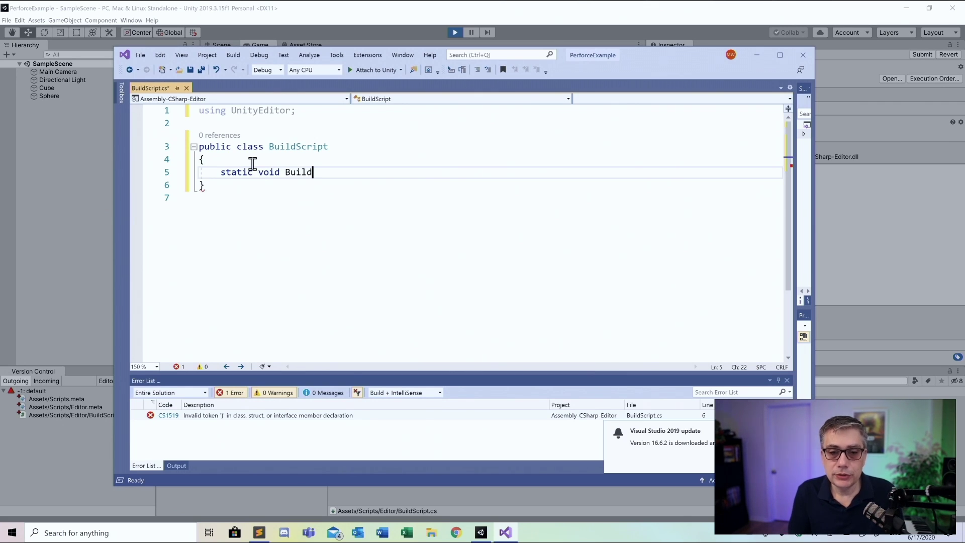
{"action": "type", "text": "Windows"}
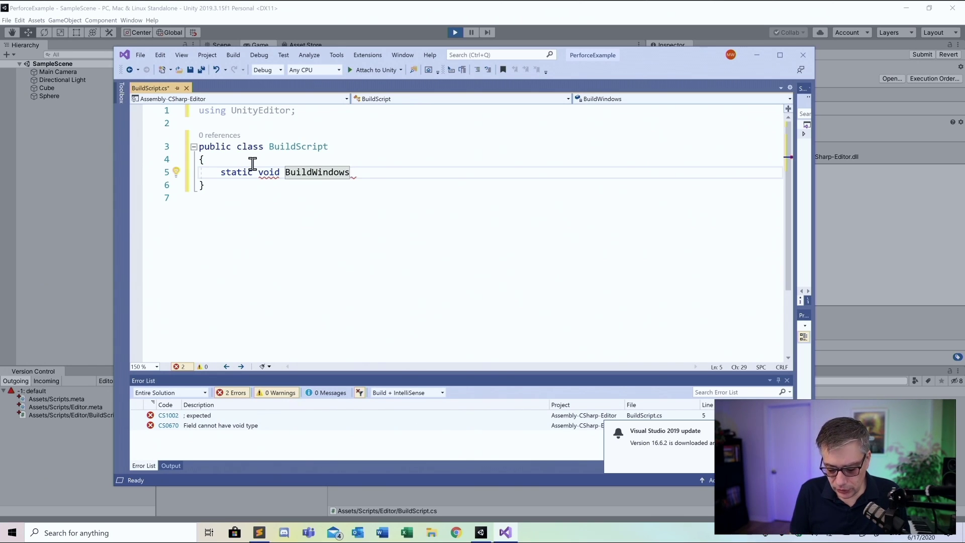
{"action": "type", "text": "()"}
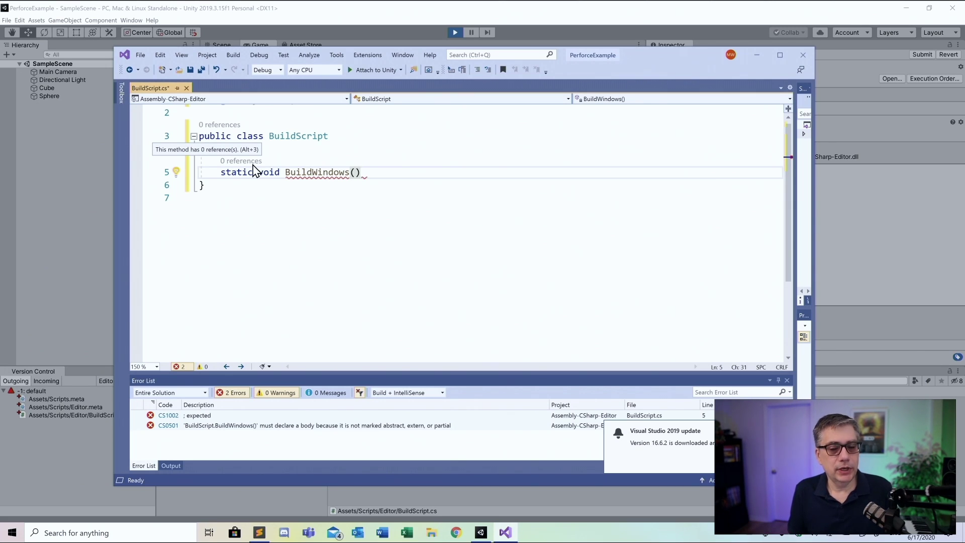
{"action": "type", "text": "{"}
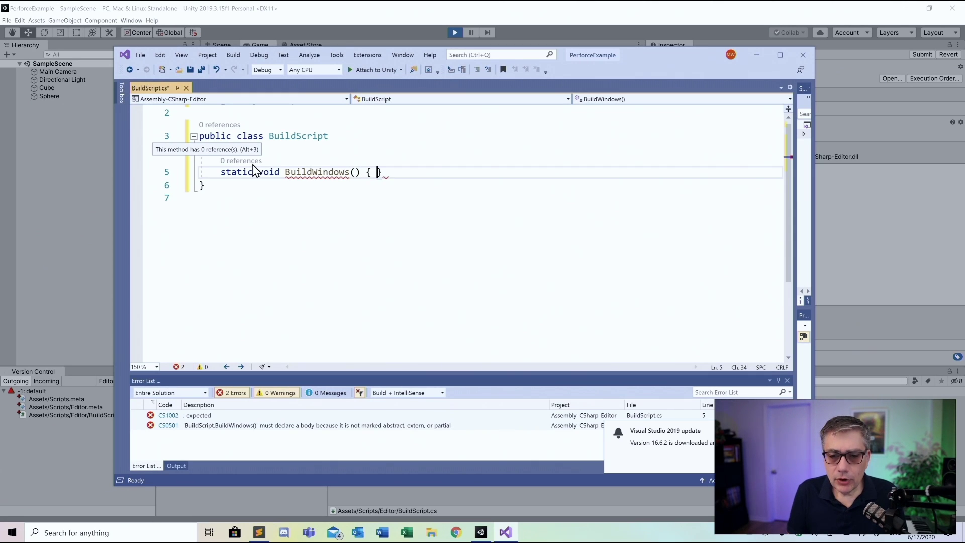
{"action": "key", "text": "Return"}
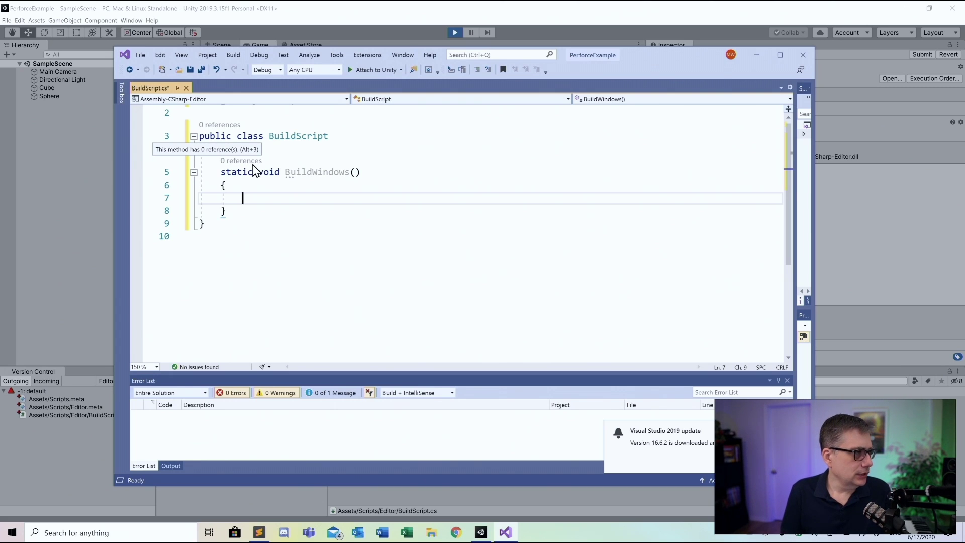
Begin the scene list declaration string[] scenes = {" inside BuildWindows
{"action": "type", "text": "str"}
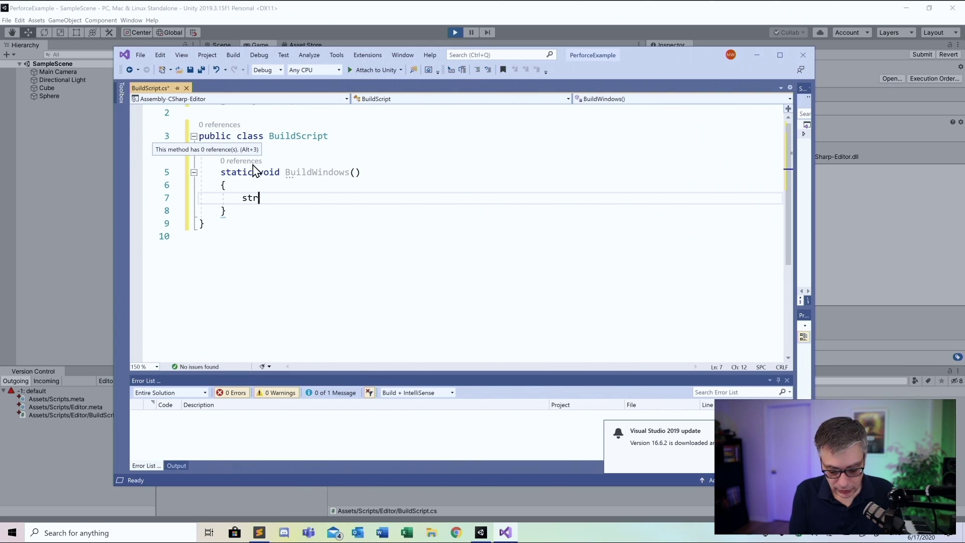
{"action": "type", "text": "ing"}
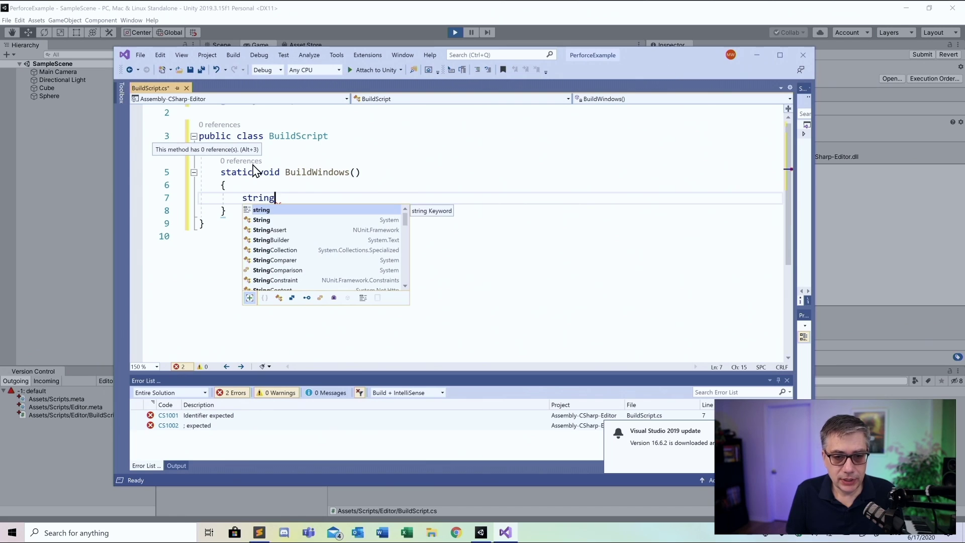
{"action": "type", "text": "[] "}
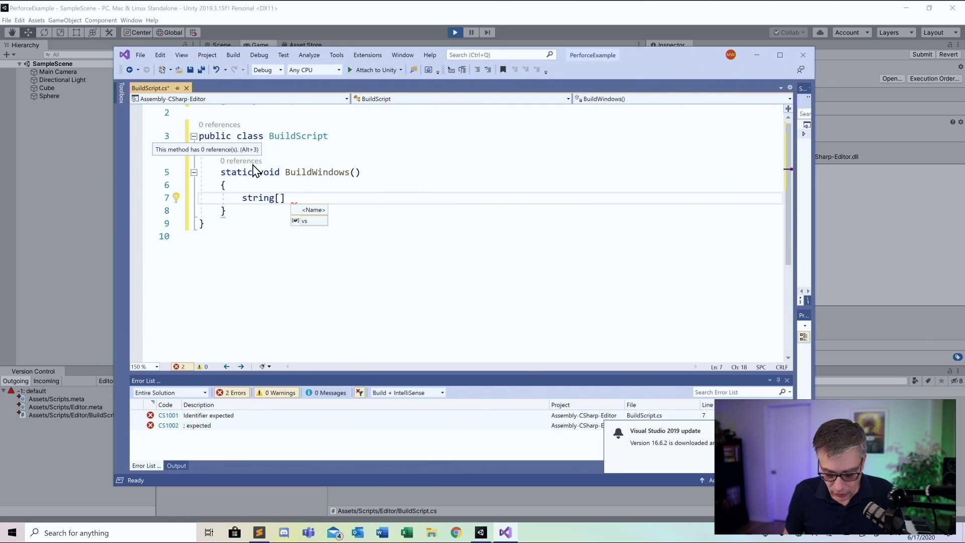
{"action": "type", "text": "s"}
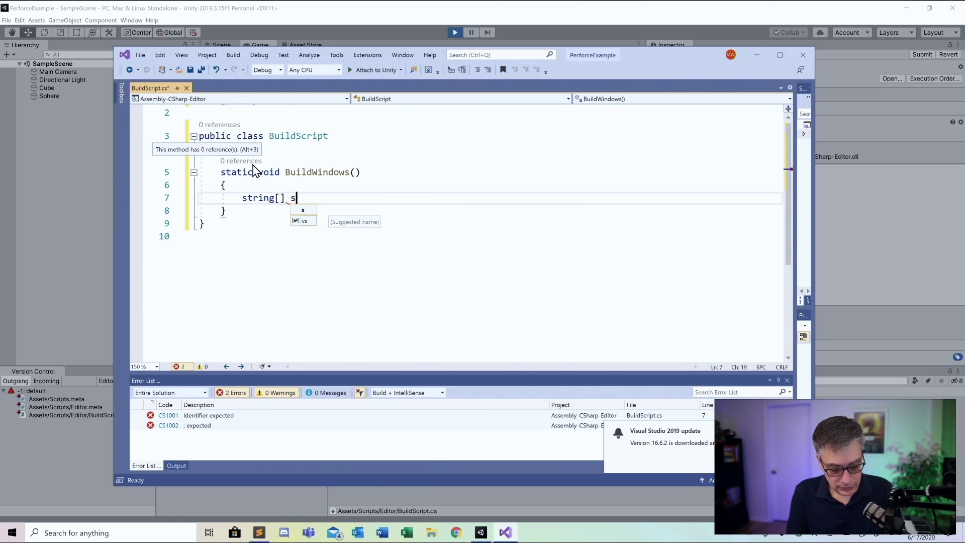
{"action": "type", "text": "cenes"}
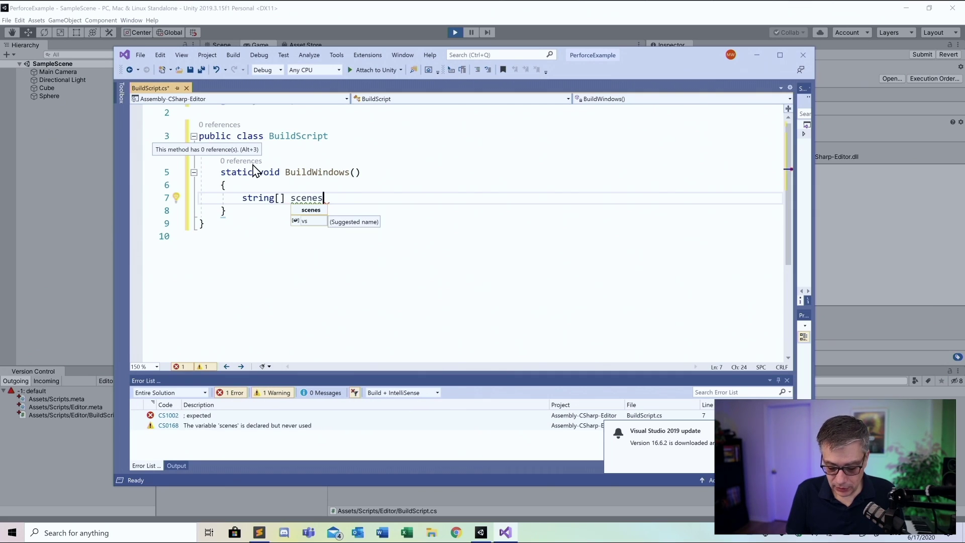
{"action": "type", "text": " = "}
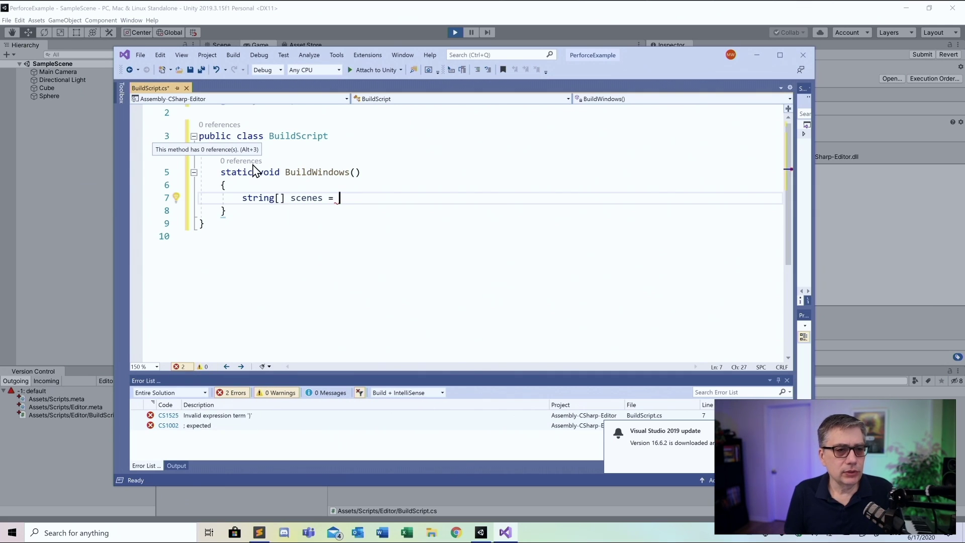
{"action": "type", "text": "{\""}
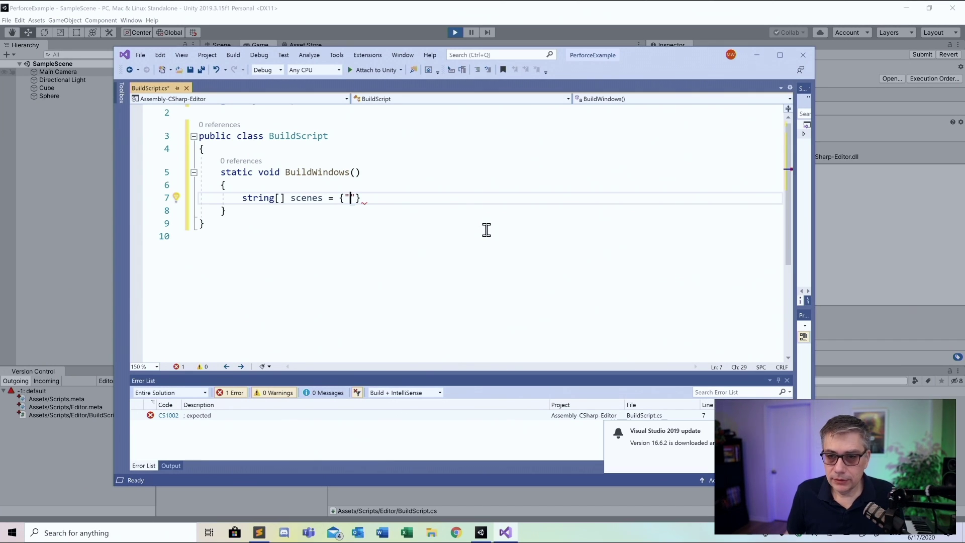
Complete the scenes array with "Assets/Scenes/SampleScene.unity" and terminate the statement
{"action": "left_click_drag", "start_coordinate": [639, 60], "coordinate": [749, 32]}
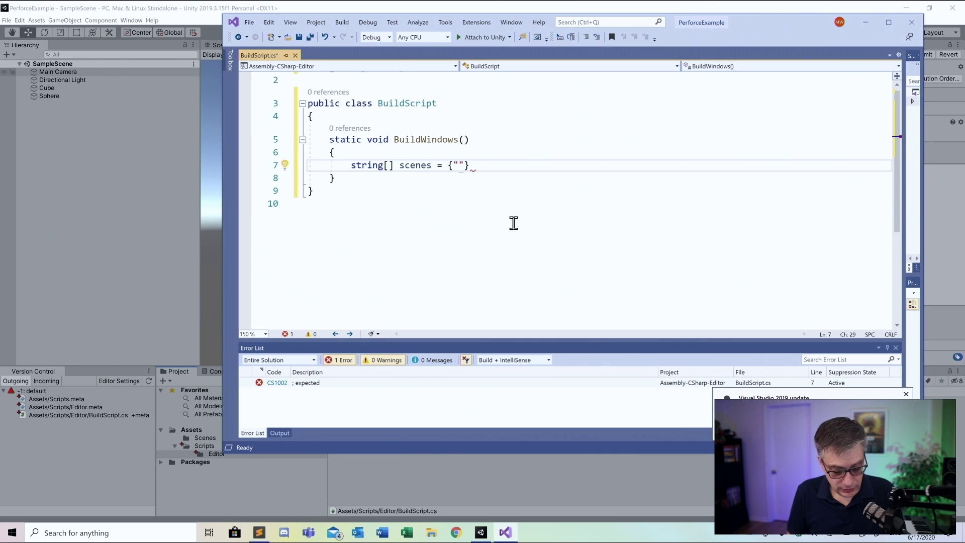
{"action": "type", "text": "Ass"}
{"action": "type", "text": "ets/Sce"}
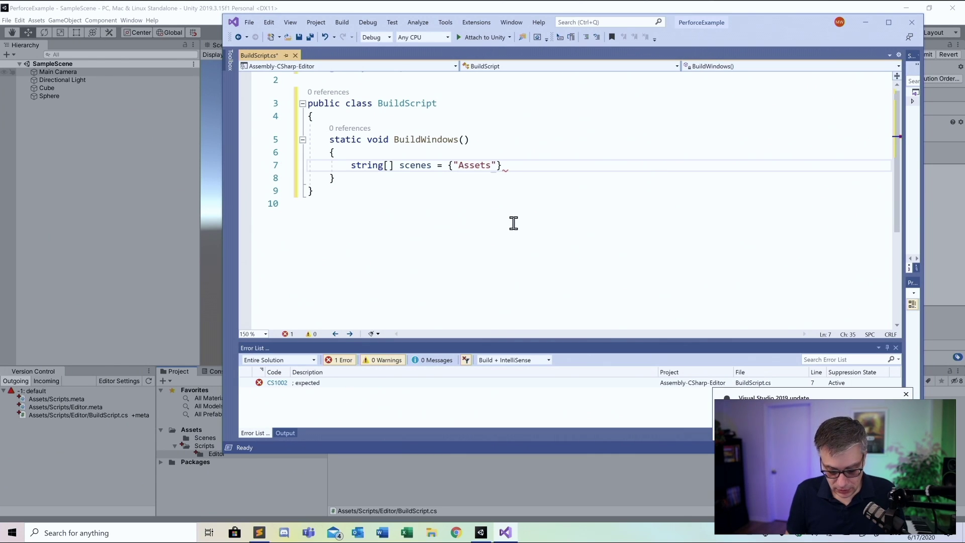
{"action": "type", "text": "nes/"}
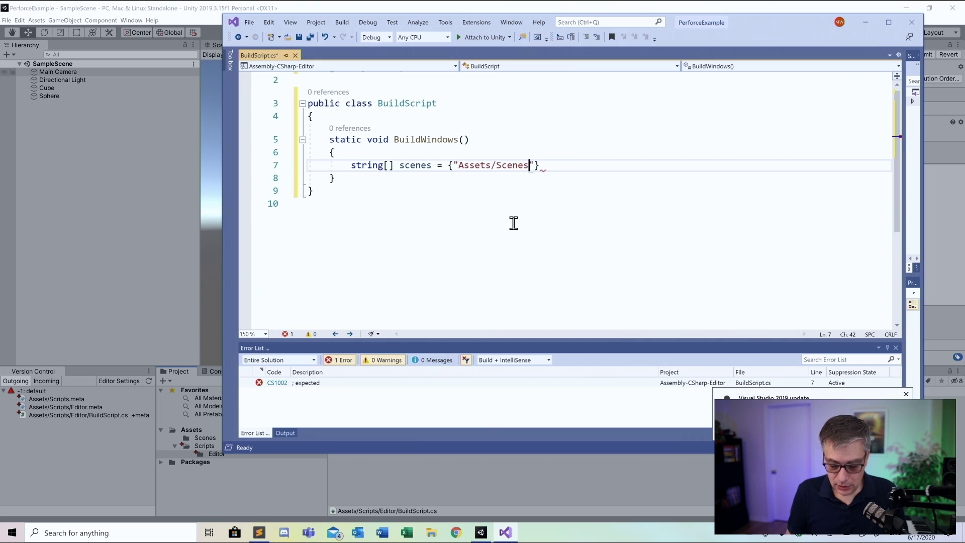
{"action": "type", "text": "Sample"}
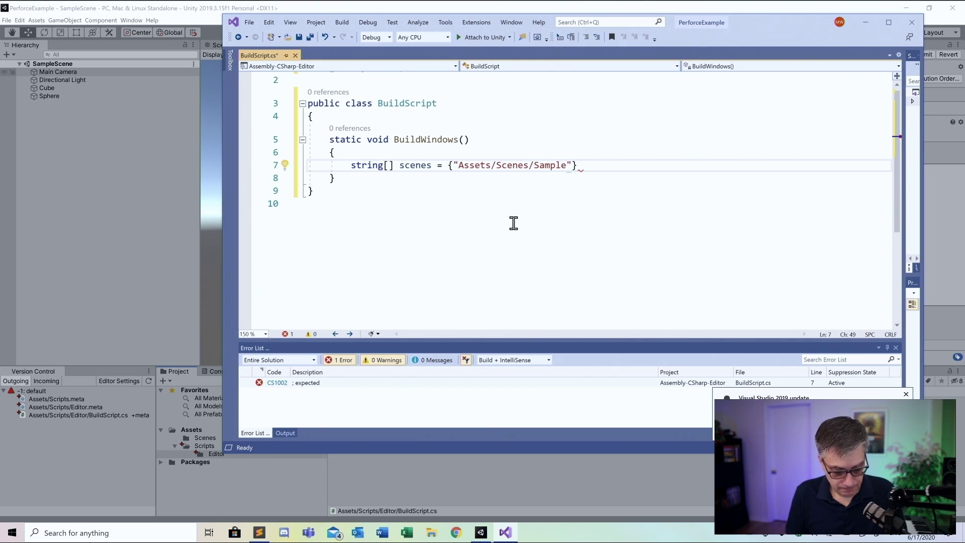
{"action": "type", "text": "Scene.unity"}
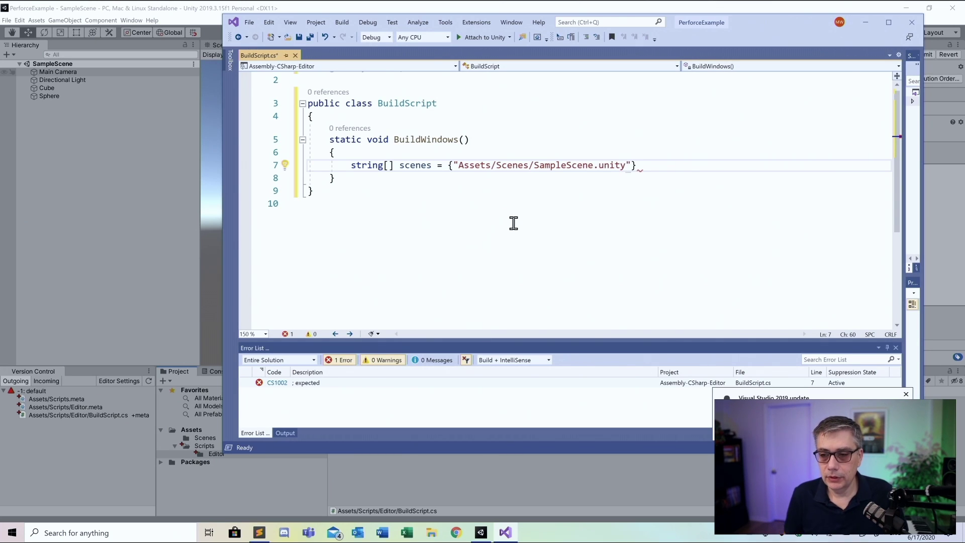
{"action": "key", "text": "Left"}
{"action": "key", "text": "Left"}
{"action": "key", "text": "Left"}
{"action": "key", "text": "Left"}
{"action": "key", "text": "Left"}
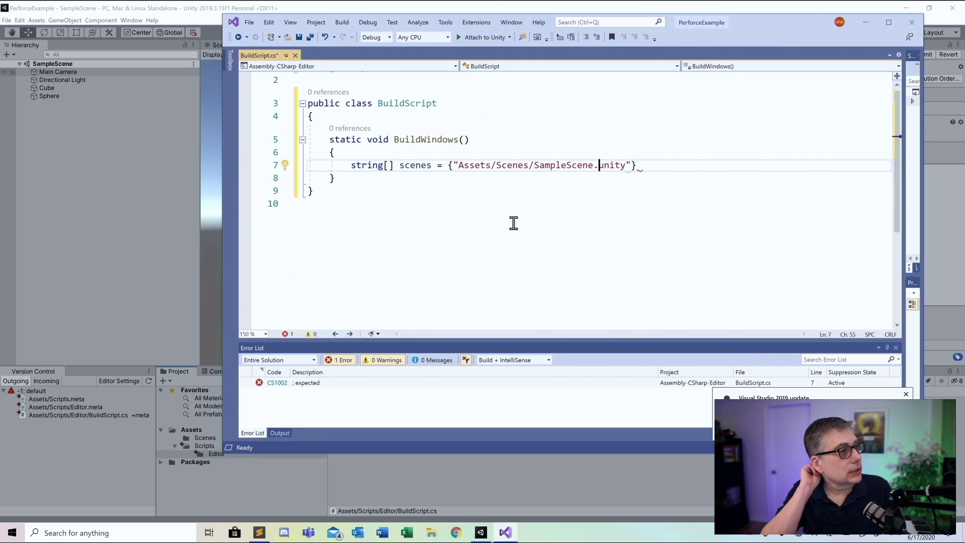
{"action": "key", "text": "Right"}
{"action": "key", "text": "Right"}
{"action": "key", "text": "Right"}
{"action": "key", "text": "Right"}
{"action": "key", "text": "Right"}
{"action": "key", "text": "Right"}
{"action": "key", "text": "Right"}
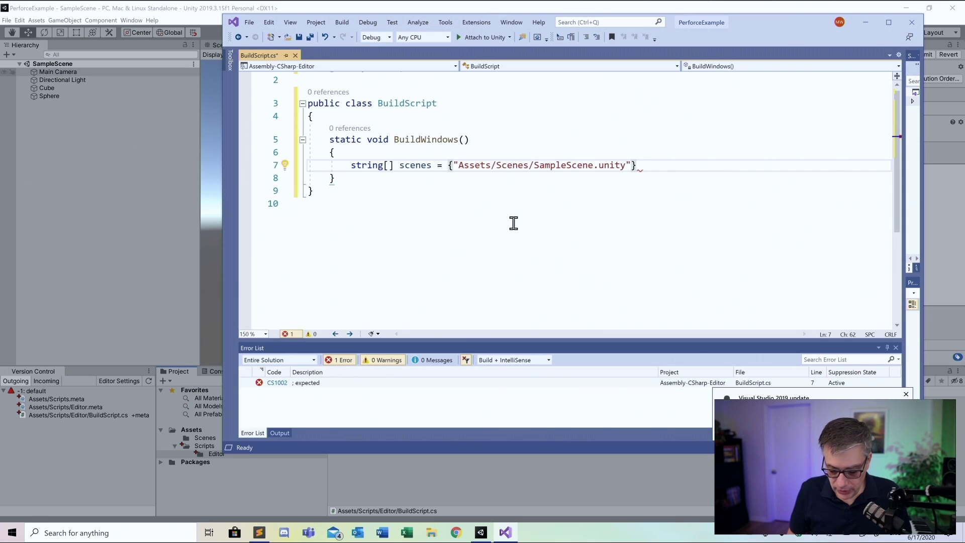
{"action": "type", "text": ";"}
{"action": "key", "text": "Return"}
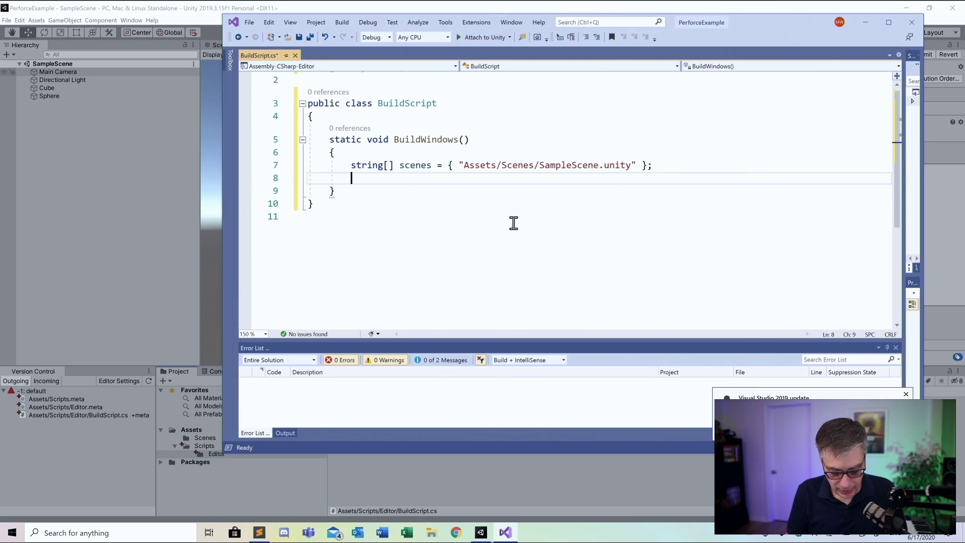
Write BuildPipeline.BuildPlayer(scenes, on line 8 using IntelliSense completions
{"action": "type", "text": "Build"}
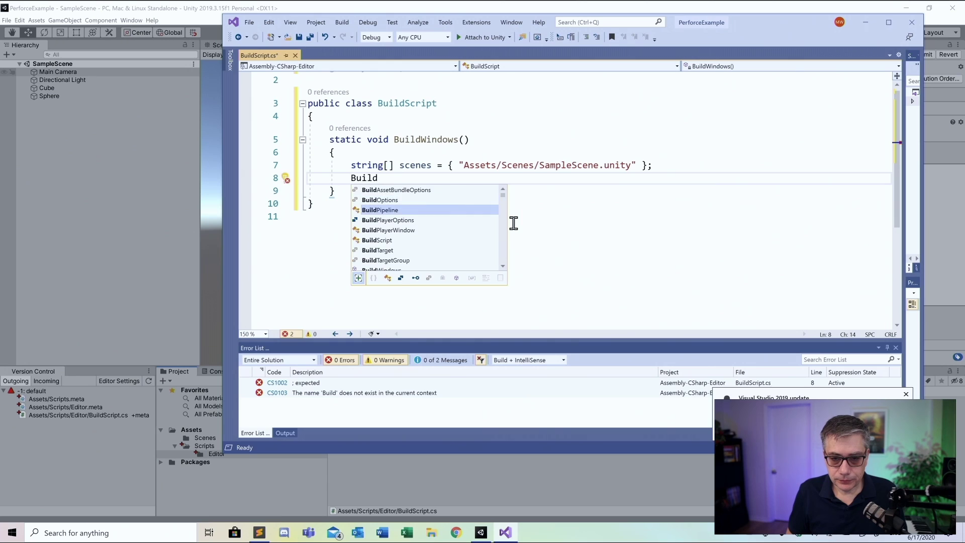
{"action": "key", "text": "Tab"}
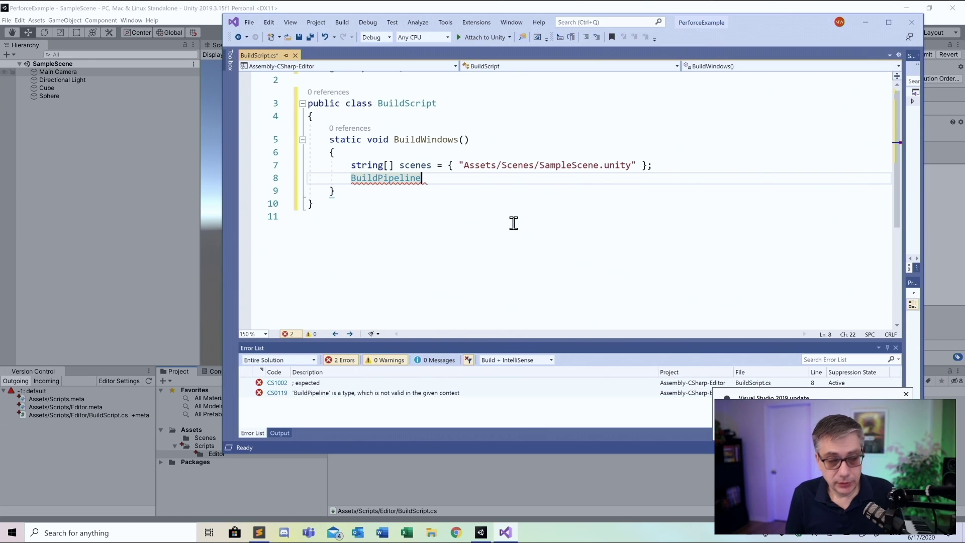
{"action": "type", "text": ".Buil"}
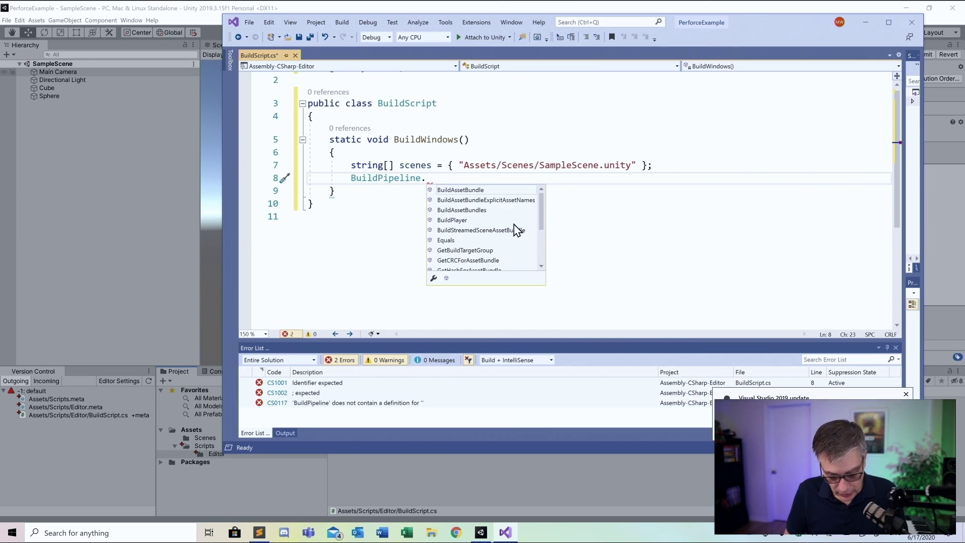
{"action": "key", "text": "Down"}
{"action": "key", "text": "Down"}
{"action": "key", "text": "Down"}
{"action": "key", "text": "Down"}
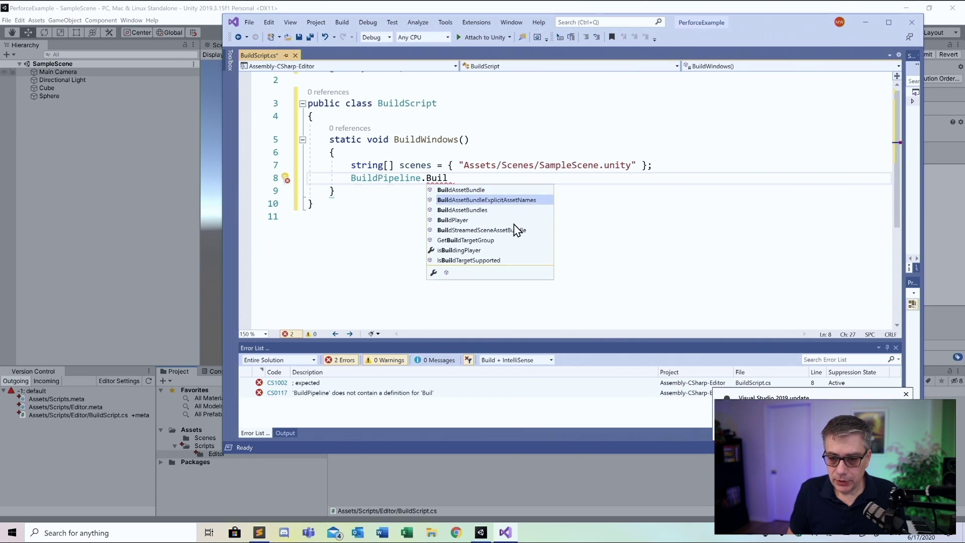
{"action": "key", "text": "Up"}
{"action": "key", "text": "Tab"}
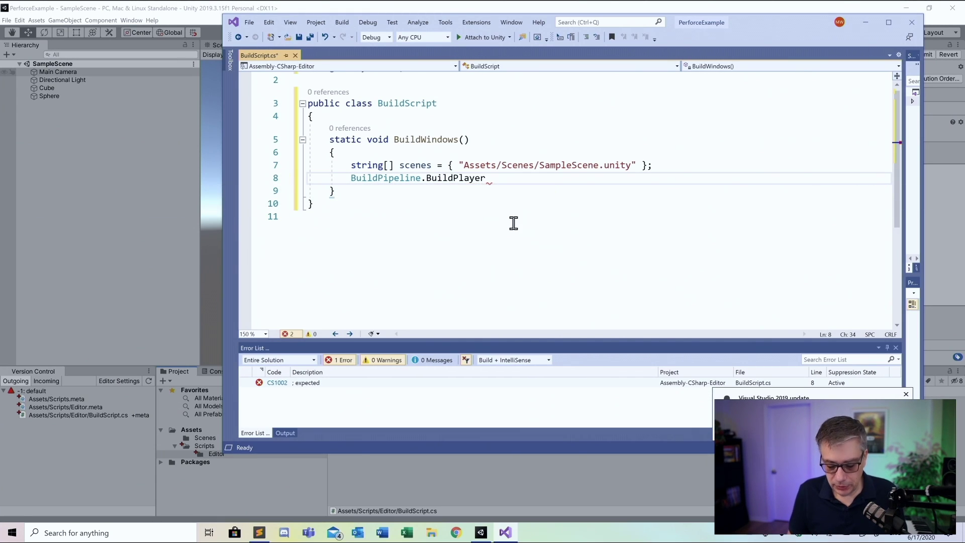
{"action": "type", "text": "("}
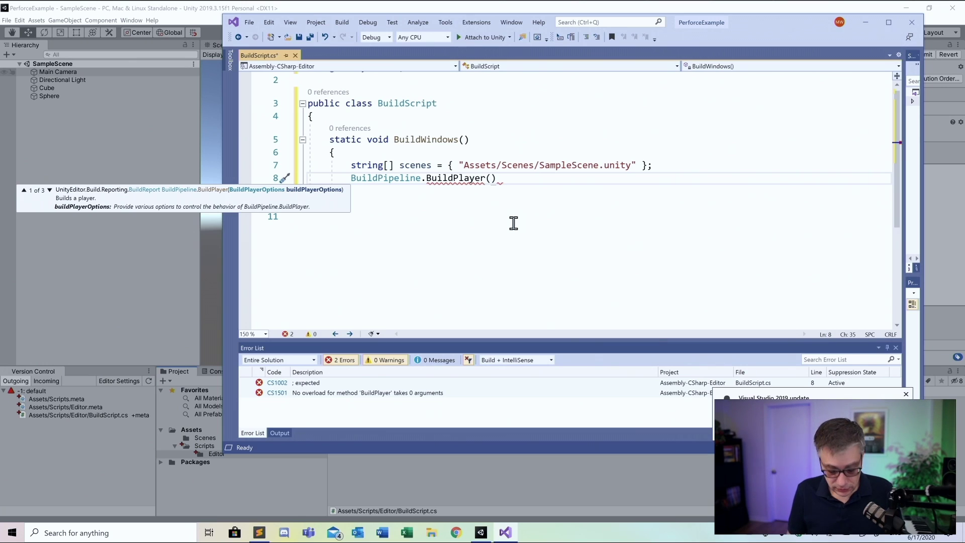
{"action": "type", "text": "sce"}
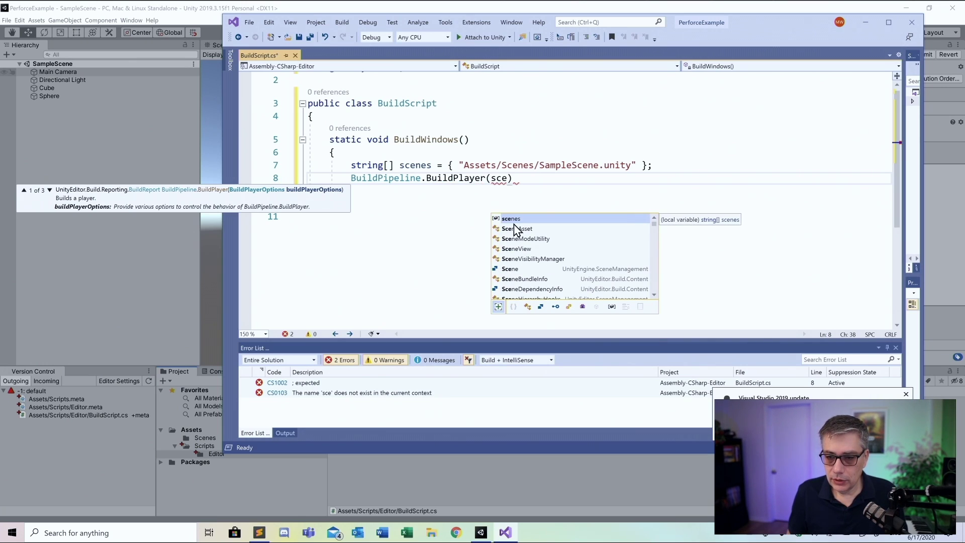
{"action": "key", "text": "Tab"}
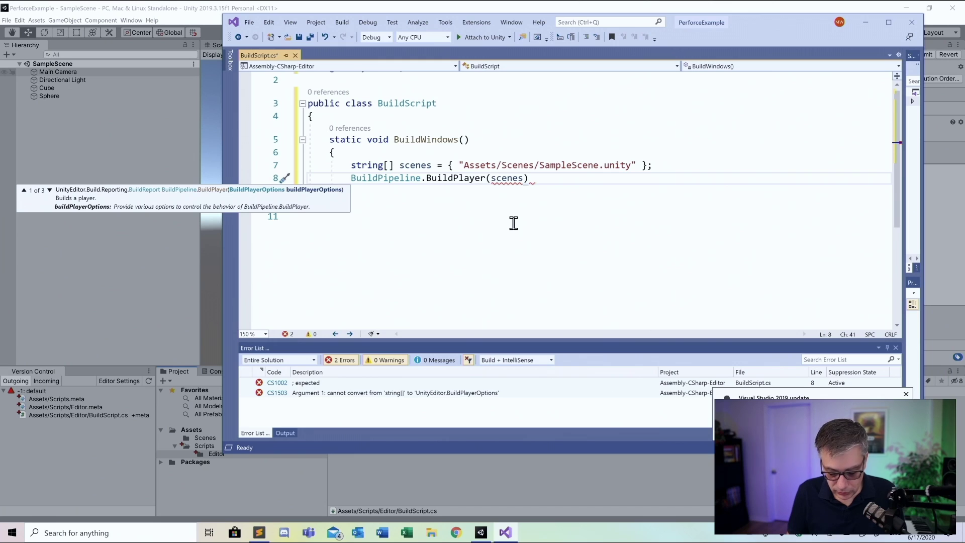
{"action": "type", "text": ","}
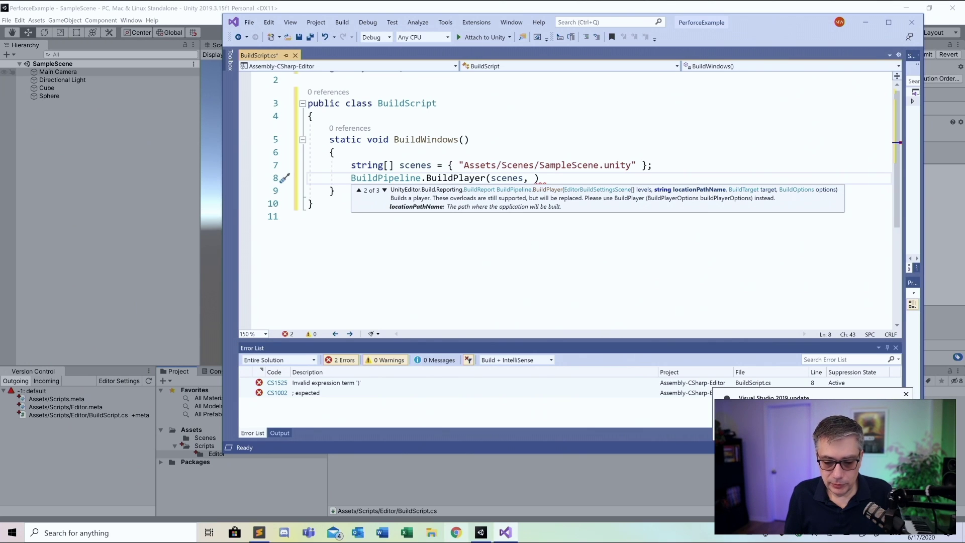
Browse File Explorer to C:\Perforce to check the PerforceExample project folder
{"action": "left_click", "coordinate": [434, 535]}
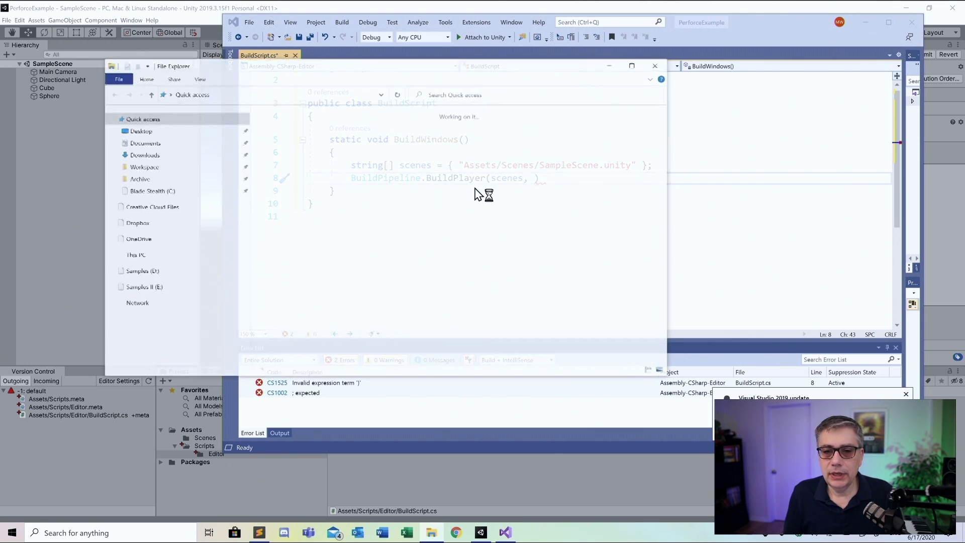
{"action": "left_click_drag", "start_coordinate": [322, 74], "coordinate": [308, 118]}
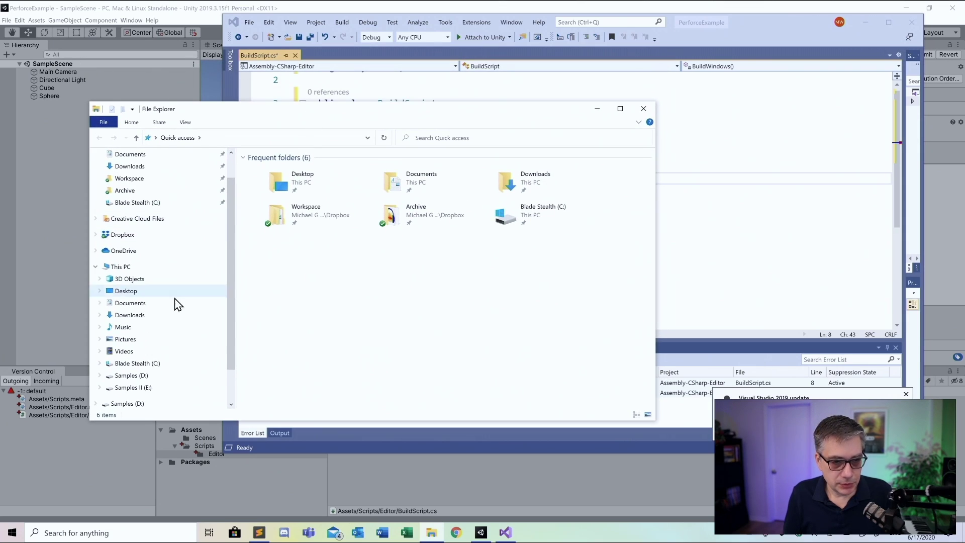
{"action": "left_click", "coordinate": [140, 208]}
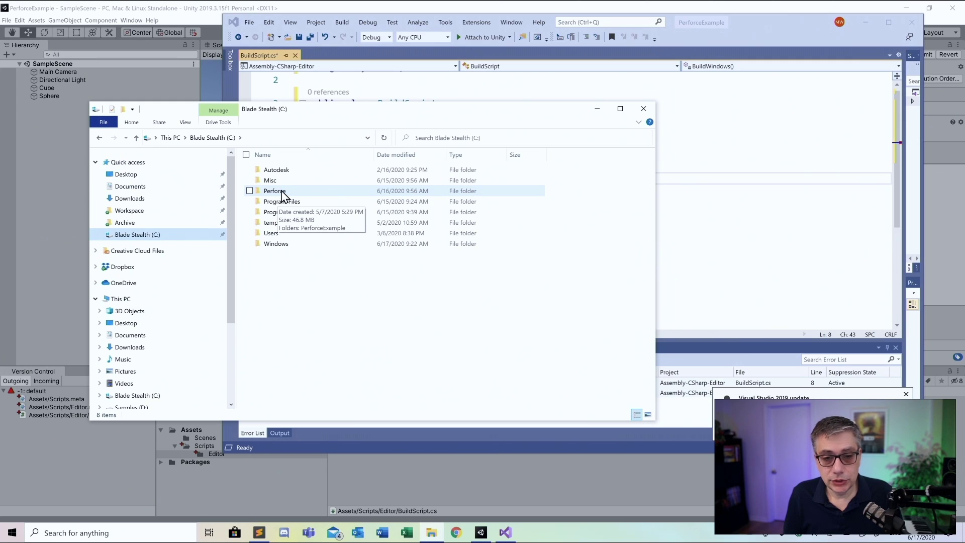
{"action": "double_click", "coordinate": [280, 193]}
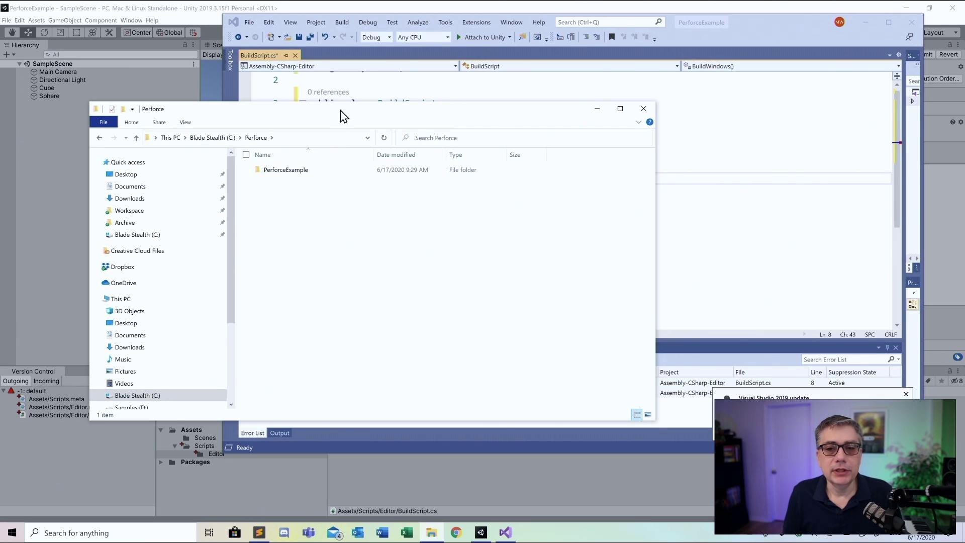
{"action": "left_click_drag", "start_coordinate": [340, 112], "coordinate": [306, 194]}
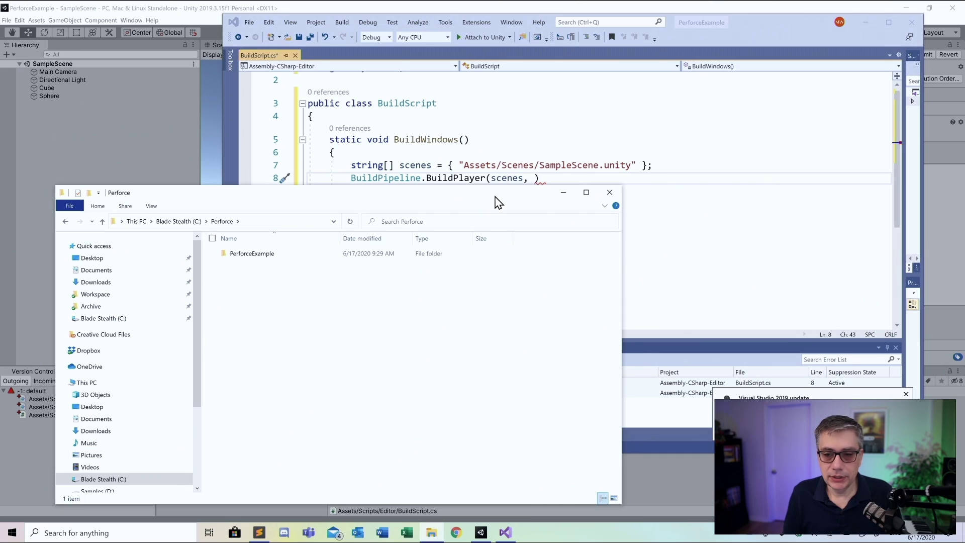
{"action": "left_click", "coordinate": [683, 182]}
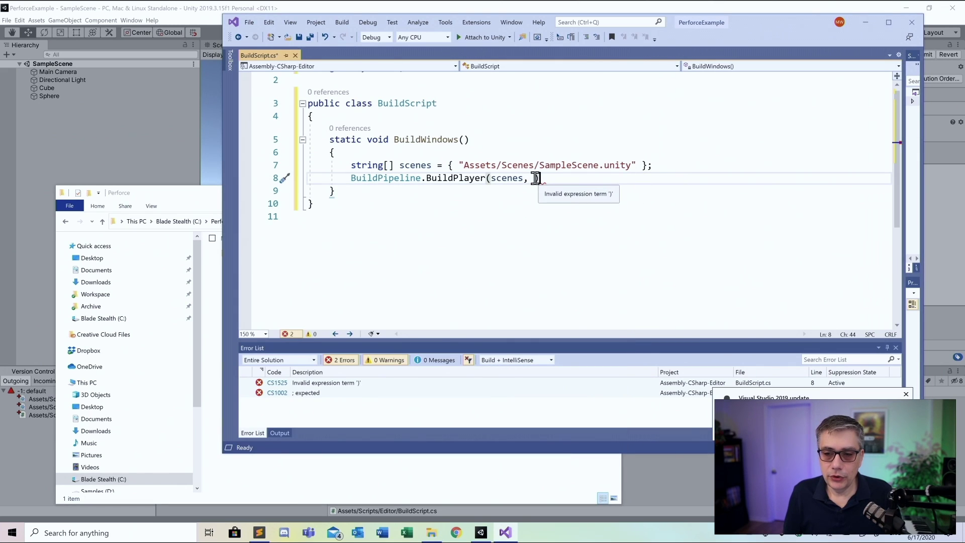
Enter "../WindowsBuild/PerforceExample.exe" as the BuildPlayer output path argument
{"action": "type", "text": "\".."}
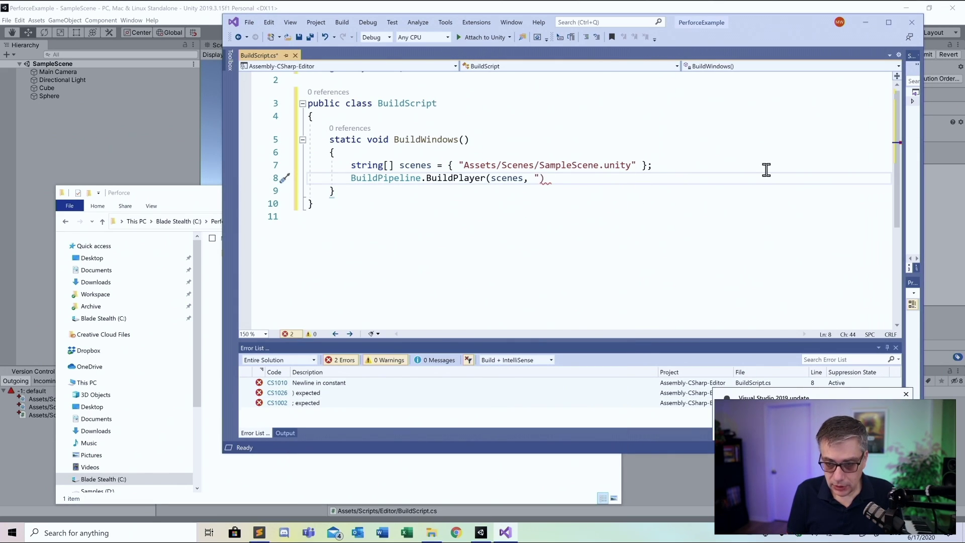
{"action": "type", "text": "/"}
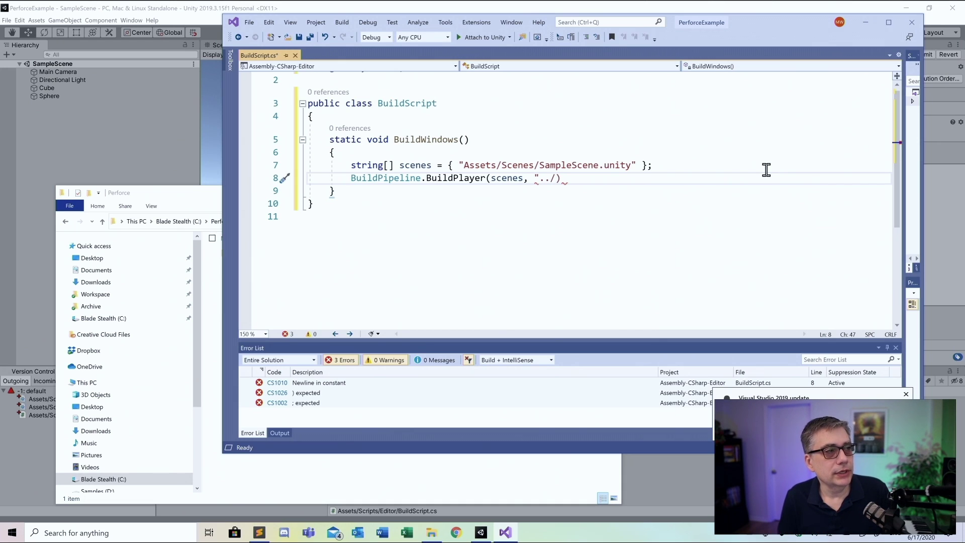
{"action": "type", "text": "Win"}
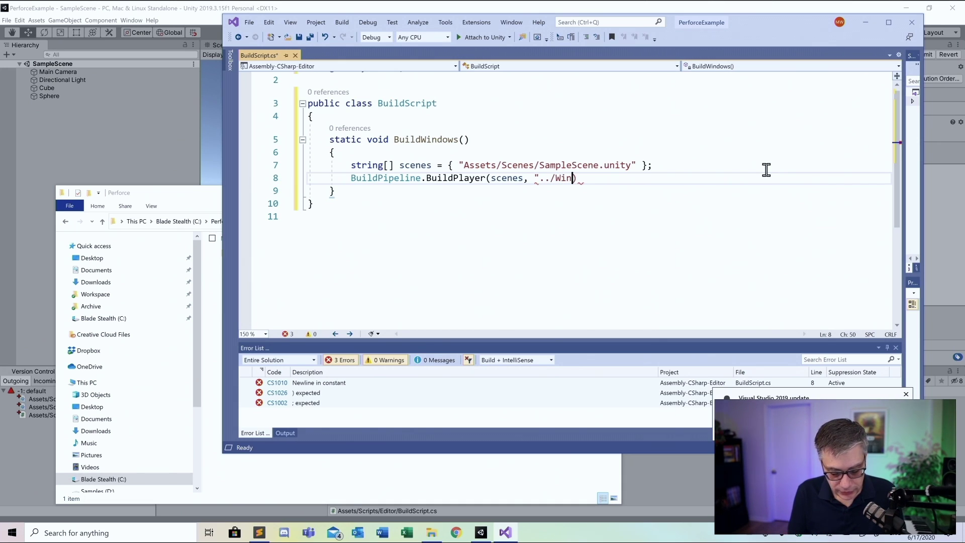
{"action": "type", "text": "dow"}
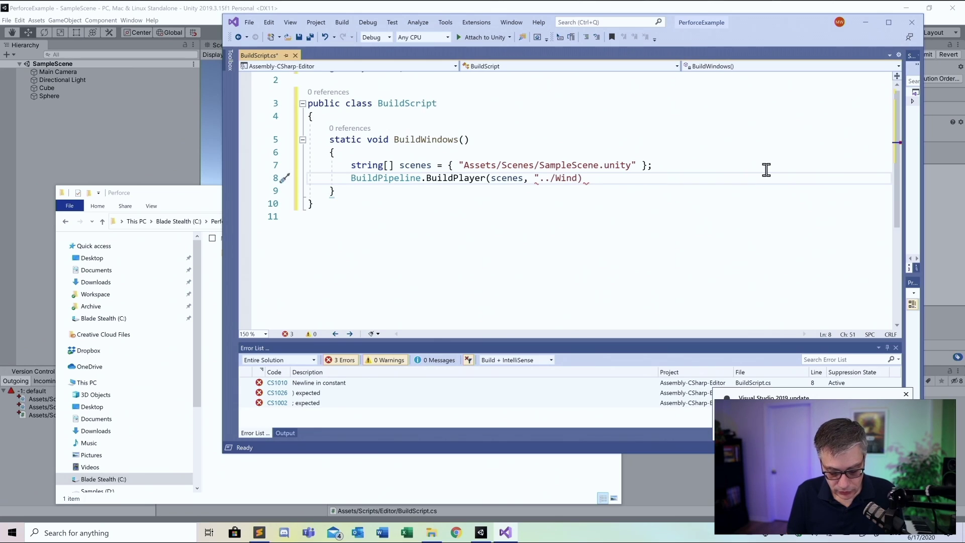
{"action": "type", "text": "sBuild"}
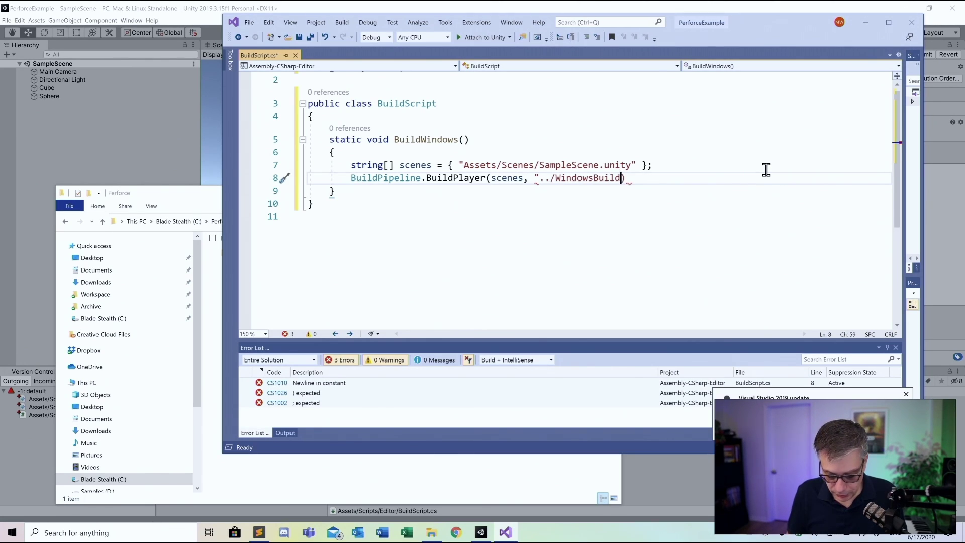
{"action": "type", "text": "/"}
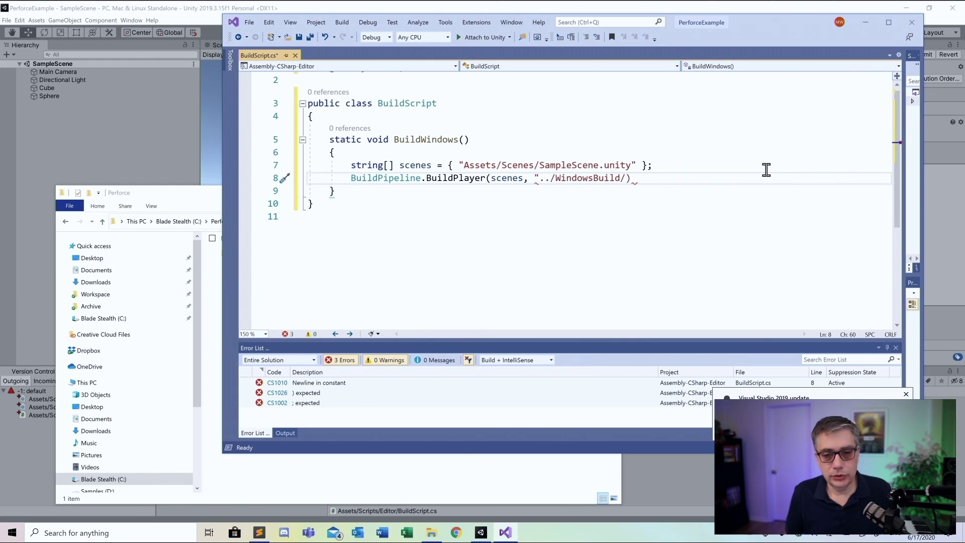
{"action": "type", "text": "Per"}
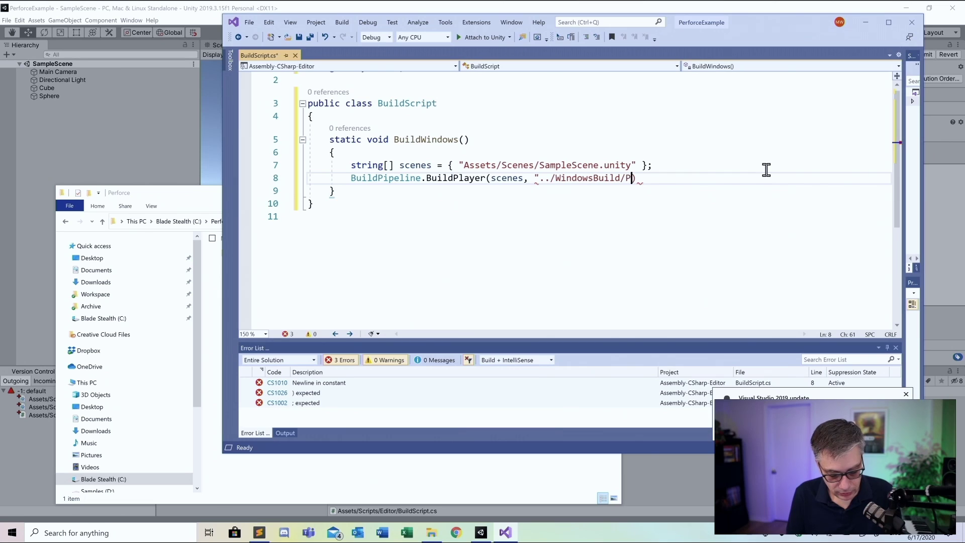
{"action": "type", "text": "for"}
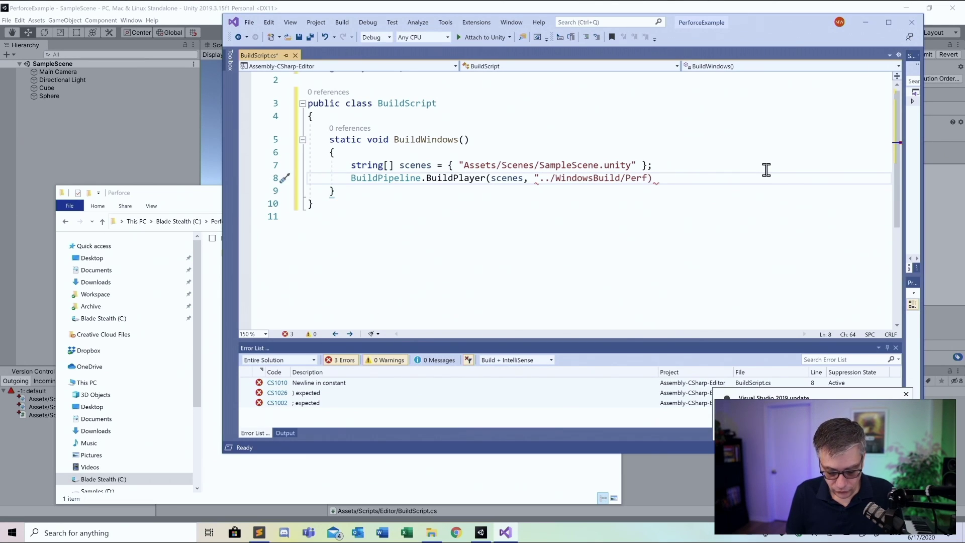
{"action": "type", "text": "ceEam"}
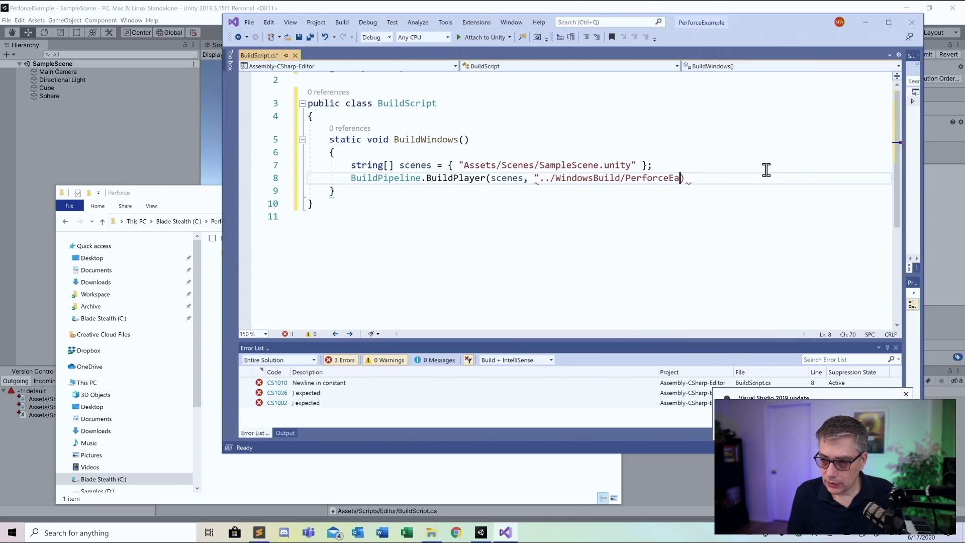
{"action": "key", "text": "BackSpace"}
{"action": "key", "text": "BackSpace"}
{"action": "type", "text": "xample"}
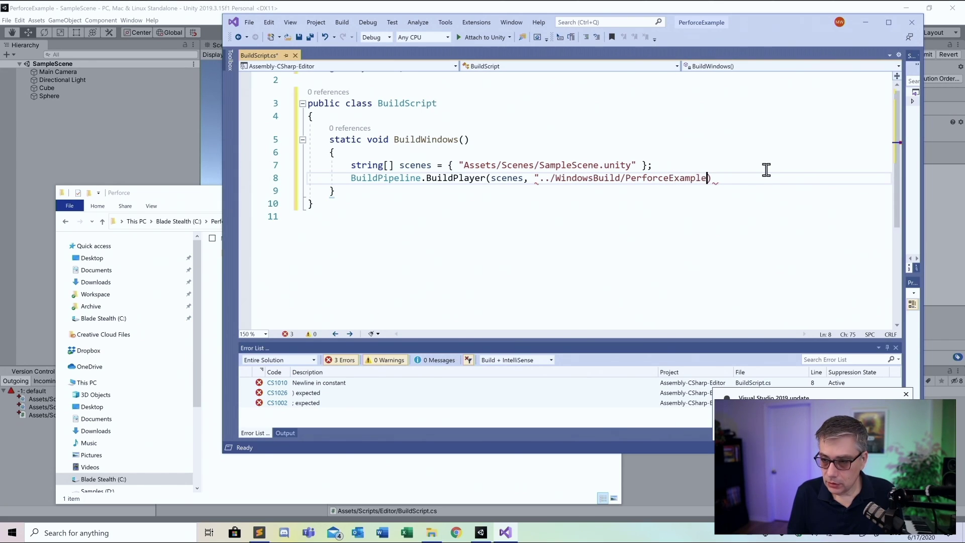
{"action": "type", "text": "."}
Add BuildTarget.StandaloneWindows as the next argument, placed on its own line
{"action": "type", "text": "exe"}
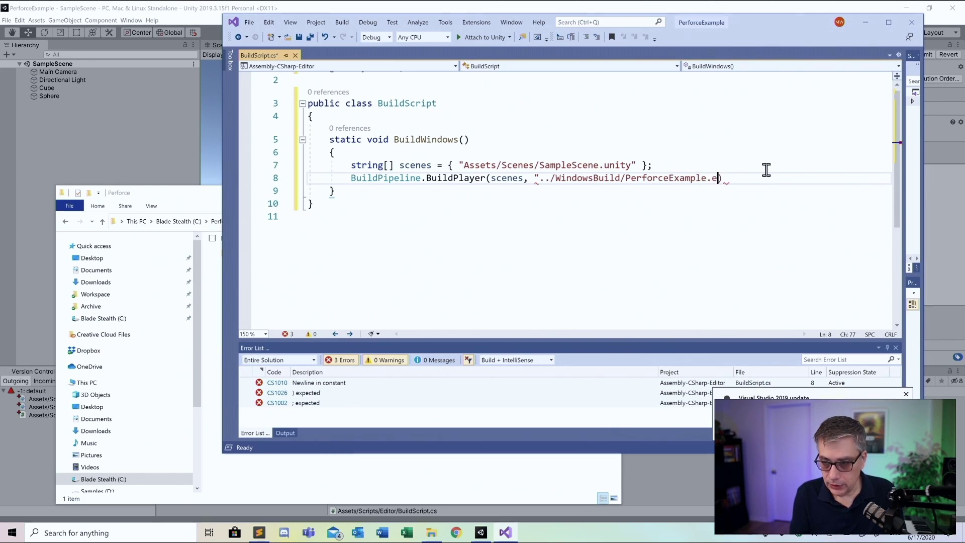
{"action": "type", "text": "\""}
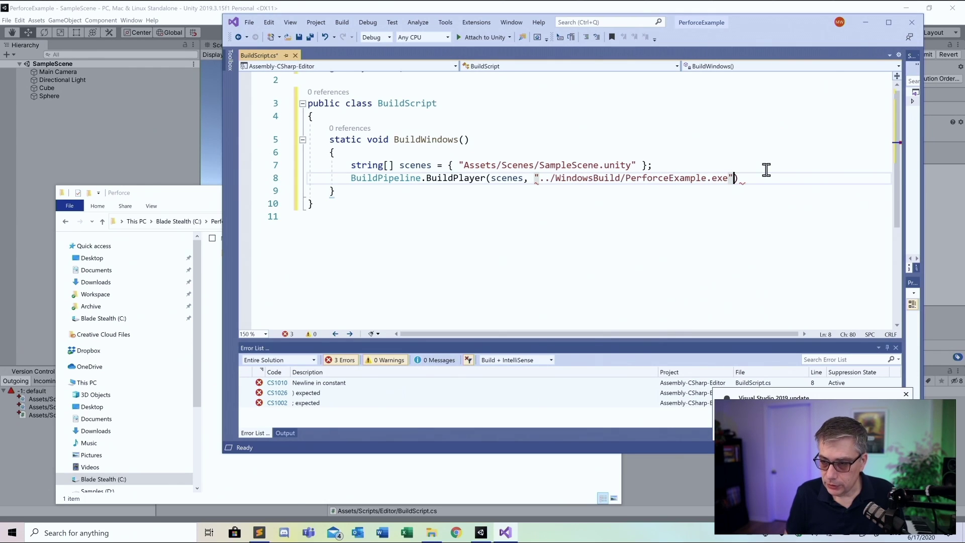
{"action": "type", "text": ", "}
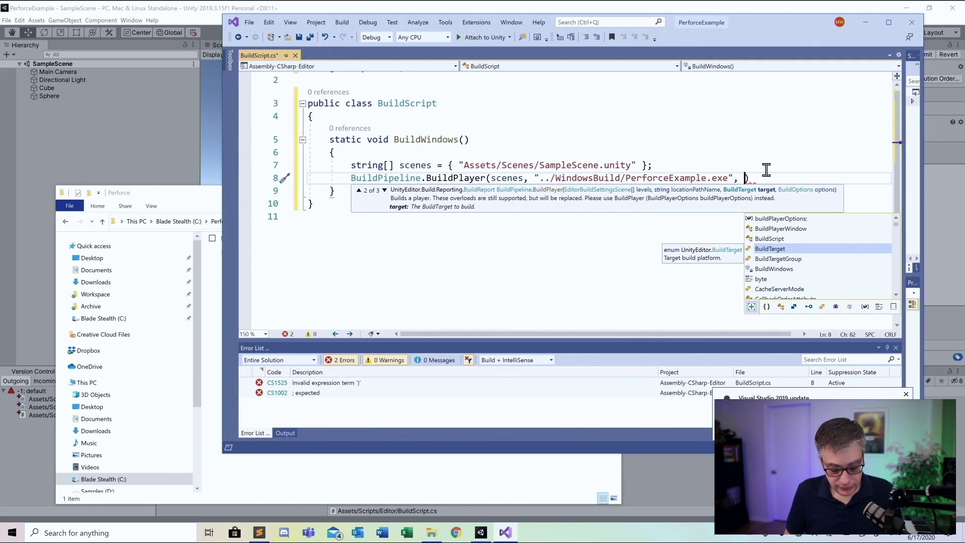
{"action": "type", "text": "Bui"}
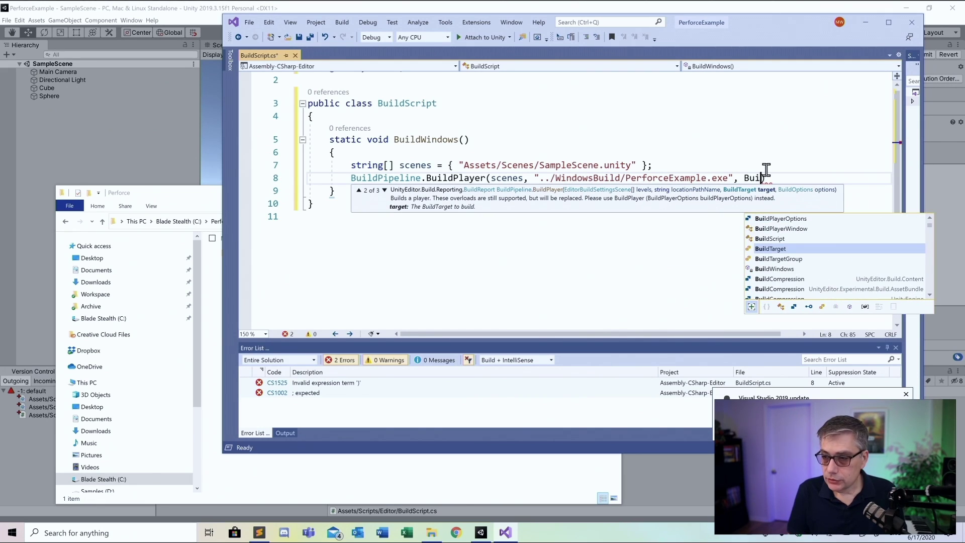
{"action": "key", "text": "Tab"}
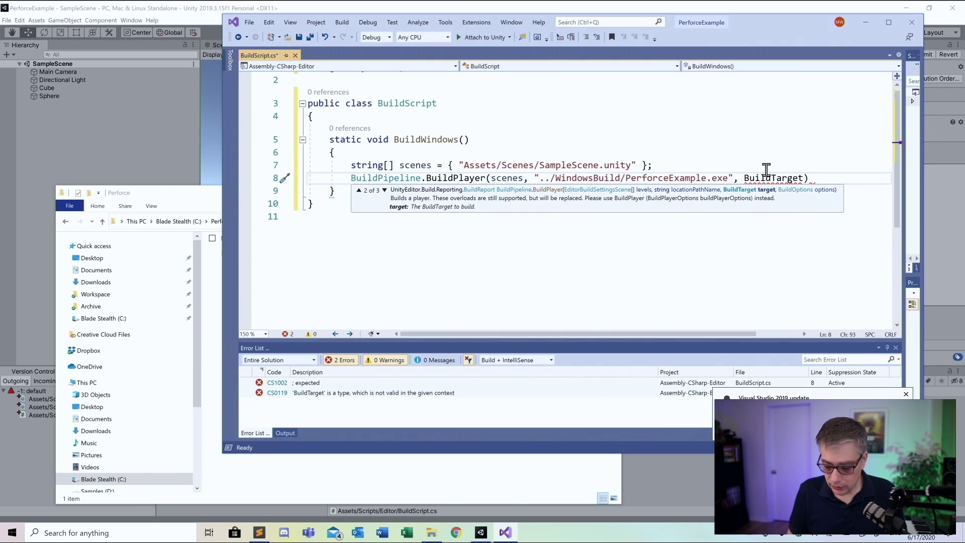
{"action": "type", "text": "."}
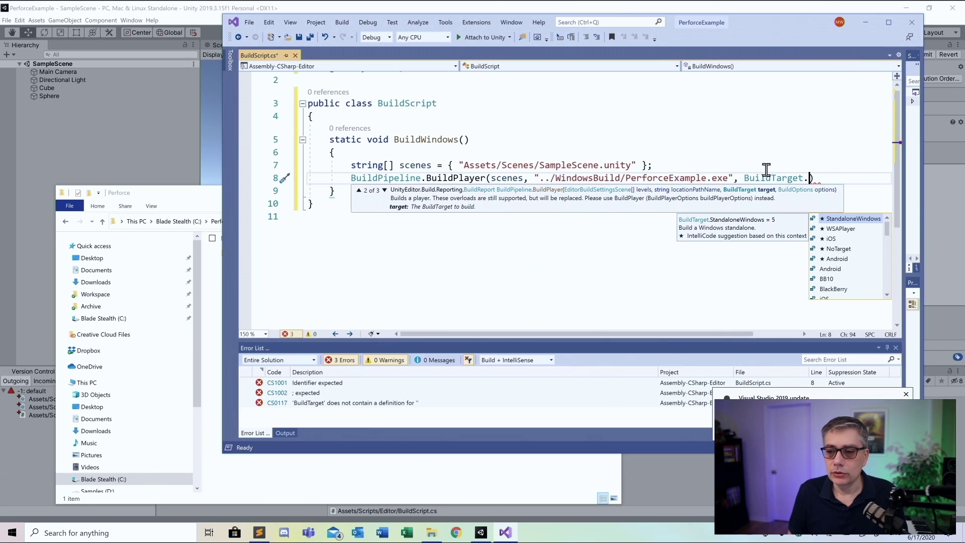
{"action": "key", "text": "Tab"}
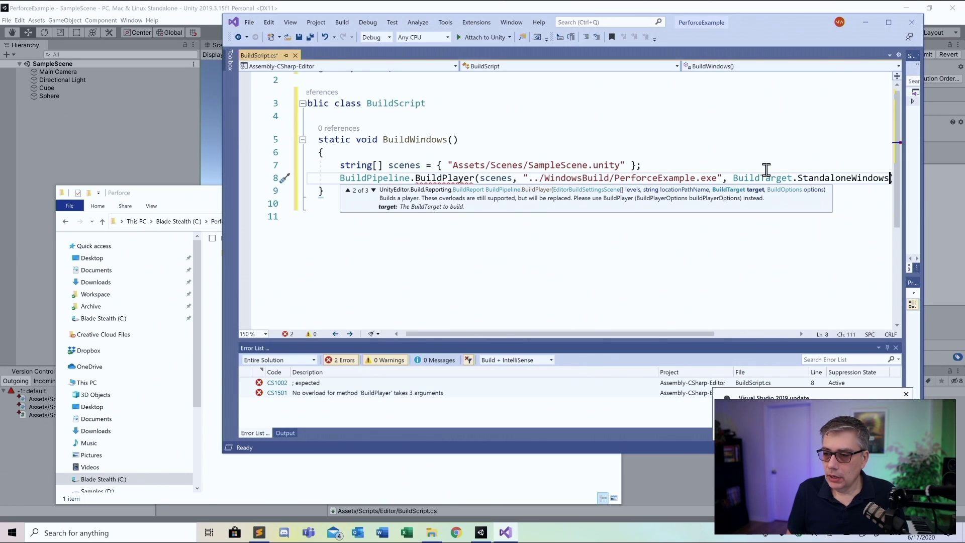
{"action": "key", "text": "Left"}
{"action": "key", "text": "Left"}
{"action": "key", "text": "Left"}
{"action": "key", "text": "Left"}
{"action": "key", "text": "Left"}
{"action": "key", "text": "Left"}
{"action": "key", "text": "Left"}
{"action": "key", "text": "Left"}
{"action": "key", "text": "Left"}
{"action": "key", "text": "Left"}
{"action": "key", "text": "Left"}
{"action": "key", "text": "Left"}
{"action": "key", "text": "Left"}
{"action": "key", "text": "Left"}
{"action": "key", "text": "Left"}
{"action": "key", "text": "Left"}
{"action": "key", "text": "Left"}
{"action": "key", "text": "Left"}
{"action": "key", "text": "Left"}
{"action": "key", "text": "Left"}
{"action": "key", "text": "Left"}
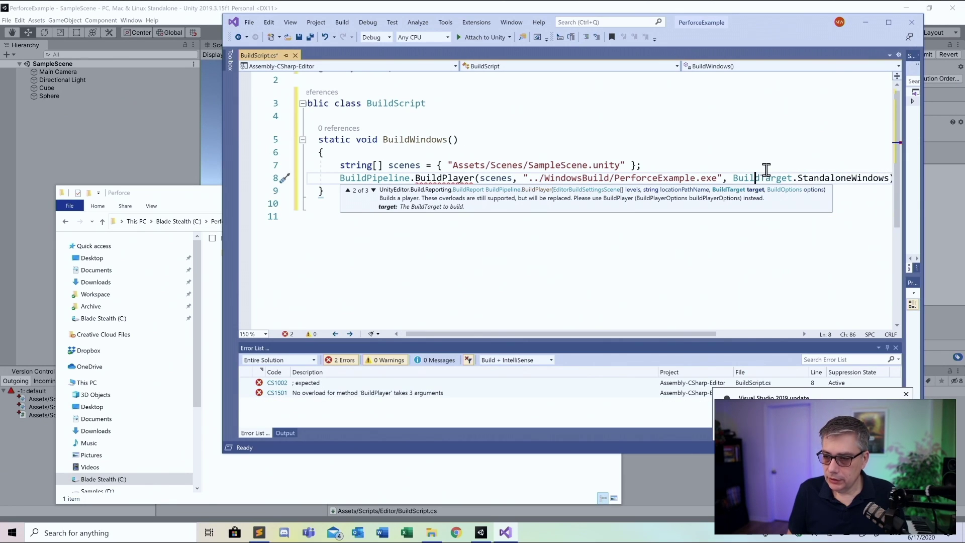
{"action": "key", "text": "Left"}
{"action": "key", "text": "BackSpace"}
{"action": "key", "text": "Return"}
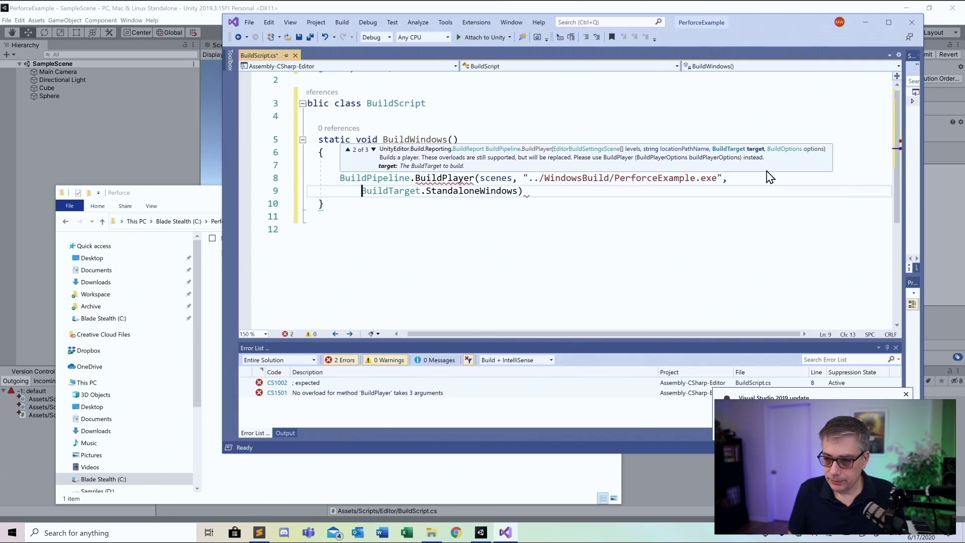
{"action": "key", "text": "Left"}
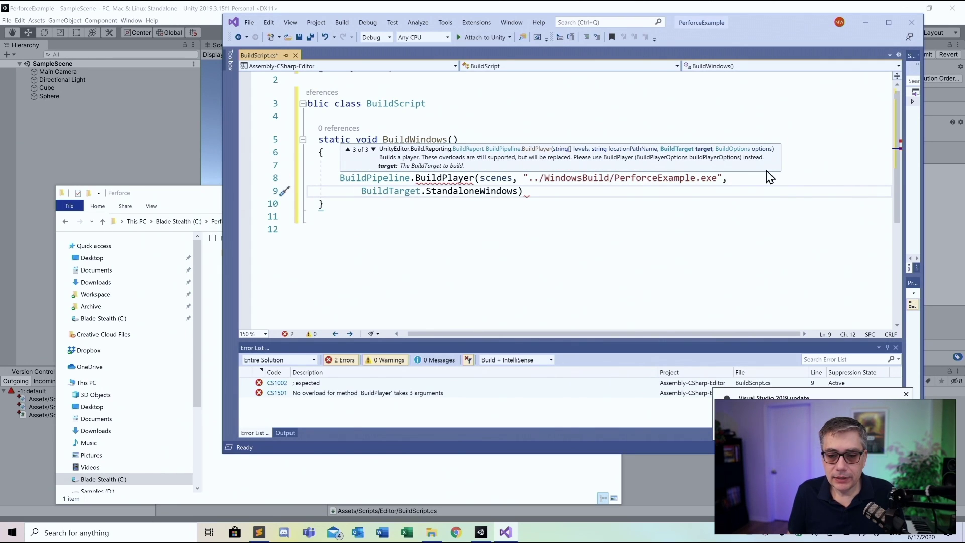
{"action": "key", "text": "Right"}
{"action": "key", "text": "Right"}
{"action": "key", "text": "Right"}
{"action": "key", "text": "Right"}
{"action": "key", "text": "Right"}
{"action": "key", "text": "Right"}
{"action": "key", "text": "Right"}
{"action": "key", "text": "Right"}
{"action": "key", "text": "Right"}
{"action": "key", "text": "Right"}
{"action": "key", "text": "Right"}
{"action": "key", "text": "Right"}
{"action": "key", "text": "Right"}
{"action": "key", "text": "Right"}
{"action": "key", "text": "Right"}
{"action": "key", "text": "Right"}
{"action": "key", "text": "Right"}
{"action": "key", "text": "Right"}
{"action": "key", "text": "Right"}
{"action": "key", "text": "Right"}
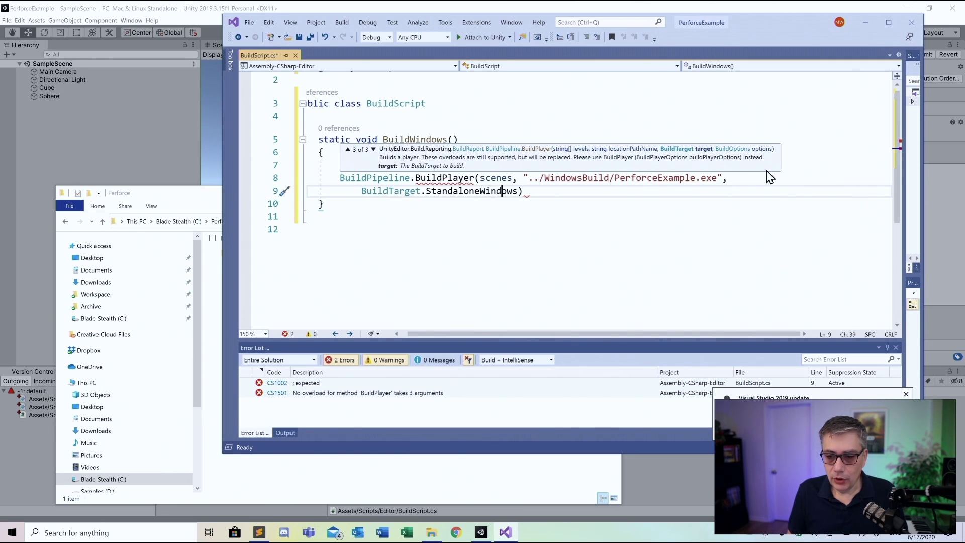
Append BuildOptions.None as the final BuildPlayer argument
{"action": "type", "text": ","}
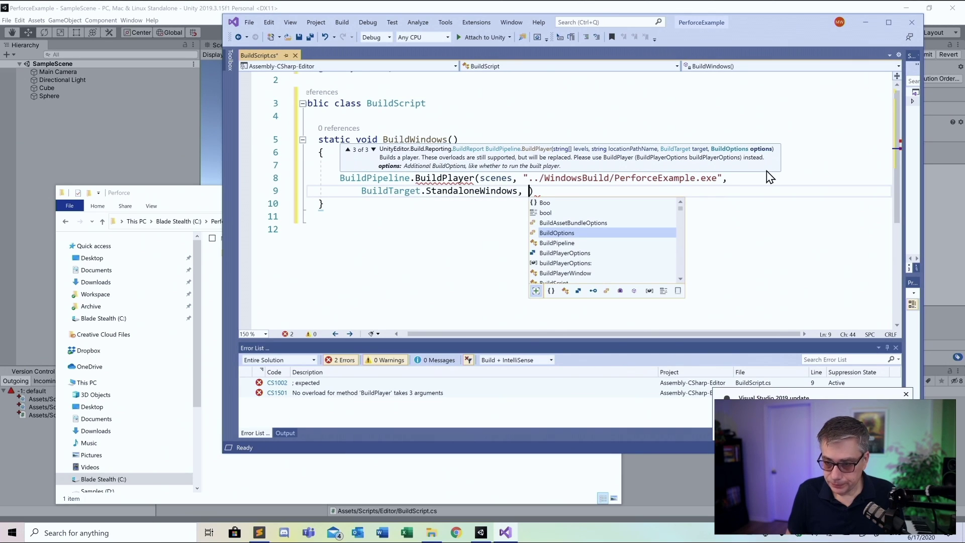
{"action": "key", "text": "Tab"}
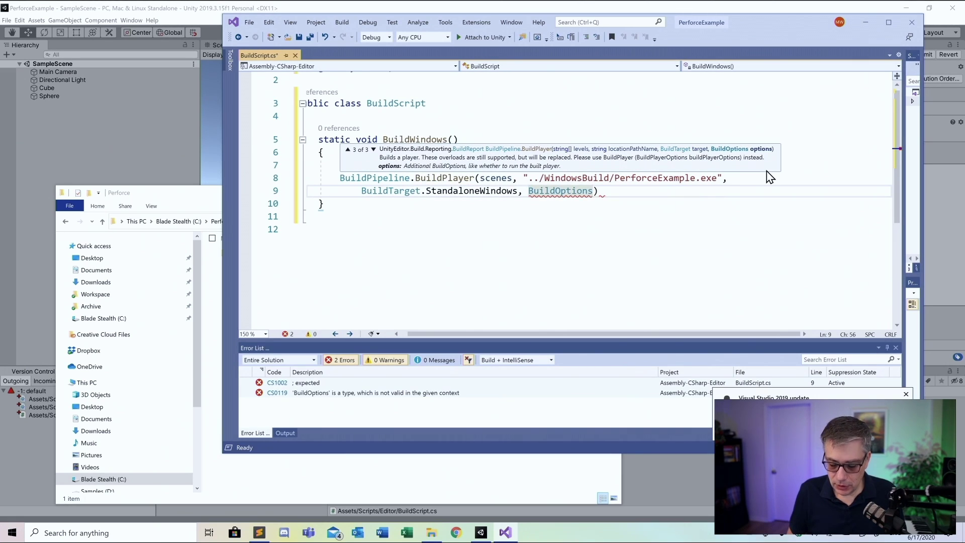
{"action": "type", "text": "."}
{"action": "key", "text": "Down"}
{"action": "key", "text": "Down"}
{"action": "key", "text": "Down"}
{"action": "key", "text": "Down"}
{"action": "key", "text": "Down"}
{"action": "key", "text": "Down"}
{"action": "key", "text": "Down"}
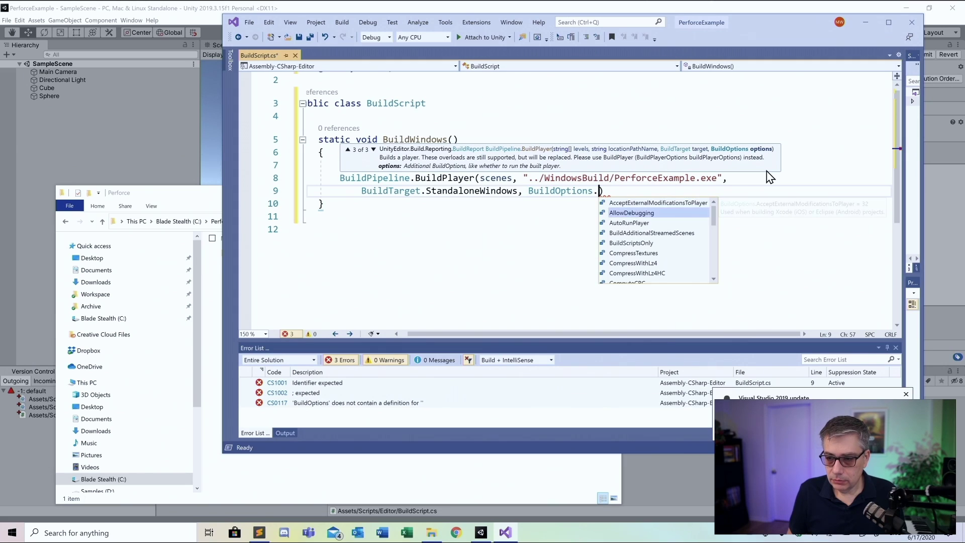
{"action": "key", "text": "Down"}
{"action": "key", "text": "Down"}
{"action": "key", "text": "Down"}
{"action": "key", "text": "Down"}
{"action": "key", "text": "Down"}
{"action": "key", "text": "Down"}
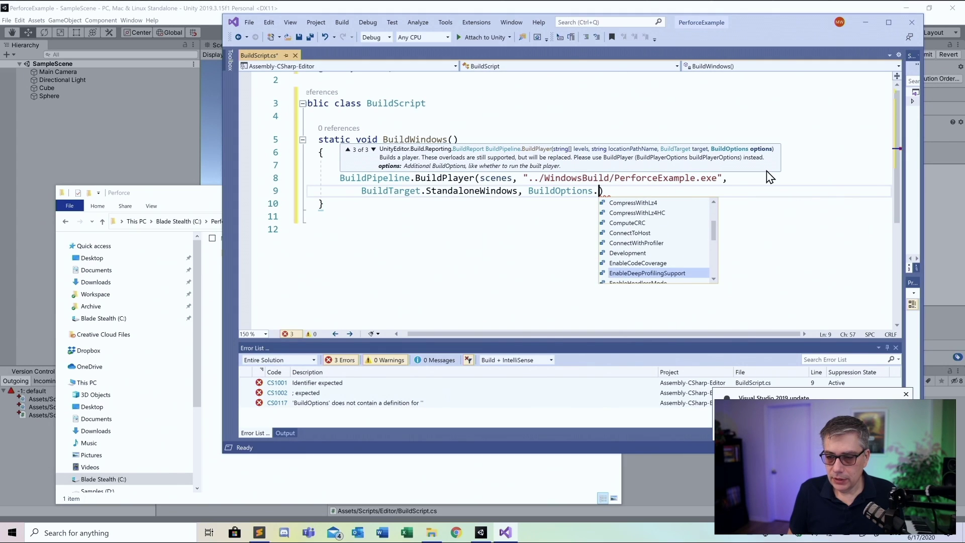
{"action": "type", "text": "N"}
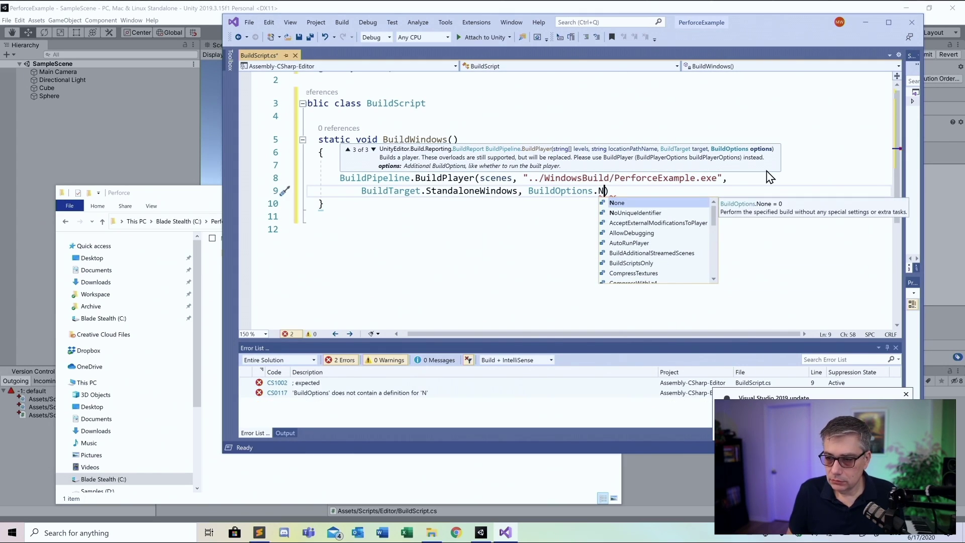
{"action": "key", "text": "Tab"}
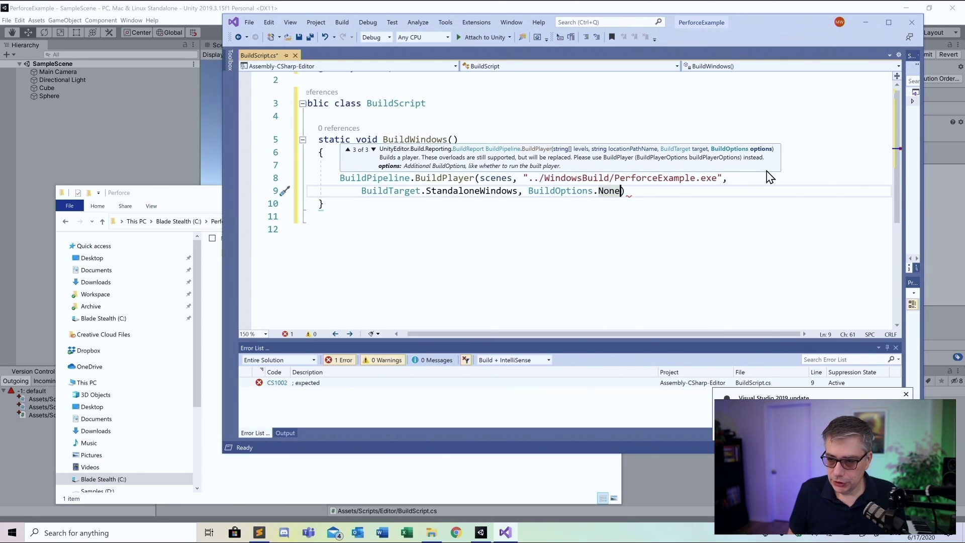
{"action": "left_click", "coordinate": [642, 196]}
End the statement with a semicolon, pull the closing brace onto line 9, and save BuildScript.cs
{"action": "type", "text": ";"}
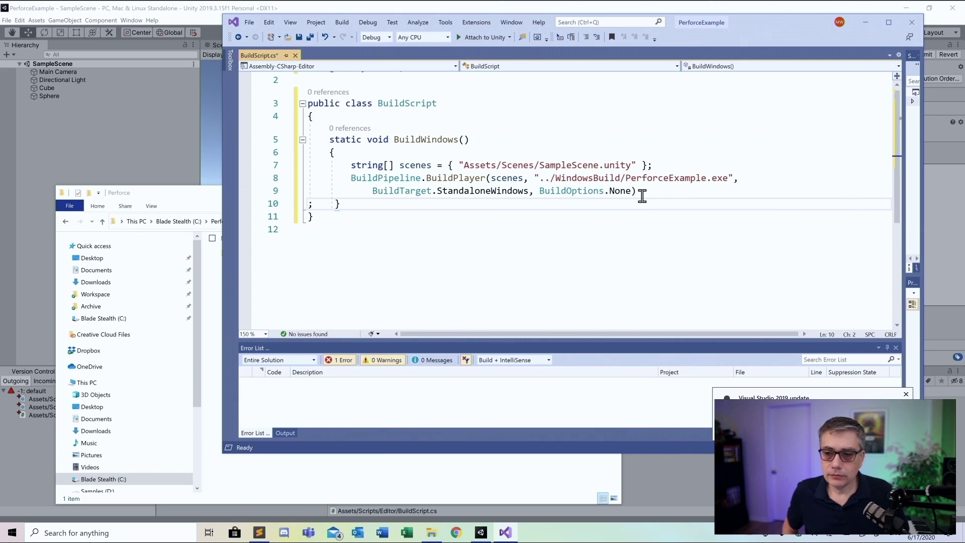
{"action": "key", "text": "BackSpace"}
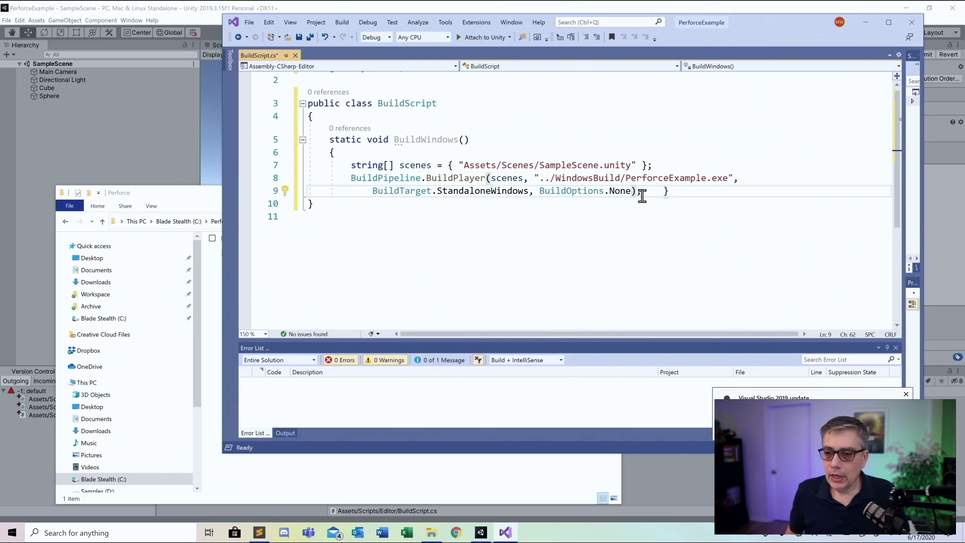
{"action": "left_click", "coordinate": [449, 231]}
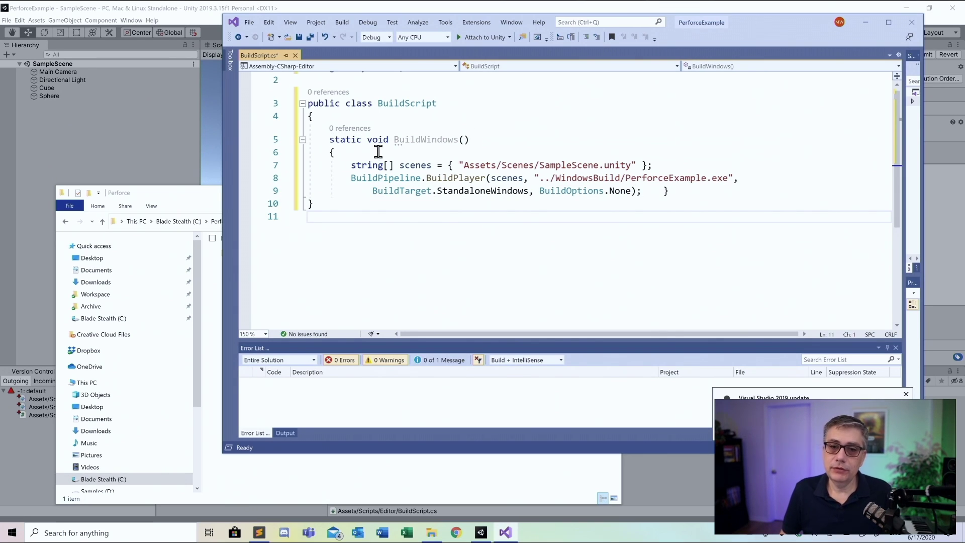
{"action": "scroll", "coordinate": [407, 190], "scroll_direction": "up", "scroll_amount": 1}
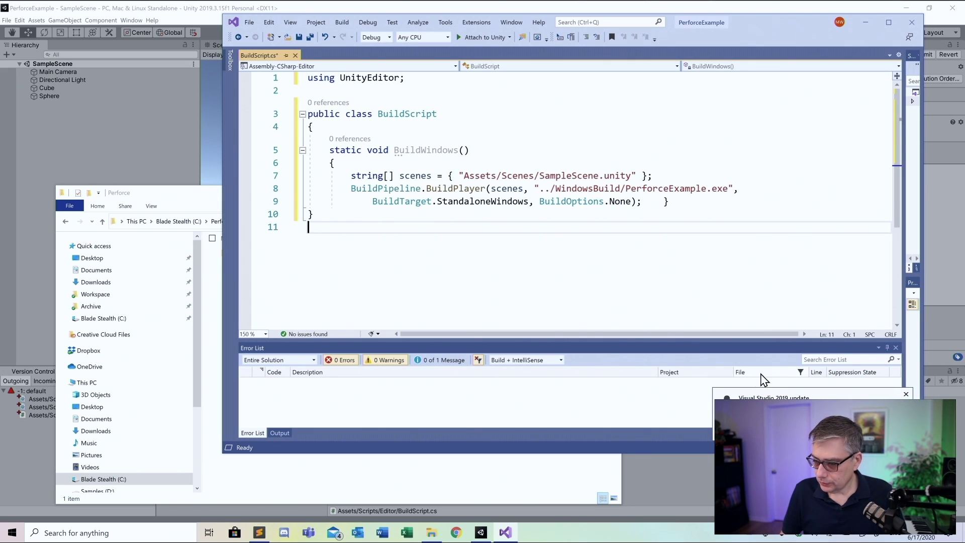
{"action": "left_click", "coordinate": [908, 394]}
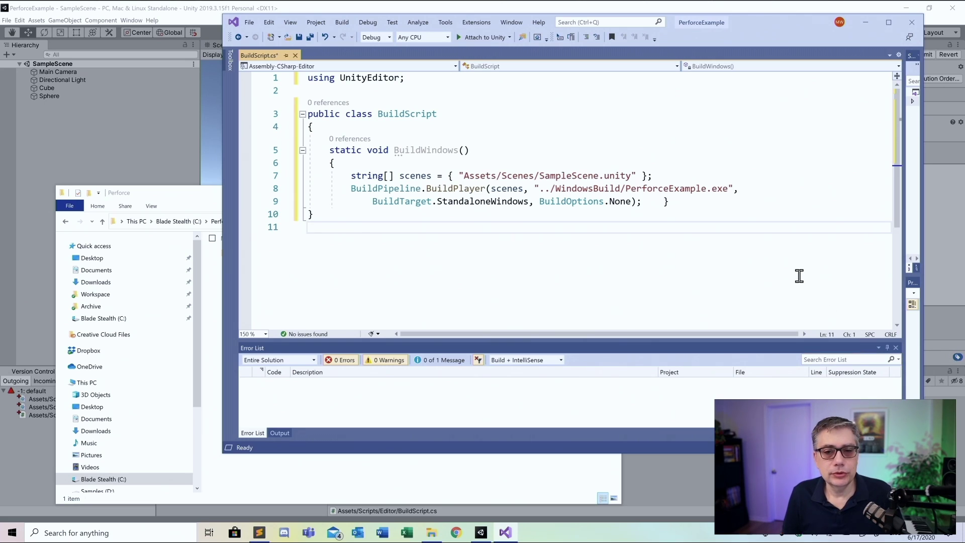
{"action": "left_click", "coordinate": [299, 37]}
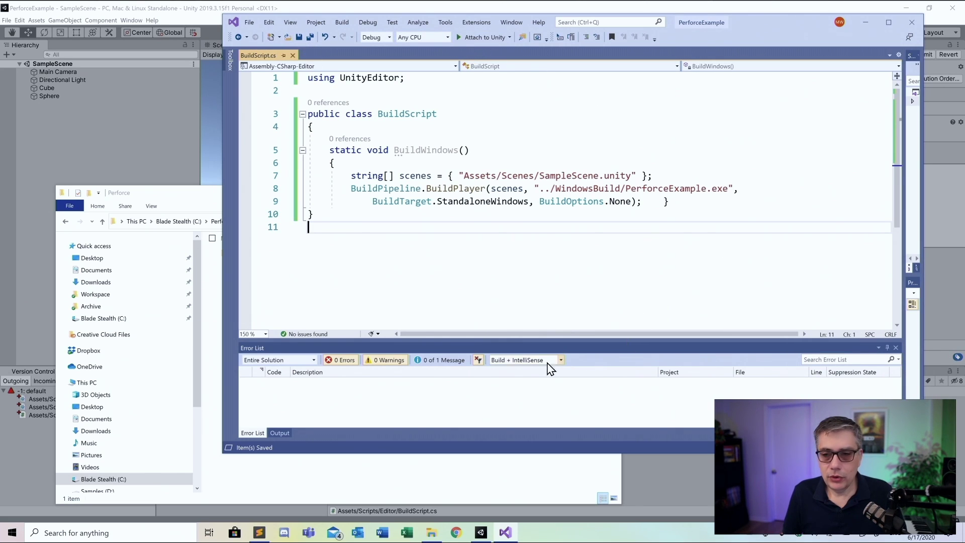
Close Visual Studio, then in Unity save the scene, exit play mode, and save SampleScene again
{"action": "left_click", "coordinate": [913, 28]}
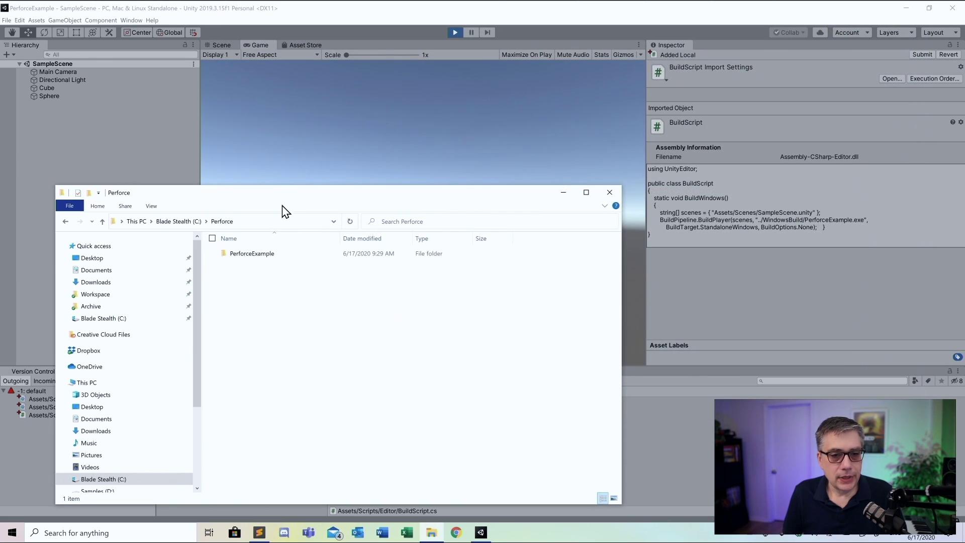
{"action": "left_click_drag", "start_coordinate": [282, 205], "coordinate": [689, 168]}
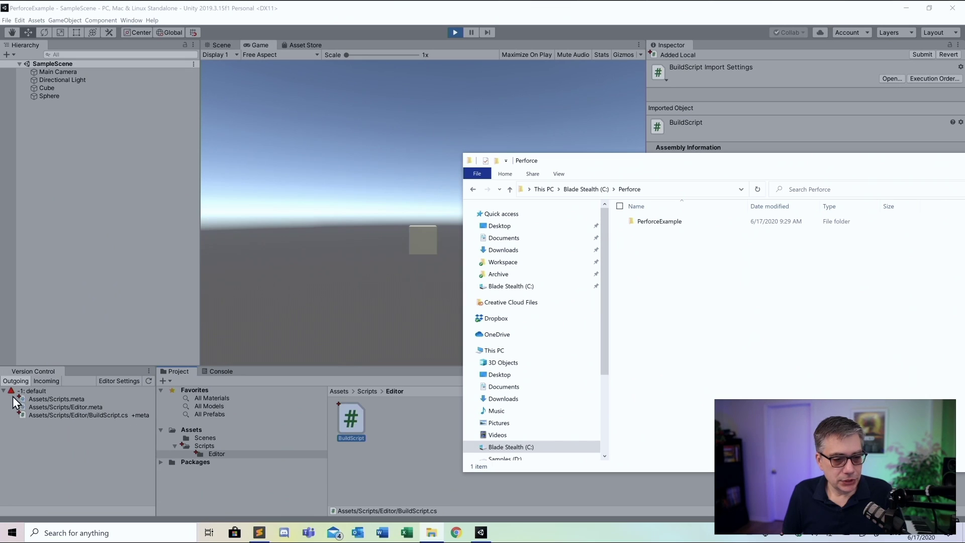
{"action": "left_click", "coordinate": [88, 445]}
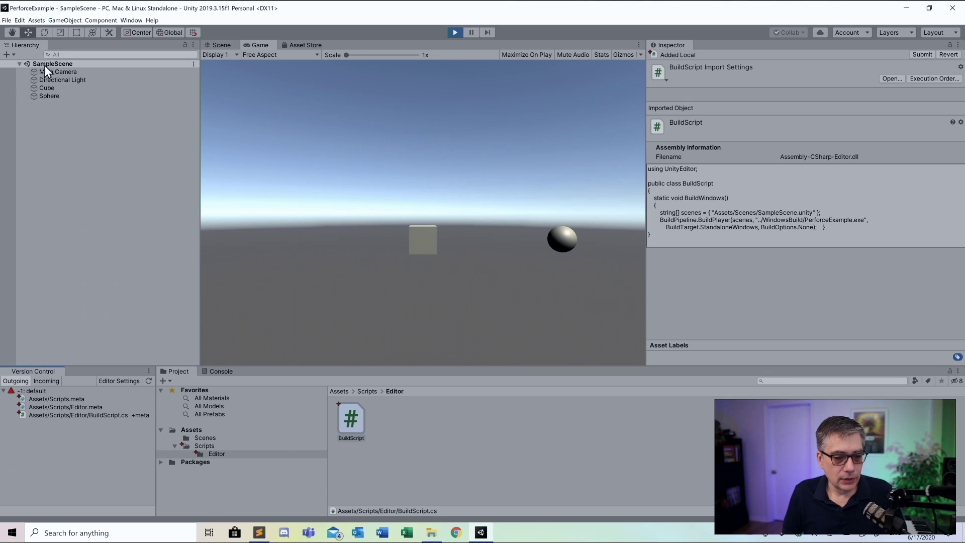
{"action": "left_click", "coordinate": [7, 20]}
{"action": "left_click", "coordinate": [20, 52]}
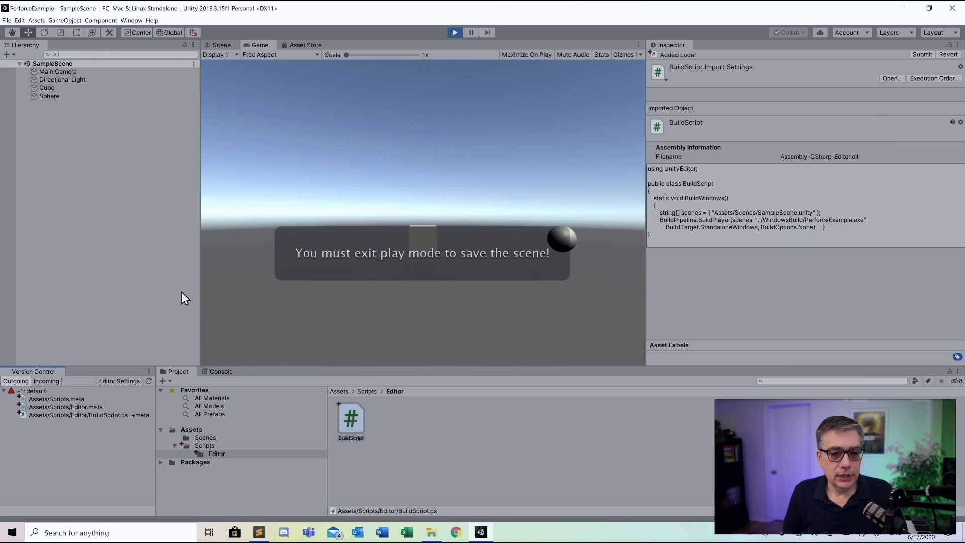
{"action": "left_click", "coordinate": [454, 35]}
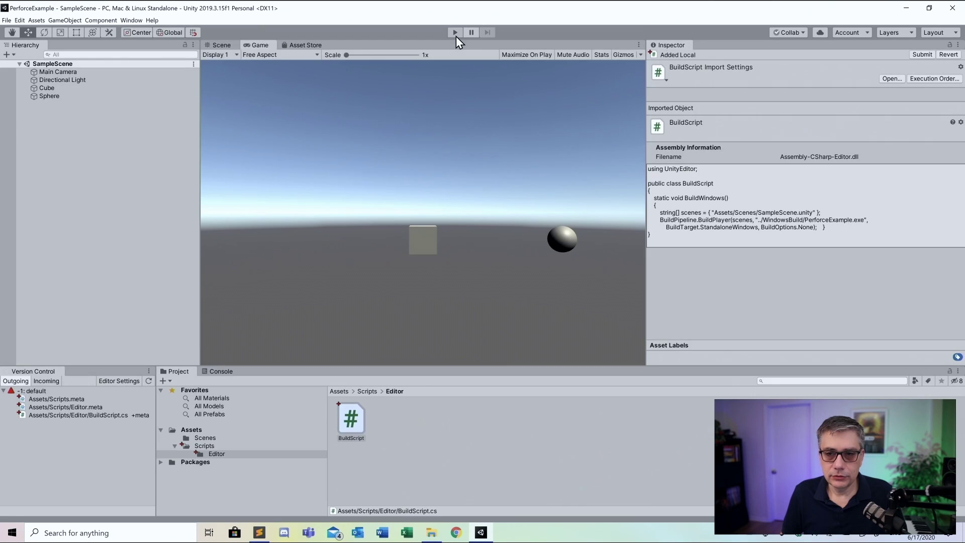
{"action": "left_click", "coordinate": [6, 20]}
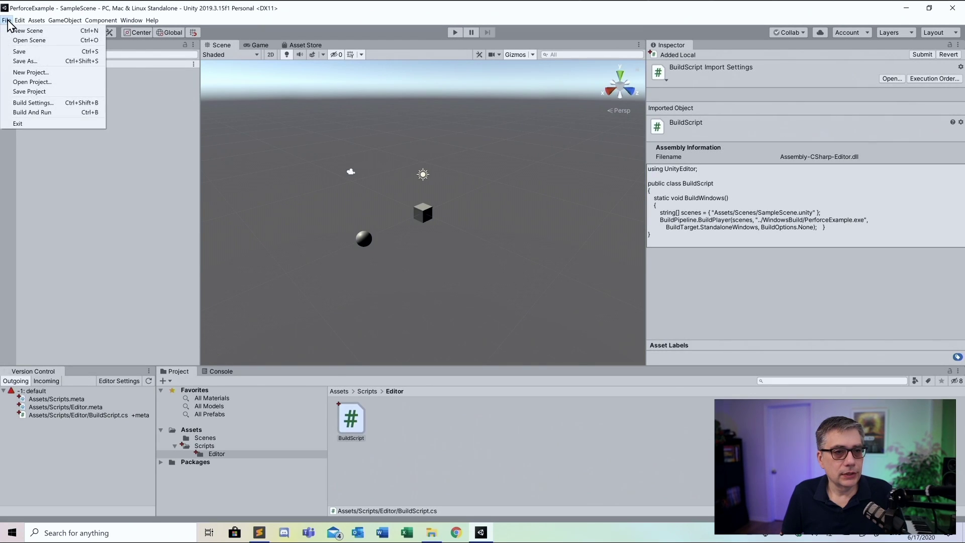
{"action": "left_click", "coordinate": [20, 54]}
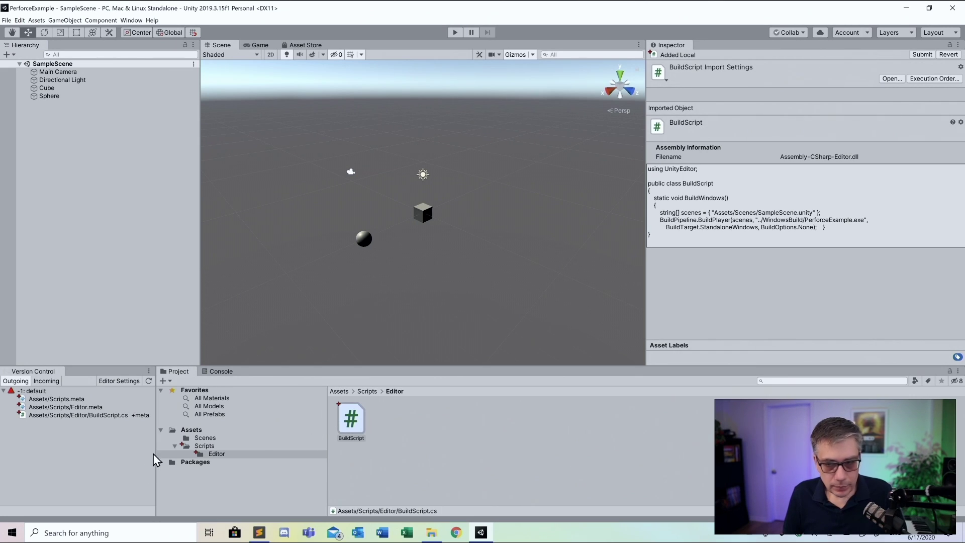
Submit the default changelist from Unity's Version Control with the description 'Added Buildscript'
{"action": "left_click", "coordinate": [31, 391]}
{"action": "right_click", "coordinate": [32, 392]}
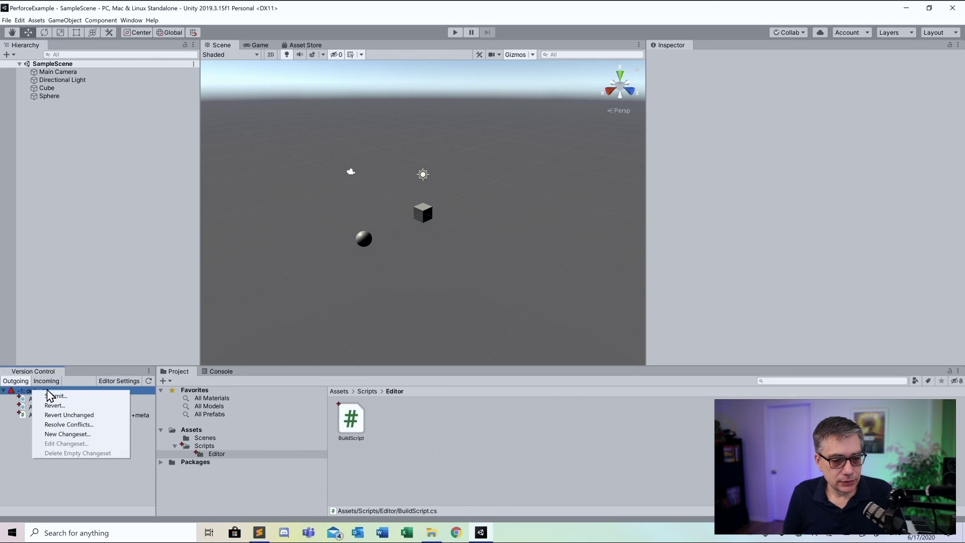
{"action": "left_click", "coordinate": [54, 397]}
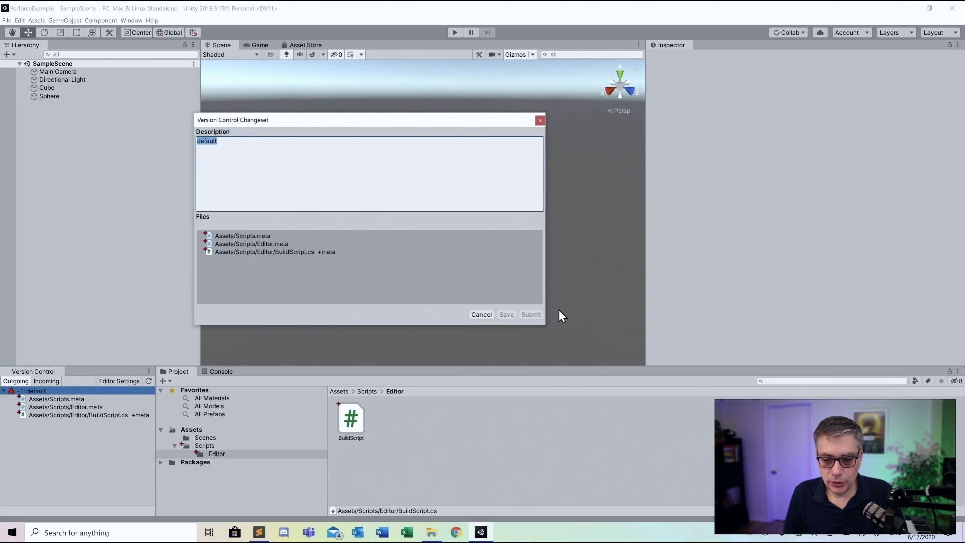
{"action": "left_click", "coordinate": [238, 149]}
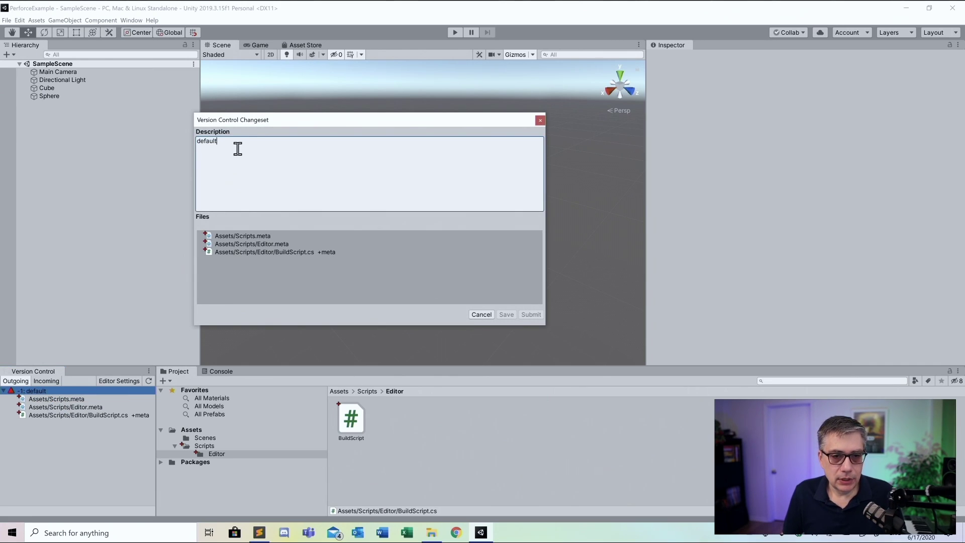
{"action": "key", "text": "BackSpace"}
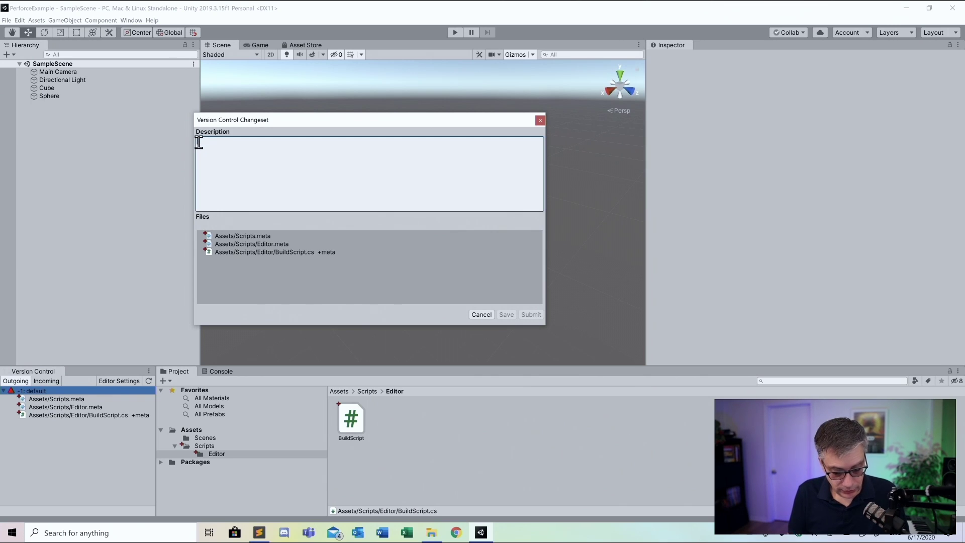
{"action": "type", "text": "Added"}
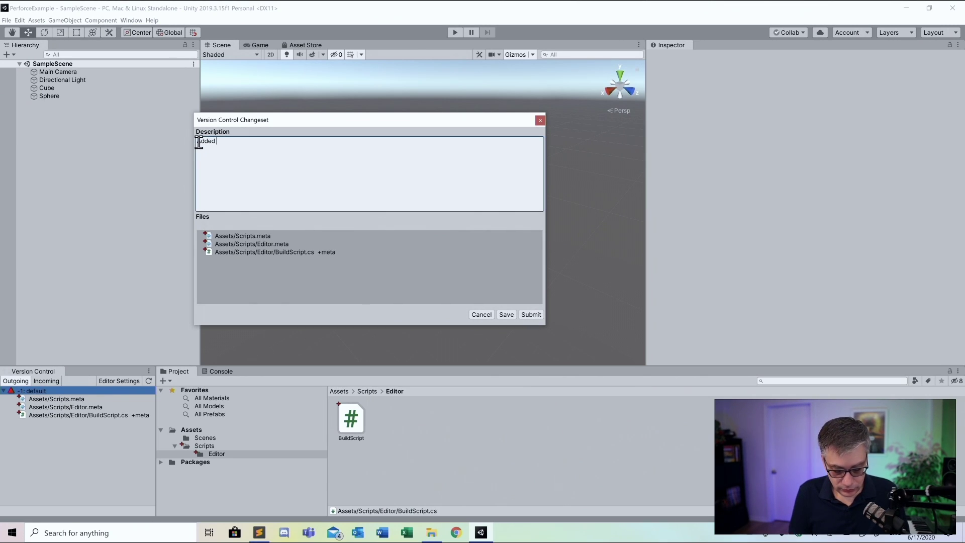
{"action": "type", "text": " Buildscript"}
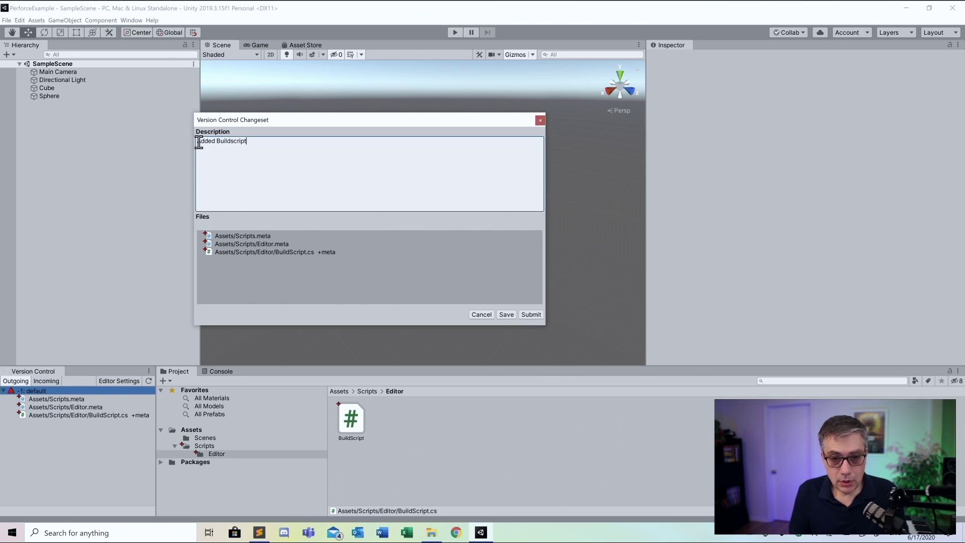
{"action": "left_click", "coordinate": [531, 315]}
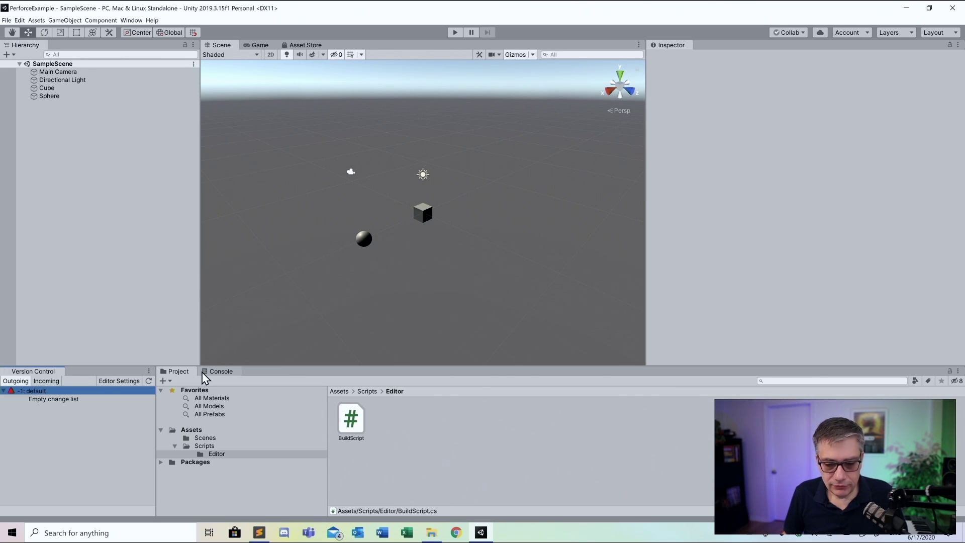
Create a BuildScripts folder inside C:\Perforce and open it
{"action": "left_click", "coordinate": [434, 536]}
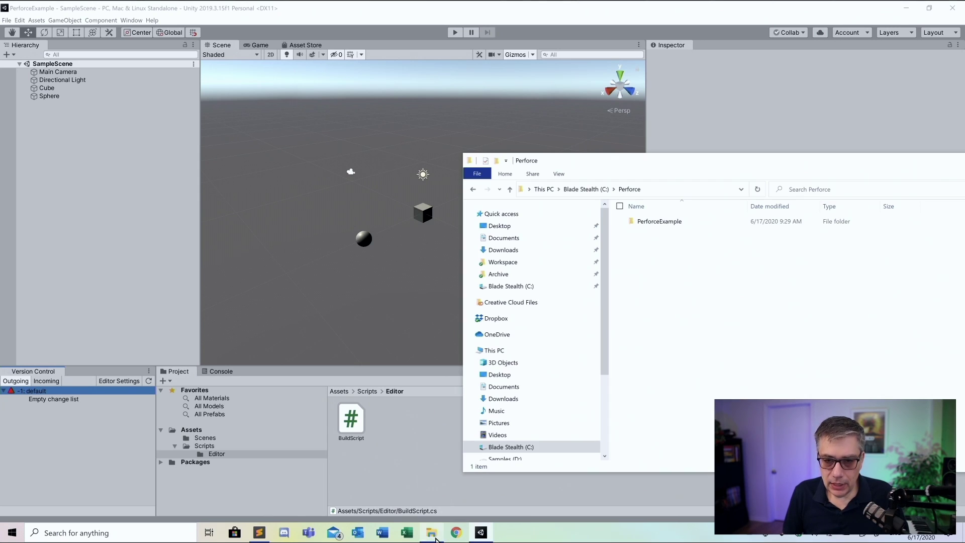
{"action": "left_click_drag", "start_coordinate": [731, 162], "coordinate": [369, 131]}
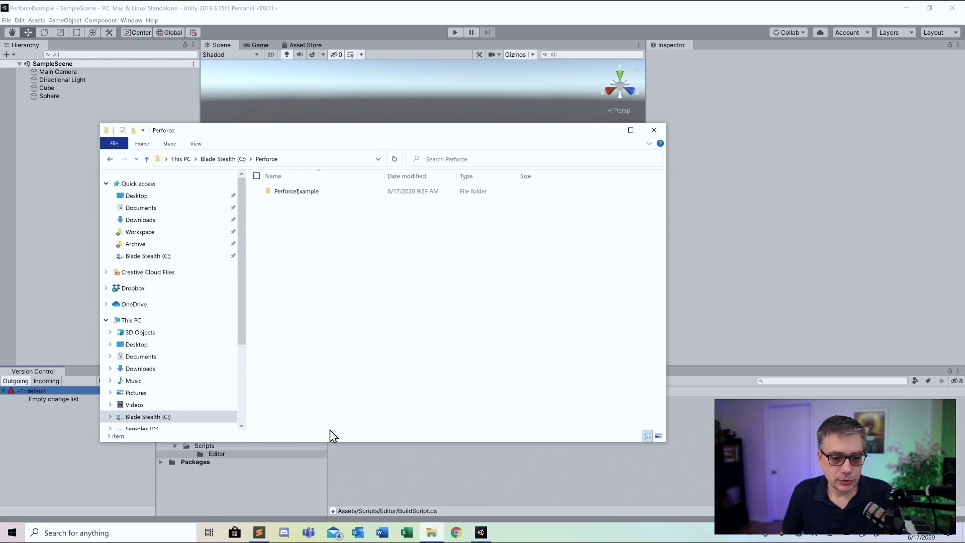
{"action": "right_click", "coordinate": [295, 223]}
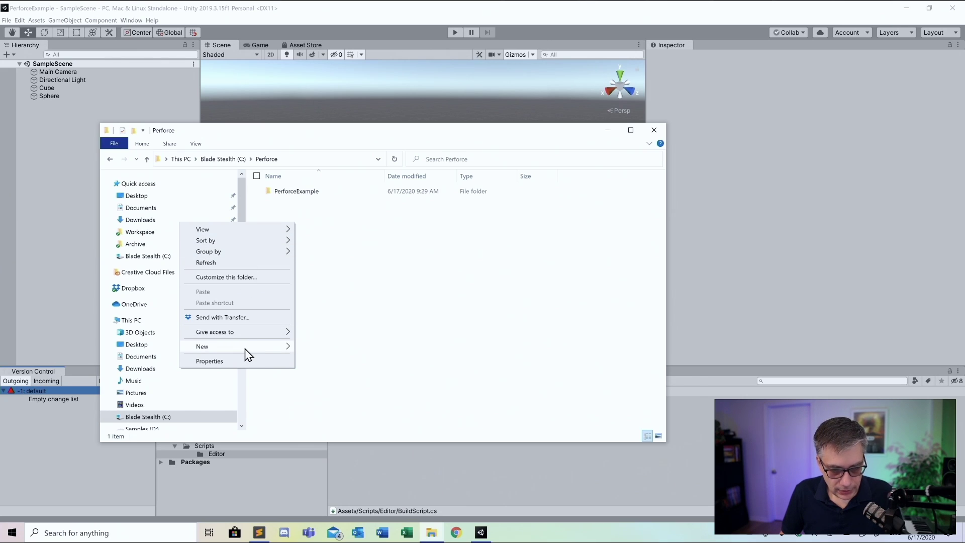
{"action": "mouse_move", "coordinate": [246, 349]}
{"action": "left_click", "coordinate": [348, 347]}
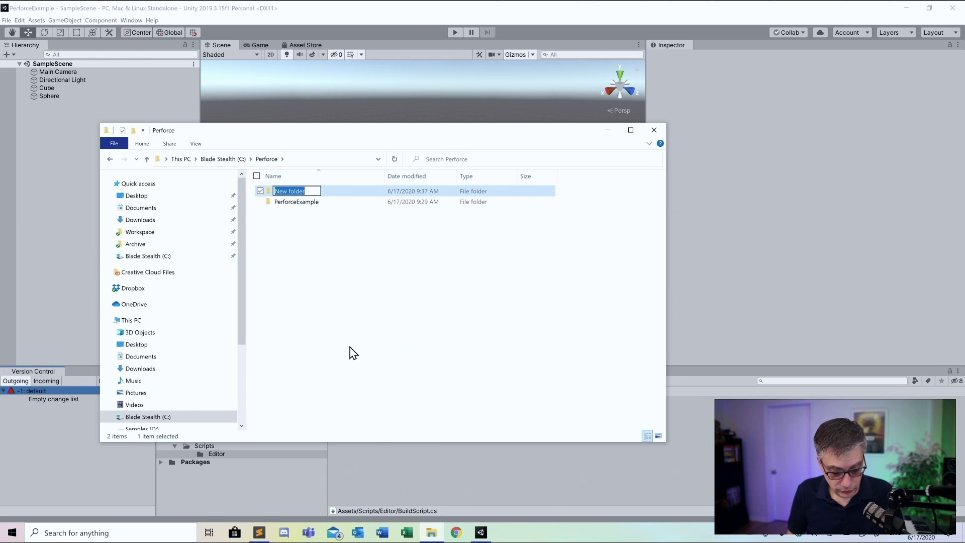
{"action": "type", "text": "BuildScripts"}
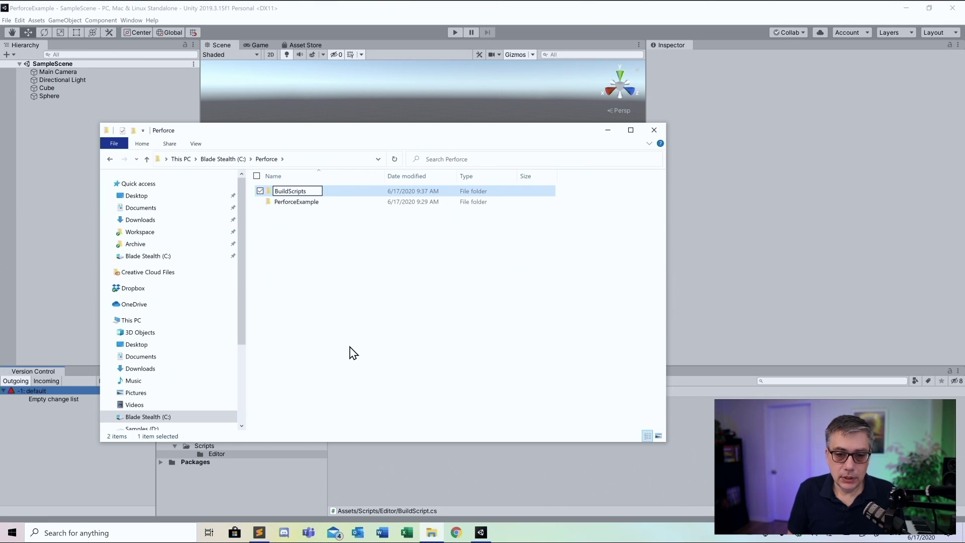
{"action": "key", "text": "Return"}
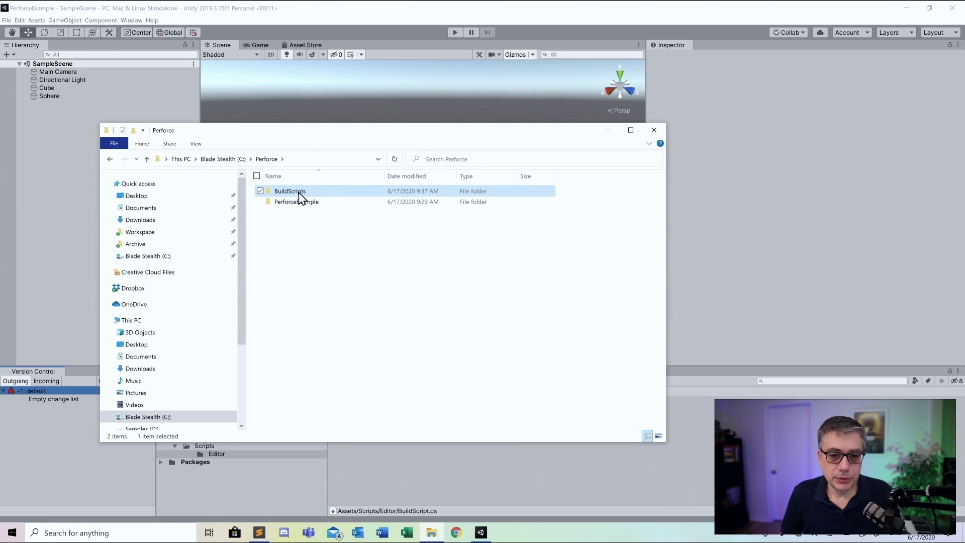
{"action": "double_click", "coordinate": [299, 193]}
Create a new text document renamed BuildWindows.bat, accepting the extension change
{"action": "right_click", "coordinate": [291, 214]}
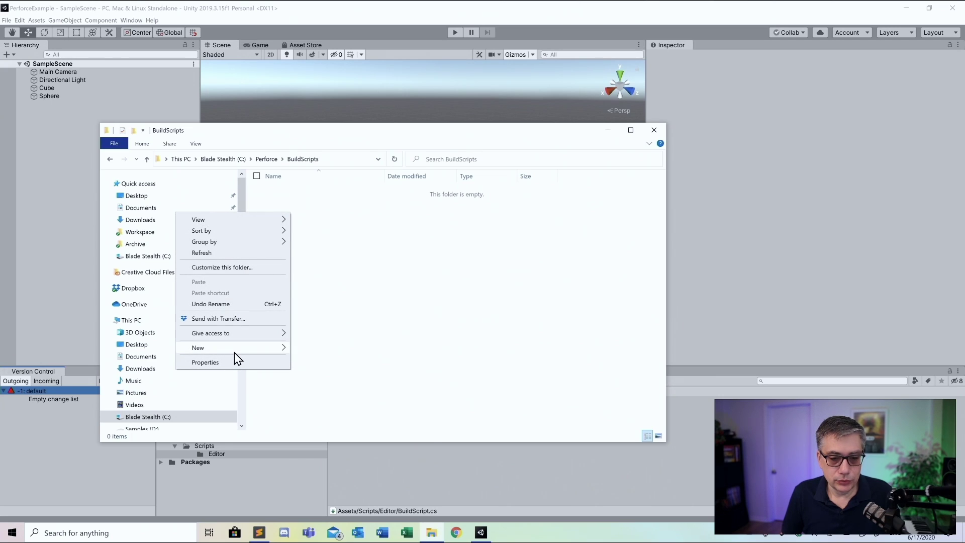
{"action": "mouse_move", "coordinate": [235, 352]}
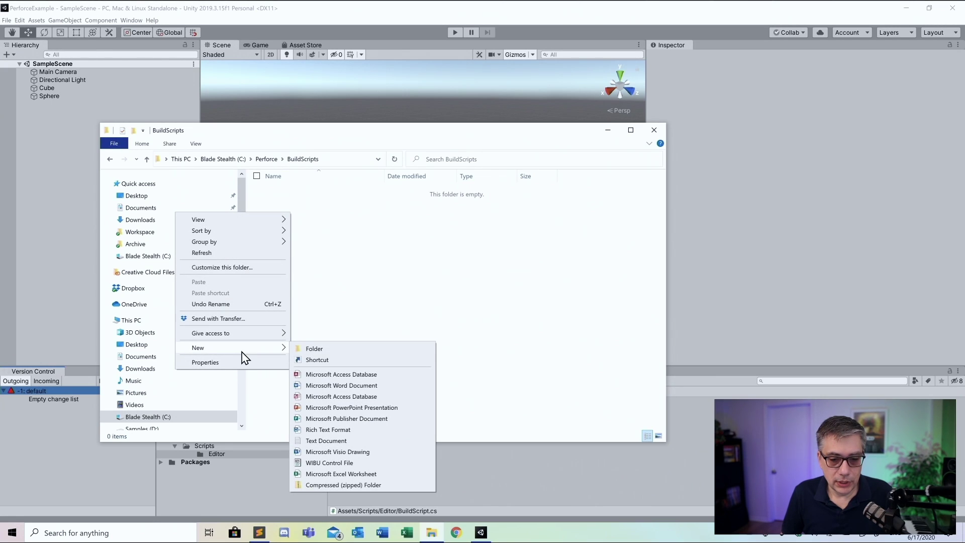
{"action": "left_click", "coordinate": [367, 442]}
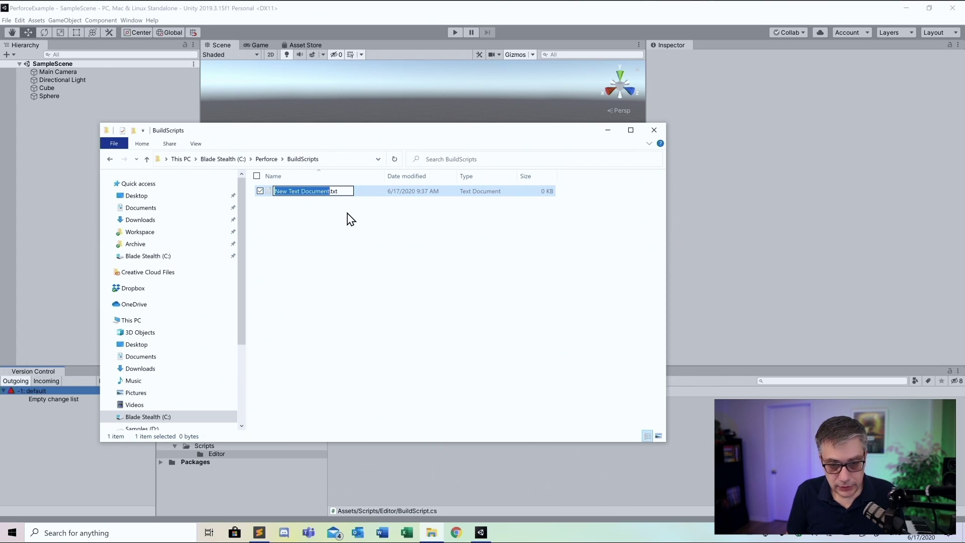
{"action": "type", "text": "BuildWindow"}
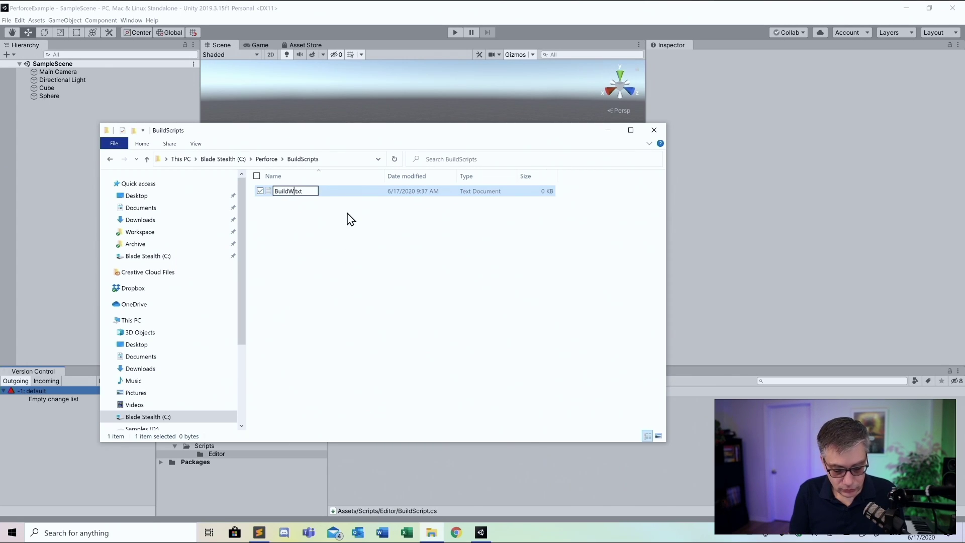
{"action": "type", "text": "s"}
{"action": "key", "text": "BackSpace"}
{"action": "key", "text": "BackSpace"}
{"action": "key", "text": "BackSpace"}
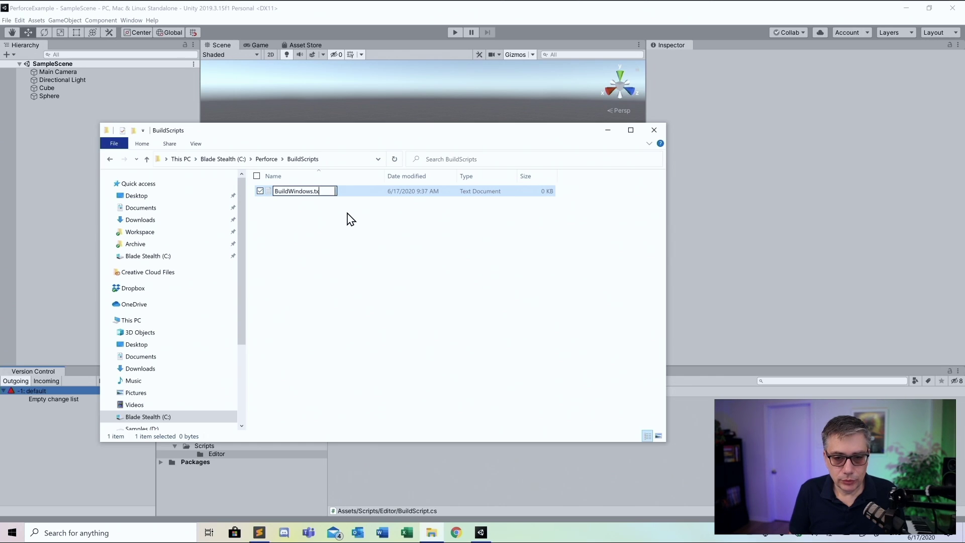
{"action": "type", "text": "bat"}
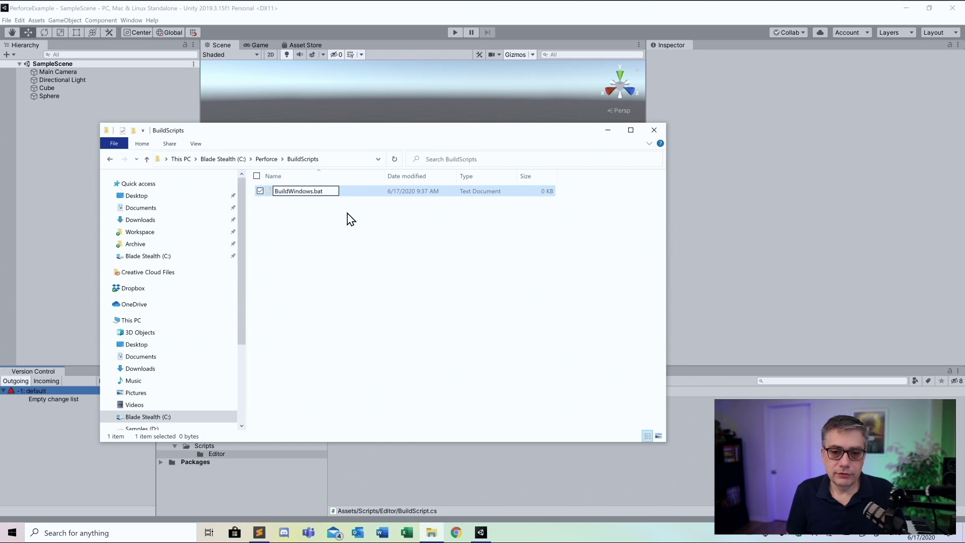
{"action": "key", "text": "Return"}
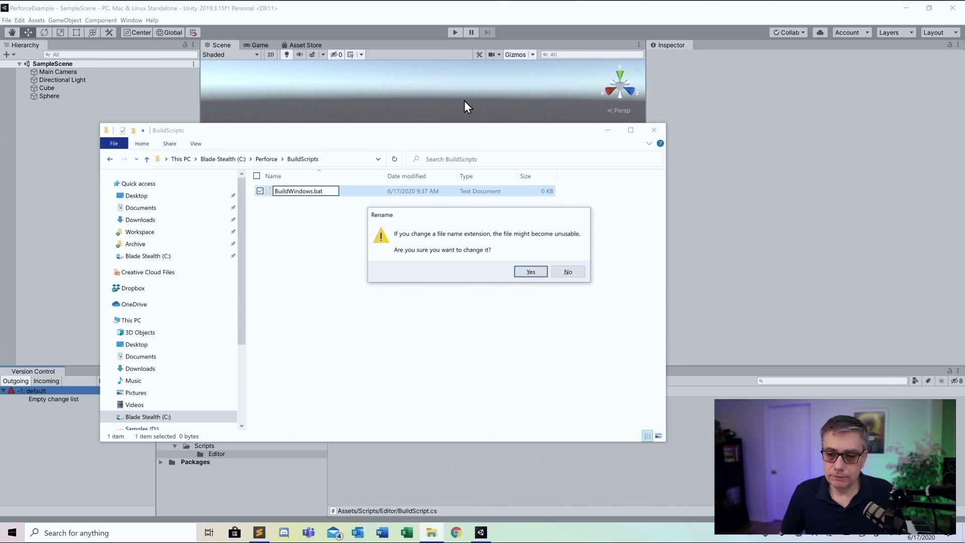
{"action": "left_click", "coordinate": [535, 272]}
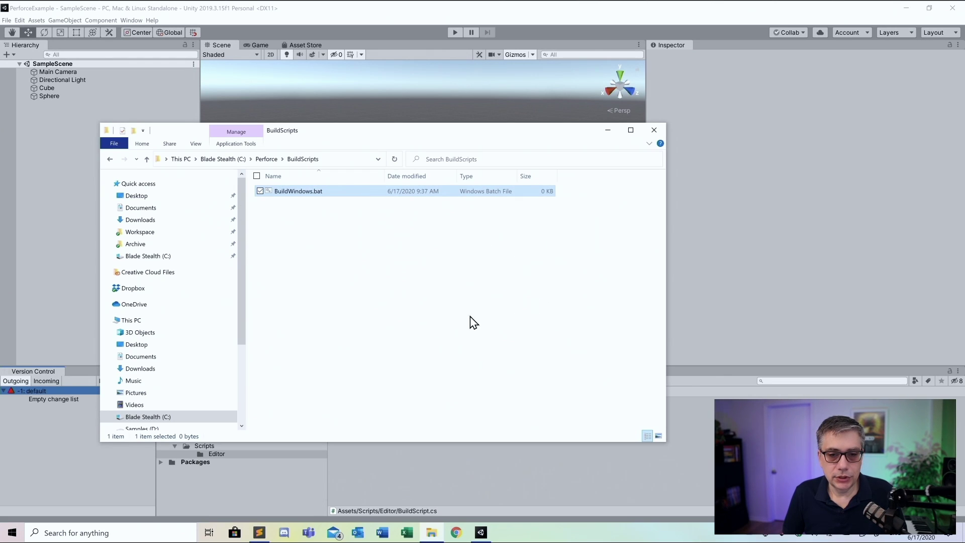
{"action": "right_click", "coordinate": [302, 192]}
{"action": "mouse_move", "coordinate": [263, 243]}
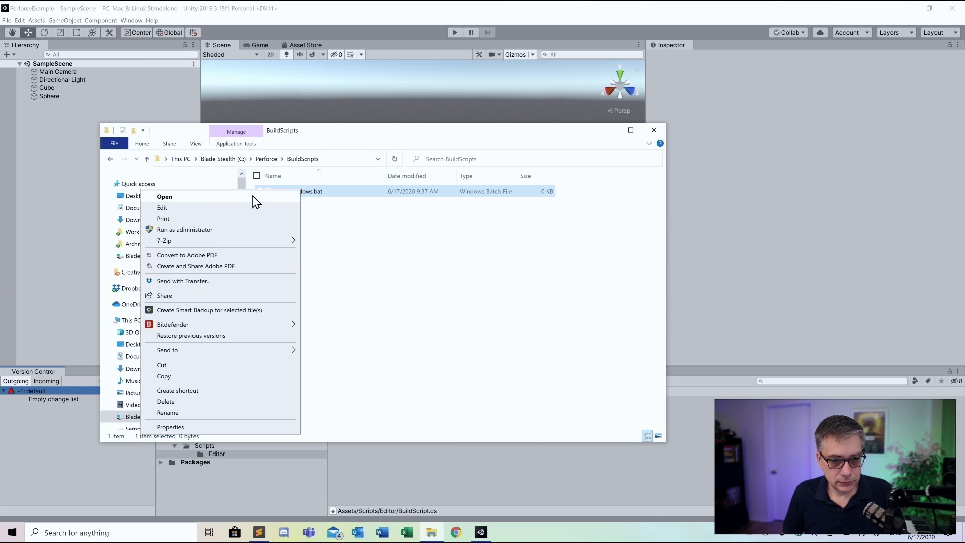
{"action": "left_click", "coordinate": [408, 347]}
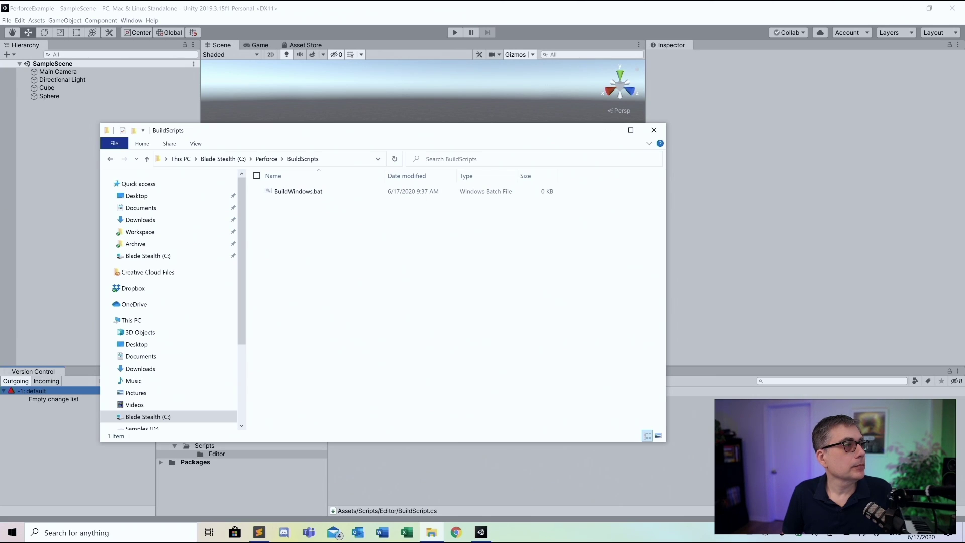
{"action": "left_click", "coordinate": [259, 533]}
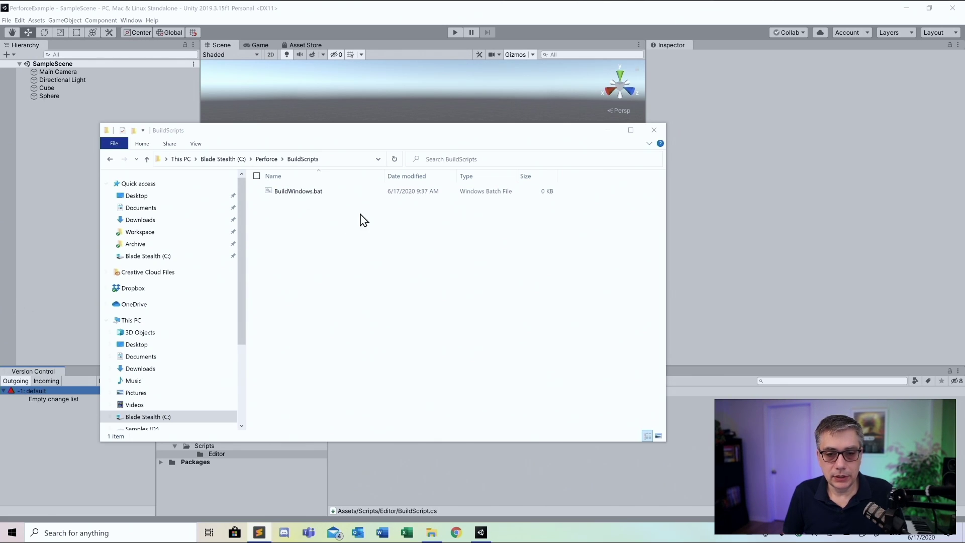
{"action": "right_click", "coordinate": [292, 196]}
{"action": "left_click", "coordinate": [329, 197]}
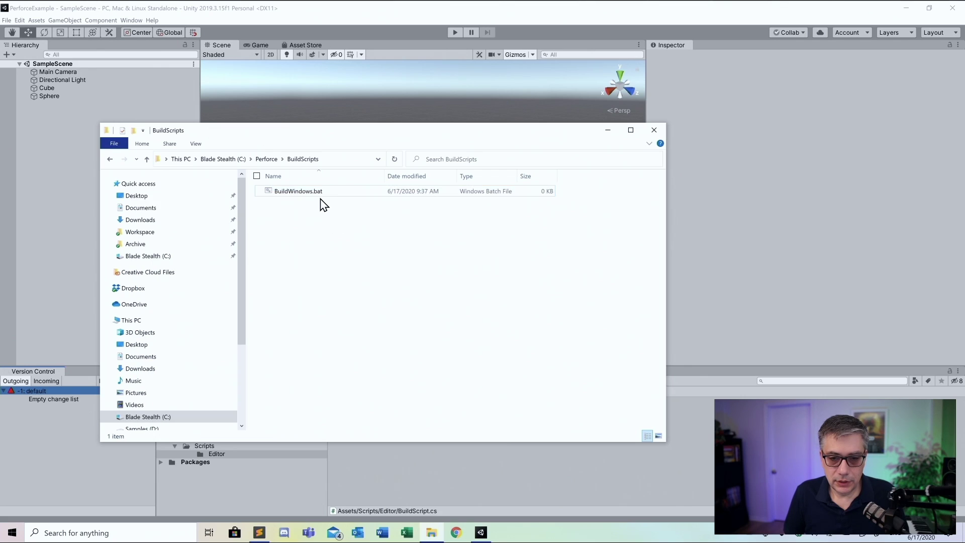
{"action": "double_click", "coordinate": [299, 191]}
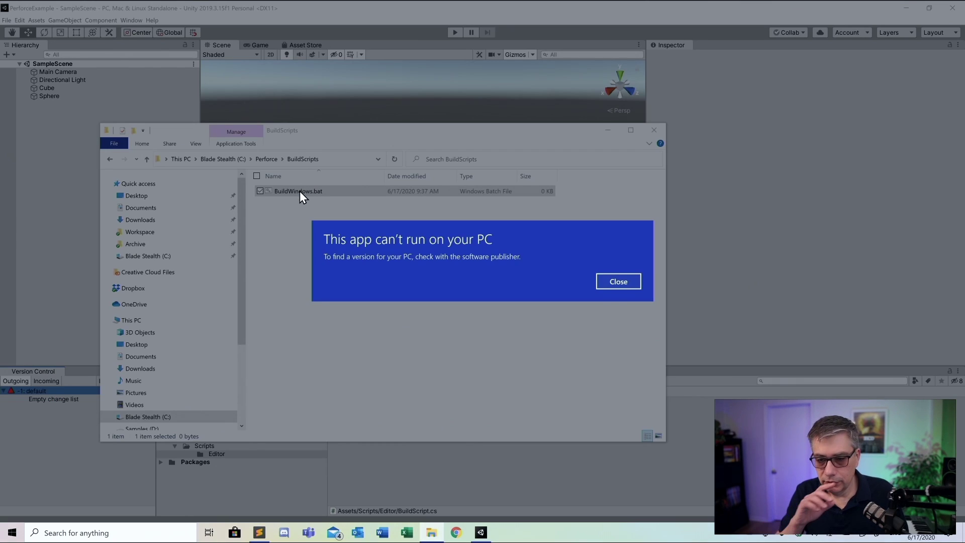
{"action": "left_click", "coordinate": [624, 292]}
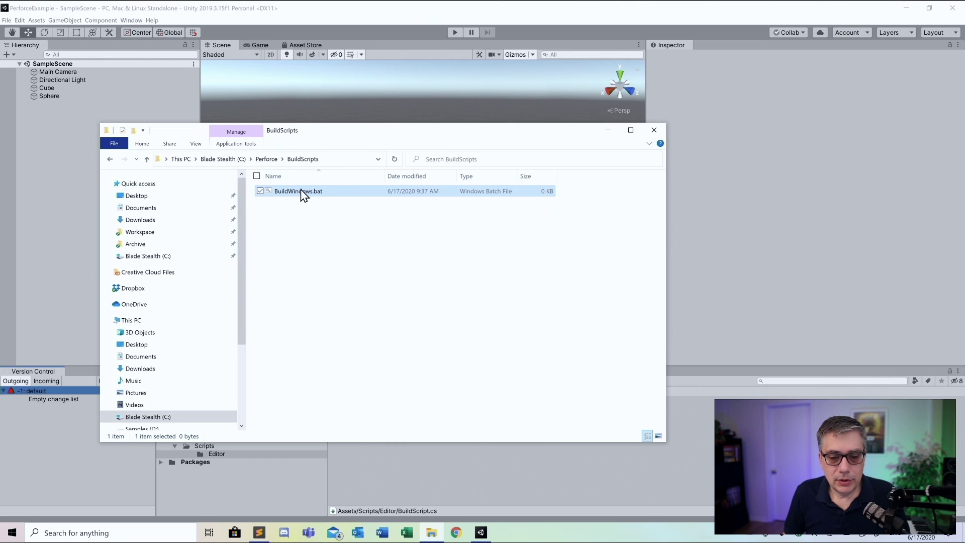
{"action": "right_click", "coordinate": [303, 194]}
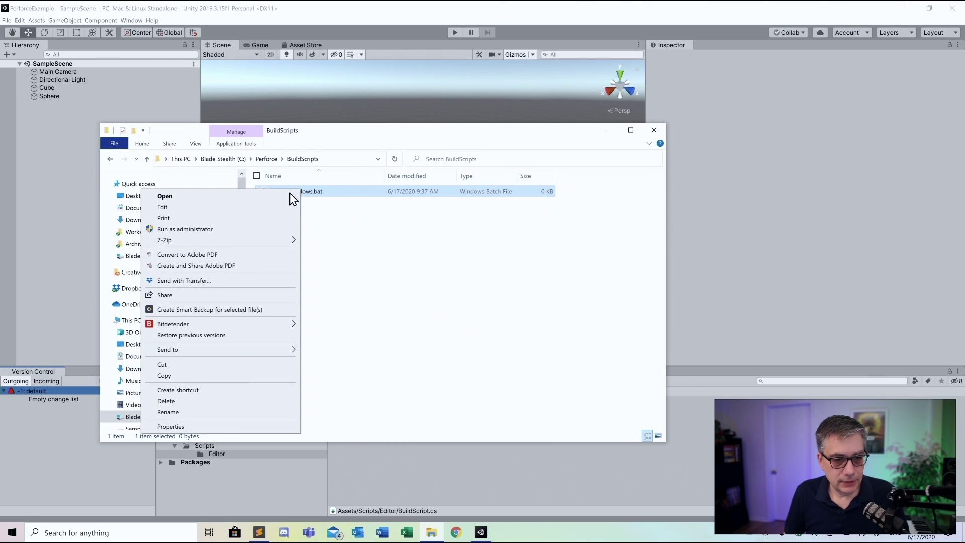
{"action": "left_click", "coordinate": [267, 207]}
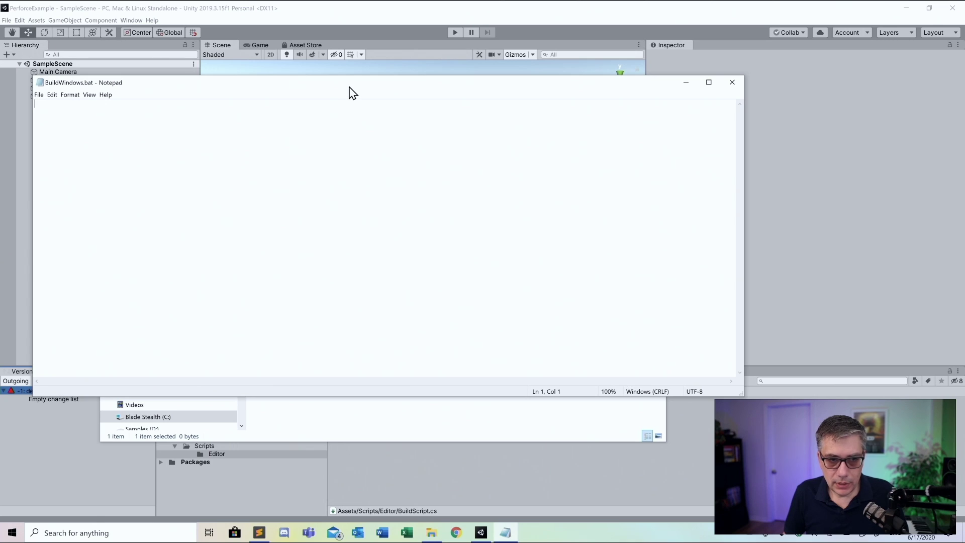
{"action": "left_click_drag", "start_coordinate": [352, 86], "coordinate": [440, 111]}
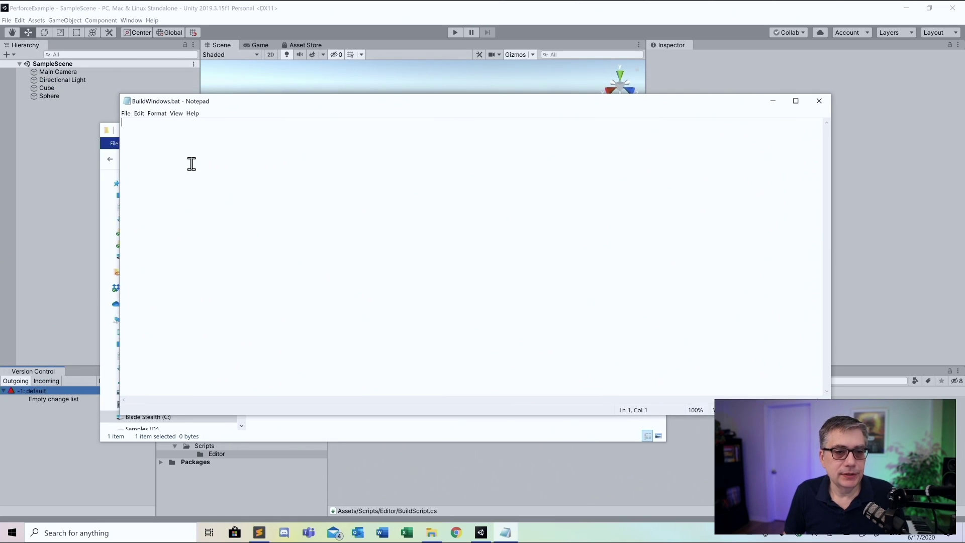
{"action": "left_click_drag", "start_coordinate": [303, 103], "coordinate": [379, 141]}
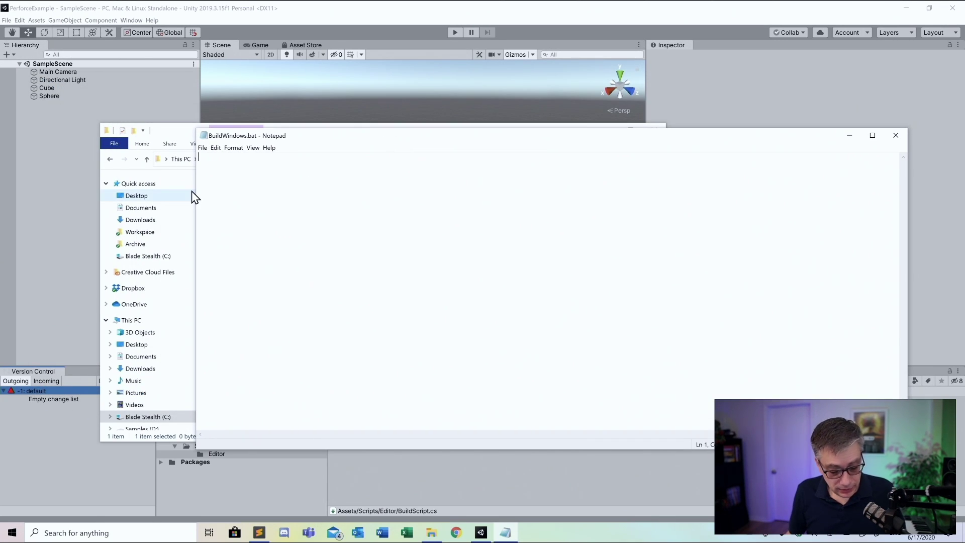
{"action": "type", "text": "@"}
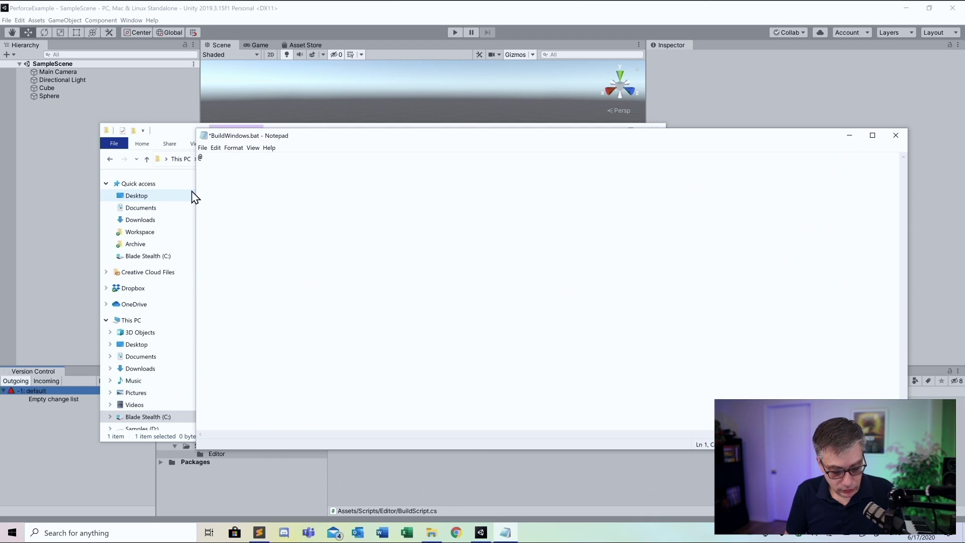
{"action": "type", "text": "ECHO O"}
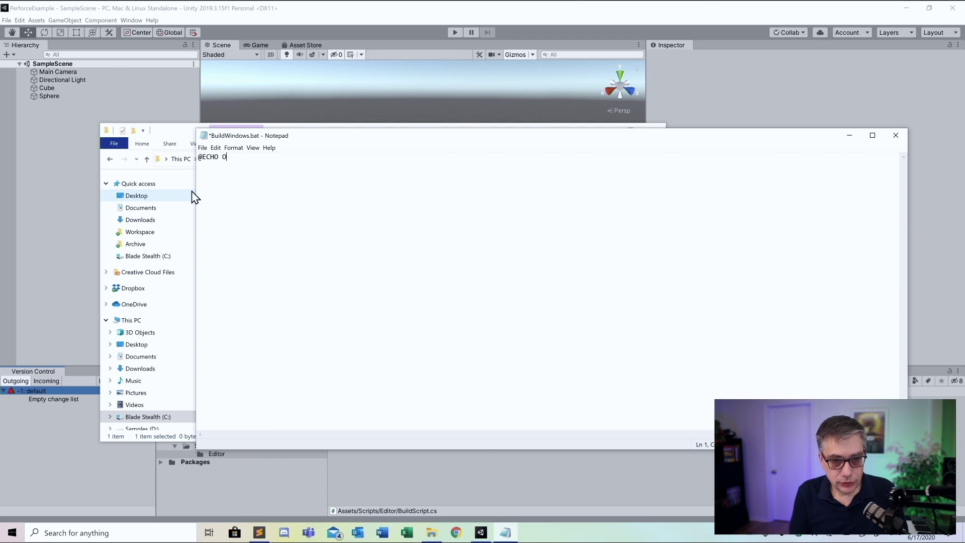
{"action": "type", "text": "FF"}
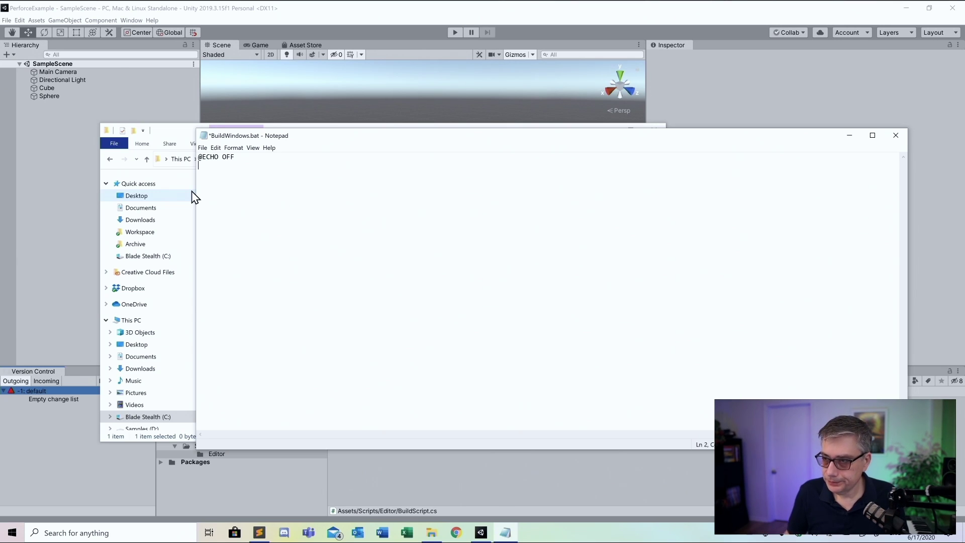
{"action": "left_click", "coordinate": [787, 13]}
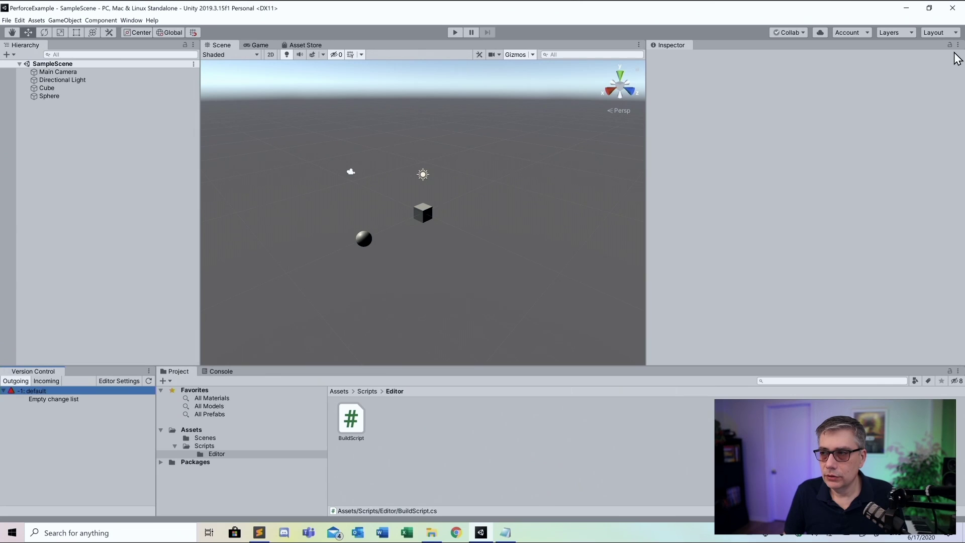
Close Unity and copy the 2019.3.15f1 Editor folder path via Unity Hub's Installs Show in Explorer
{"action": "left_click", "coordinate": [953, 8]}
{"action": "left_click_drag", "start_coordinate": [458, 136], "coordinate": [406, 50]}
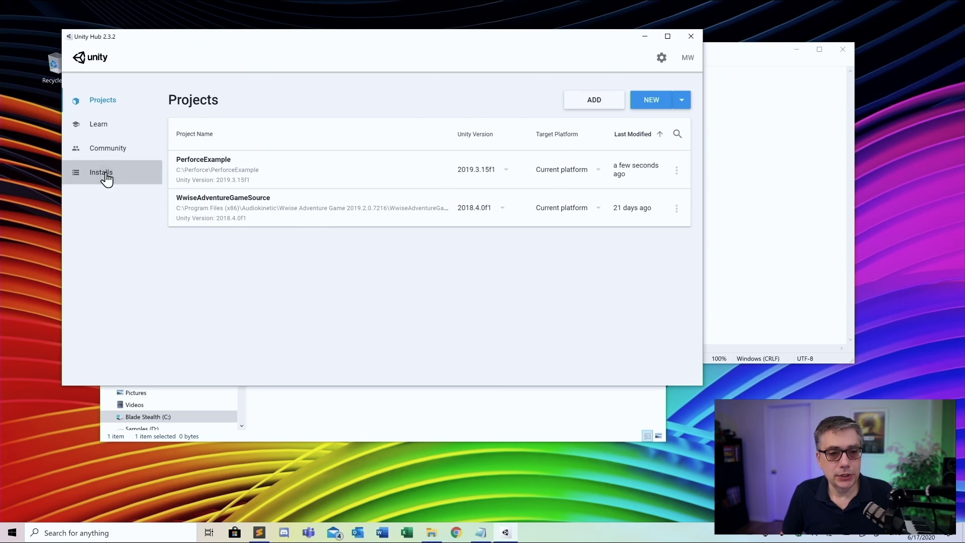
{"action": "left_click", "coordinate": [107, 177]}
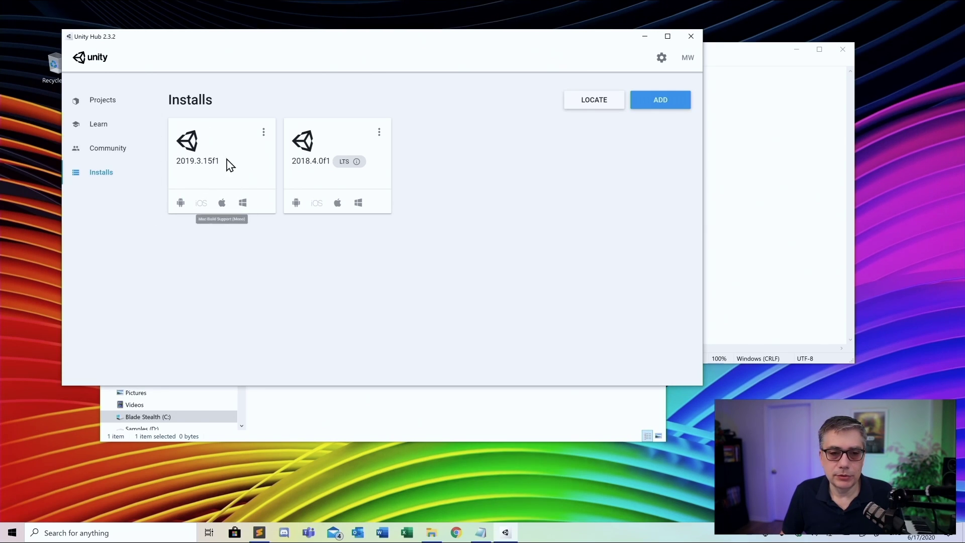
{"action": "left_click", "coordinate": [263, 133]}
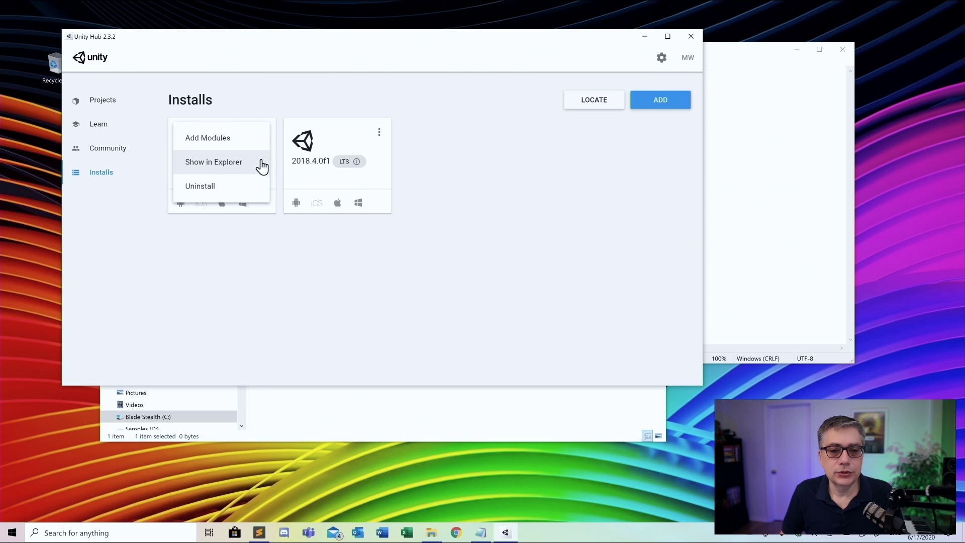
{"action": "left_click", "coordinate": [224, 165]}
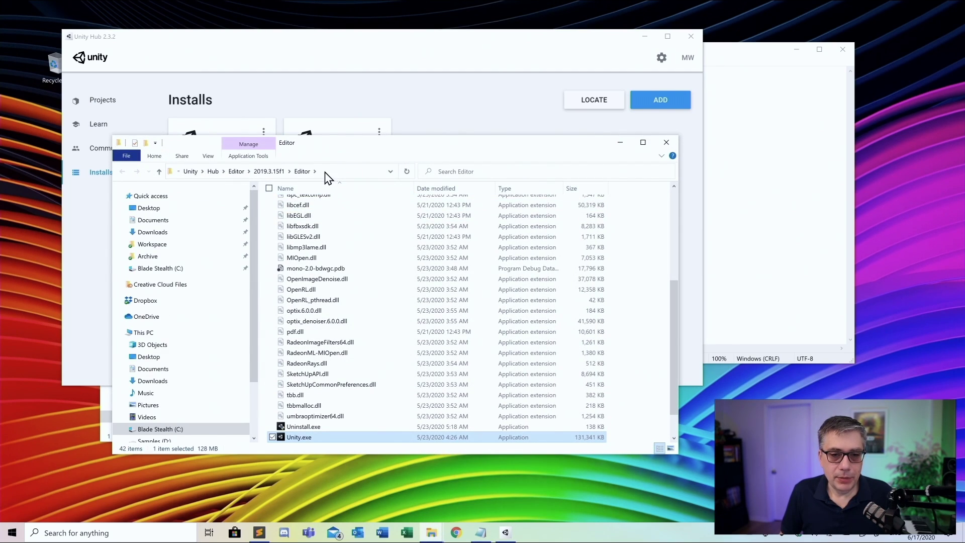
{"action": "left_click", "coordinate": [335, 171]}
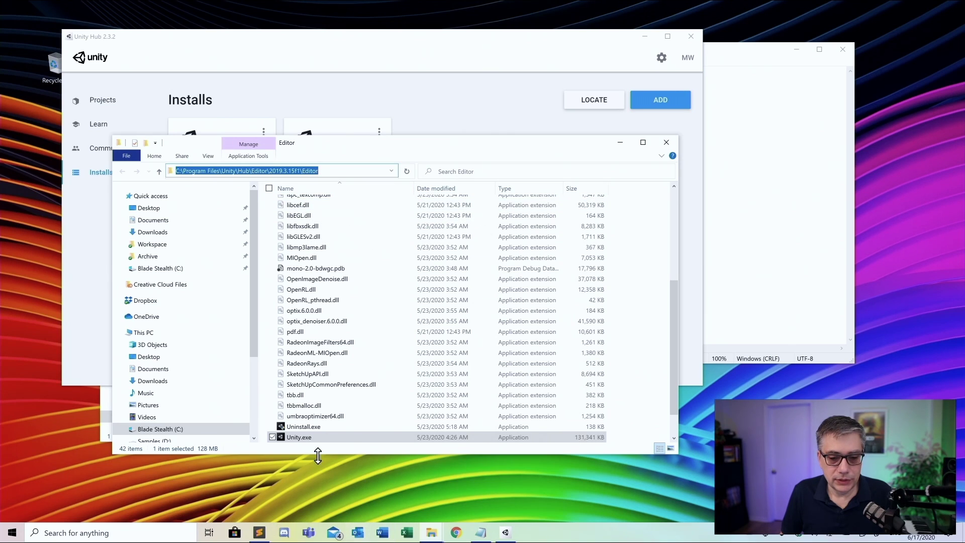
{"action": "right_click", "coordinate": [277, 171]}
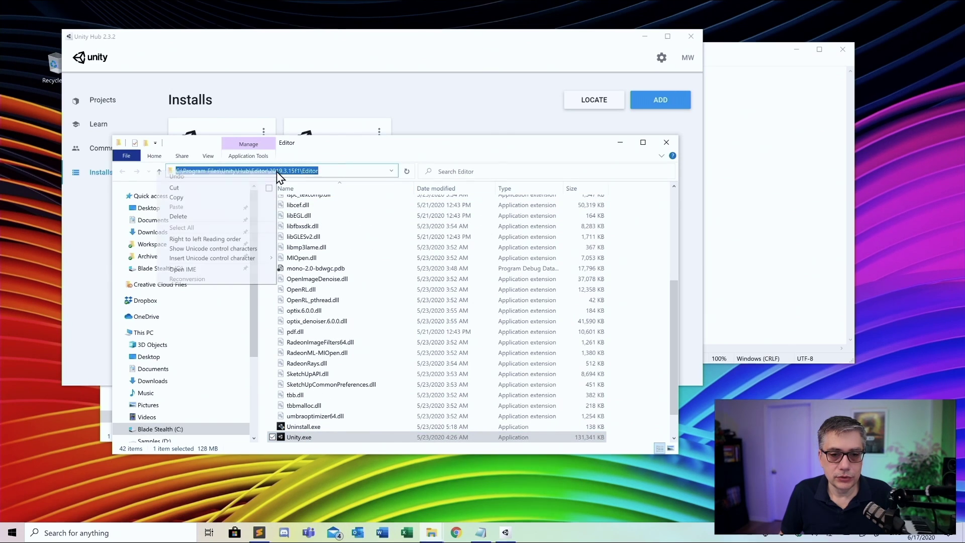
{"action": "left_click", "coordinate": [225, 202]}
{"action": "left_click", "coordinate": [820, 138]}
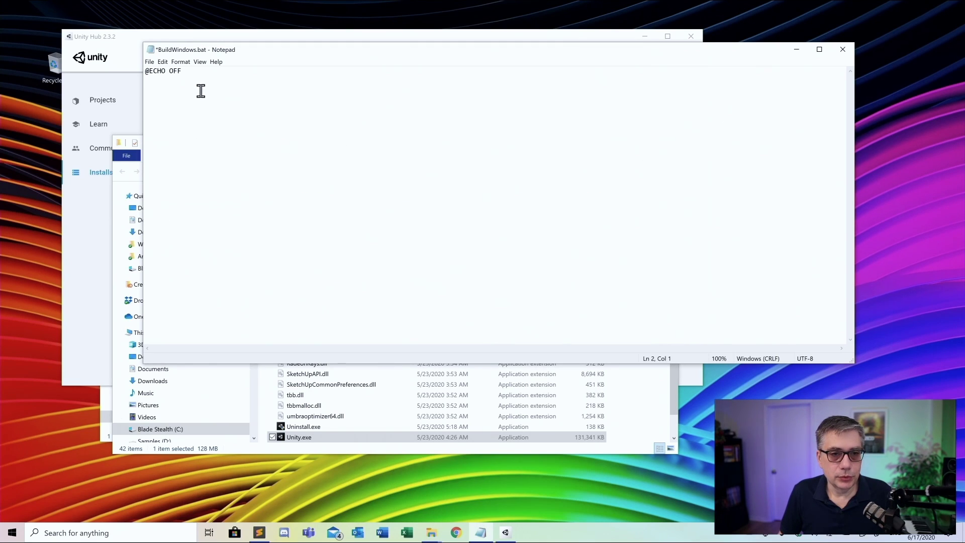
Paste the Editor path onto line 2 as a quoted path ending in \Unity.exe"
{"action": "right_click", "coordinate": [199, 91]}
{"action": "left_click", "coordinate": [165, 127]}
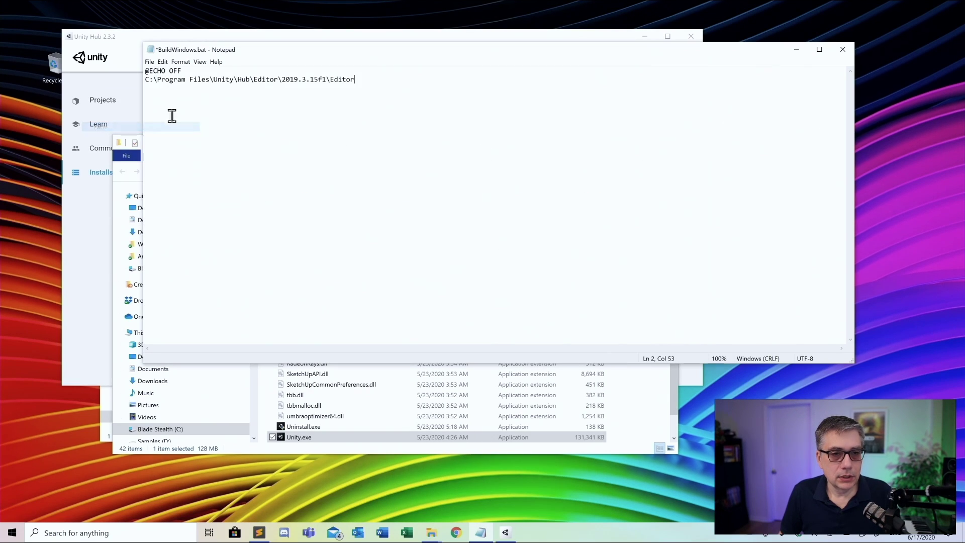
{"action": "left_click", "coordinate": [145, 79]}
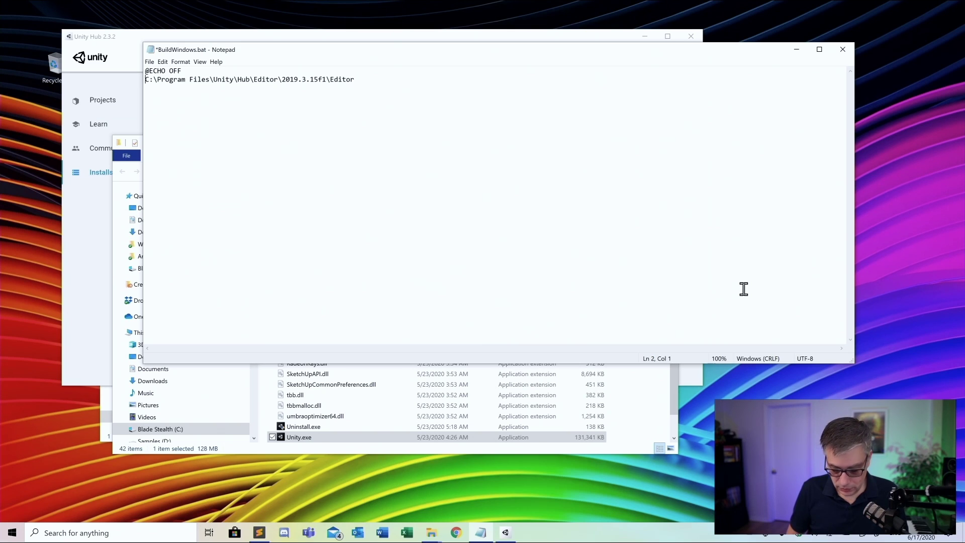
{"action": "type", "text": "\""}
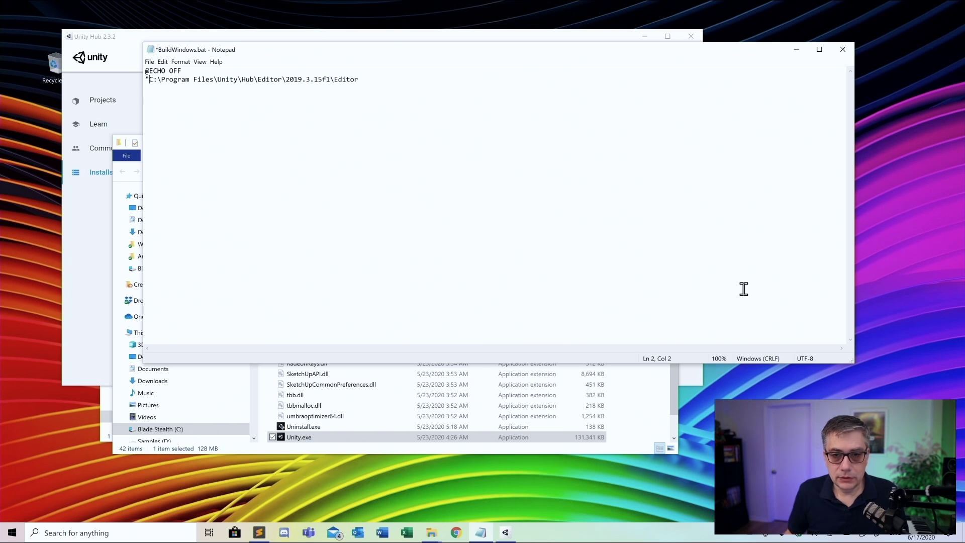
{"action": "left_click", "coordinate": [372, 81]}
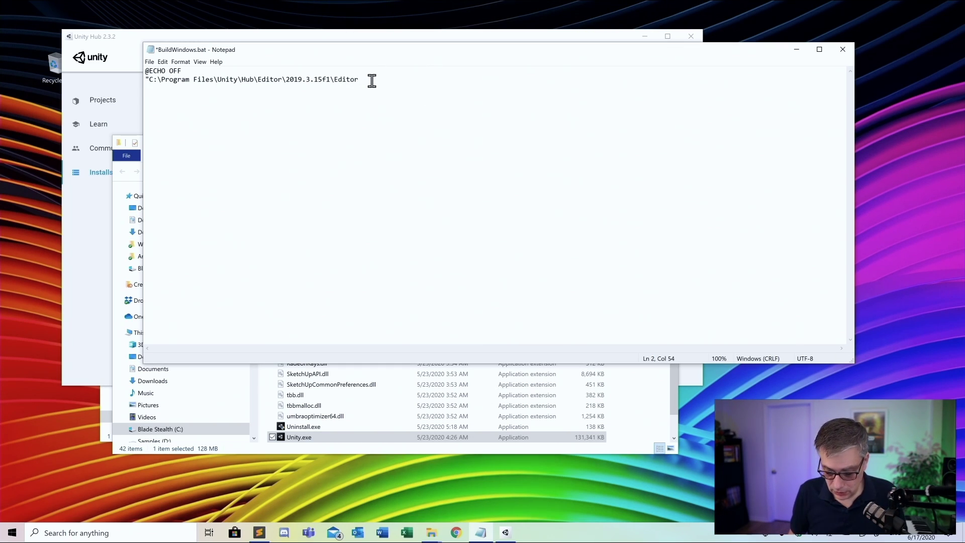
{"action": "type", "text": "\\Unity"}
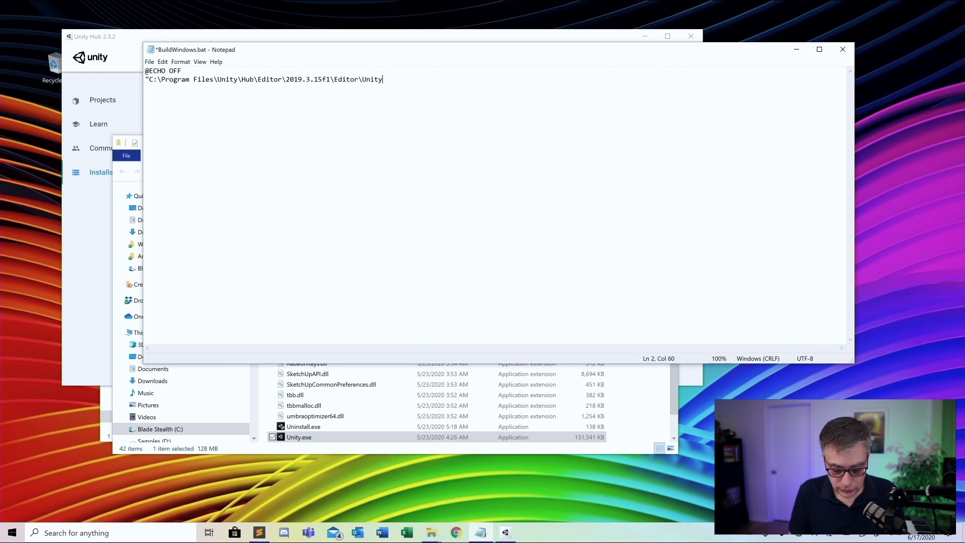
{"action": "type", "text": ".exe"}
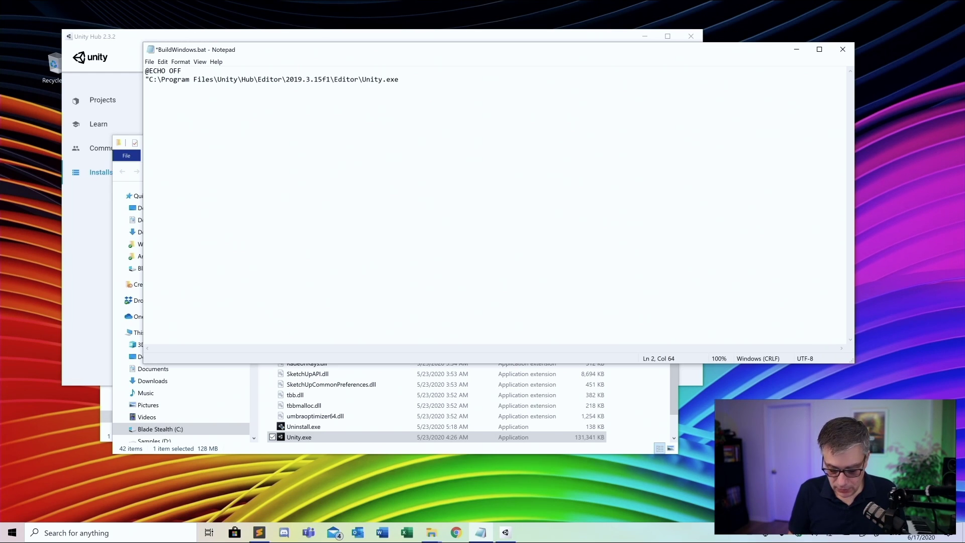
{"action": "type", "text": "\""}
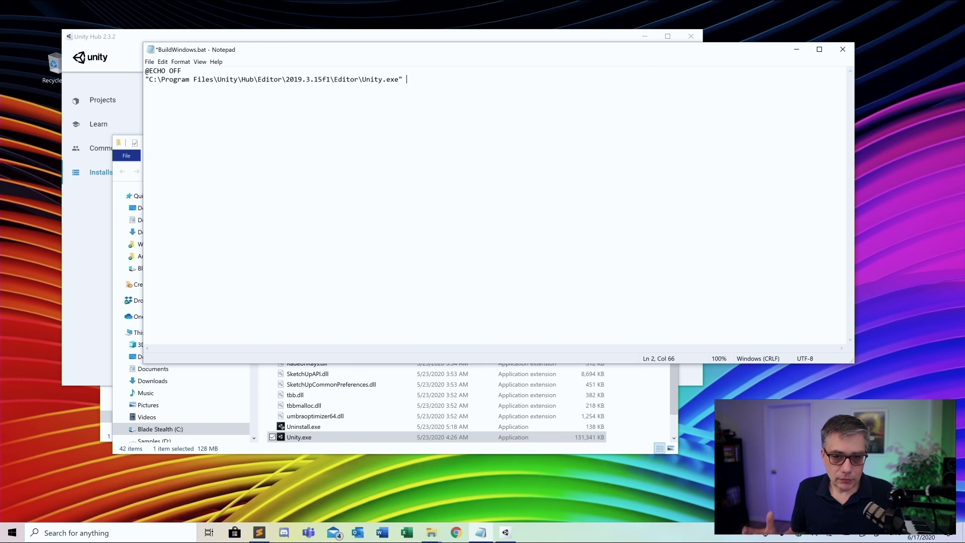
Append -quit -batchMode -projectPath followed by an opening double quote
{"action": "type", "text": "-"}
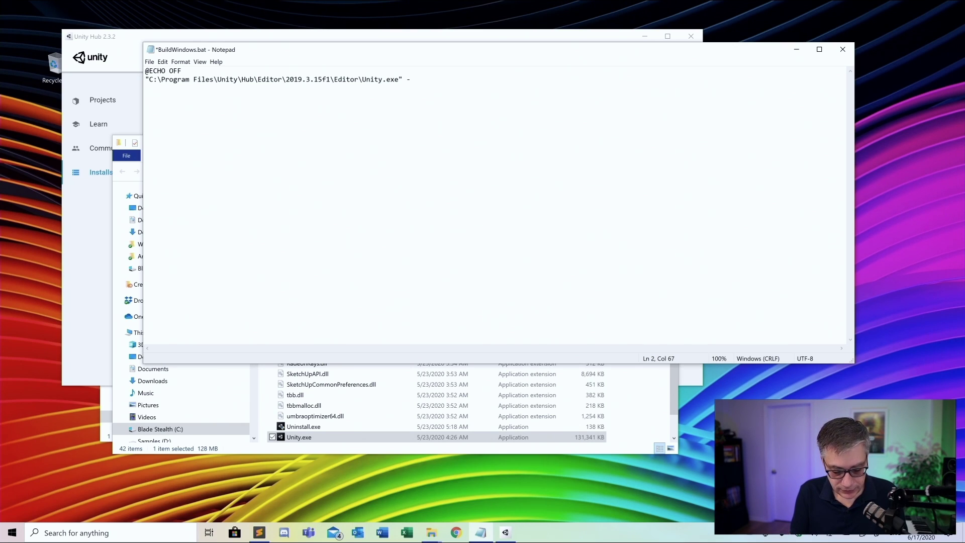
{"action": "type", "text": "quit"}
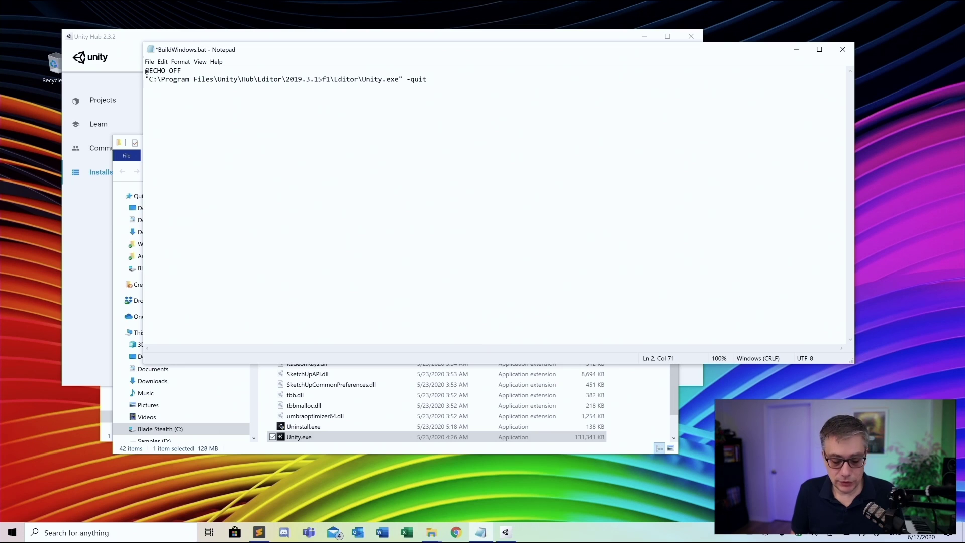
{"action": "type", "text": " -"}
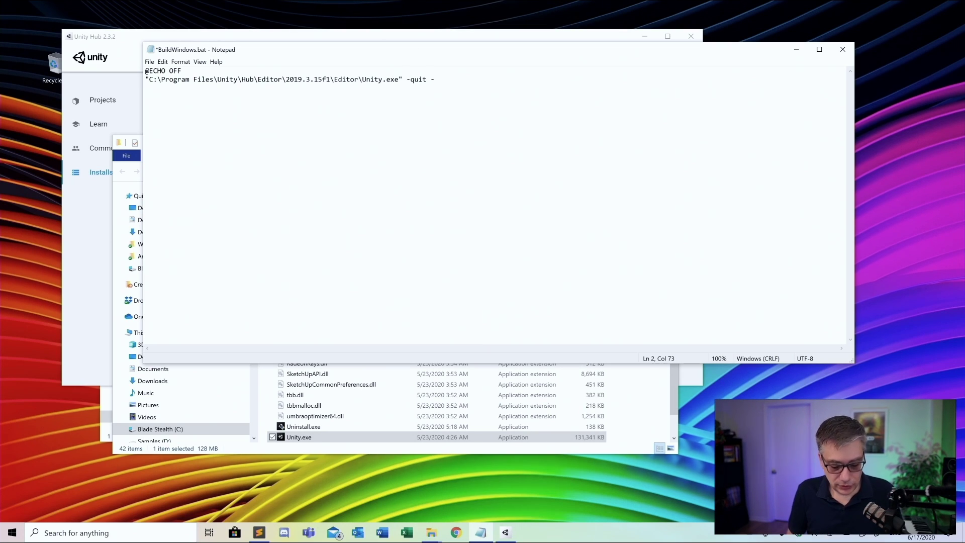
{"action": "type", "text": "b"}
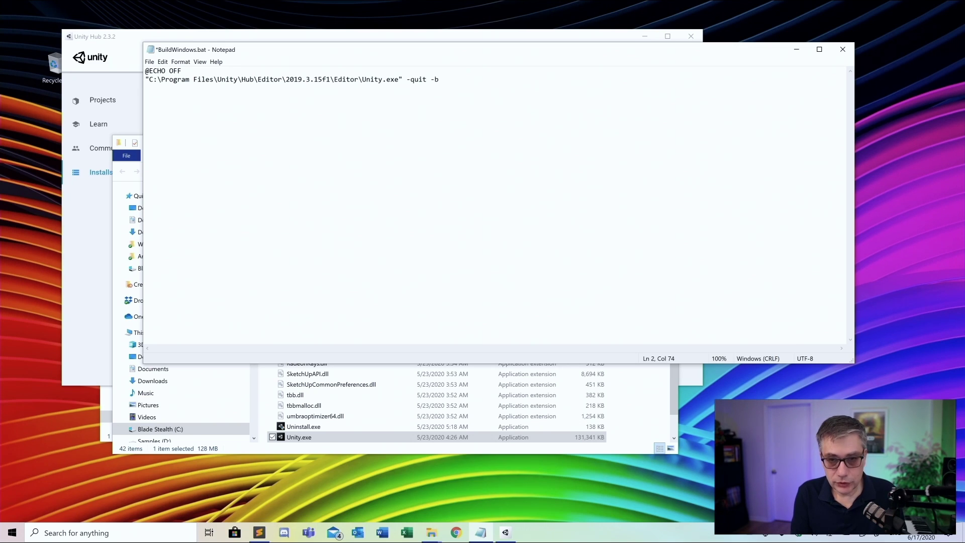
{"action": "type", "text": "atchMode"}
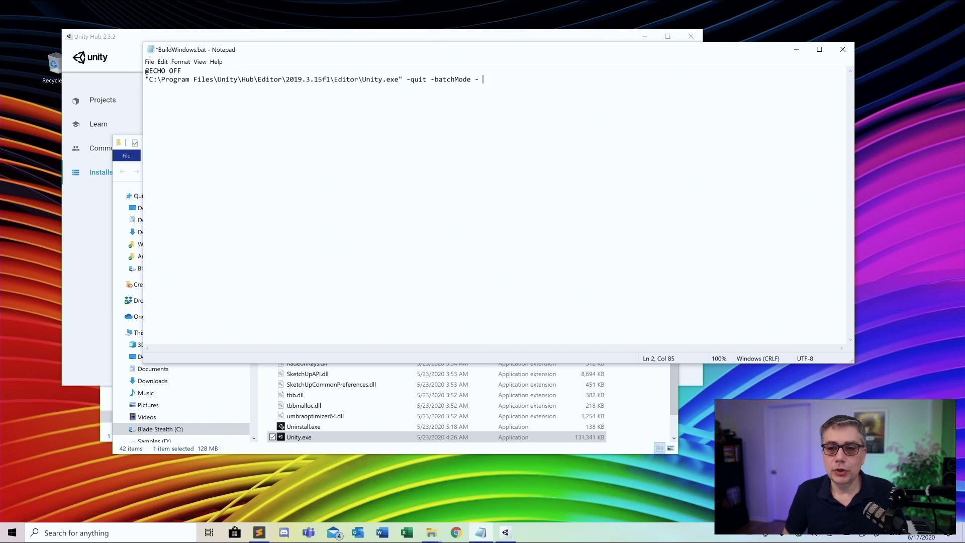
{"action": "type", "text": " -proj"}
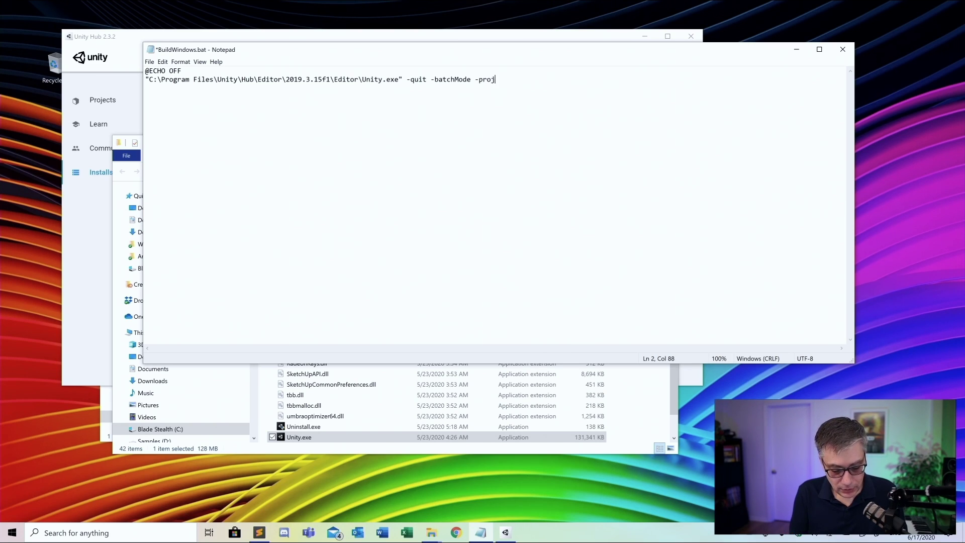
{"action": "type", "text": "ectPath"}
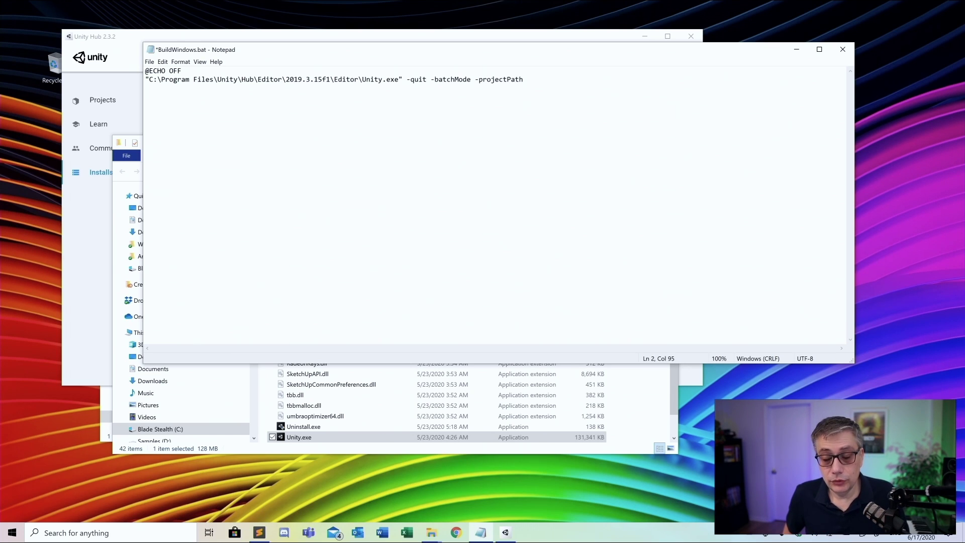
{"action": "type", "text": "\""}
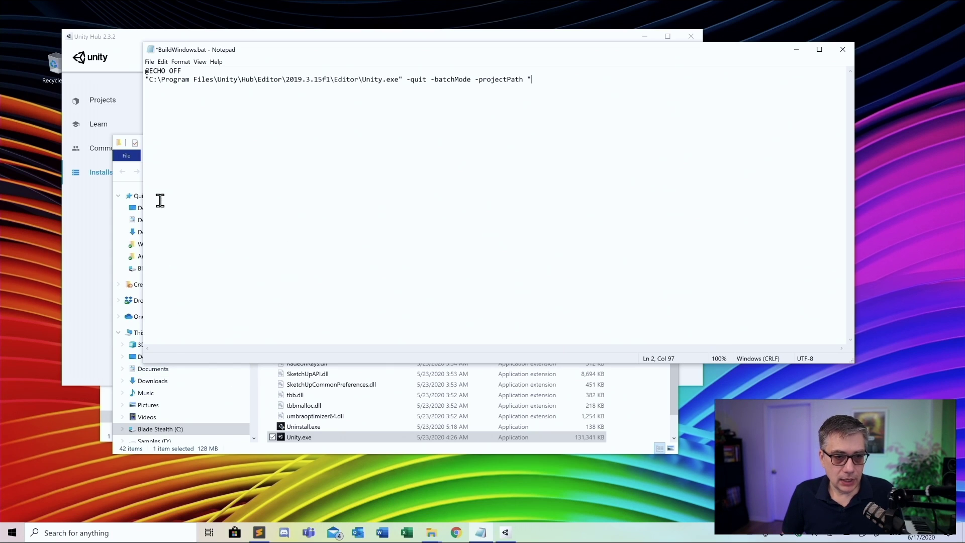
{"action": "left_click", "coordinate": [308, 449]}
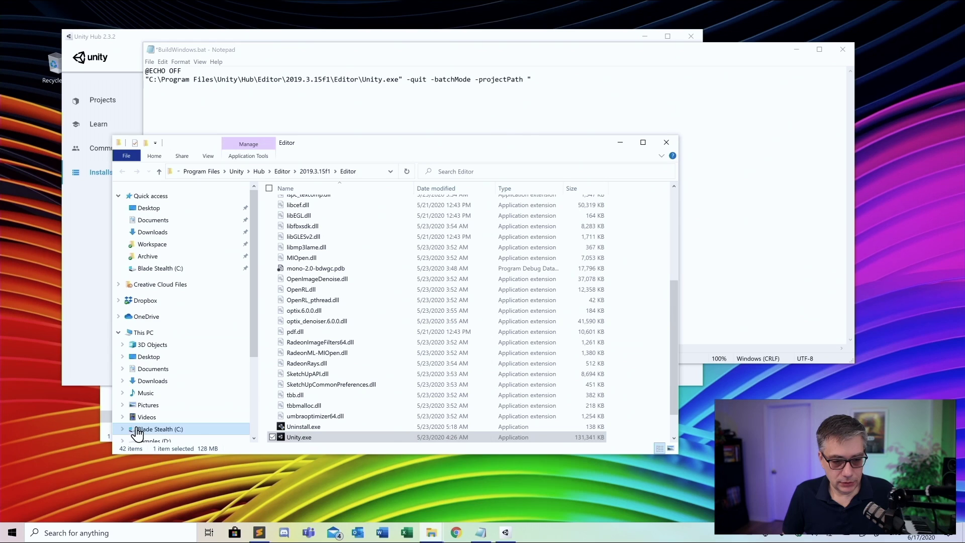
Browse File Explorer to C:\Perforce and its BuildScripts folder, then return to Notepad
{"action": "left_click", "coordinate": [161, 270]}
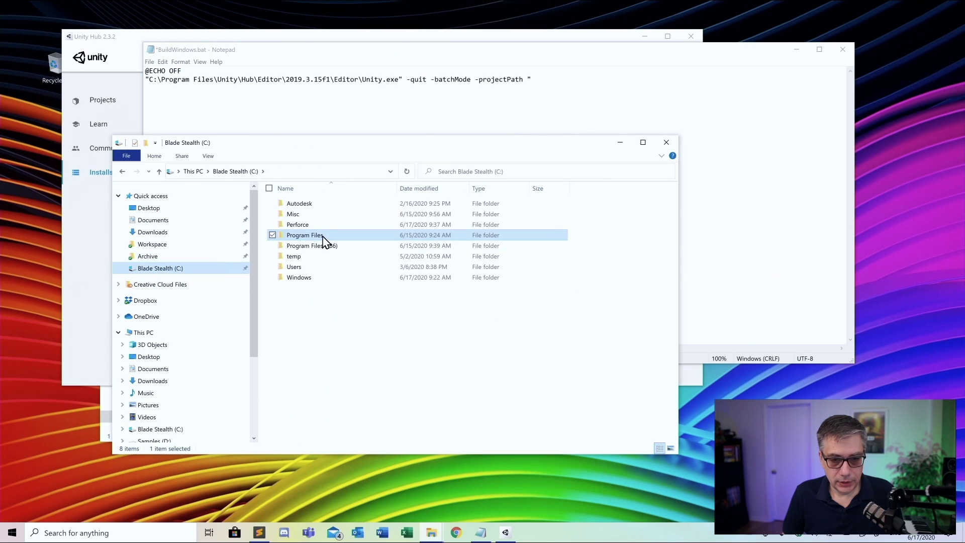
{"action": "double_click", "coordinate": [306, 225]}
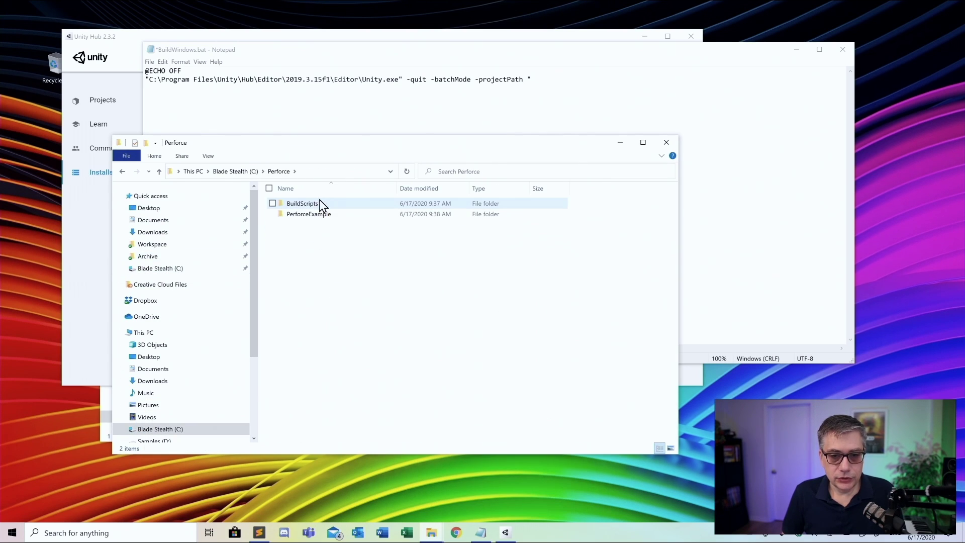
{"action": "double_click", "coordinate": [296, 208]}
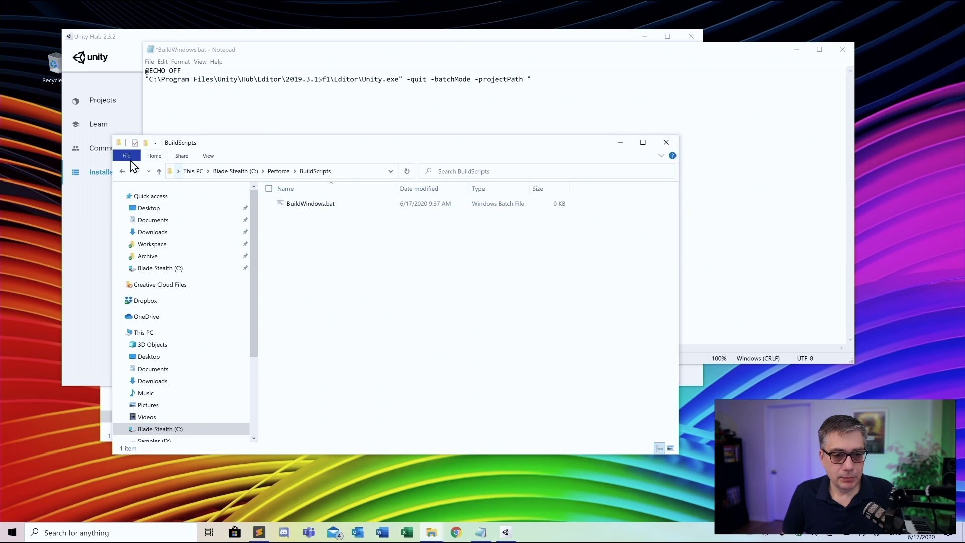
{"action": "left_click", "coordinate": [121, 172]}
{"action": "left_click", "coordinate": [691, 176]}
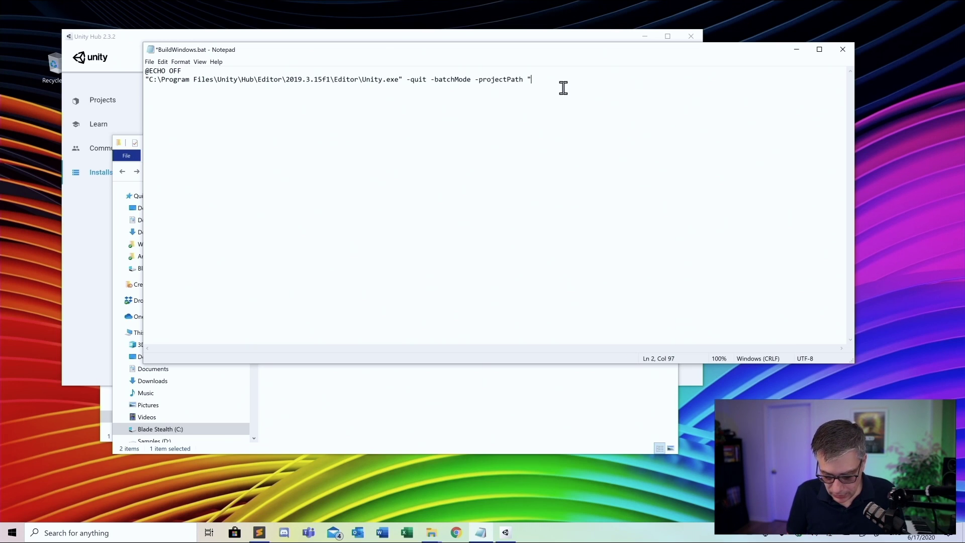
Complete the project path as ..\PerforceExample" with a closing quote
{"action": "type", "text": "\""}
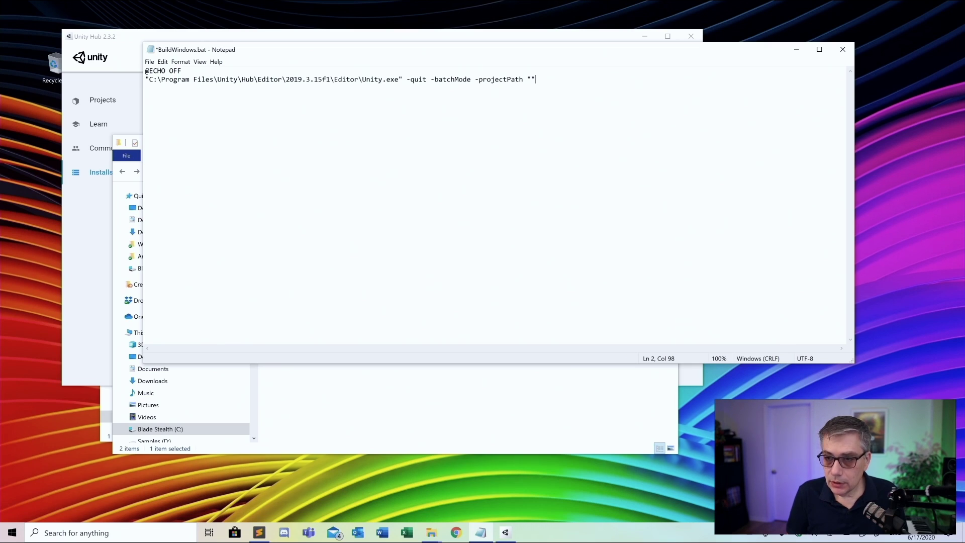
{"action": "key", "text": "BackSpace"}
{"action": "type", "text": "../"}
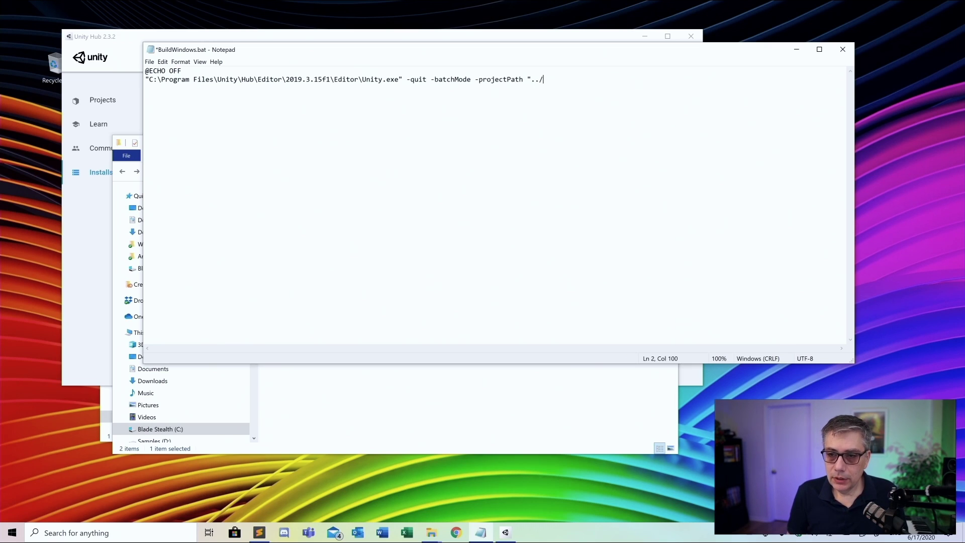
{"action": "key", "text": "BackSpace"}
{"action": "type", "text": "\\"}
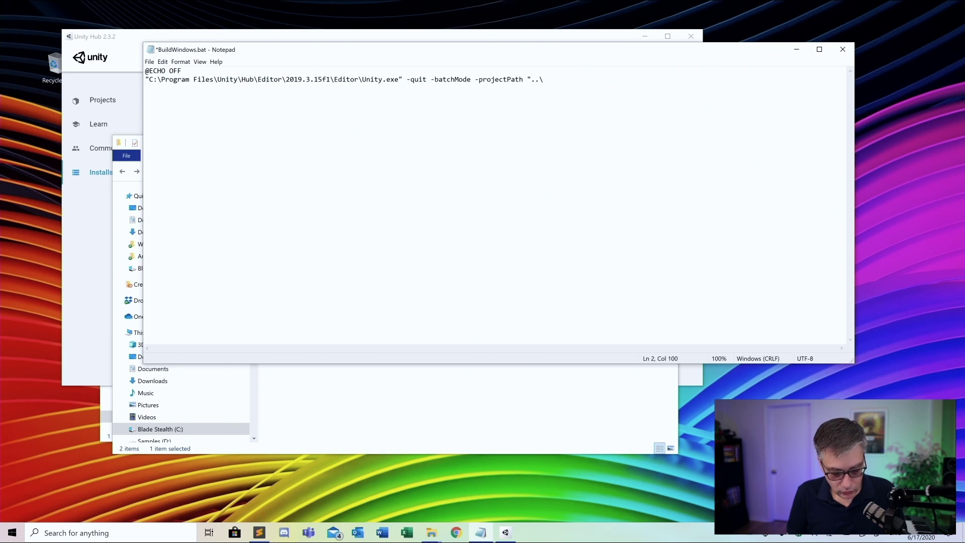
{"action": "type", "text": "P"}
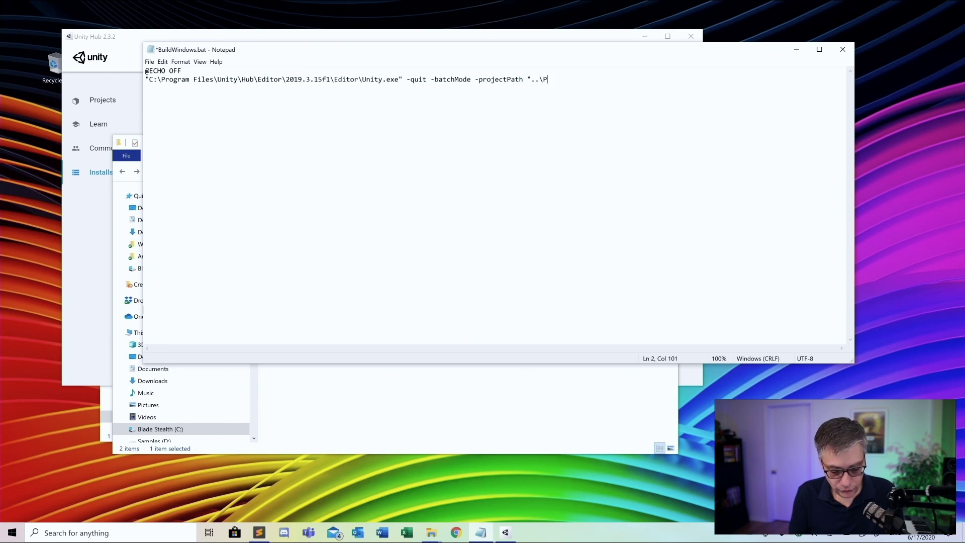
{"action": "type", "text": "erforce"}
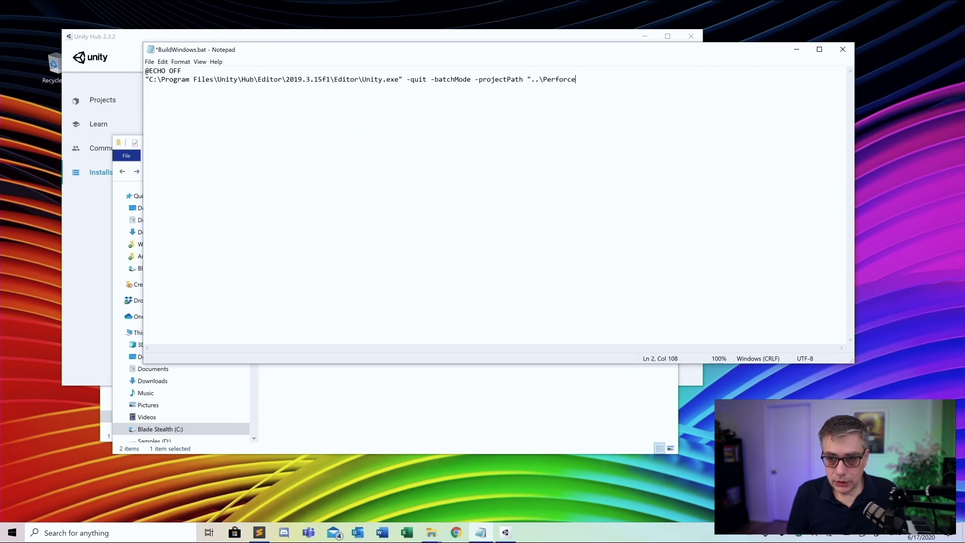
{"action": "type", "text": "Example"}
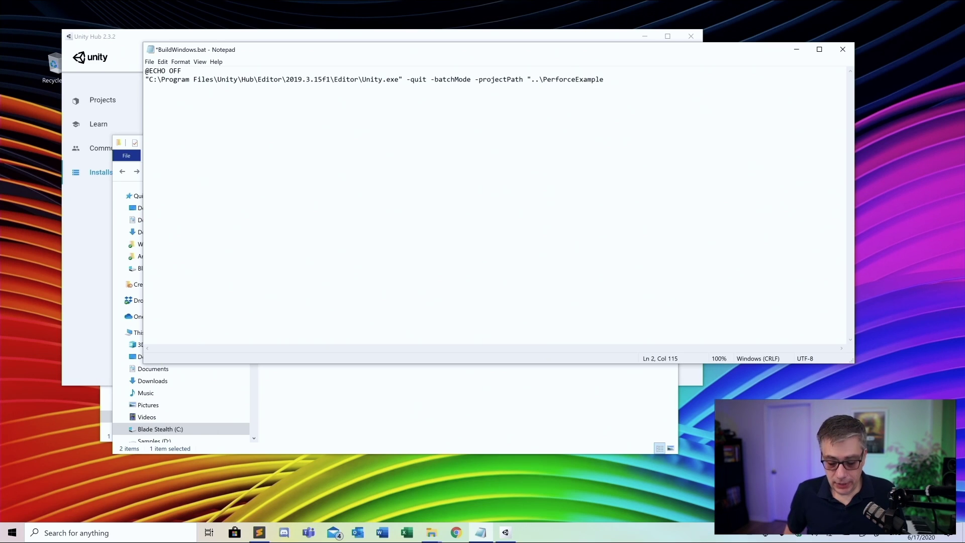
{"action": "type", "text": "\""}
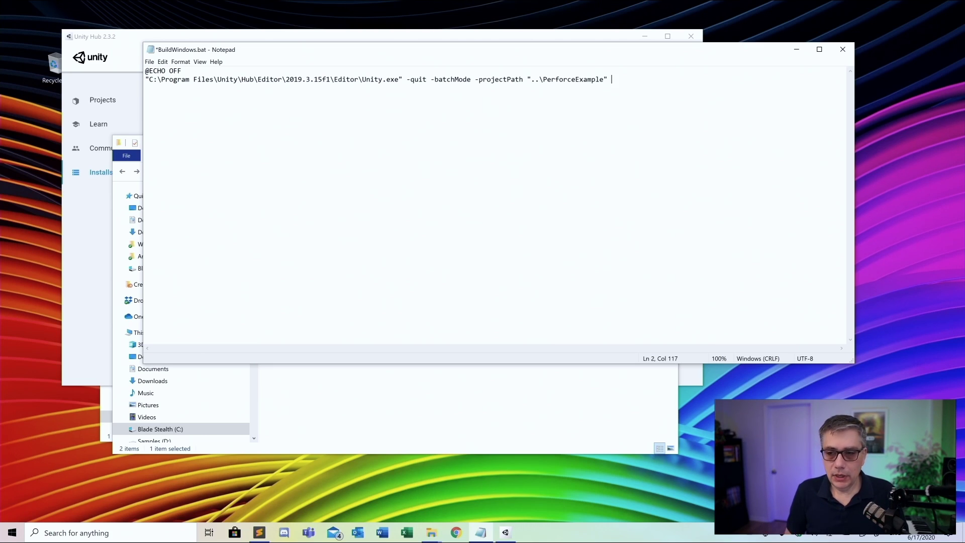
Append -executeMethod BuildScript.BuildWindows to the end of line 2
{"action": "type", "text": "-"}
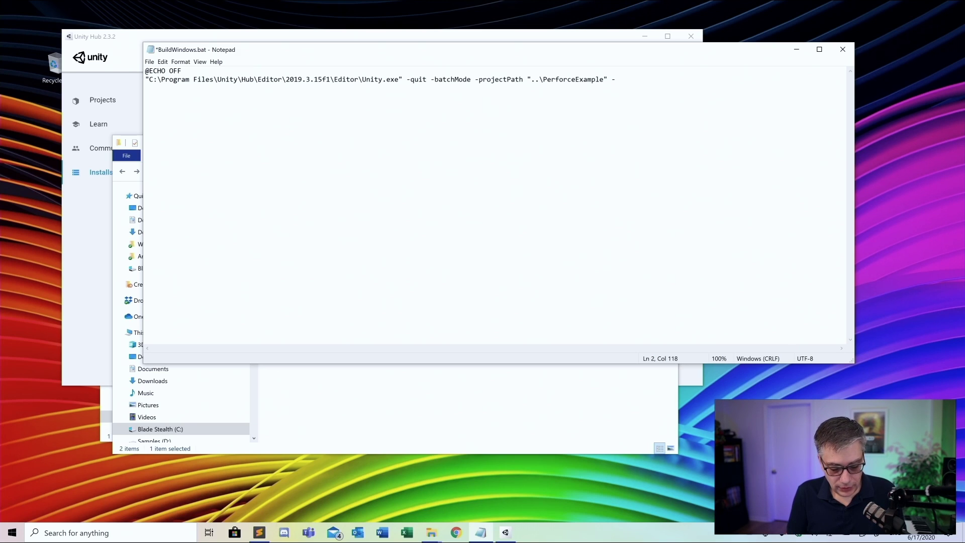
{"action": "type", "text": "execu"}
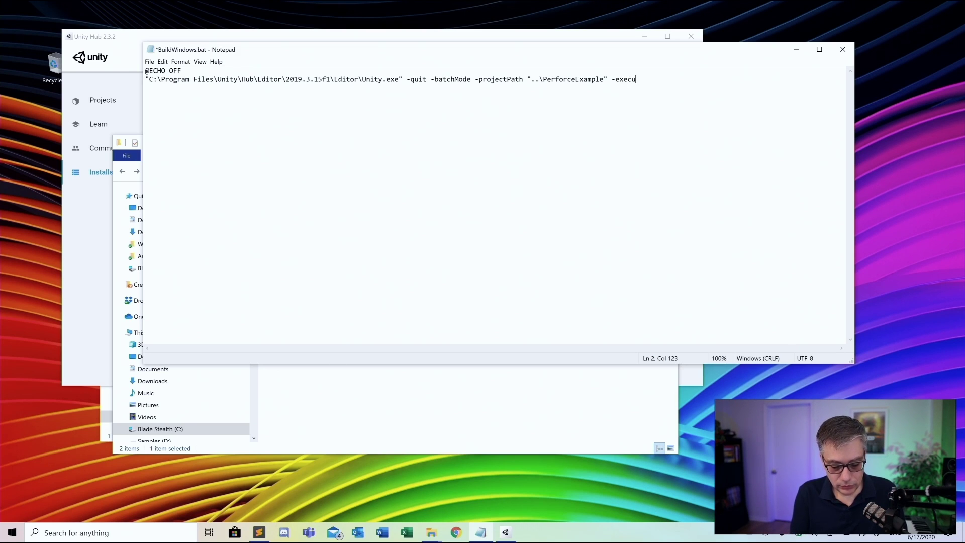
{"action": "type", "text": "teCo"}
{"action": "key", "text": "BackSpace"}
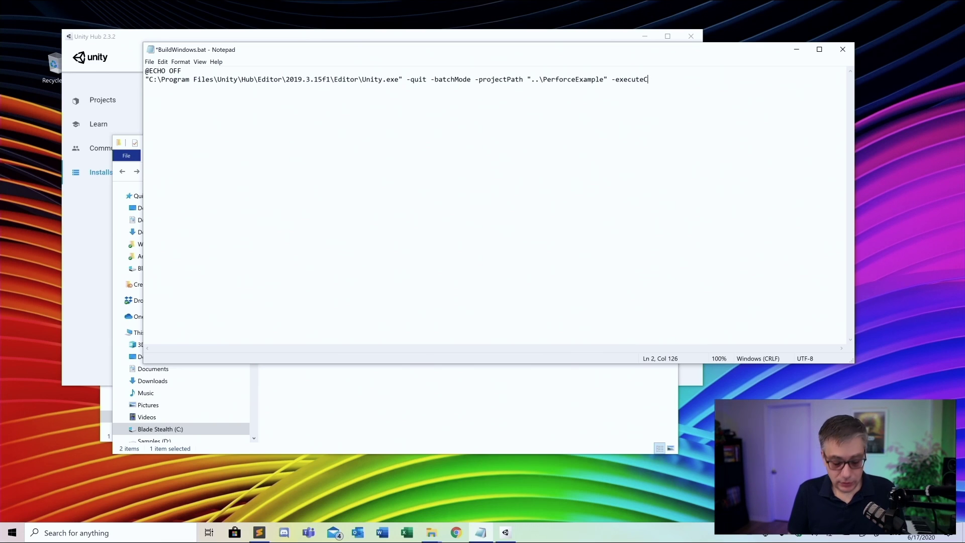
{"action": "key", "text": "BackSpace"}
{"action": "type", "text": "Method"}
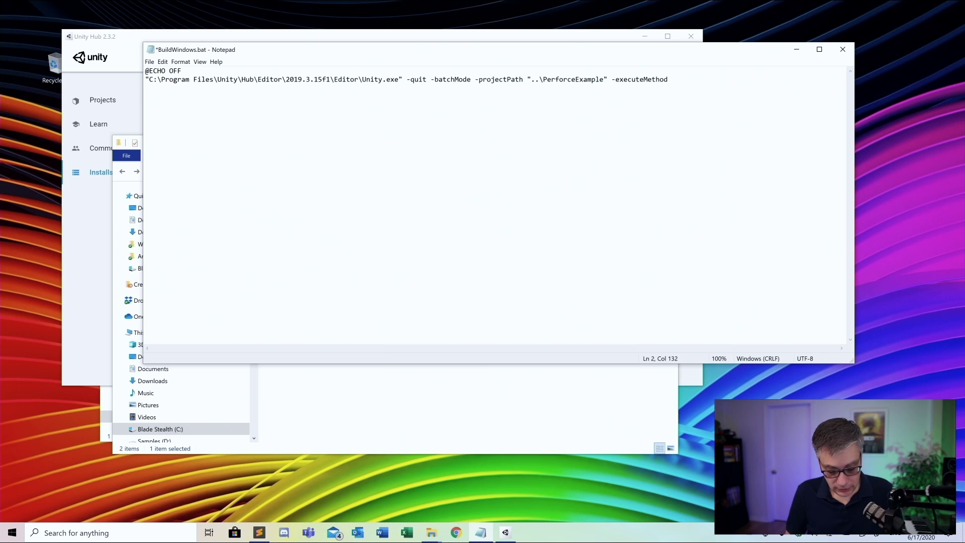
{"action": "type", "text": "BuildScr"}
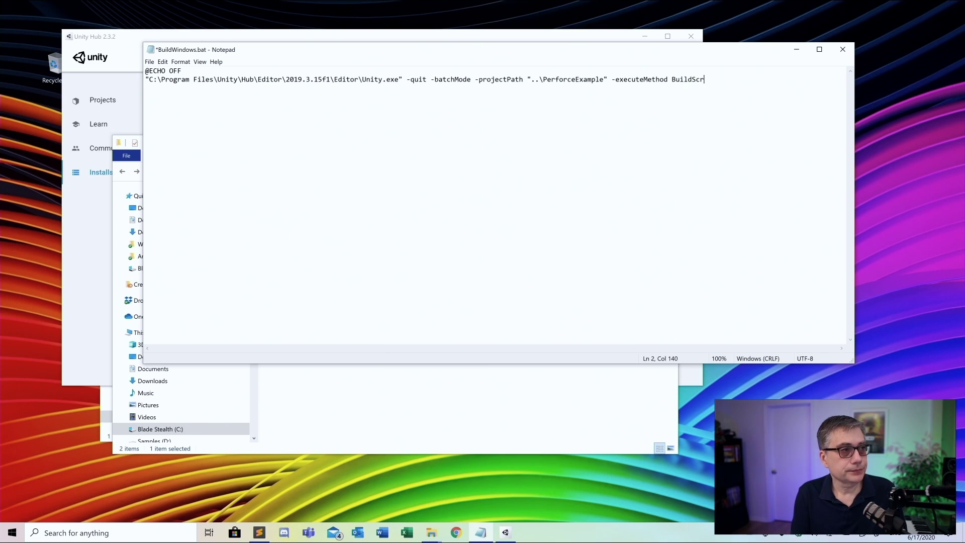
{"action": "type", "text": "ipt"}
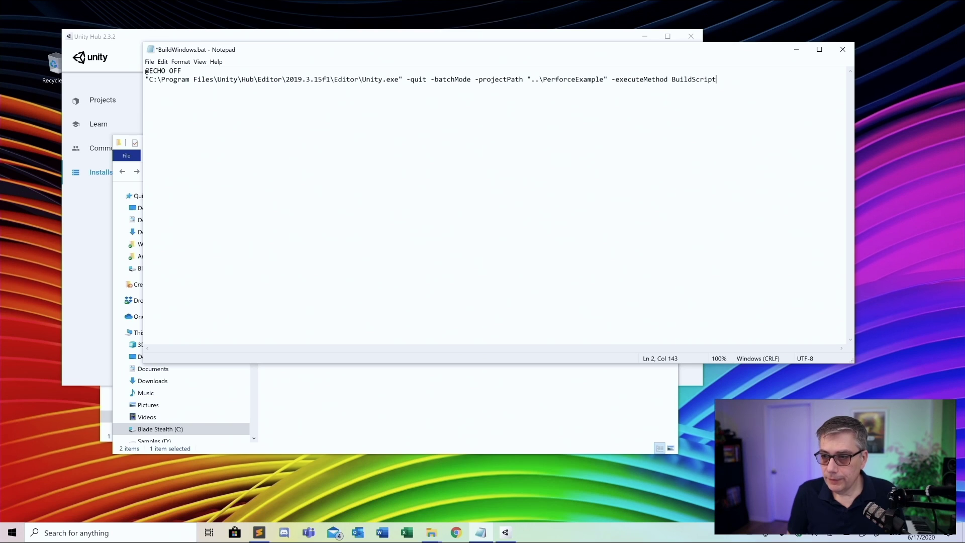
{"action": "type", "text": "."}
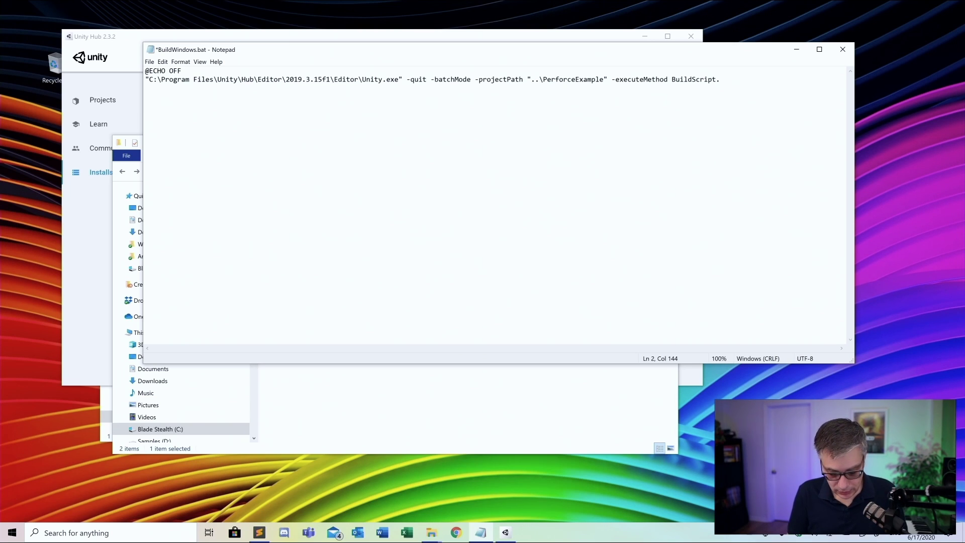
{"action": "type", "text": "BuildWindows"}
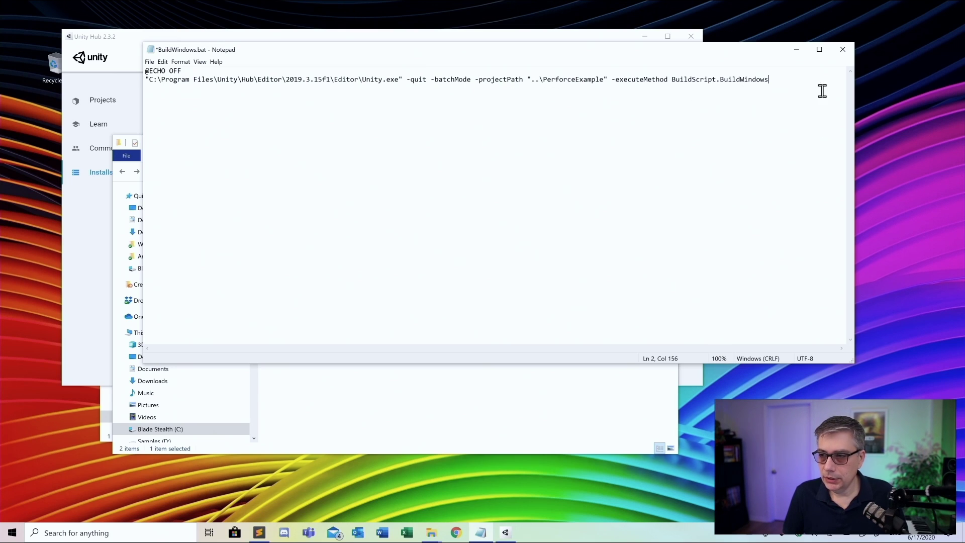
{"action": "left_click", "coordinate": [152, 62]}
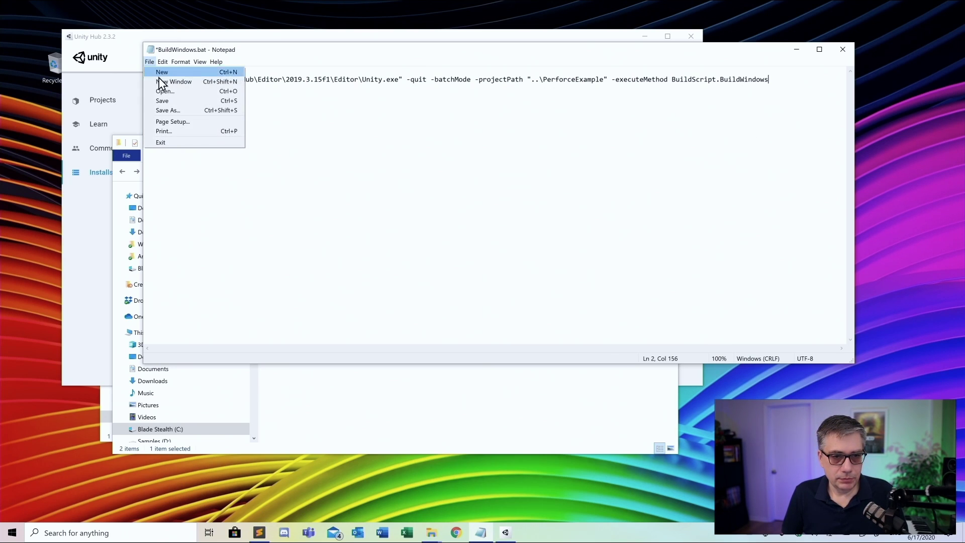
Save BuildWindows.bat, minimize Notepad, and open a Command Prompt window placed to the right
{"action": "left_click", "coordinate": [163, 100]}
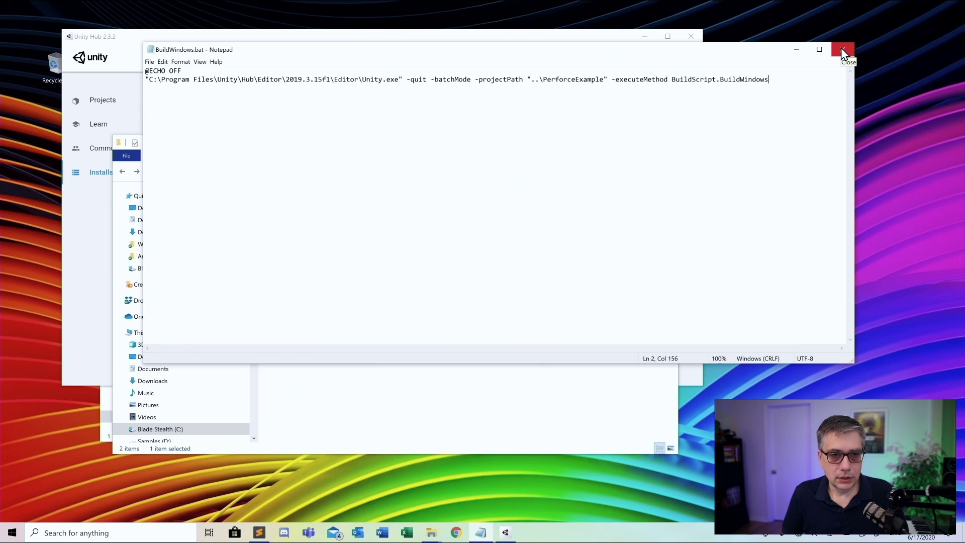
{"action": "left_click", "coordinate": [797, 49]}
{"action": "left_click", "coordinate": [65, 534]}
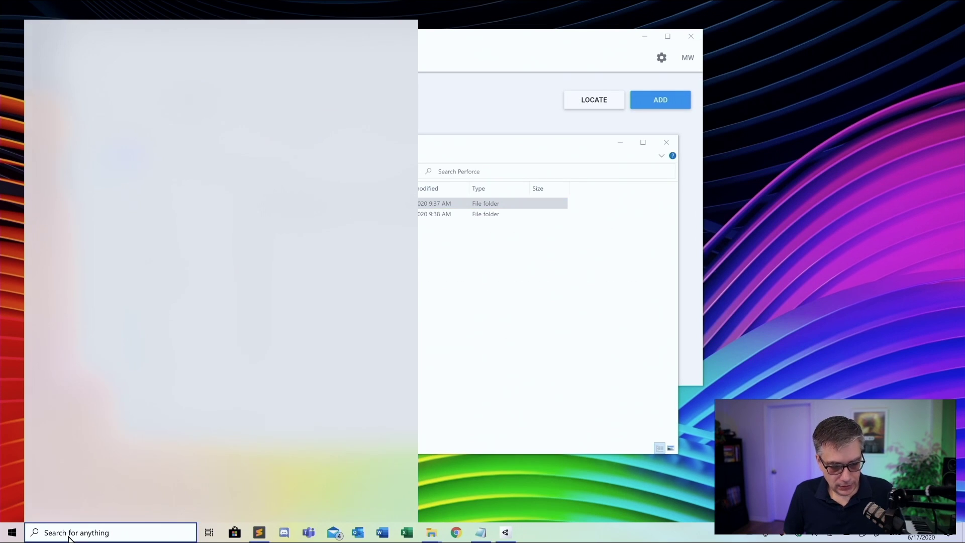
{"action": "type", "text": "cmd"}
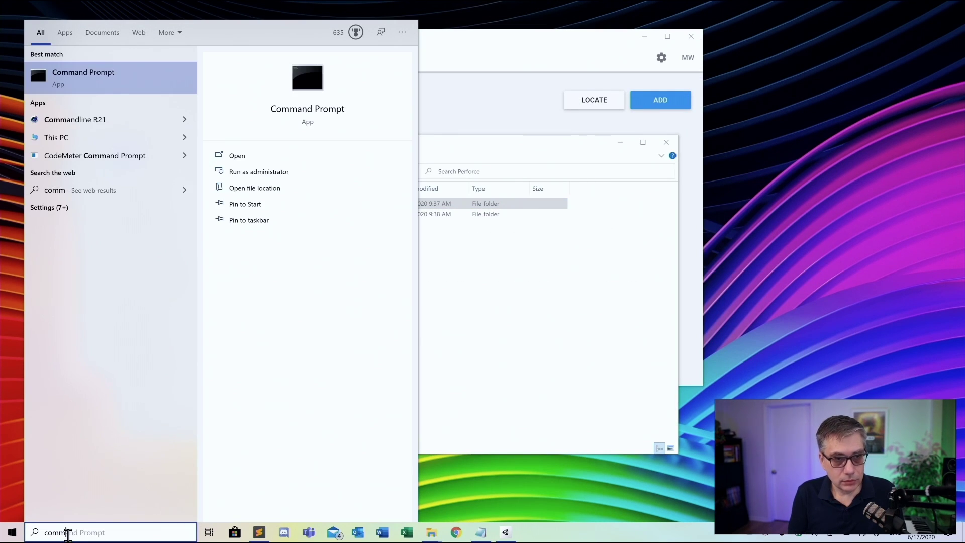
{"action": "key", "text": "Return"}
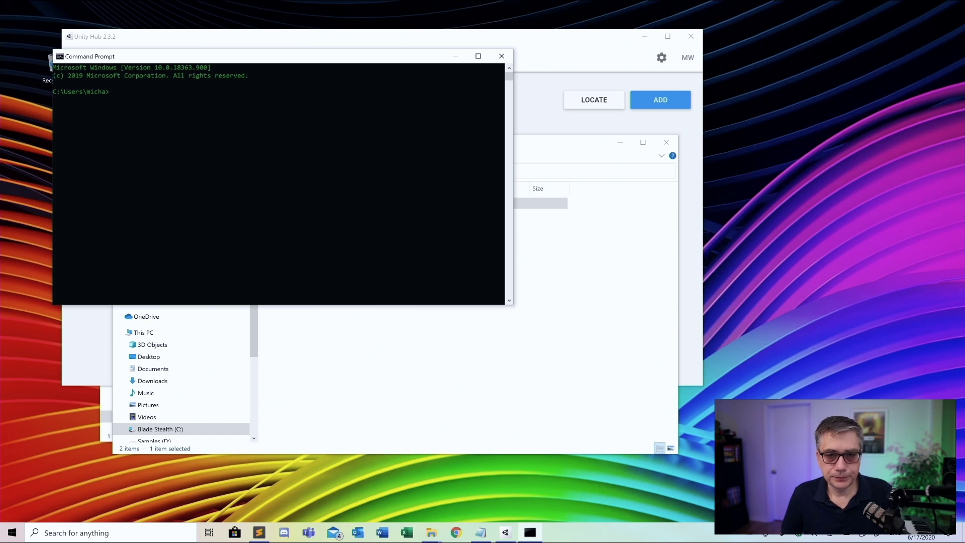
{"action": "left_click_drag", "start_coordinate": [296, 56], "coordinate": [561, 144]}
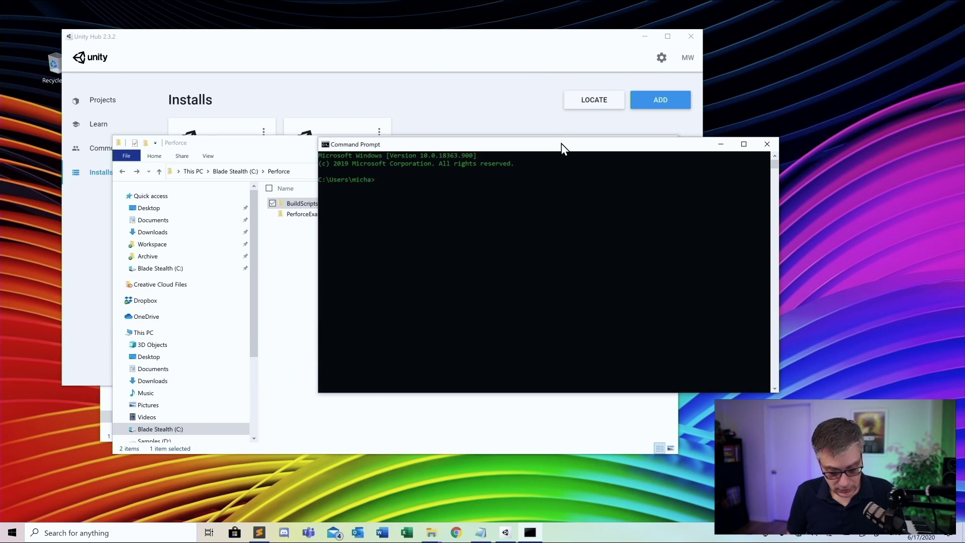
Change into C:\Perforce, then into BuildScripts, listing each folder's contents with dir
{"action": "type", "text": "cd \\"}
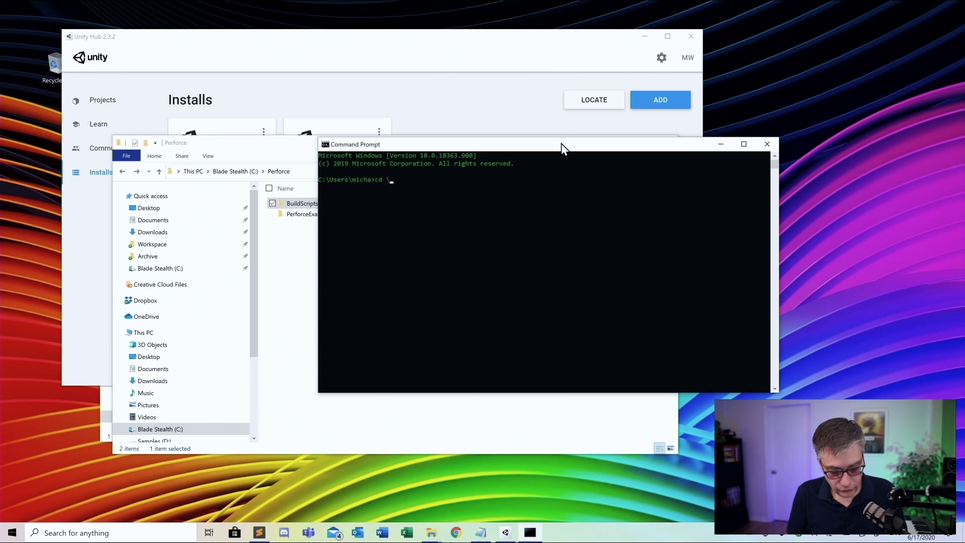
{"action": "type", "text": "Perfe"}
{"action": "key", "text": "BackSpace"}
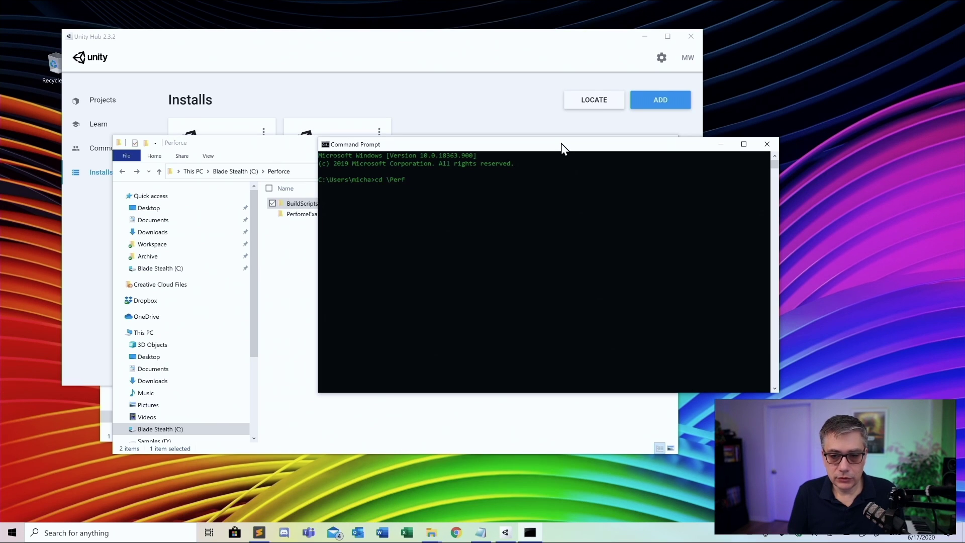
{"action": "type", "text": "orce"}
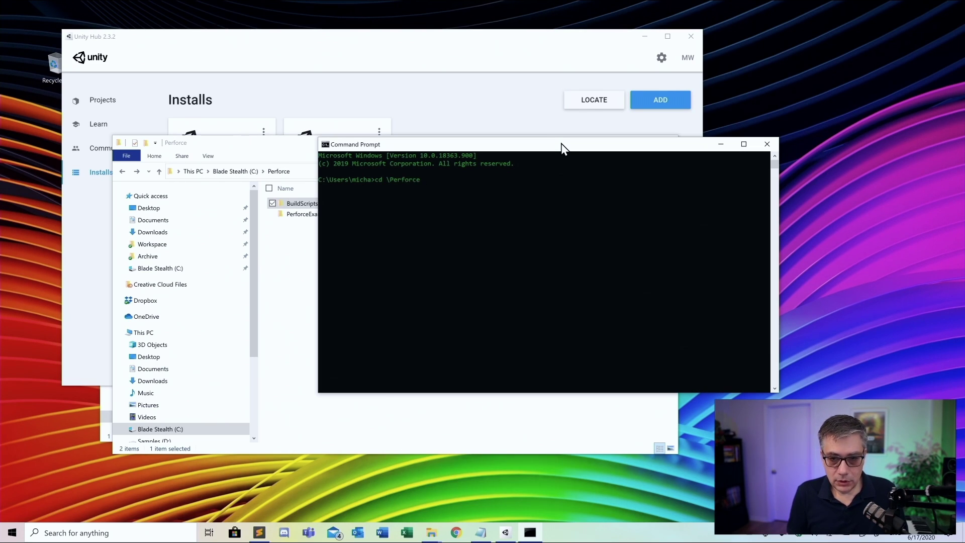
{"action": "key", "text": "Return"}
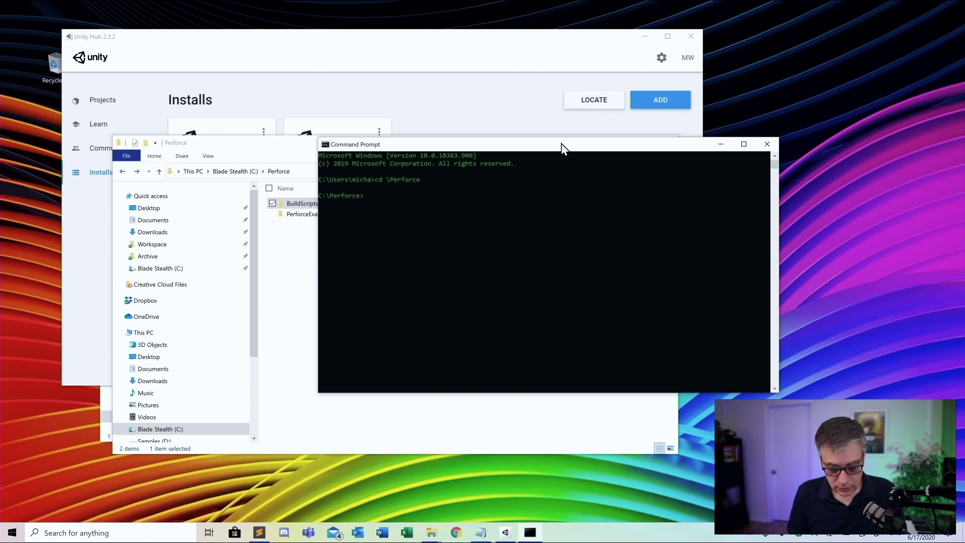
{"action": "type", "text": "dir"}
{"action": "key", "text": "Return"}
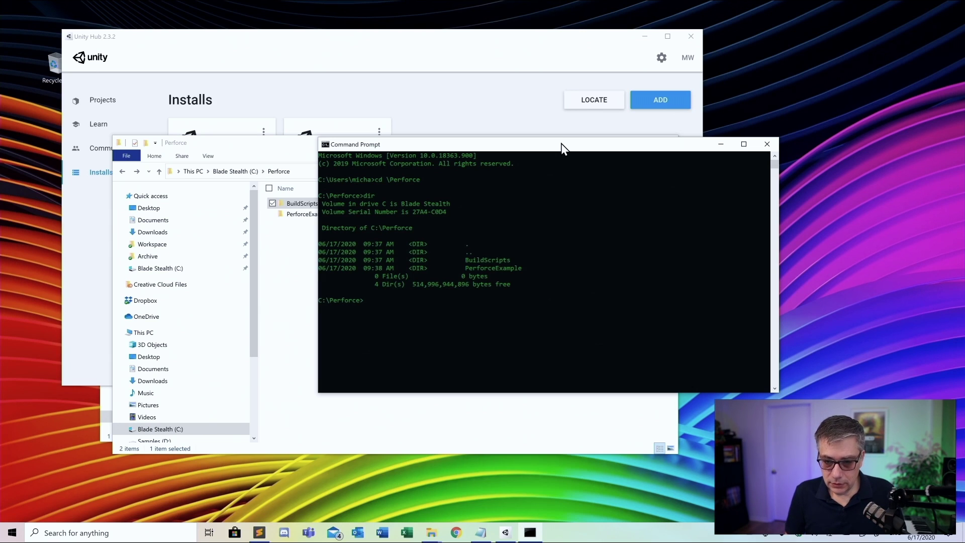
{"action": "type", "text": "cd"}
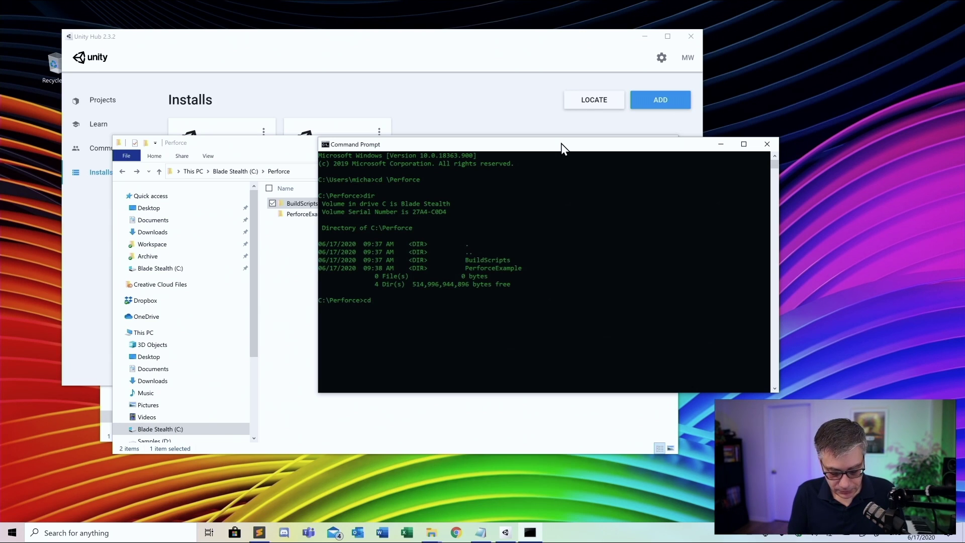
{"action": "type", "text": " BuildS"}
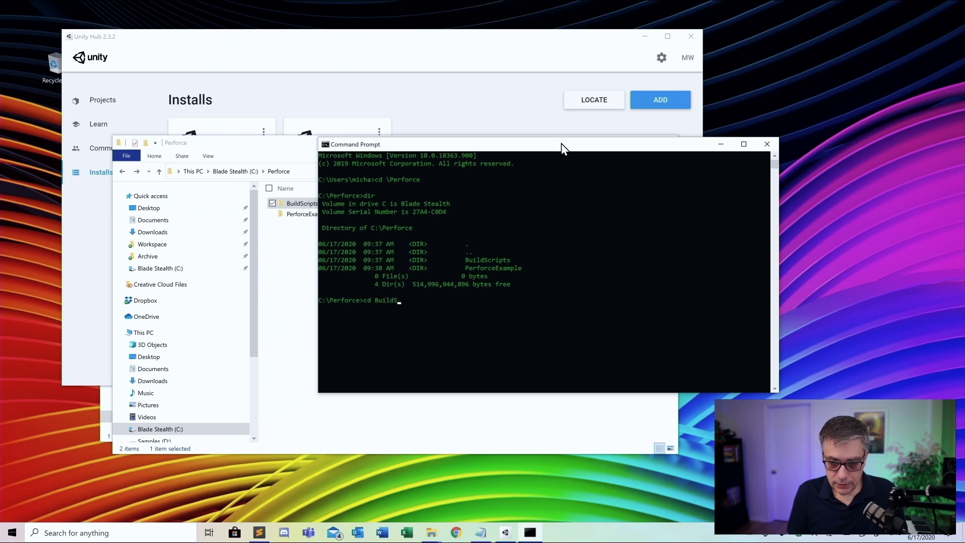
{"action": "type", "text": "cript"}
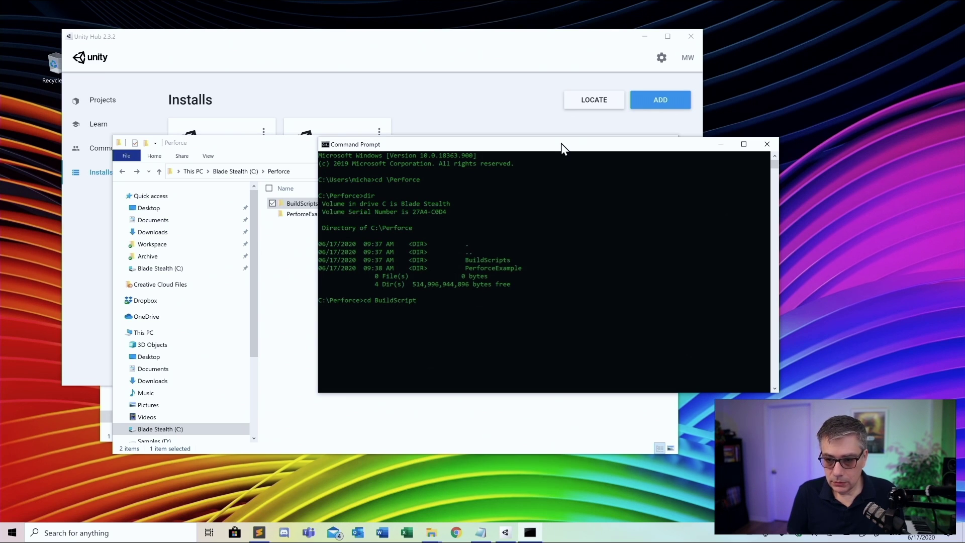
{"action": "type", "text": "s"}
{"action": "key", "text": "Return"}
{"action": "type", "text": "dir"}
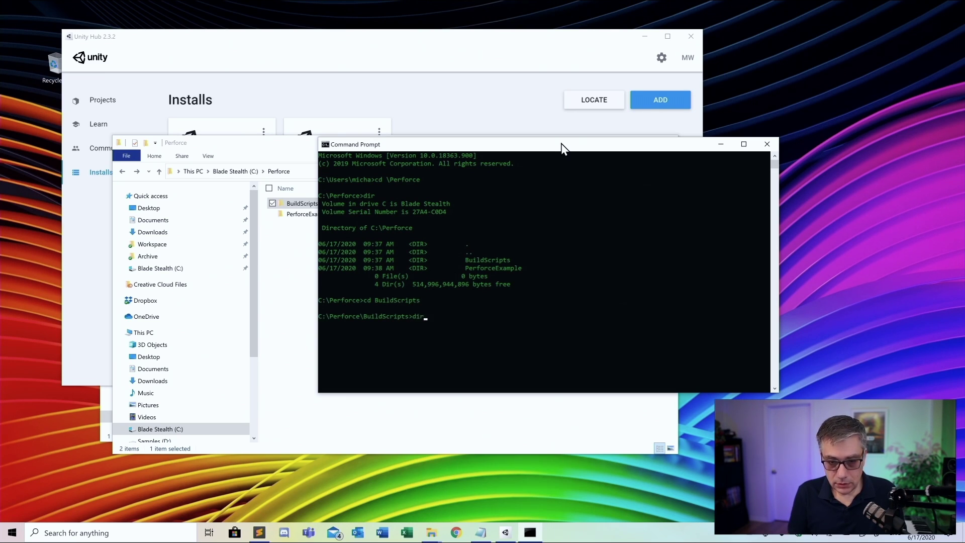
{"action": "key", "text": "Return"}
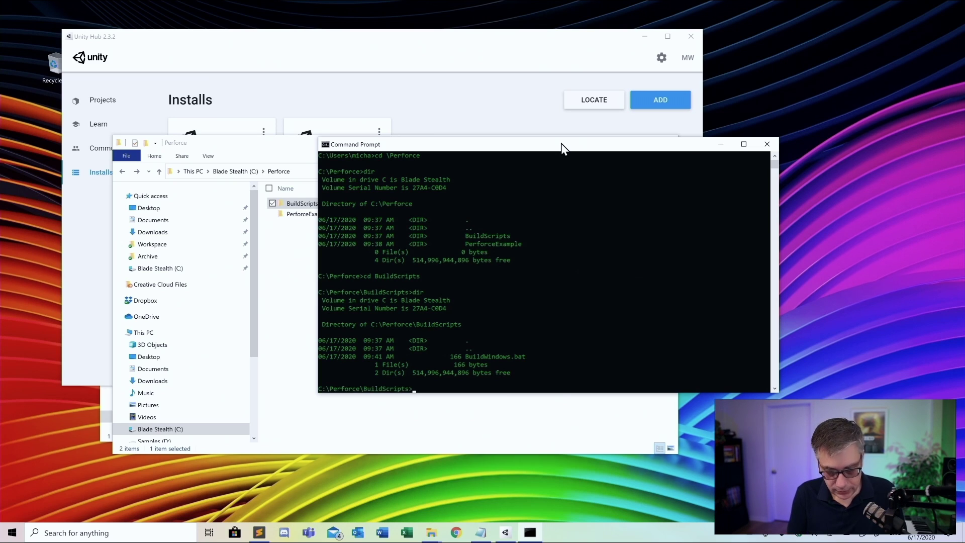
Run BuildWindows.bat to create the WindowsBuild folder, then return to C:\Perforce
{"action": "type", "text": "Build"}
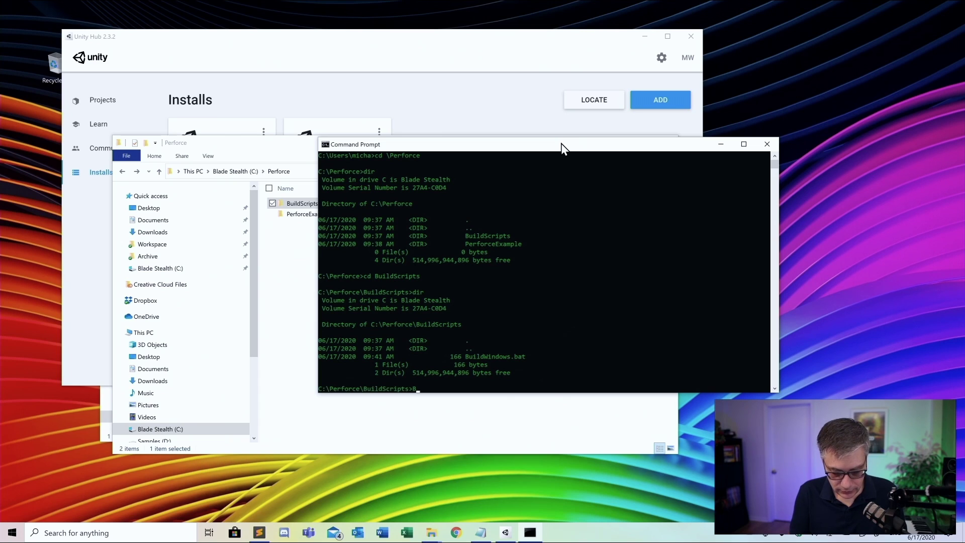
{"action": "type", "text": "Windo"}
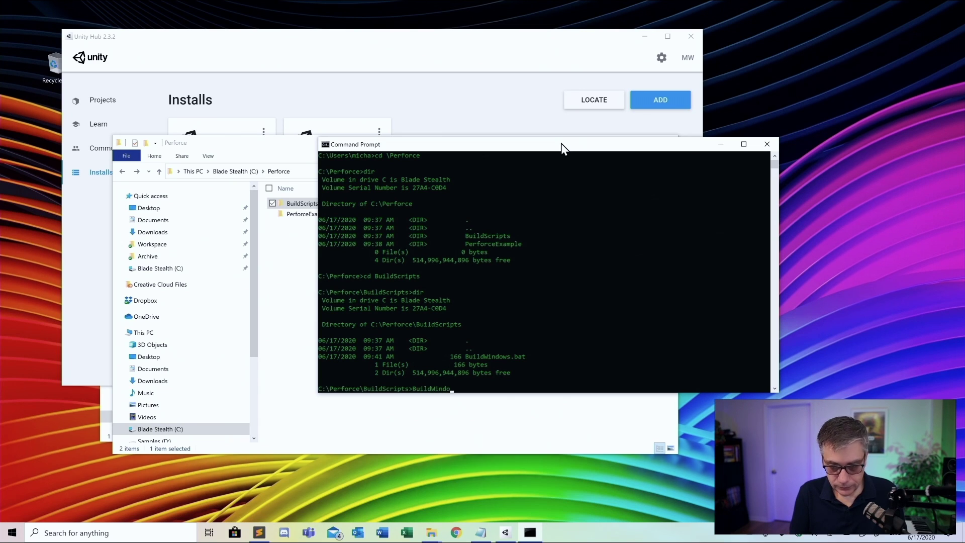
{"action": "type", "text": "ws.bat"}
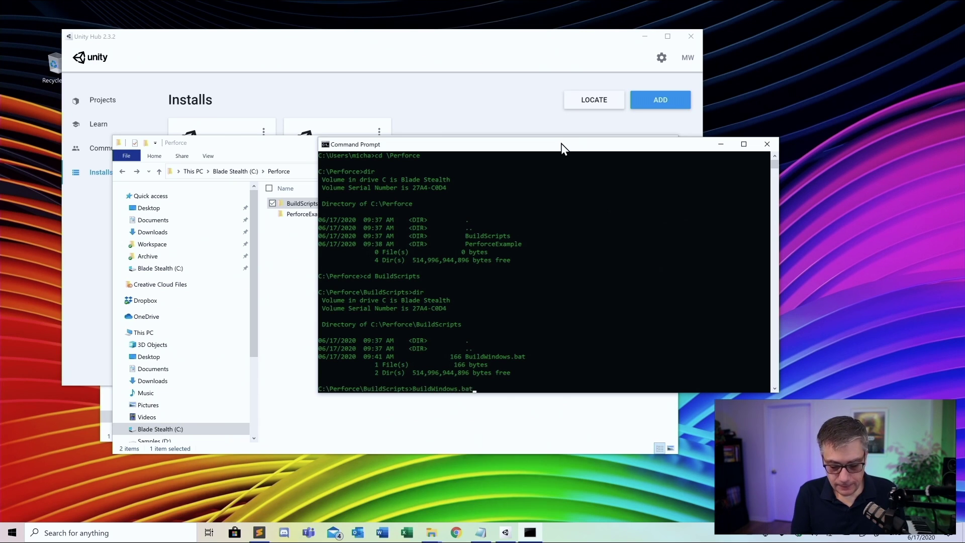
{"action": "key", "text": "Return"}
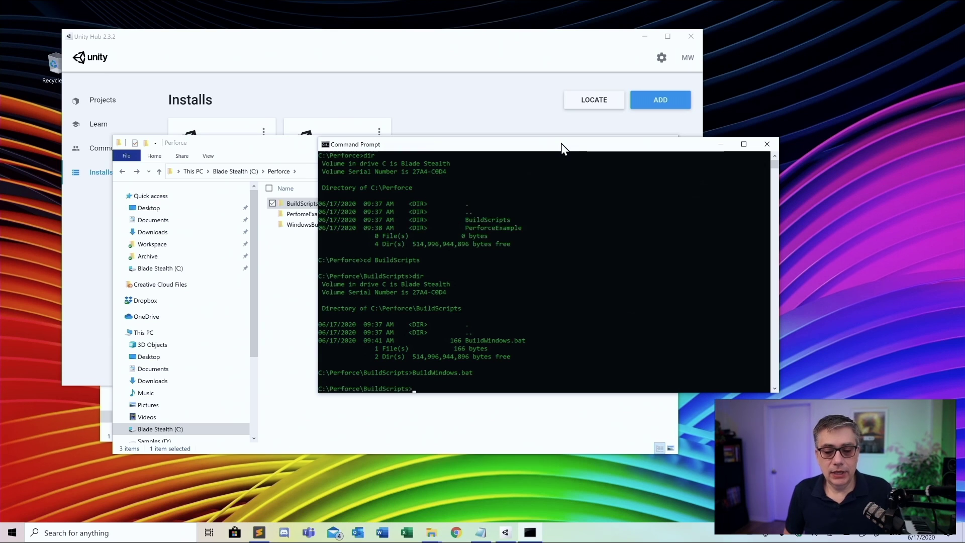
{"action": "type", "text": "cd"}
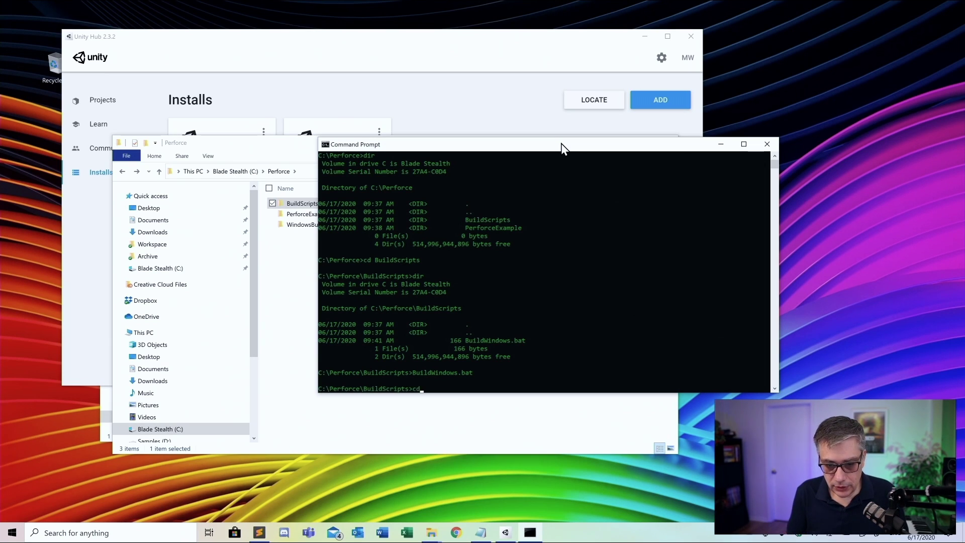
{"action": "type", "text": " .."}
{"action": "key", "text": "Return"}
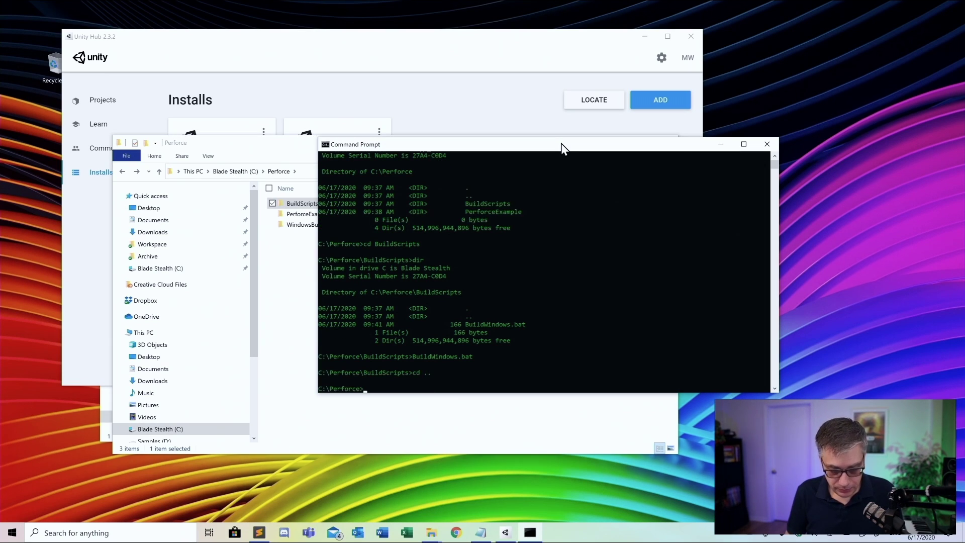
List C:\Perforce, enter WindowsBuild, list its files, and launch PerforceExample
{"action": "type", "text": "dir"}
{"action": "key", "text": "Return"}
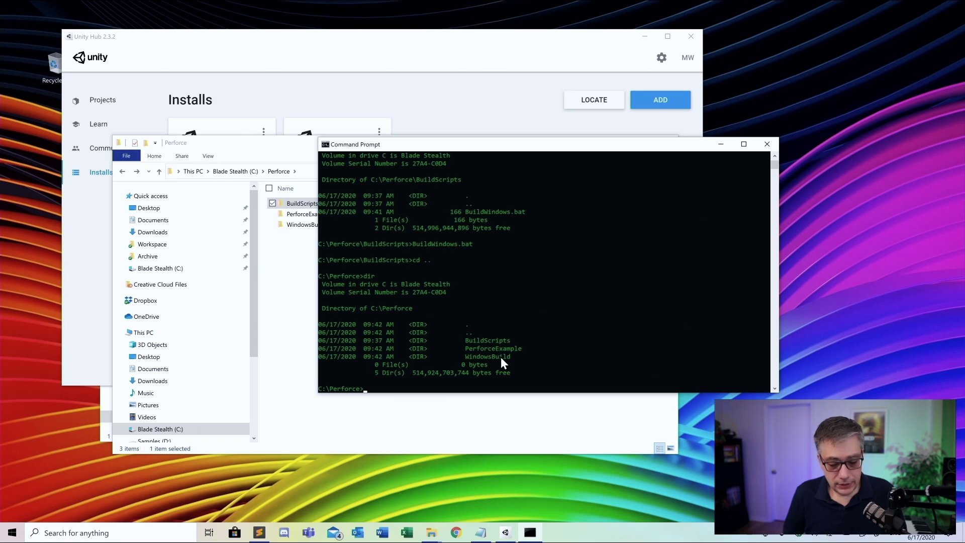
{"action": "type", "text": "cd Windows"}
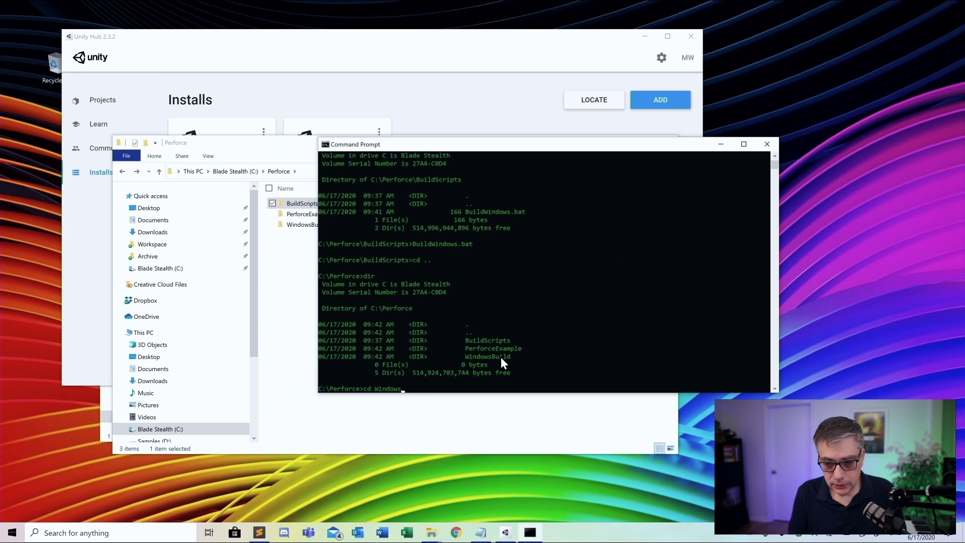
{"action": "type", "text": "Build"}
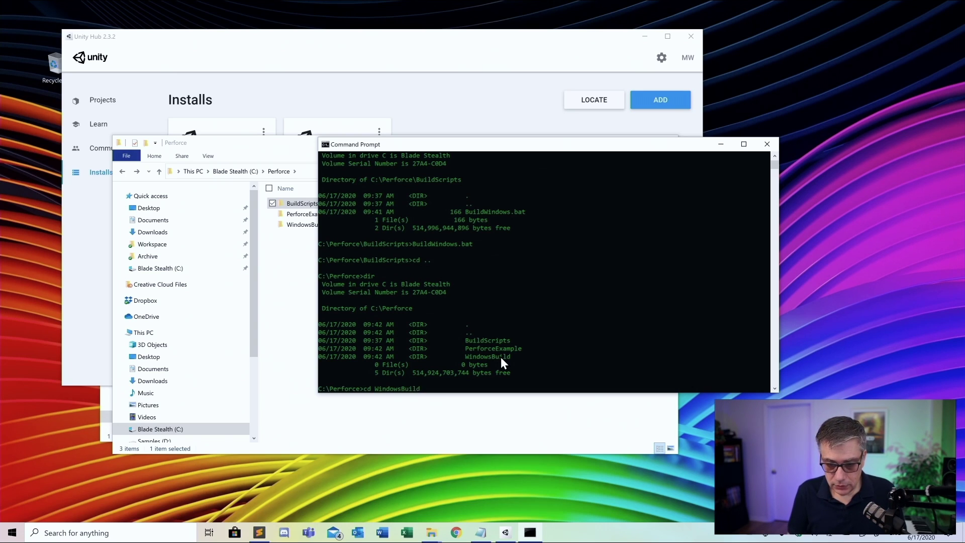
{"action": "key", "text": "Return"}
{"action": "type", "text": "dir"}
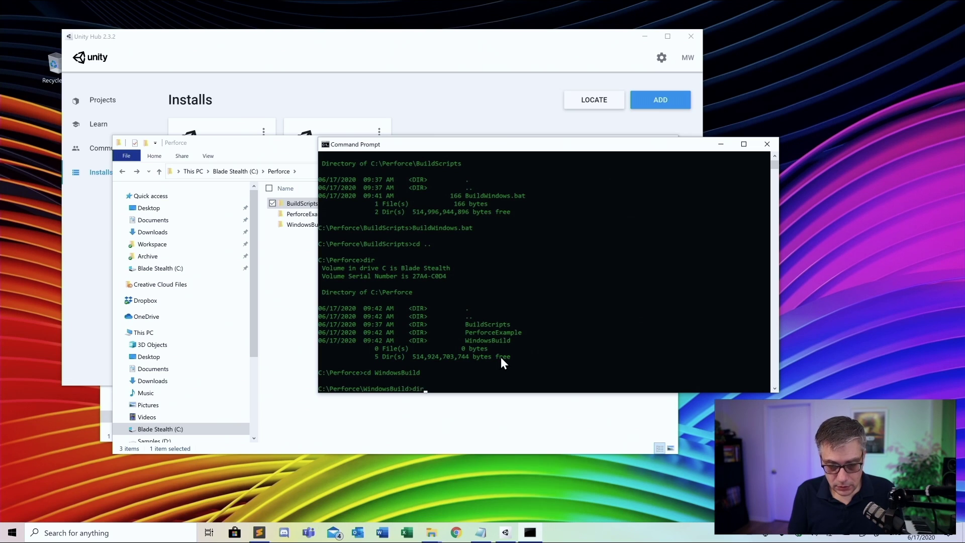
{"action": "key", "text": "Return"}
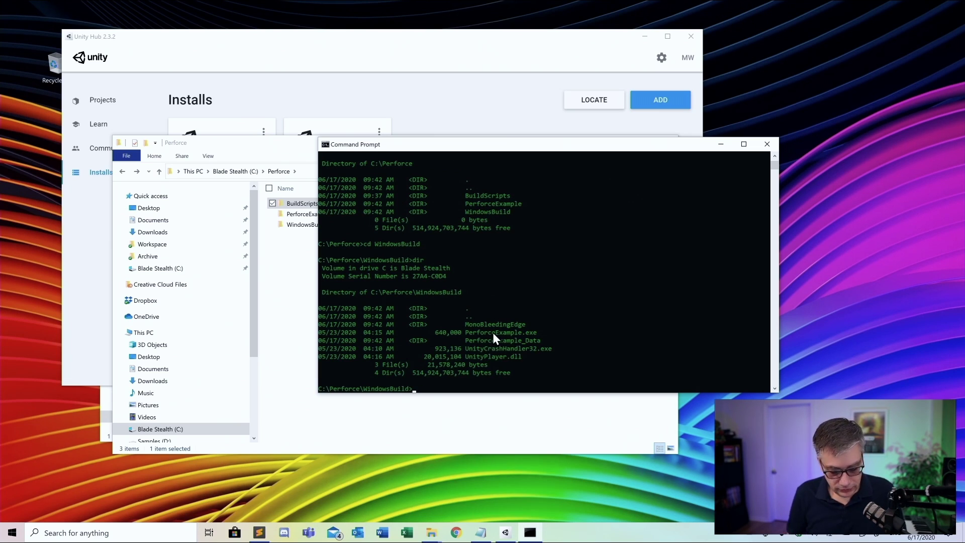
{"action": "type", "text": "Perf"}
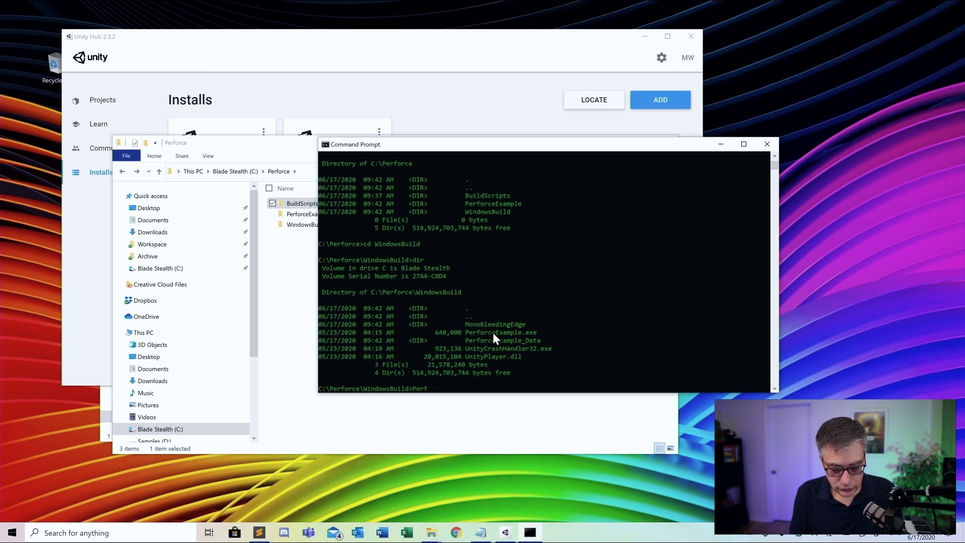
{"action": "type", "text": "orceExample"}
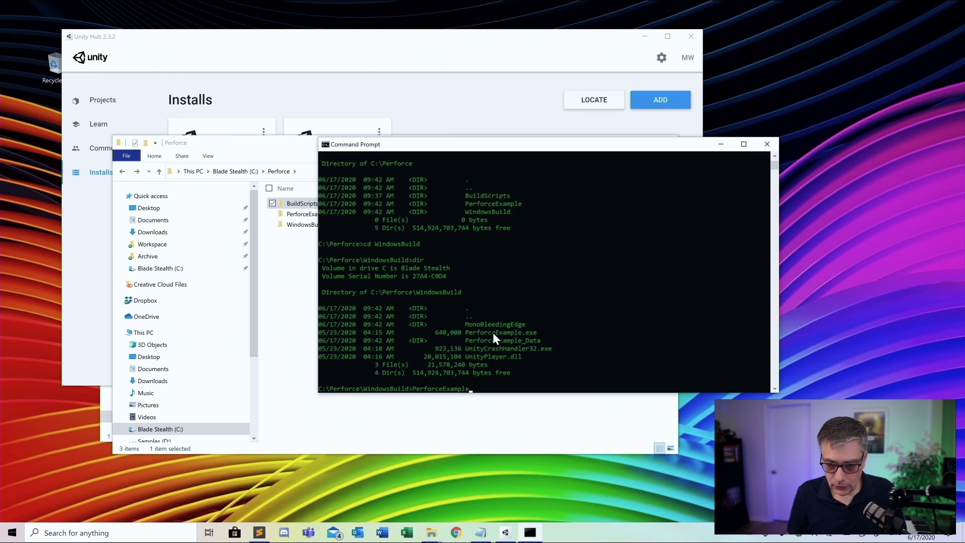
{"action": "key", "text": "Return"}
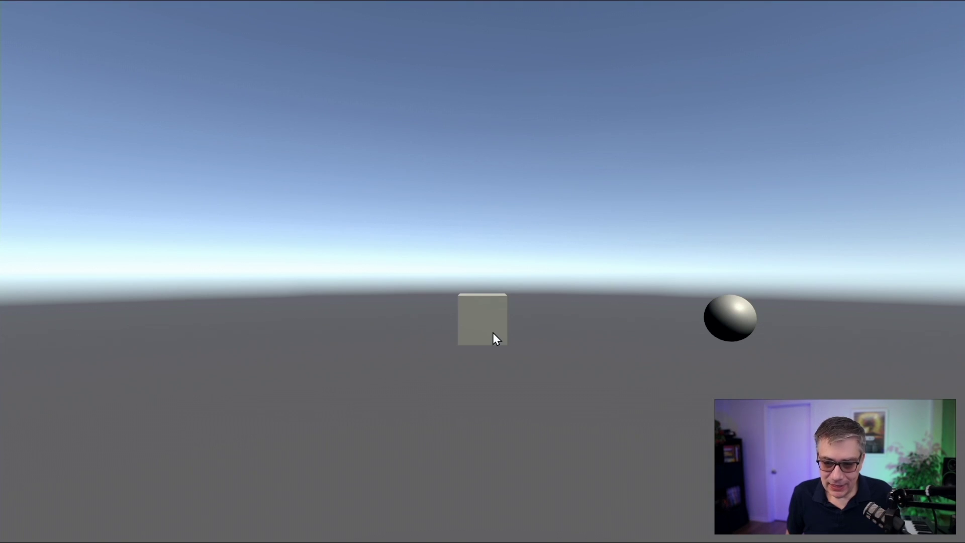
Close the running PerforceExample game from the Alt+Tab window switcher
{"action": "key", "text": "alt+Tab"}
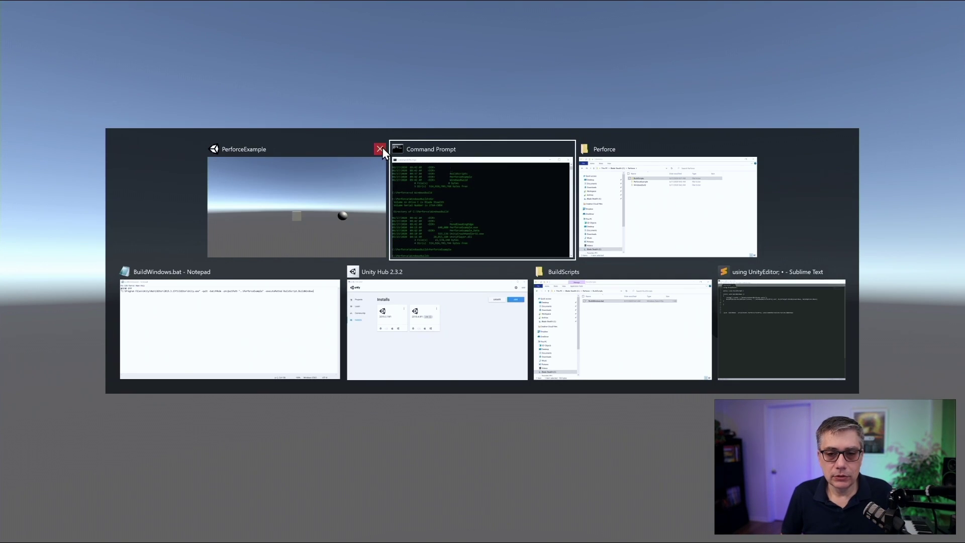
{"action": "key", "text": "alt+Tab"}
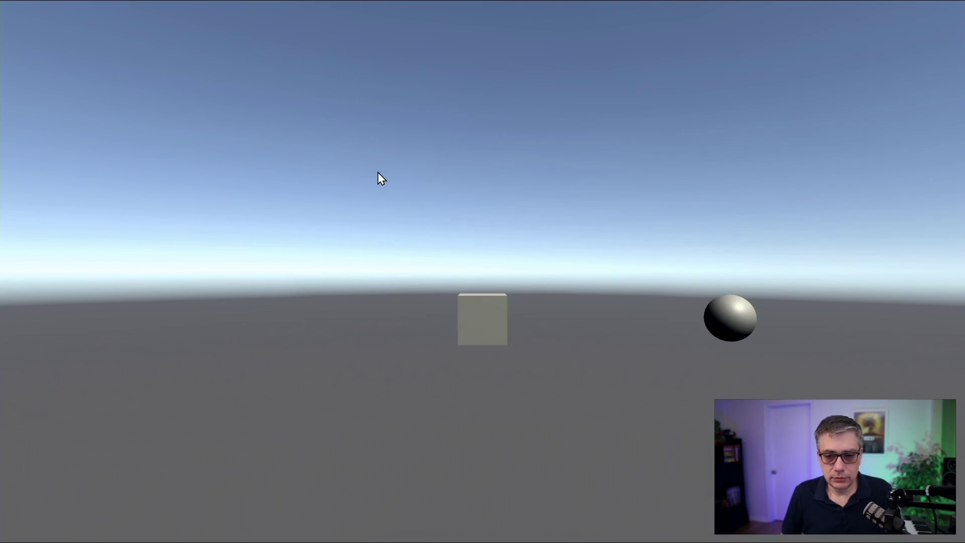
{"action": "key", "text": "alt+Tab"}
{"action": "key", "text": "alt+Tab"}
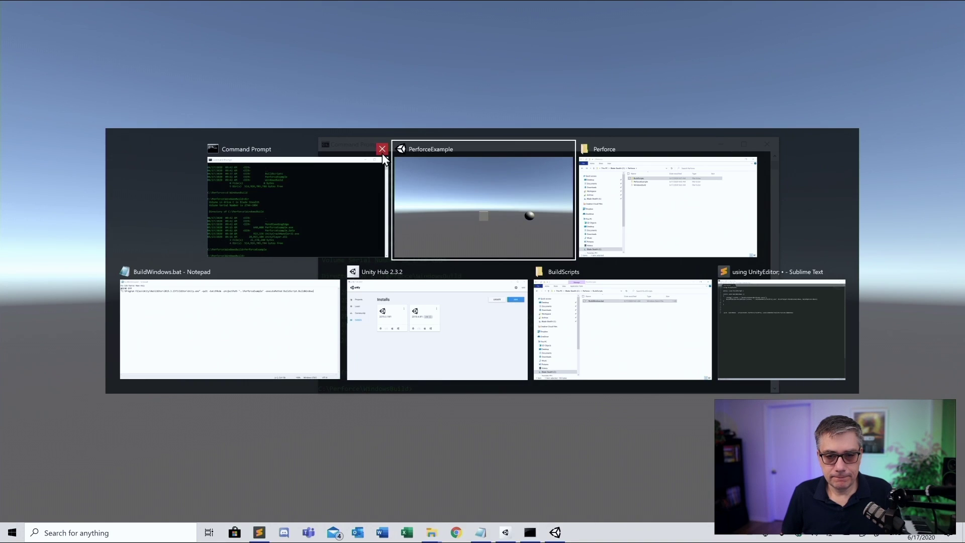
{"action": "left_click", "coordinate": [567, 150]}
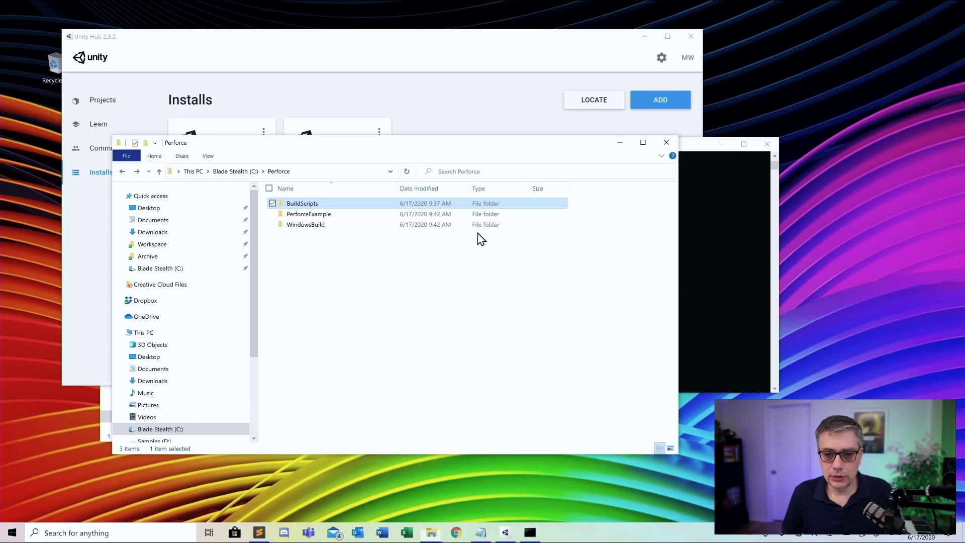
Bring Command Prompt back to the front, then open the Start menu
{"action": "left_click", "coordinate": [688, 147]}
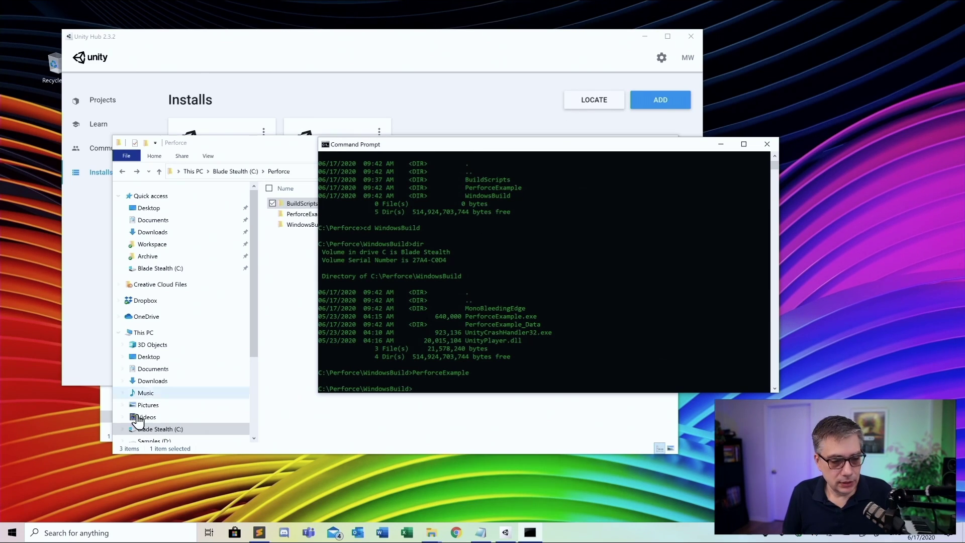
{"action": "left_click", "coordinate": [13, 535]}
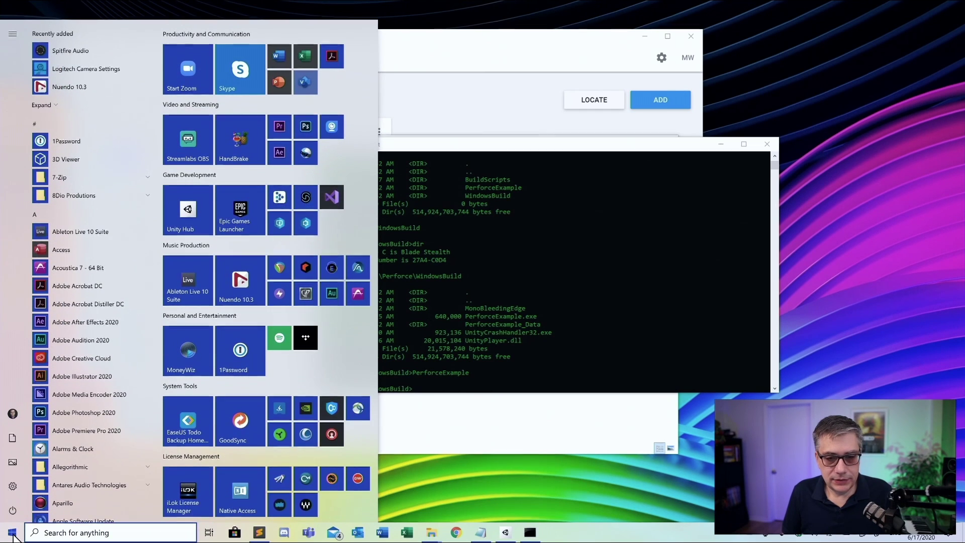
Launch Perforce Helix Admin, show its Users & Groups list, and reposition the window
{"action": "left_click", "coordinate": [305, 223]}
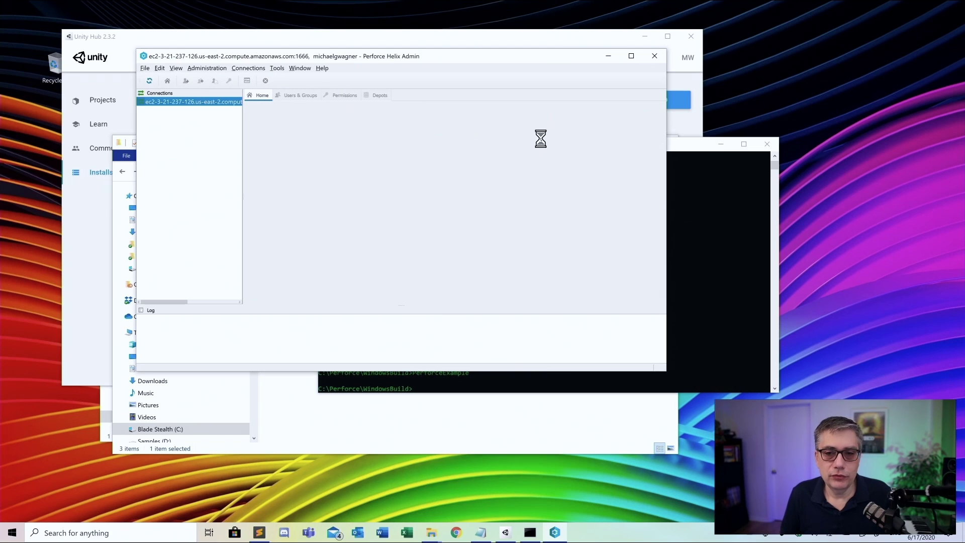
{"action": "left_click", "coordinate": [300, 95]}
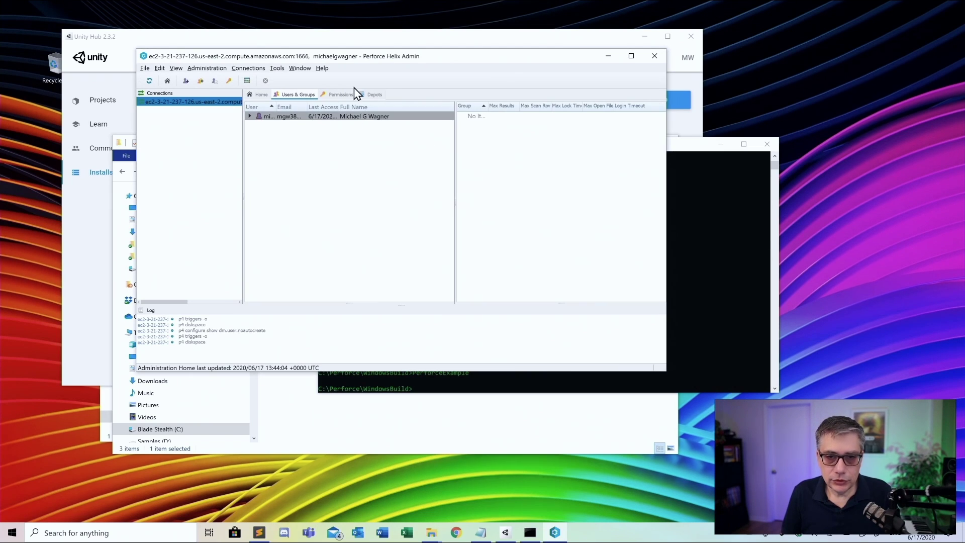
{"action": "left_click_drag", "start_coordinate": [468, 63], "coordinate": [494, 98]}
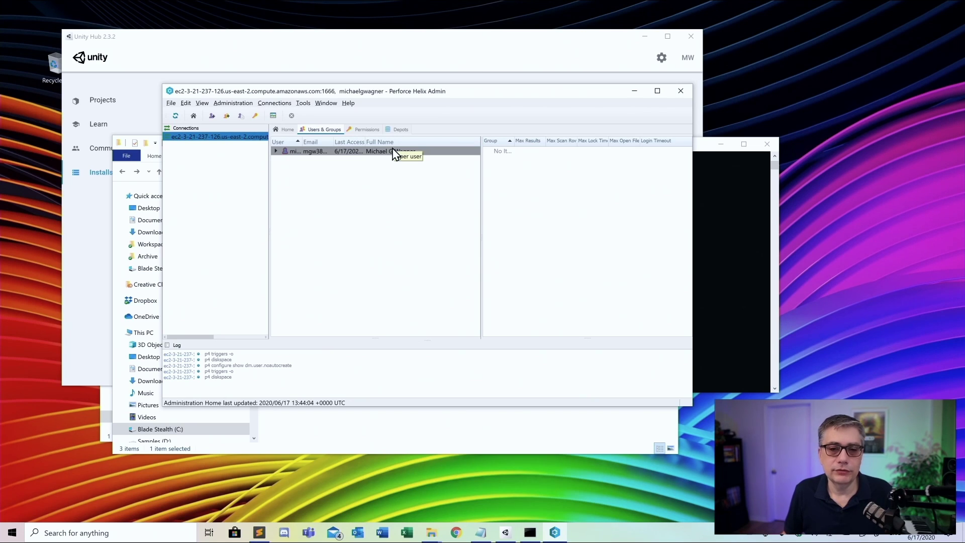
Start a new Perforce user named Jenkins and enter and confirm its password
{"action": "right_click", "coordinate": [308, 174]}
{"action": "left_click", "coordinate": [332, 179]}
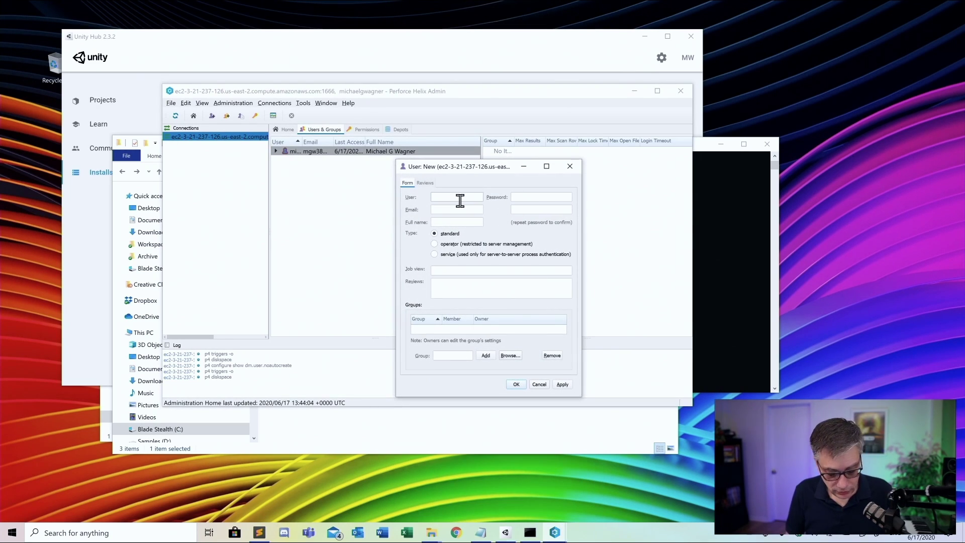
{"action": "type", "text": "Jen"}
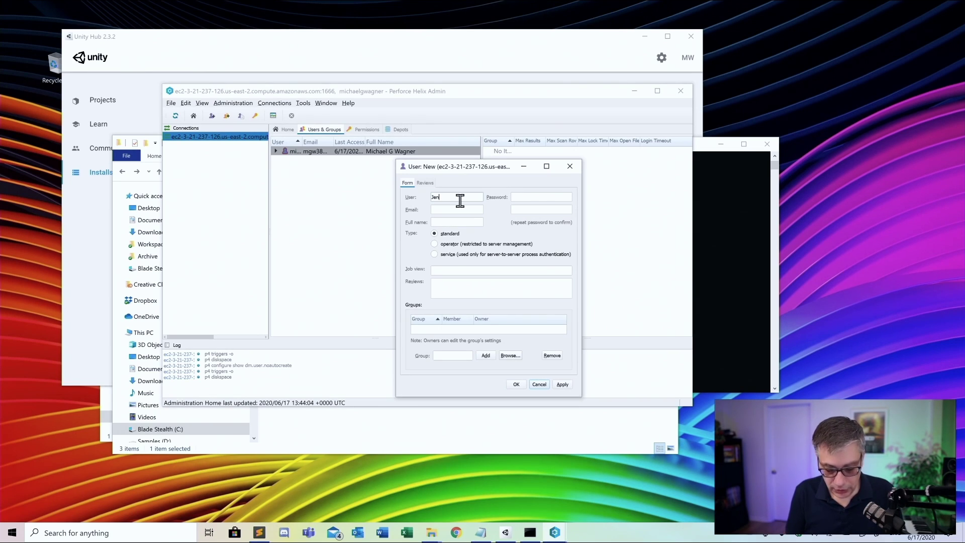
{"action": "type", "text": "kins"}
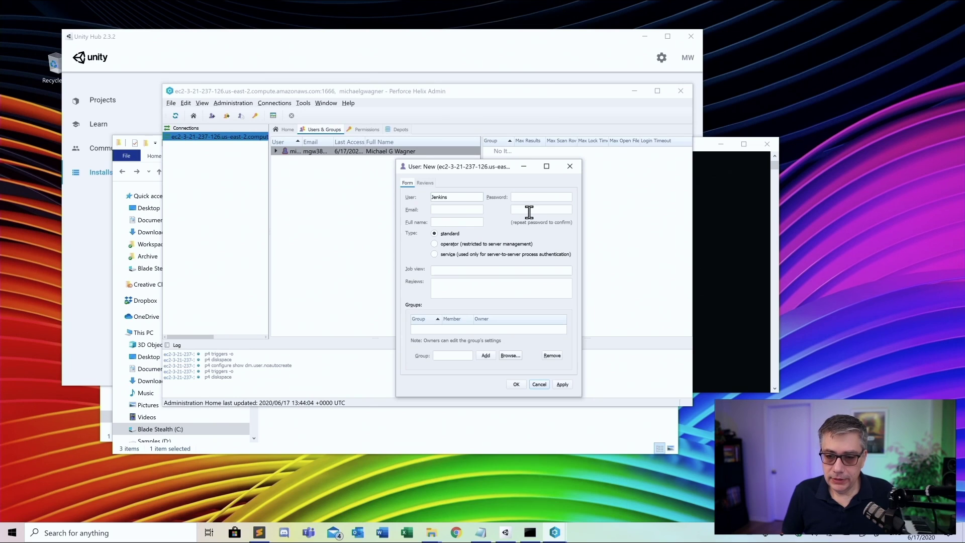
{"action": "left_click", "coordinate": [538, 195]}
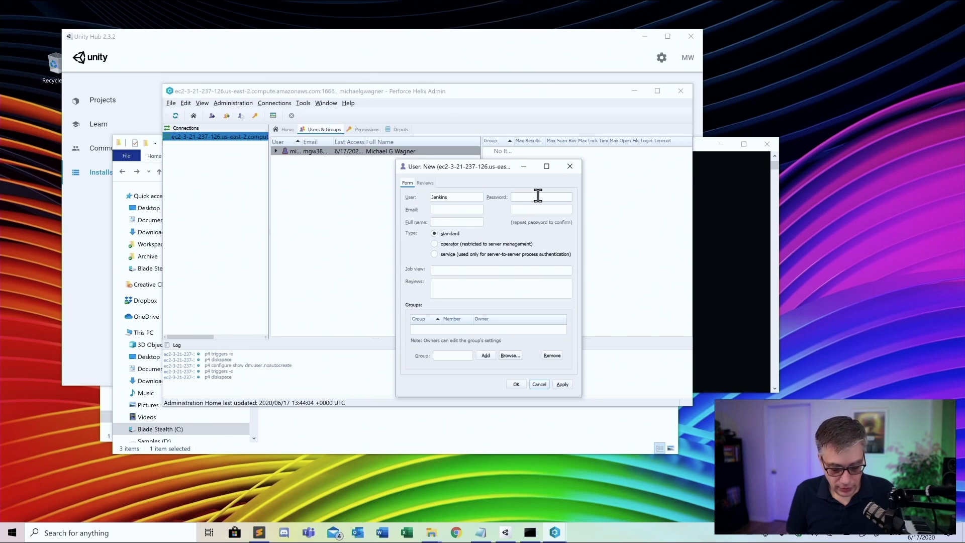
{"action": "type", "text": "******"}
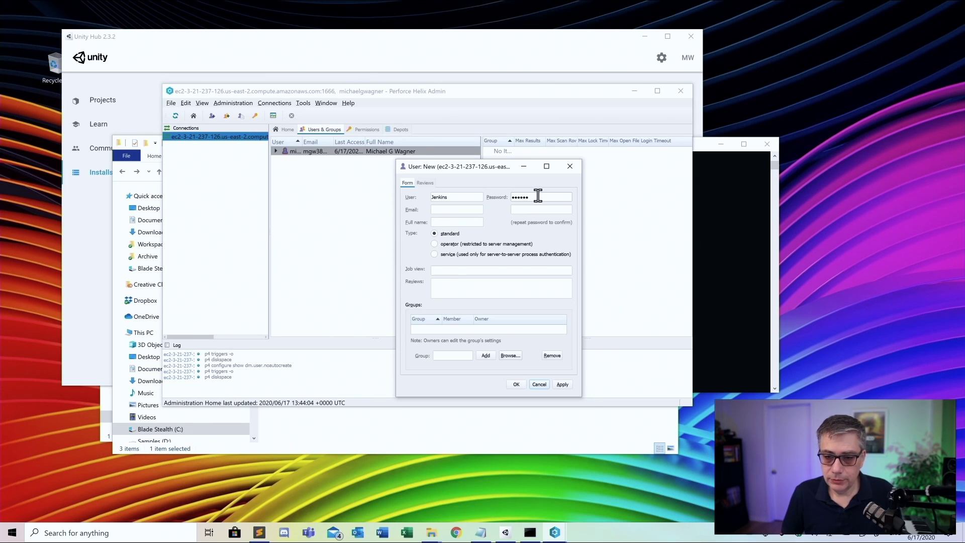
{"action": "left_click", "coordinate": [531, 209]}
{"action": "type", "text": "***"}
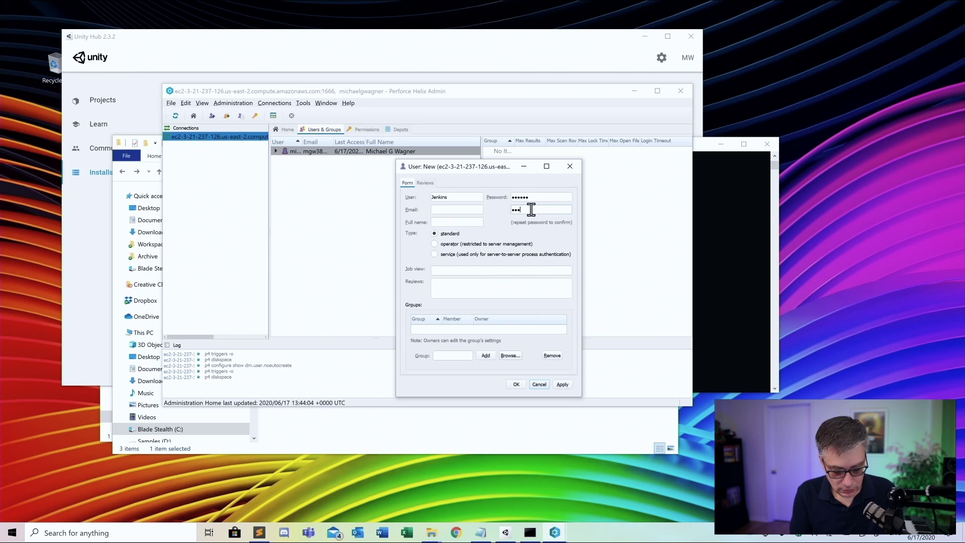
Fill in the user's e-mail address and full name Jenkins, then save the user
{"action": "left_click", "coordinate": [458, 211]}
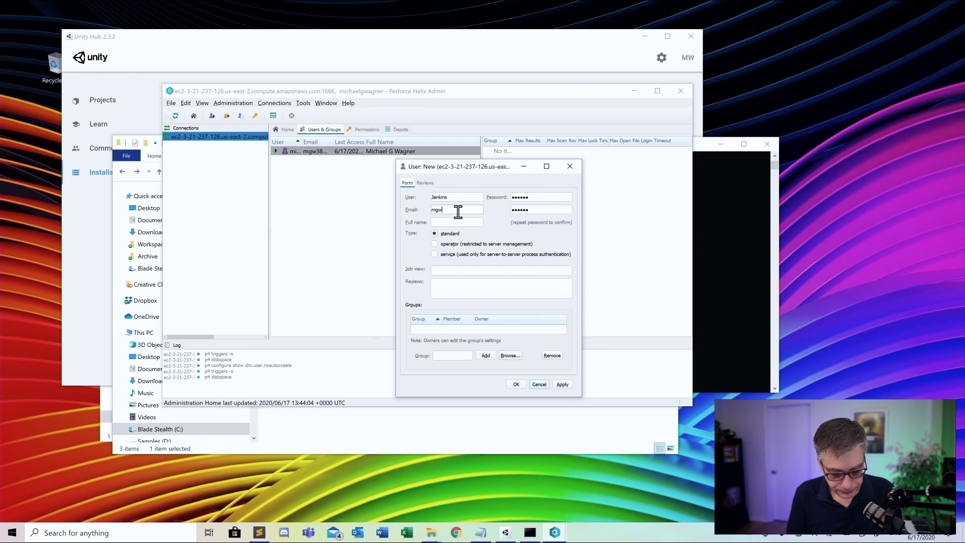
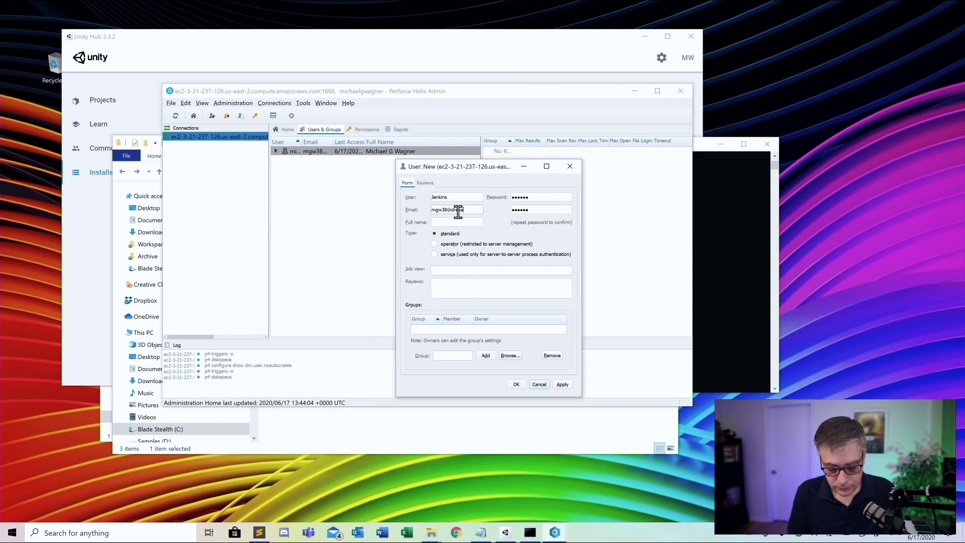
{"action": "left_click", "coordinate": [468, 221]}
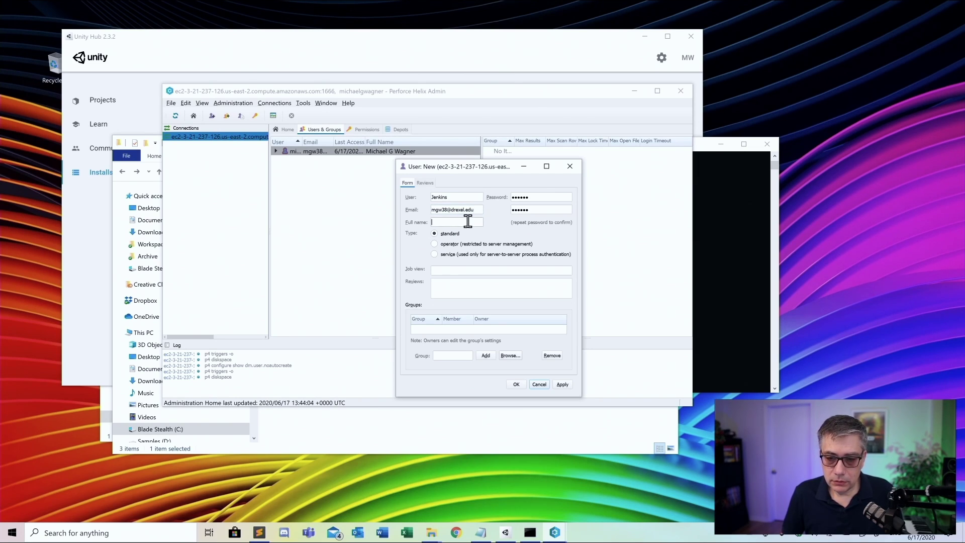
{"action": "type", "text": "mgw"}
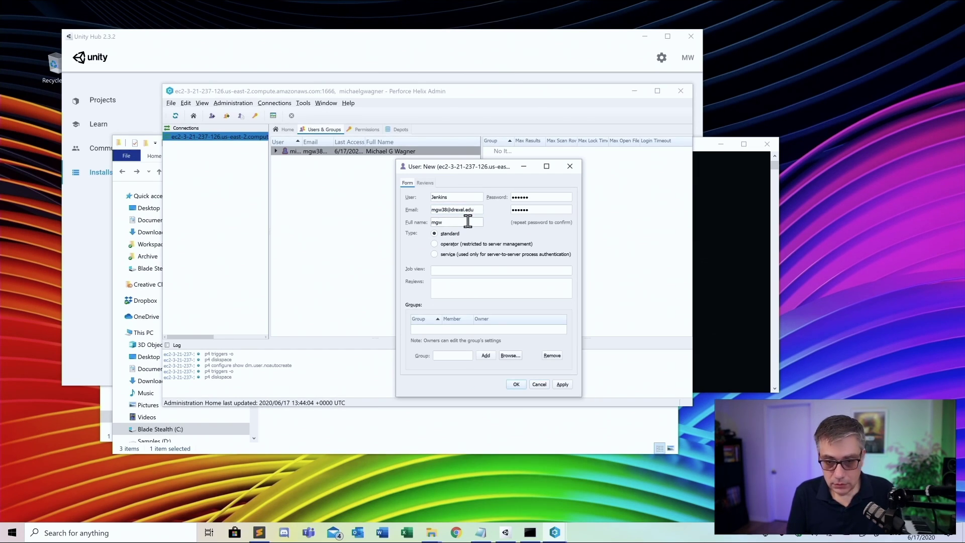
{"action": "key", "text": "BackSpace"}
{"action": "key", "text": "BackSpace"}
{"action": "key", "text": "BackSpace"}
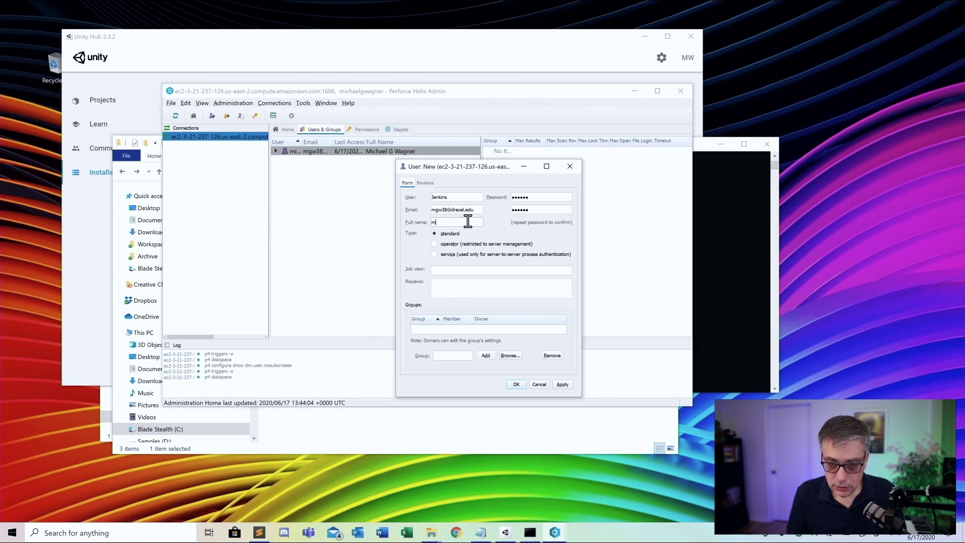
{"action": "type", "text": "Jenkins"}
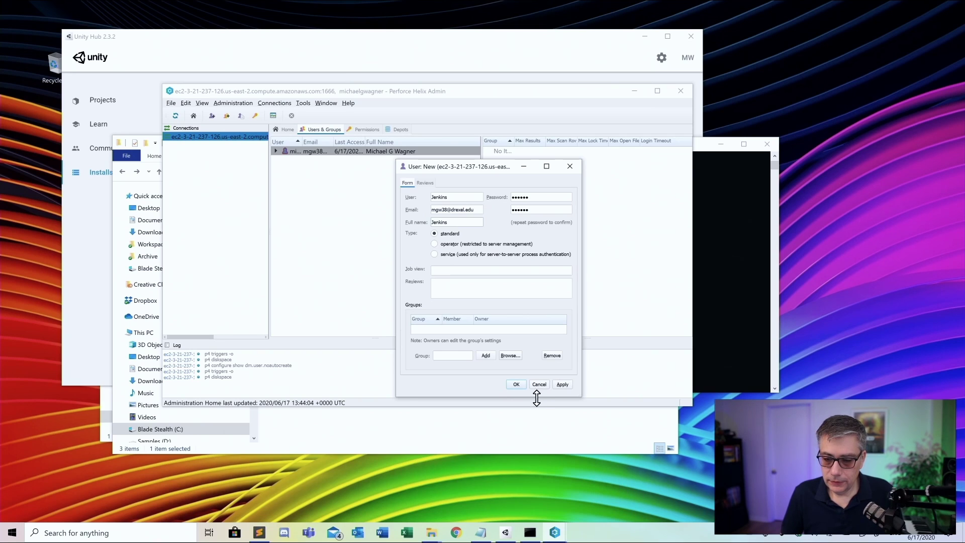
{"action": "left_click", "coordinate": [518, 384]}
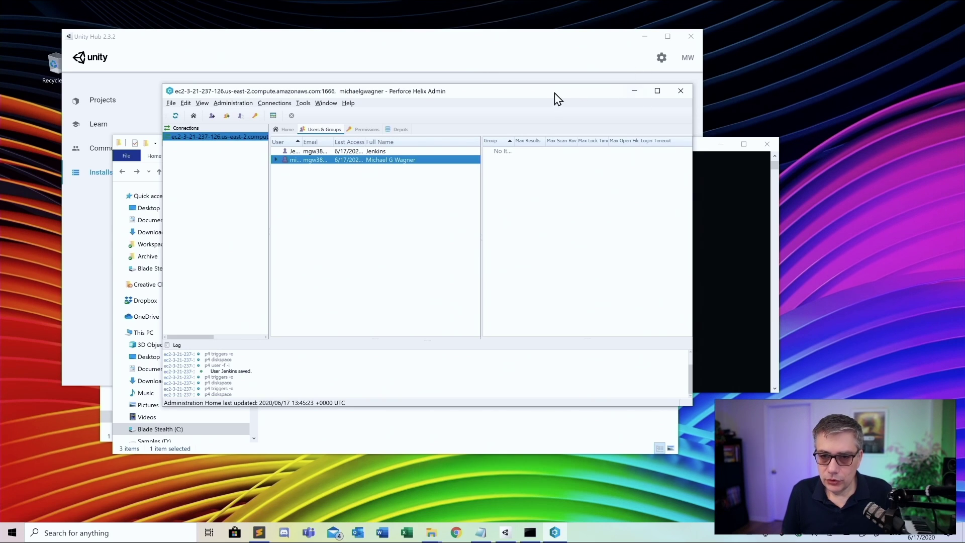
Drag the Helix Admin window slightly lower, out of the way
{"action": "left_click_drag", "start_coordinate": [554, 97], "coordinate": [554, 121]}
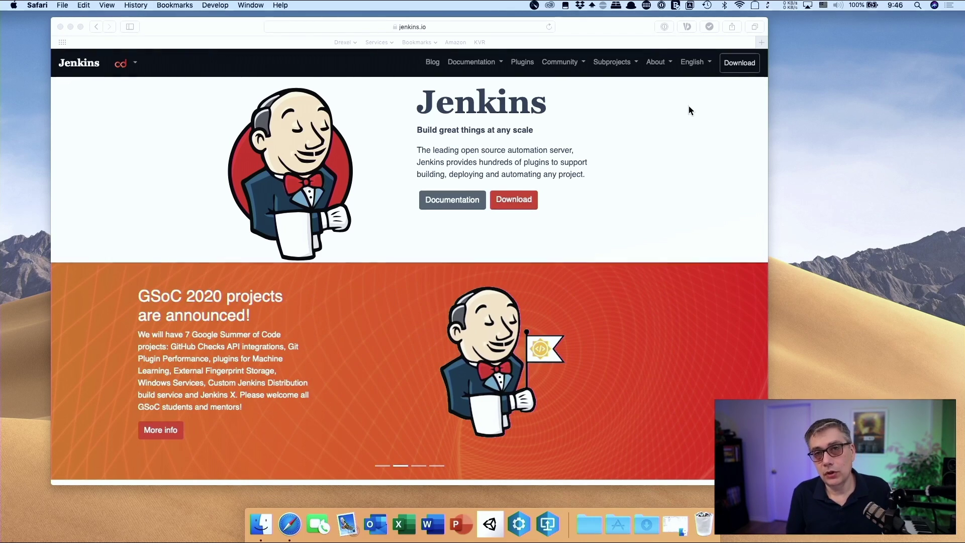
Activate and reposition the Safari window, then open the Jenkins Documentation page
{"action": "left_click", "coordinate": [618, 30]}
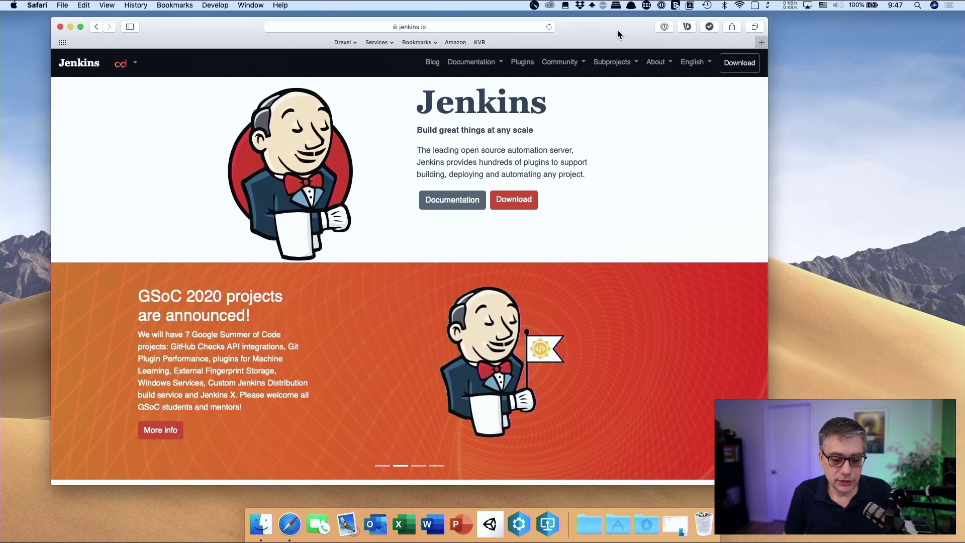
{"action": "left_click_drag", "start_coordinate": [617, 30], "coordinate": [634, 43]}
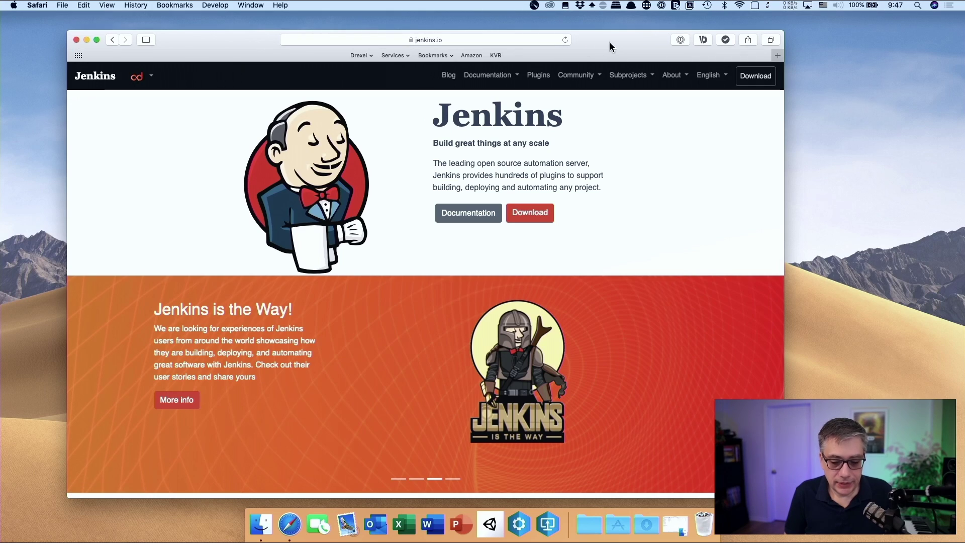
{"action": "left_click_drag", "start_coordinate": [611, 42], "coordinate": [586, 34]}
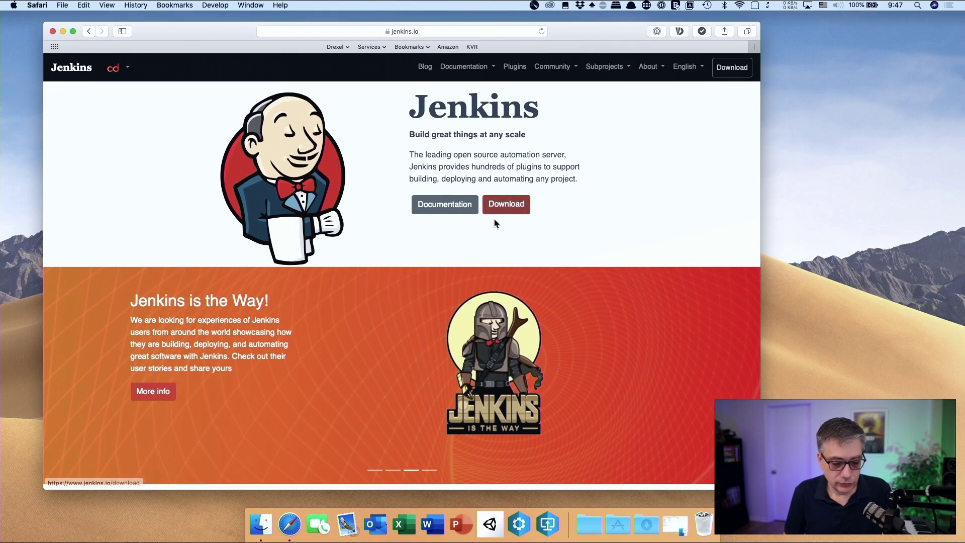
{"action": "left_click", "coordinate": [445, 205]}
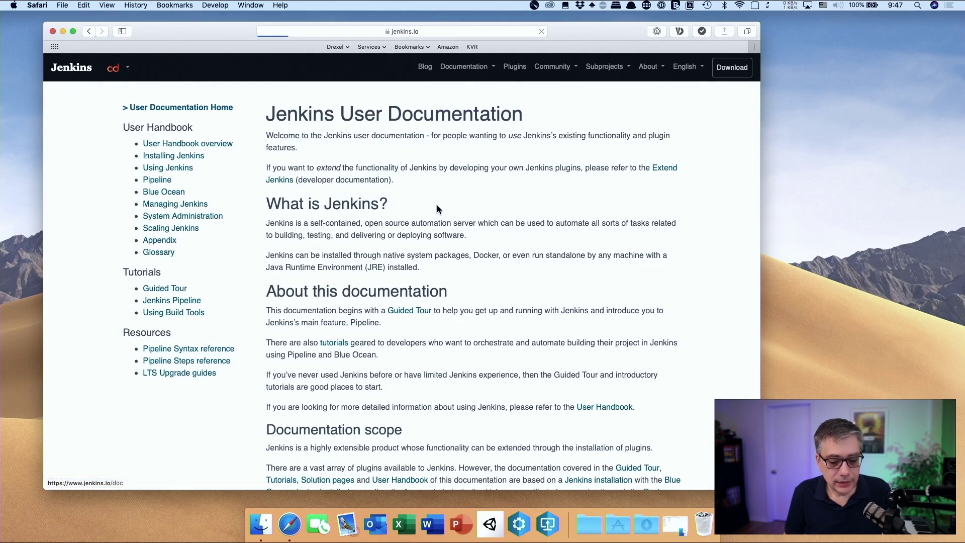
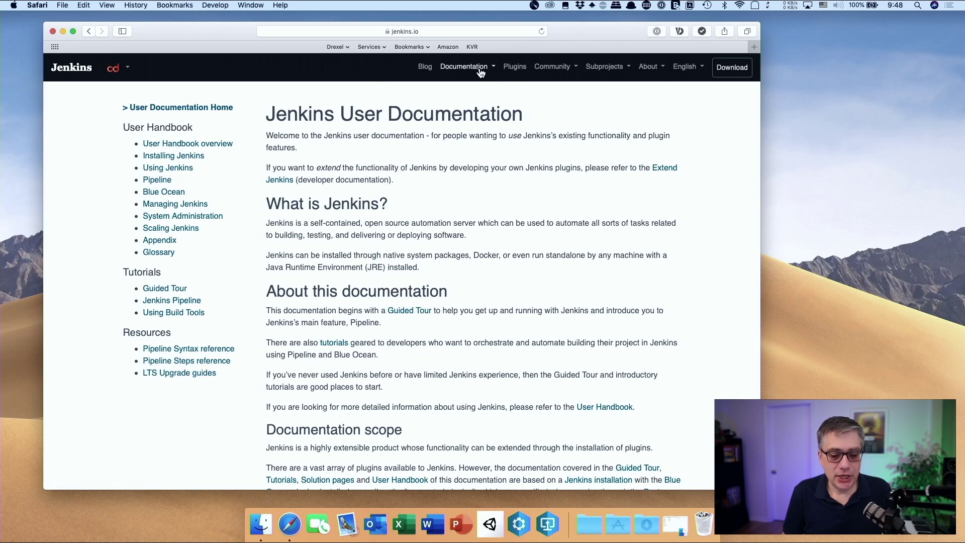
Load the local Jenkins dashboard at localhost:8080 in a new Safari tab
{"action": "left_click", "coordinate": [753, 46]}
{"action": "type", "text": "localhost:8080"}
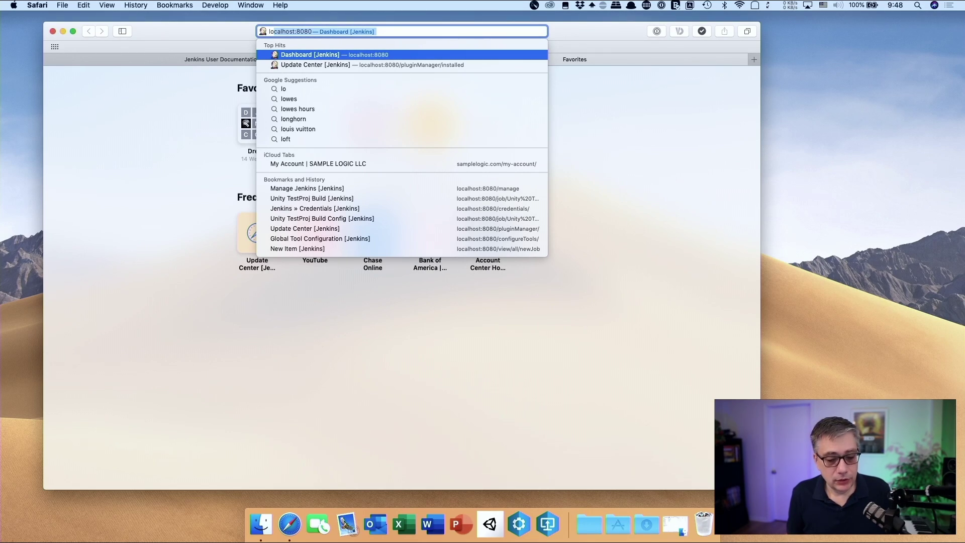
{"action": "key", "text": "Return"}
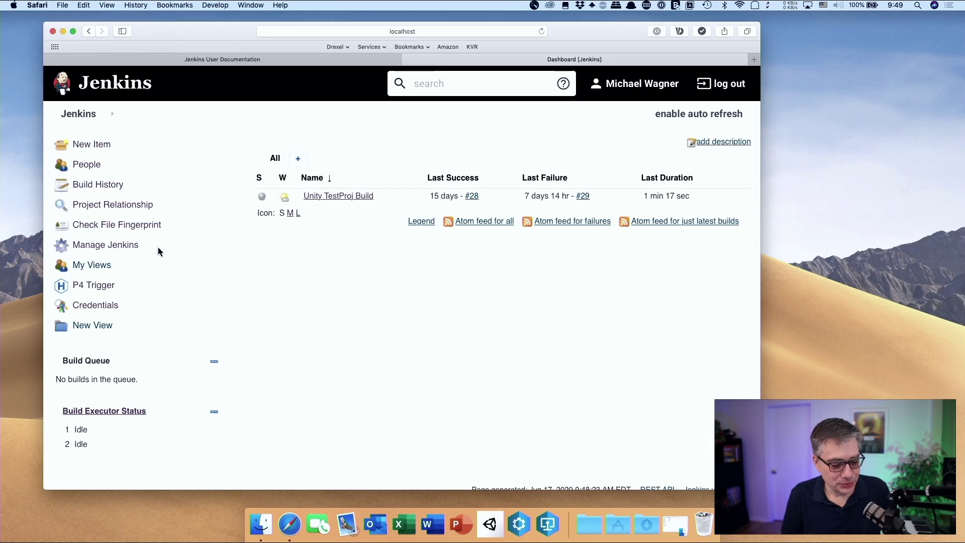
Go to Manage Jenkins and open Manage Plugins
{"action": "left_click", "coordinate": [120, 247]}
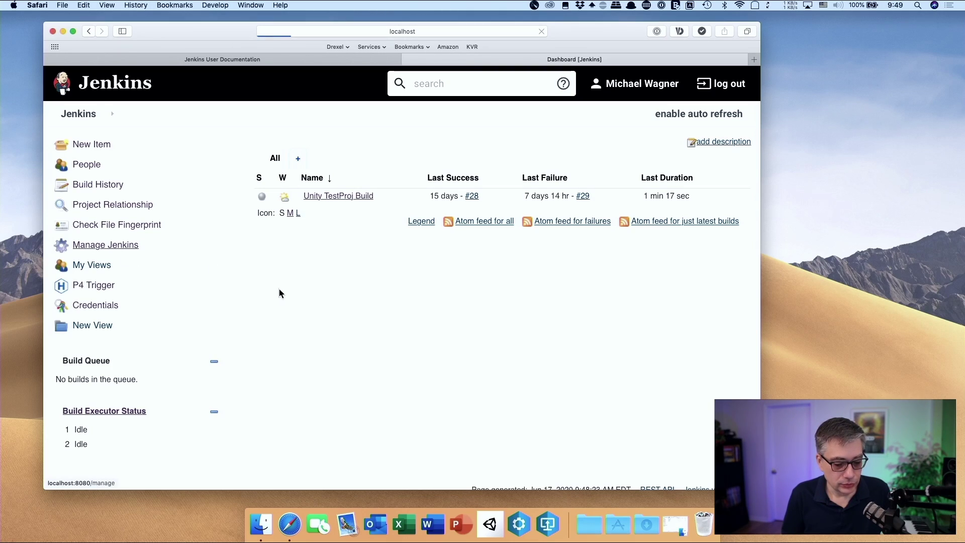
{"action": "scroll", "coordinate": [488, 316], "scroll_direction": "down", "scroll_amount": 5}
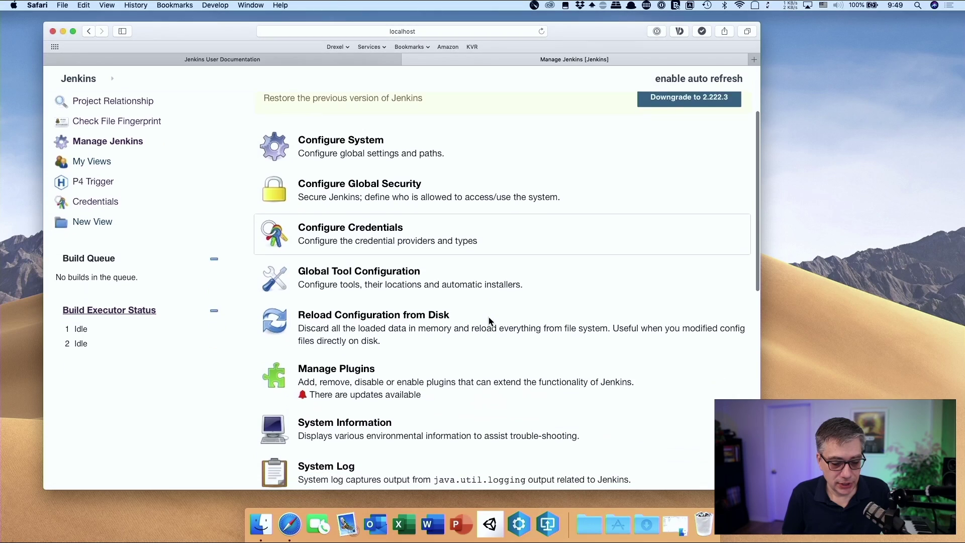
{"action": "scroll", "coordinate": [489, 317], "scroll_direction": "down", "scroll_amount": 8}
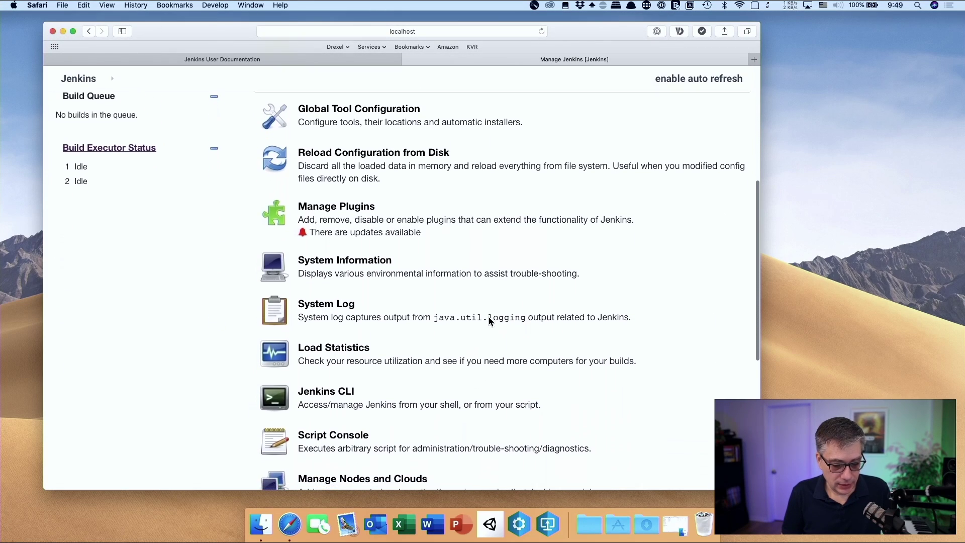
{"action": "scroll", "coordinate": [489, 317], "scroll_direction": "down", "scroll_amount": 1}
{"action": "left_click", "coordinate": [367, 210]}
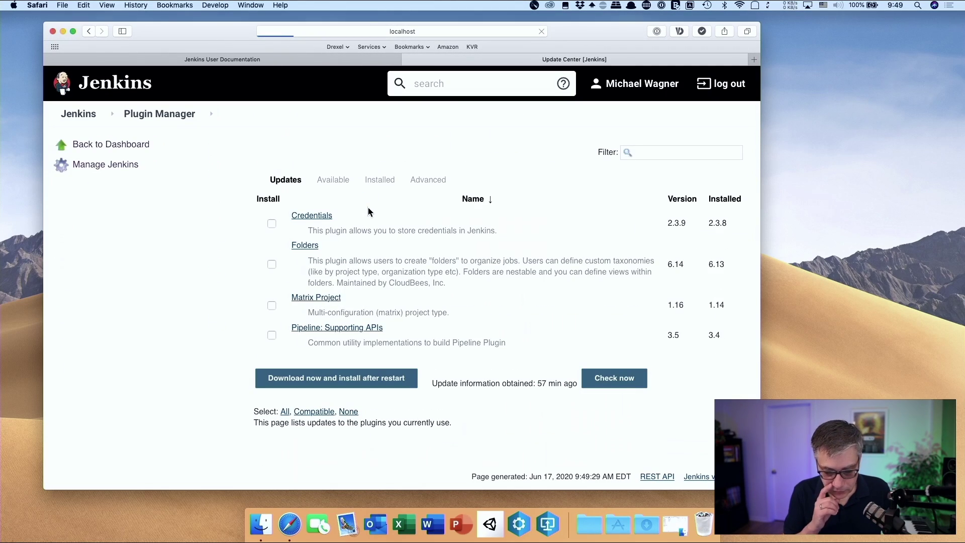
{"action": "scroll", "coordinate": [571, 343], "scroll_direction": "down", "scroll_amount": 1}
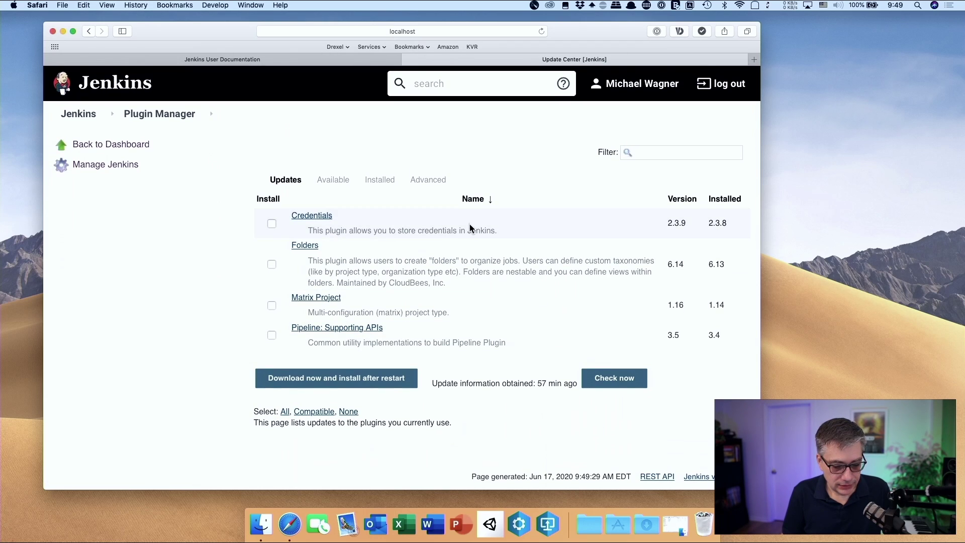
Browse the Installed plugins list to check the P4 Plugin and Unity3d plugin 1.3
{"action": "left_click", "coordinate": [382, 185]}
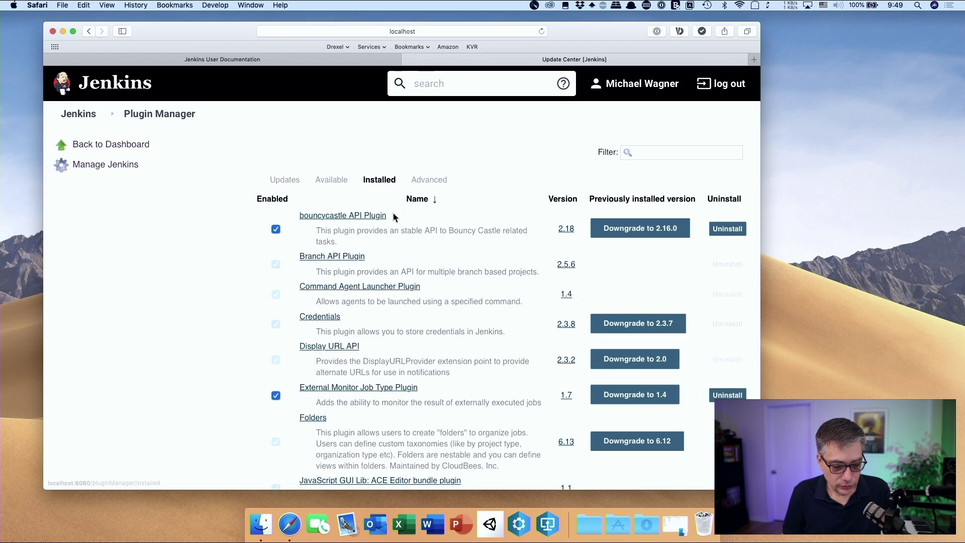
{"action": "scroll", "coordinate": [435, 316], "scroll_direction": "down", "scroll_amount": 5}
{"action": "scroll", "coordinate": [435, 315], "scroll_direction": "down", "scroll_amount": 10}
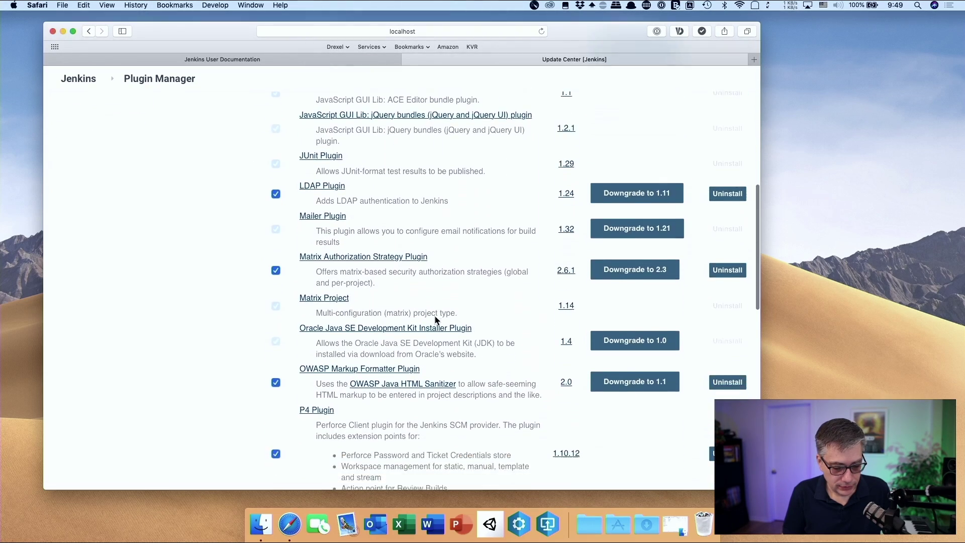
{"action": "scroll", "coordinate": [435, 316], "scroll_direction": "down", "scroll_amount": 2}
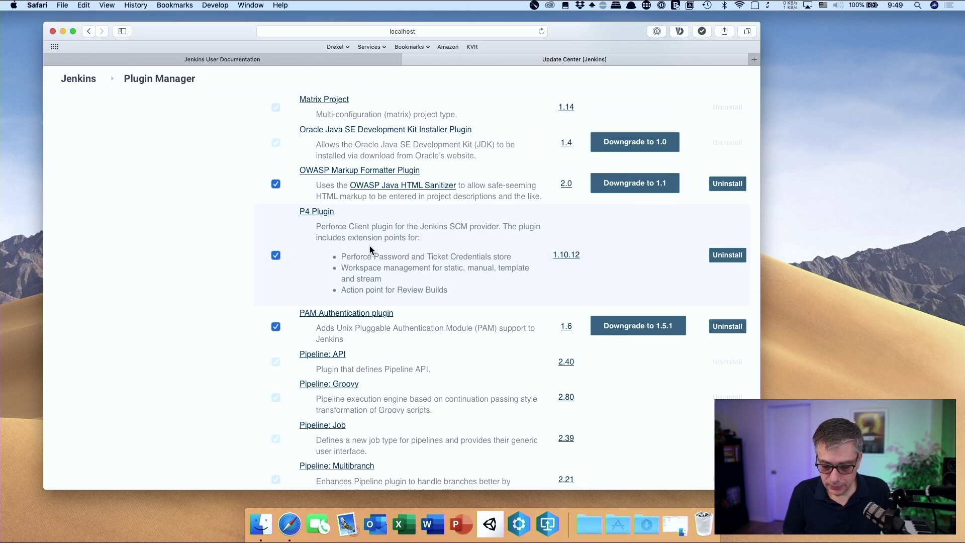
{"action": "scroll", "coordinate": [369, 246], "scroll_direction": "down", "scroll_amount": 12}
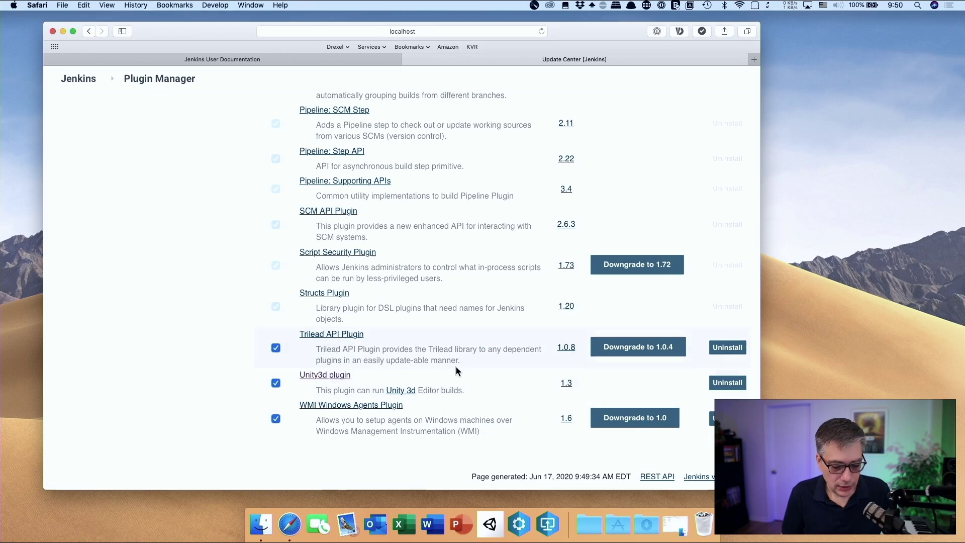
{"action": "scroll", "coordinate": [454, 371], "scroll_direction": "up", "scroll_amount": 1}
{"action": "scroll", "coordinate": [453, 371], "scroll_direction": "up", "scroll_amount": 15}
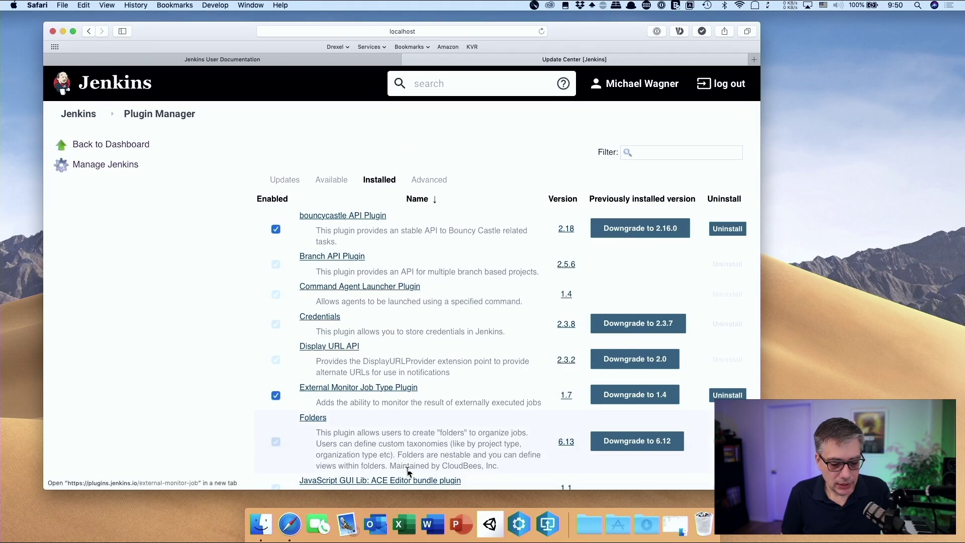
{"action": "scroll", "coordinate": [398, 304], "scroll_direction": "down", "scroll_amount": 2}
{"action": "scroll", "coordinate": [373, 242], "scroll_direction": "up", "scroll_amount": 2}
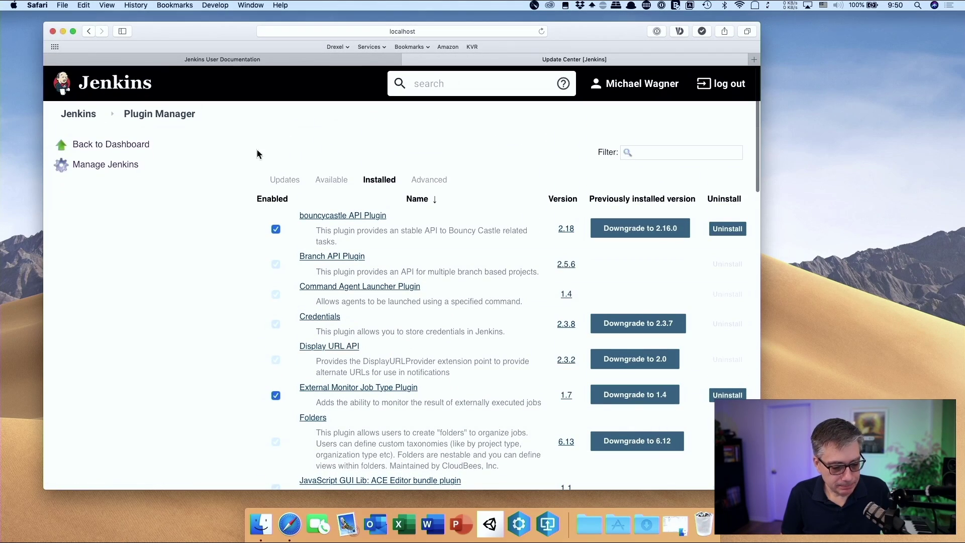
Return to the dashboard and reopen the Manage Jenkins page
{"action": "left_click", "coordinate": [128, 145]}
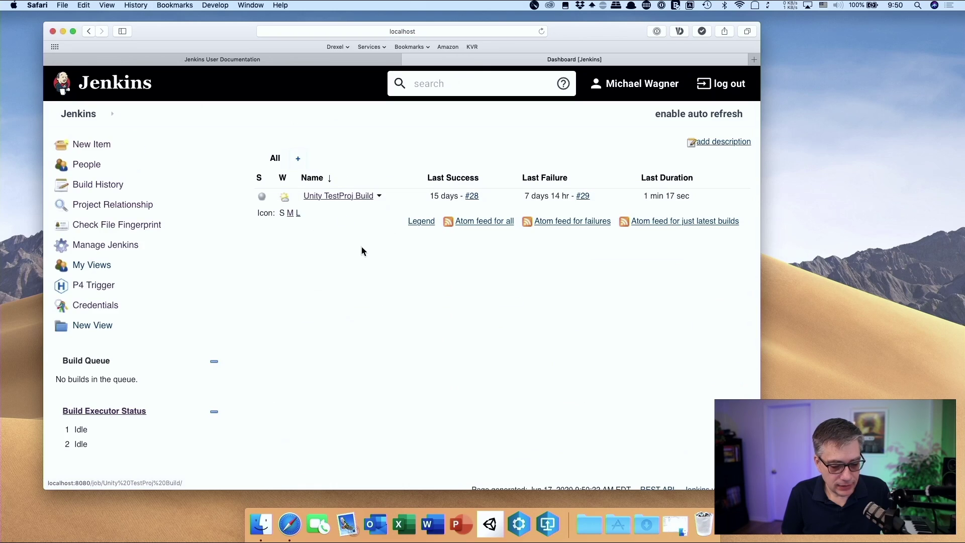
{"action": "scroll", "coordinate": [361, 250], "scroll_direction": "down", "scroll_amount": 1}
{"action": "scroll", "coordinate": [251, 267], "scroll_direction": "up", "scroll_amount": 1}
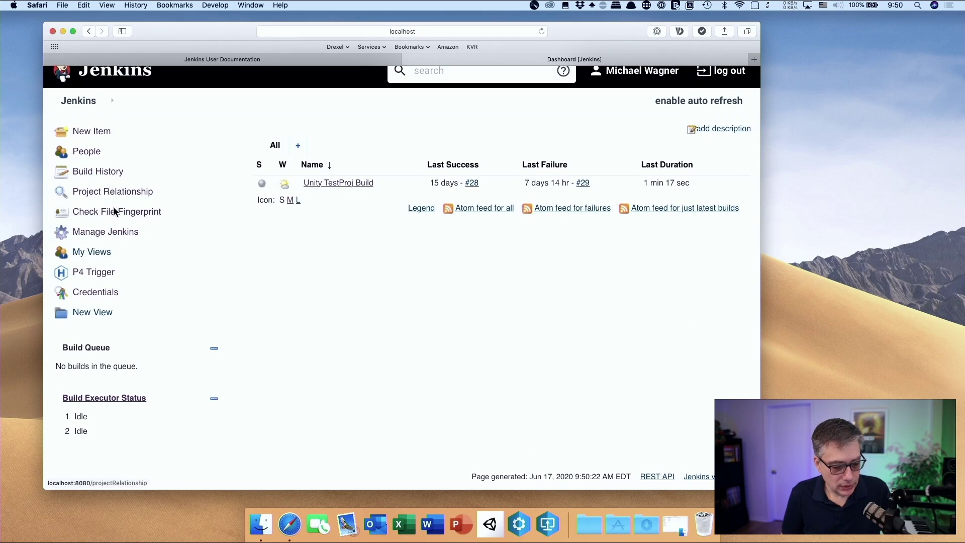
{"action": "left_click", "coordinate": [105, 232]}
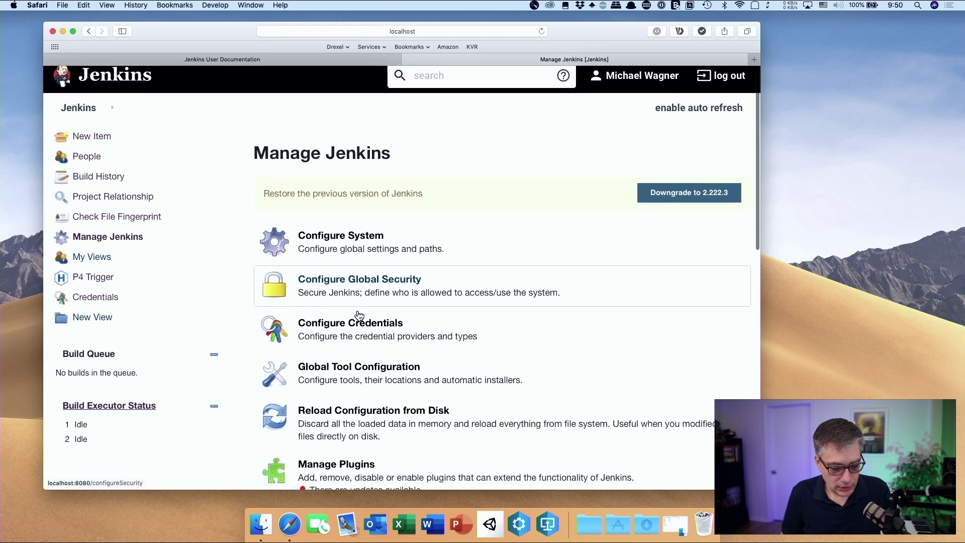
{"action": "scroll", "coordinate": [359, 315], "scroll_direction": "down", "scroll_amount": 5}
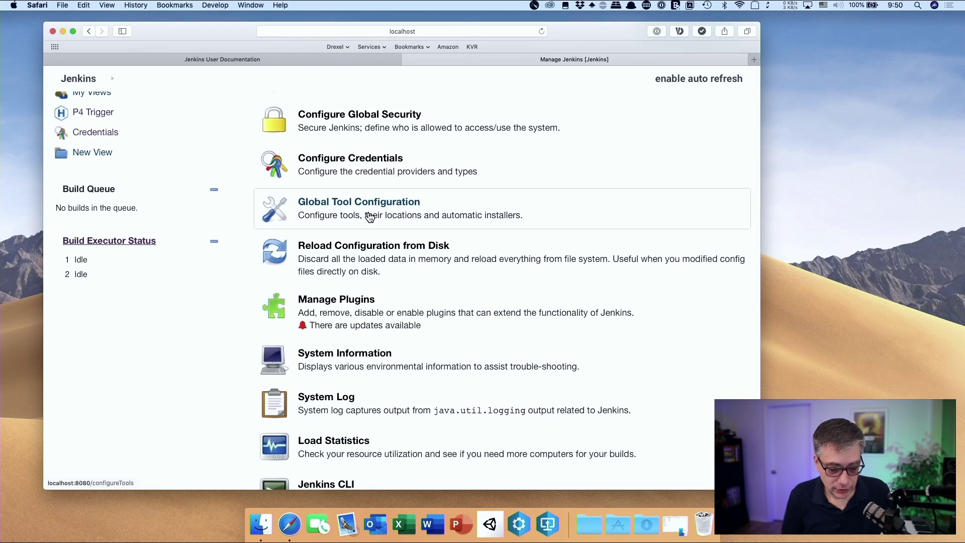
Check the Unity 2019.3.15f1 entry under Unity3d installations in Global Tool Configuration, then switch to Unity Hub
{"action": "left_click", "coordinate": [369, 211]}
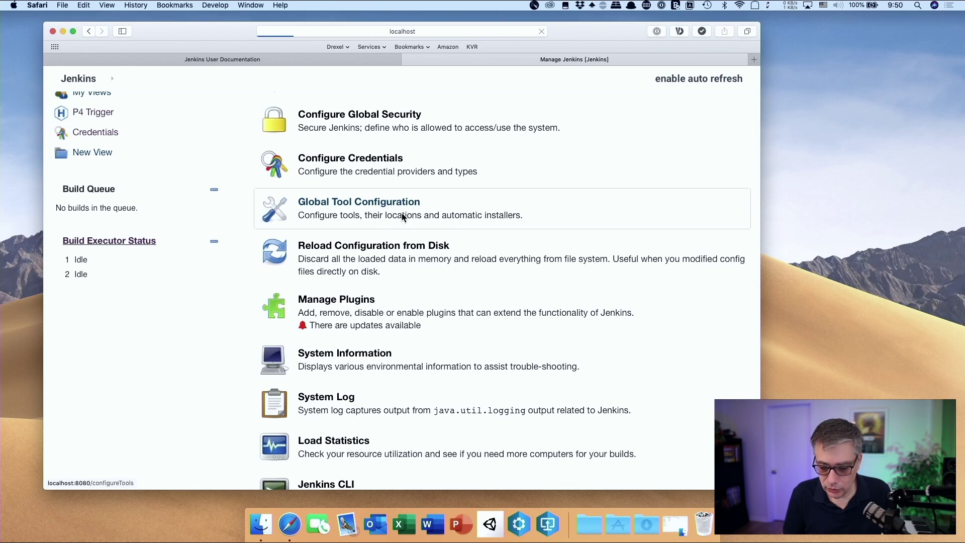
{"action": "scroll", "coordinate": [528, 322], "scroll_direction": "down", "scroll_amount": 1}
{"action": "scroll", "coordinate": [505, 361], "scroll_direction": "up", "scroll_amount": 1}
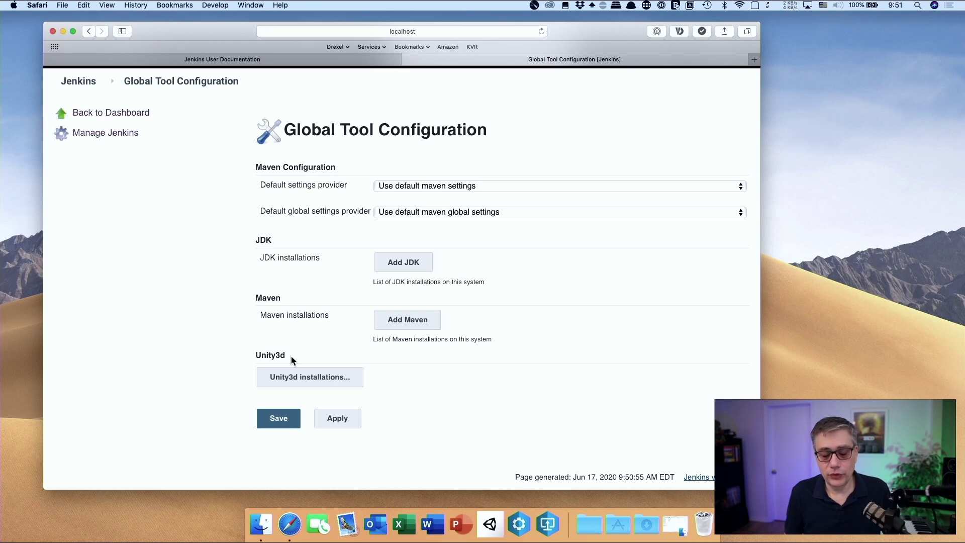
{"action": "left_click", "coordinate": [305, 380]}
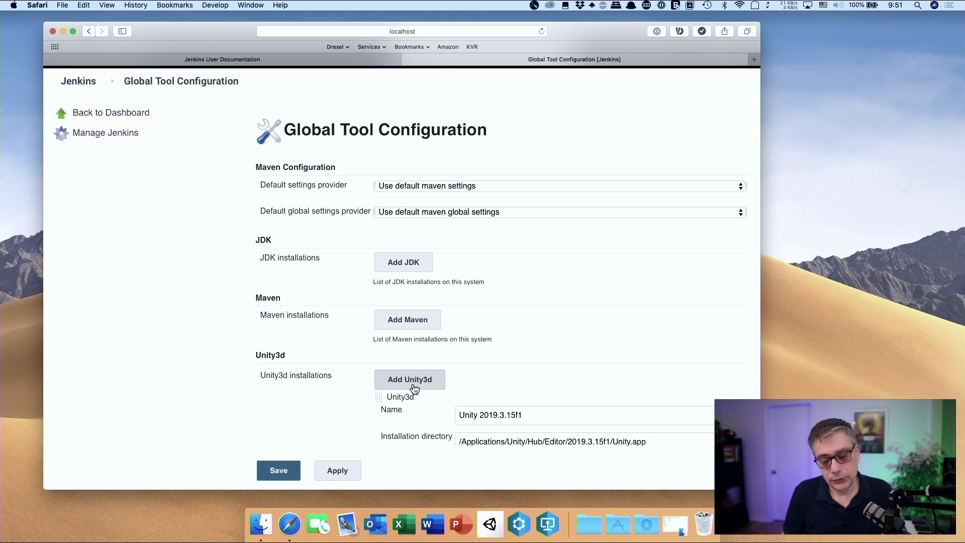
{"action": "scroll", "coordinate": [490, 390], "scroll_direction": "down", "scroll_amount": 5}
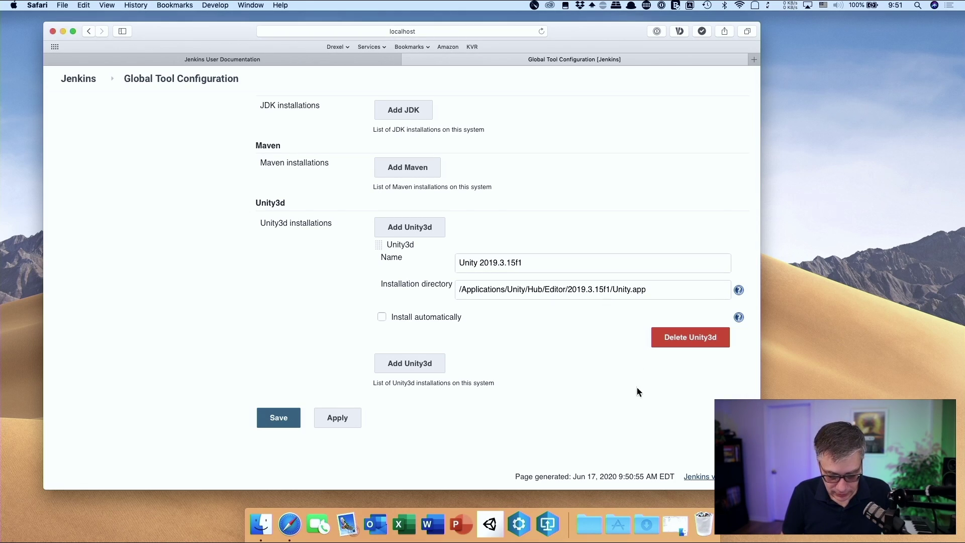
{"action": "left_click", "coordinate": [498, 524]}
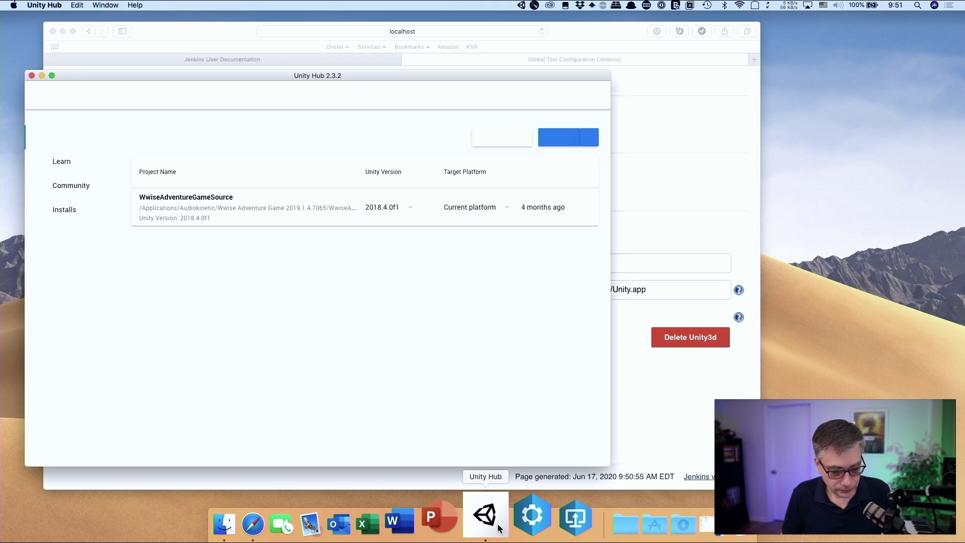
Reveal the Unity 2019.3.15f1 editor folder in Finder from Unity Hub's Installs list
{"action": "left_click", "coordinate": [80, 220]}
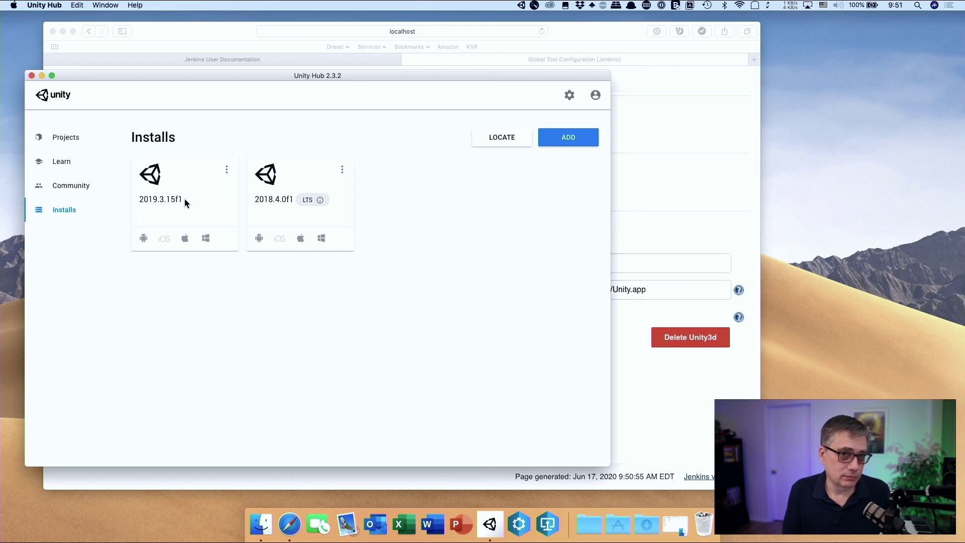
{"action": "mouse_move", "coordinate": [149, 207]}
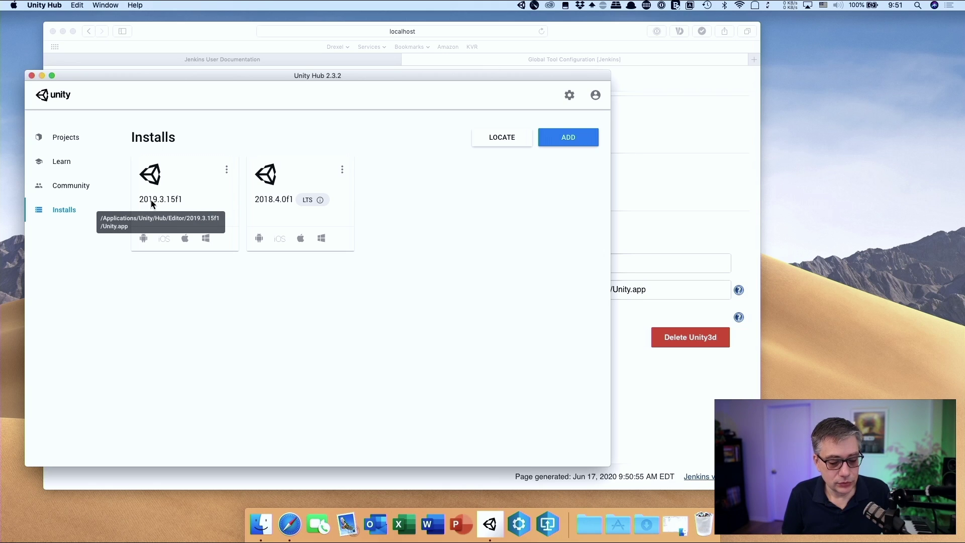
{"action": "left_click", "coordinate": [227, 169]}
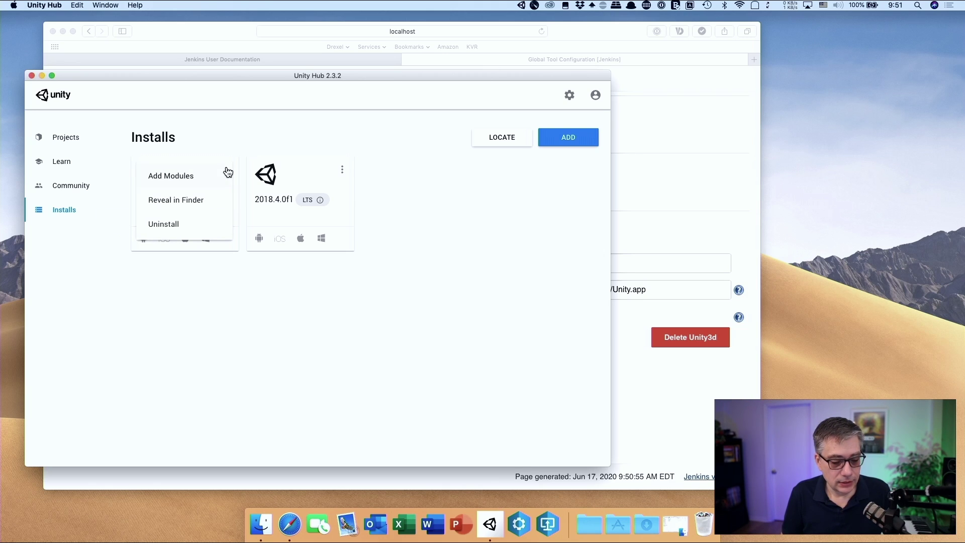
{"action": "left_click", "coordinate": [193, 200]}
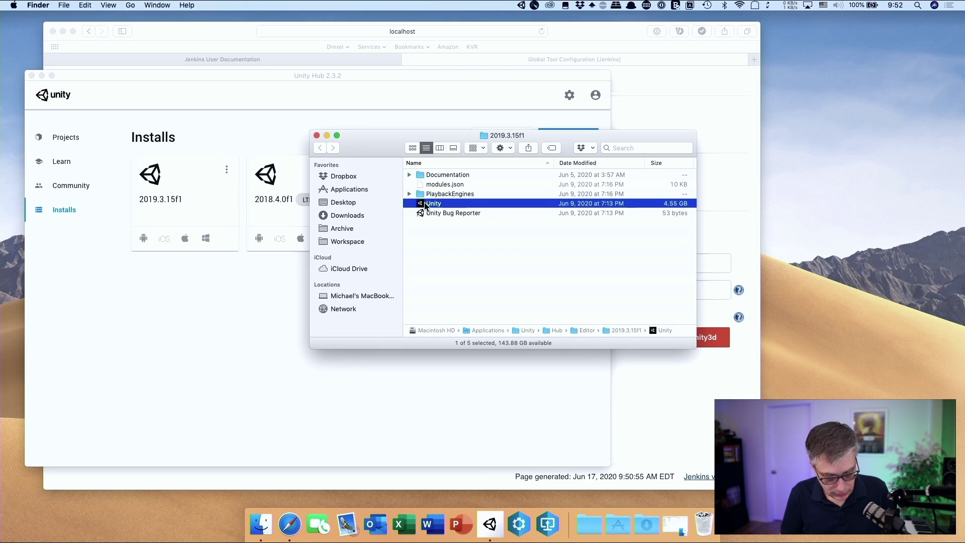
Copy the Unity app's full pathname and close the Finder window
{"action": "right_click", "coordinate": [424, 202]}
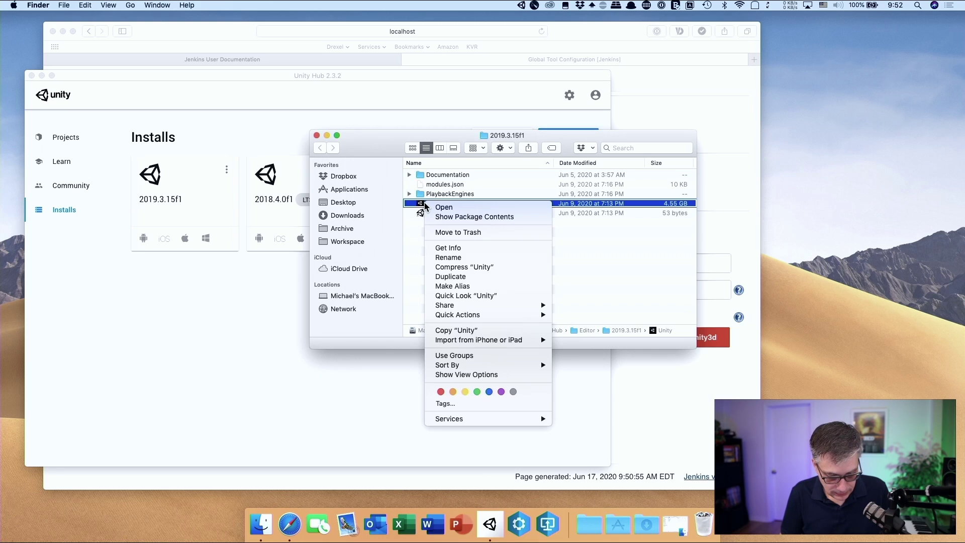
{"action": "key", "text": "alt"}
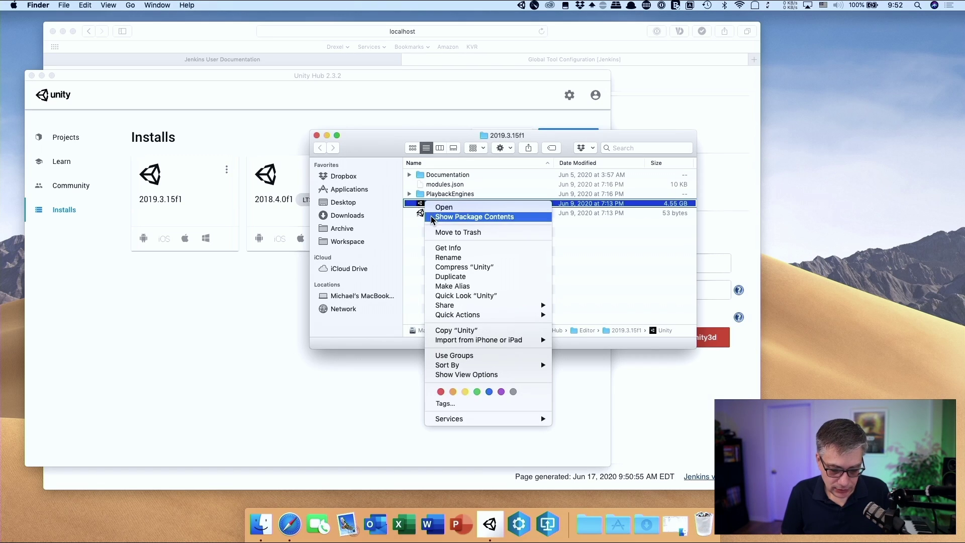
{"action": "key", "text": "alt"}
{"action": "key", "text": "alt"}
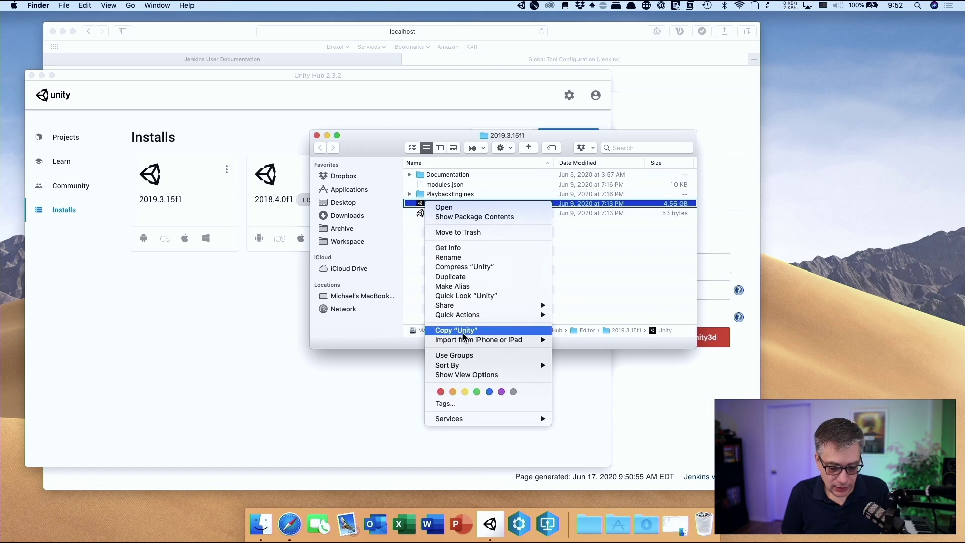
{"action": "key", "text": "alt"}
{"action": "key", "text": "alt"}
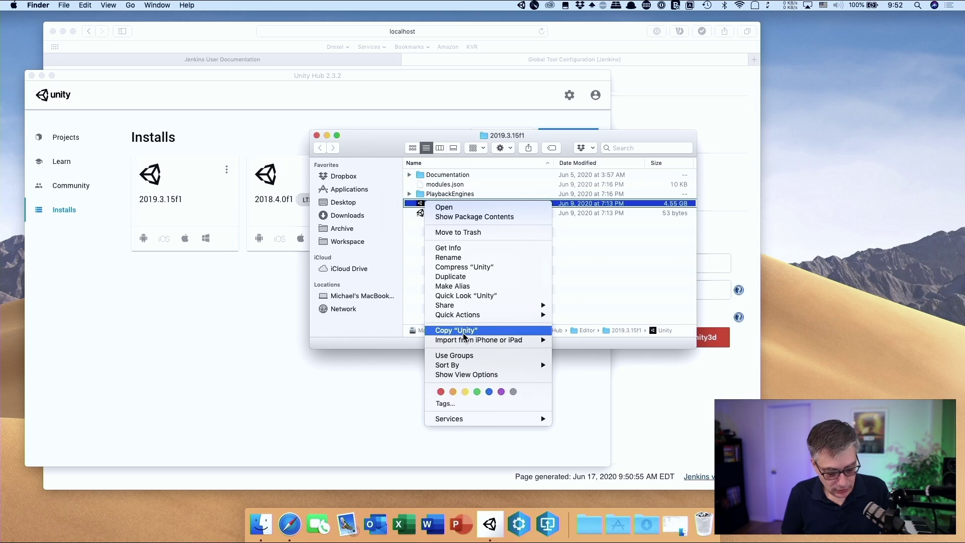
{"action": "key", "text": "alt"}
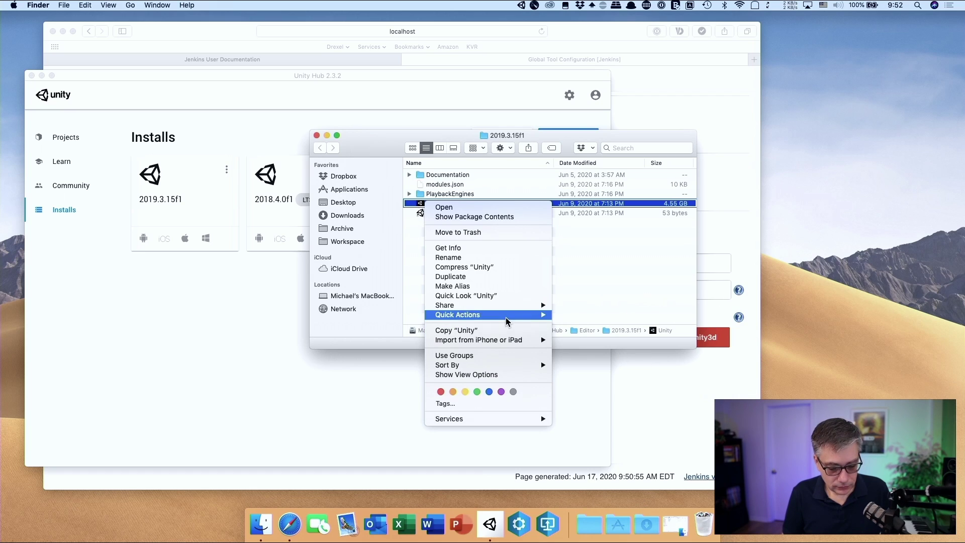
{"action": "mouse_move", "coordinate": [481, 307]}
{"action": "key", "text": "alt"}
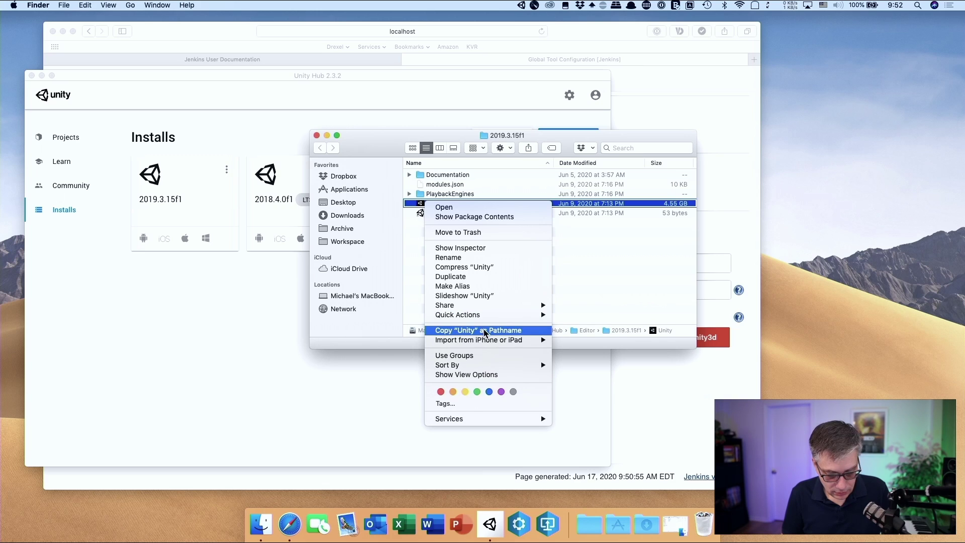
{"action": "left_click", "coordinate": [484, 331]}
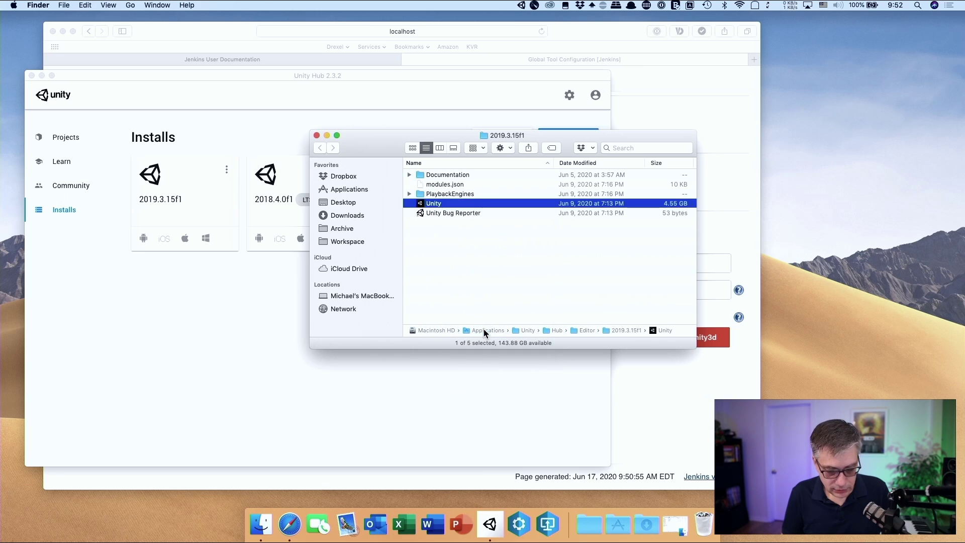
{"action": "left_click", "coordinate": [316, 136]}
Set the Unity installation directory to /Applications/Unity/Hub/Editor/2019.3.15f1/Unity.app and save
{"action": "left_click", "coordinate": [32, 75]}
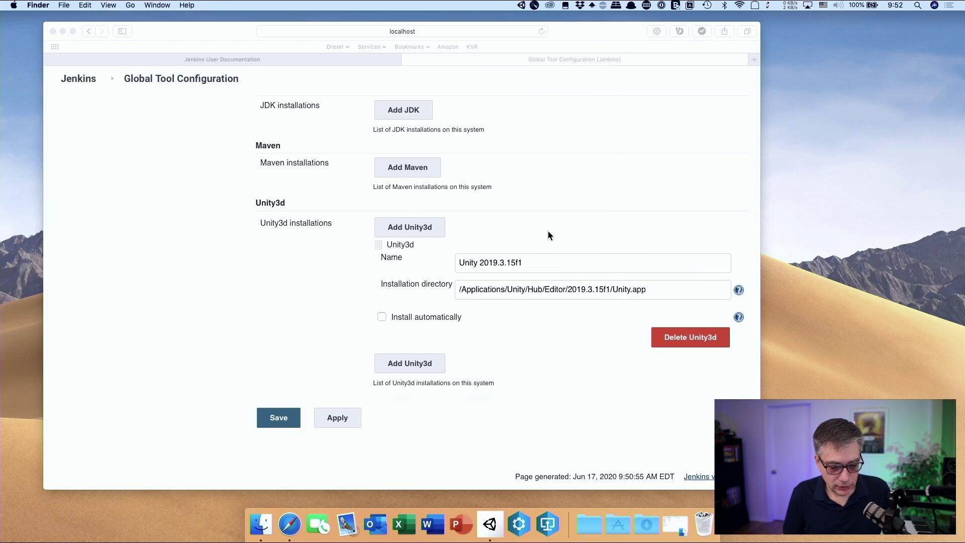
{"action": "left_click", "coordinate": [652, 290]}
{"action": "left_click_drag", "start_coordinate": [652, 289], "coordinate": [440, 278]}
{"action": "right_click", "coordinate": [525, 288]}
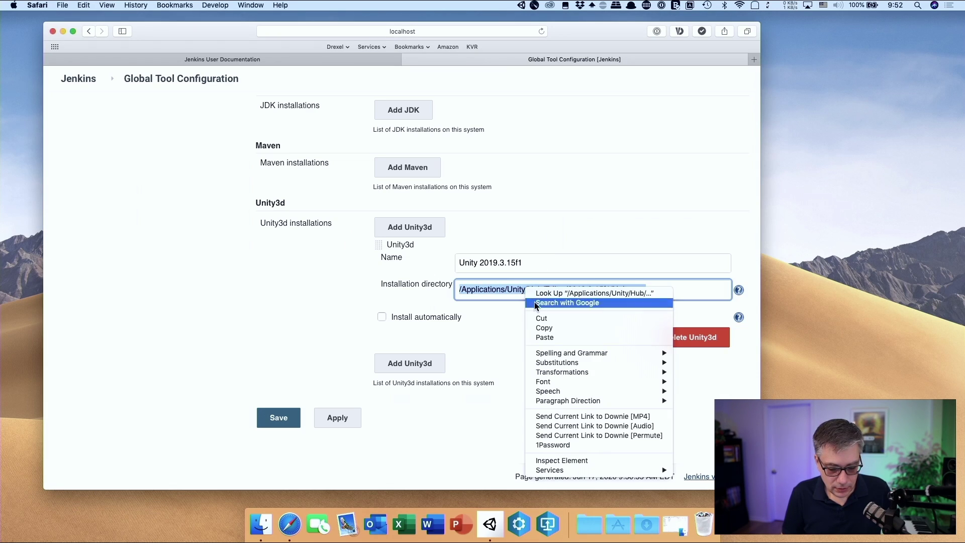
{"action": "left_click", "coordinate": [551, 337]}
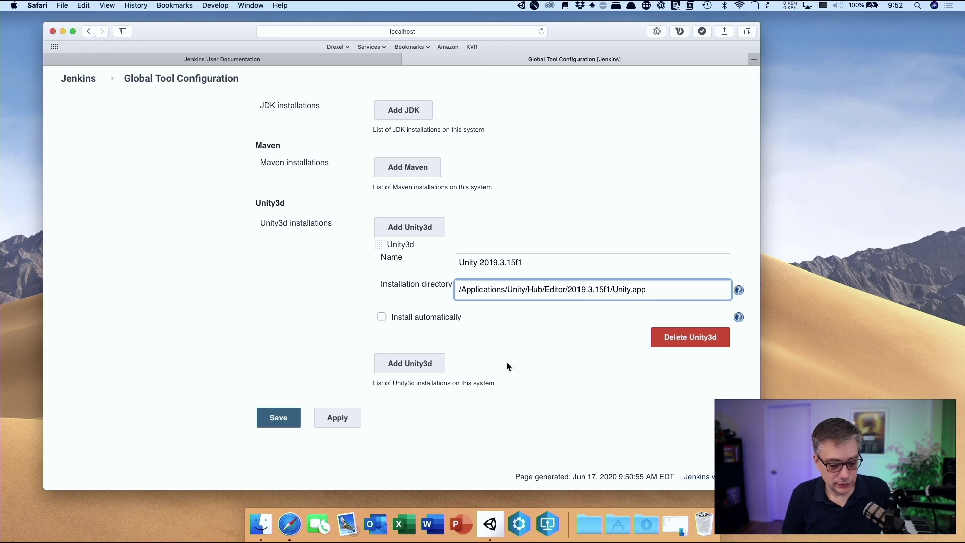
{"action": "left_click", "coordinate": [276, 422]}
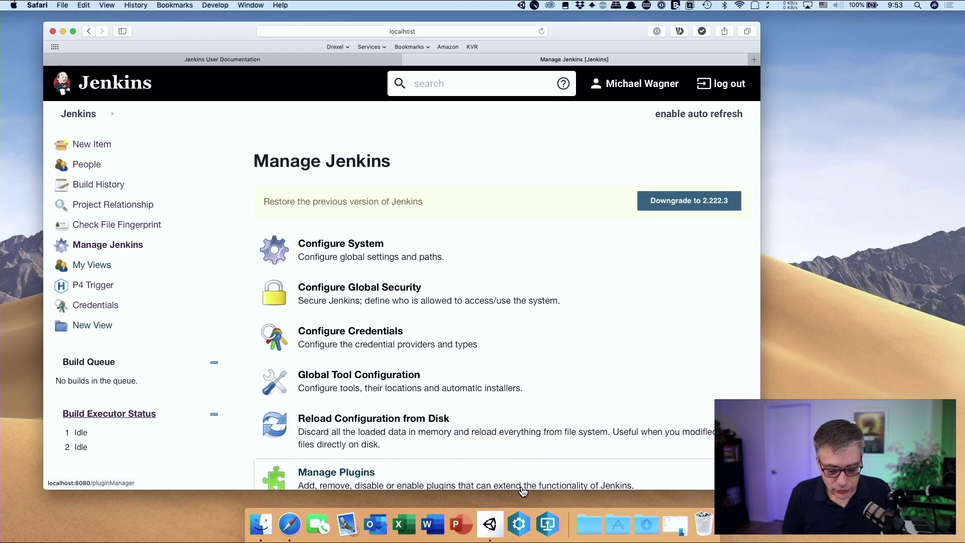
Change the P4V connection user to Jenkins
{"action": "left_click", "coordinate": [543, 522]}
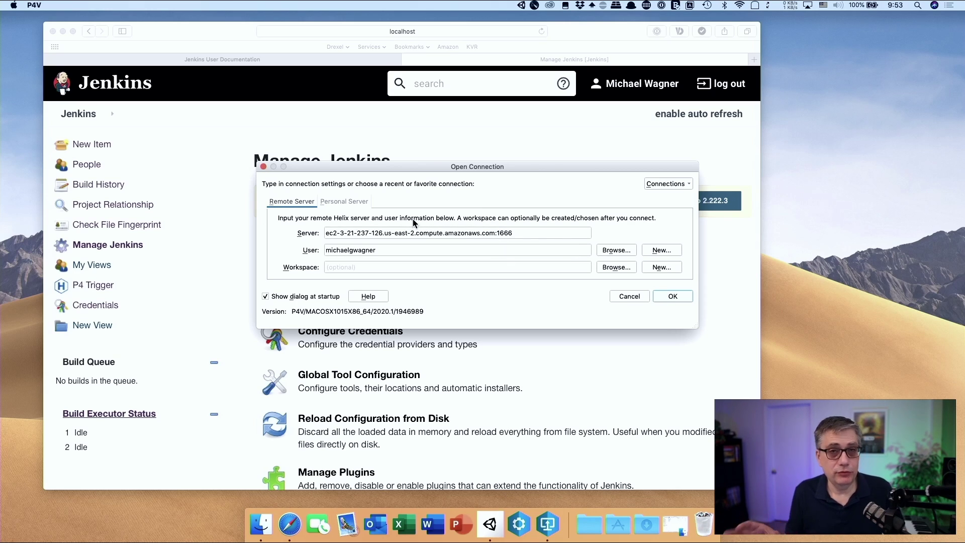
{"action": "double_click", "coordinate": [387, 253]}
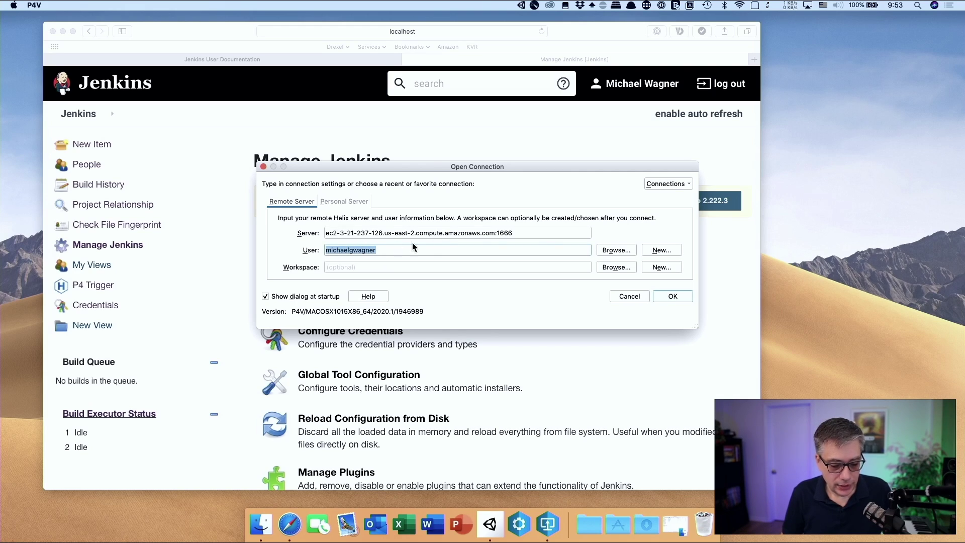
{"action": "left_click", "coordinate": [623, 250]}
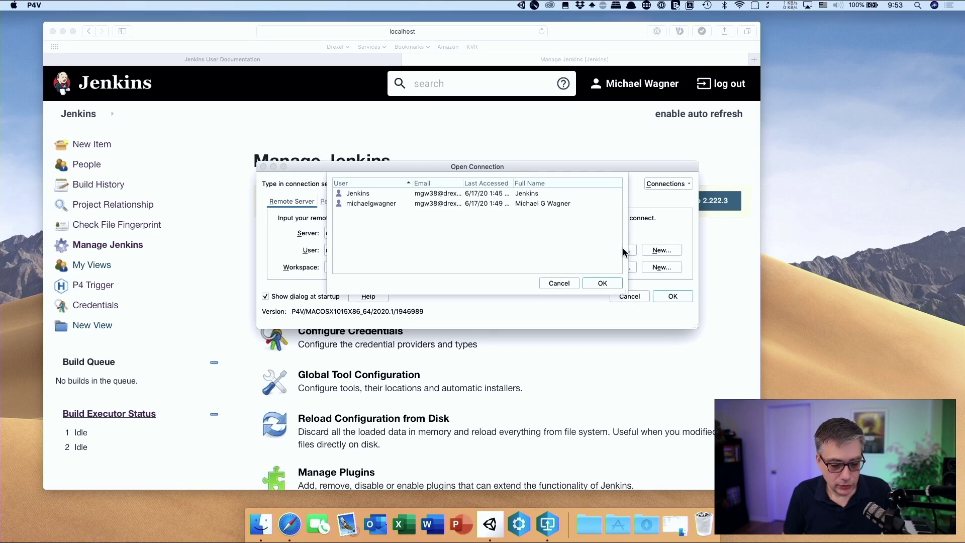
{"action": "left_click", "coordinate": [366, 194]}
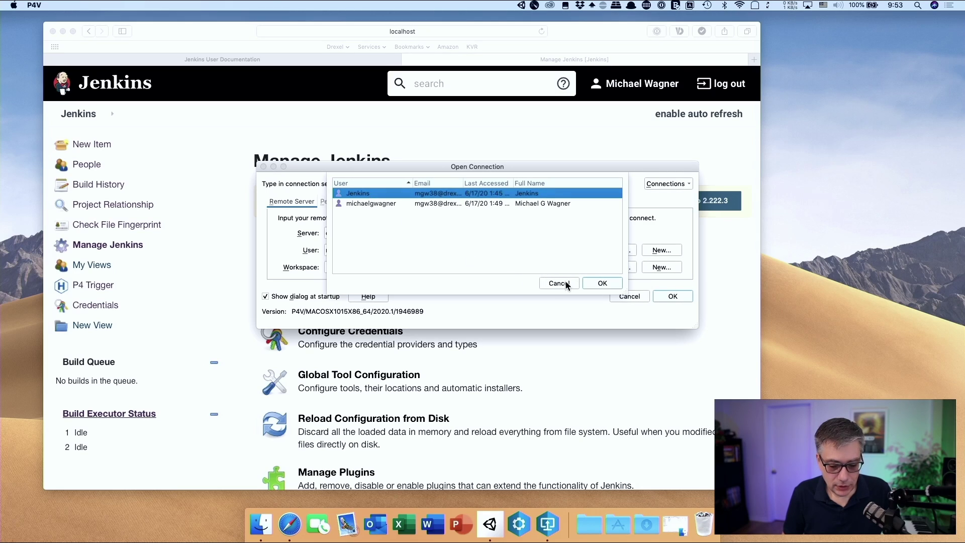
{"action": "left_click", "coordinate": [609, 283]}
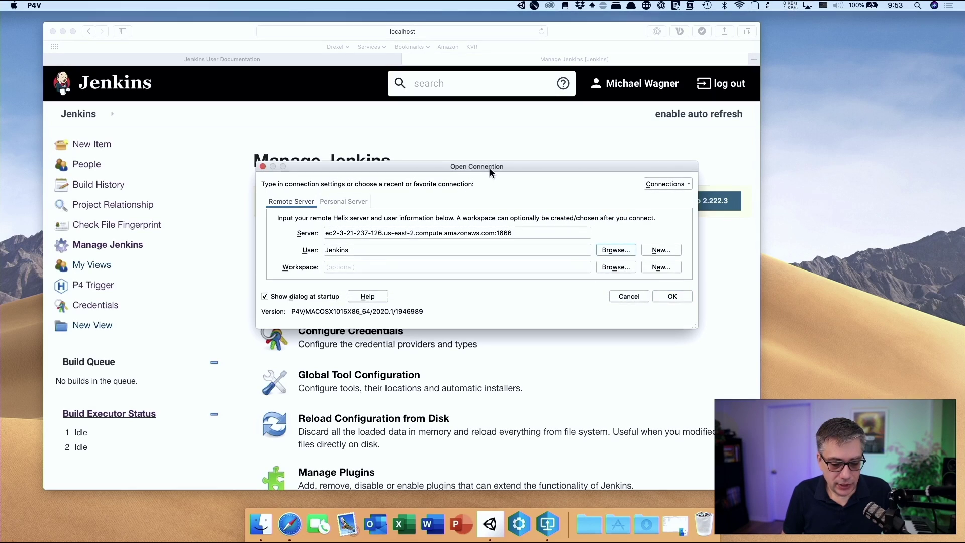
{"action": "left_click_drag", "start_coordinate": [490, 168], "coordinate": [430, 137]}
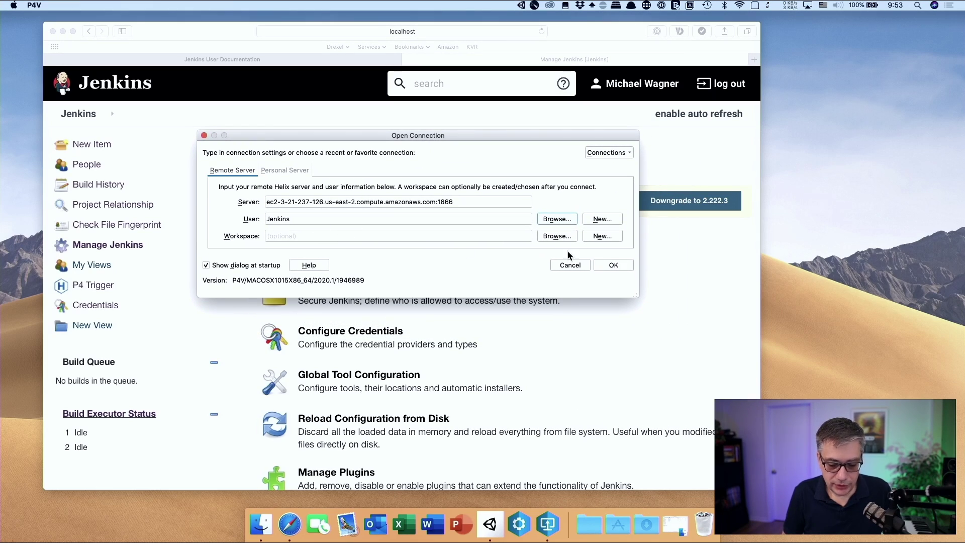
Start a new workspace, supplying the Jenkins user's password
{"action": "left_click", "coordinate": [602, 235]}
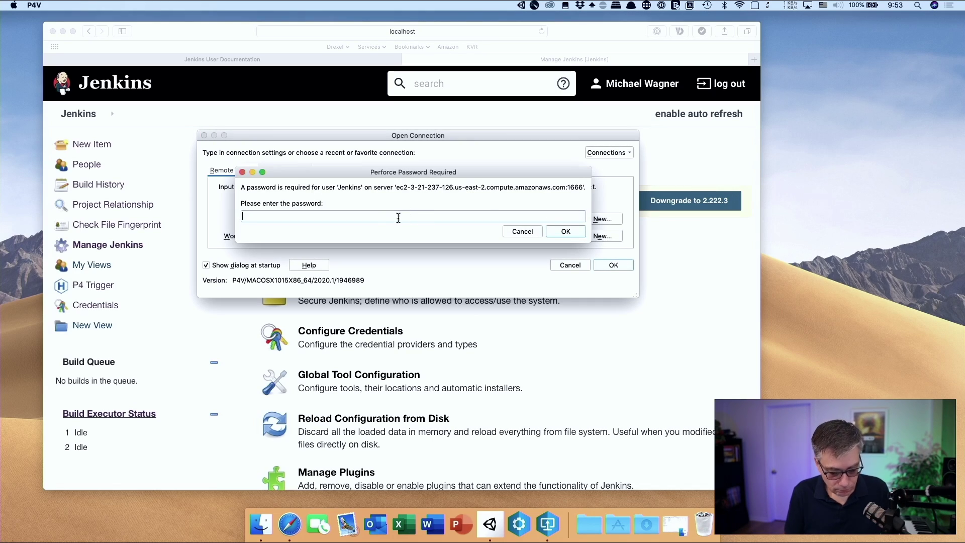
{"action": "type", "text": "•••••"}
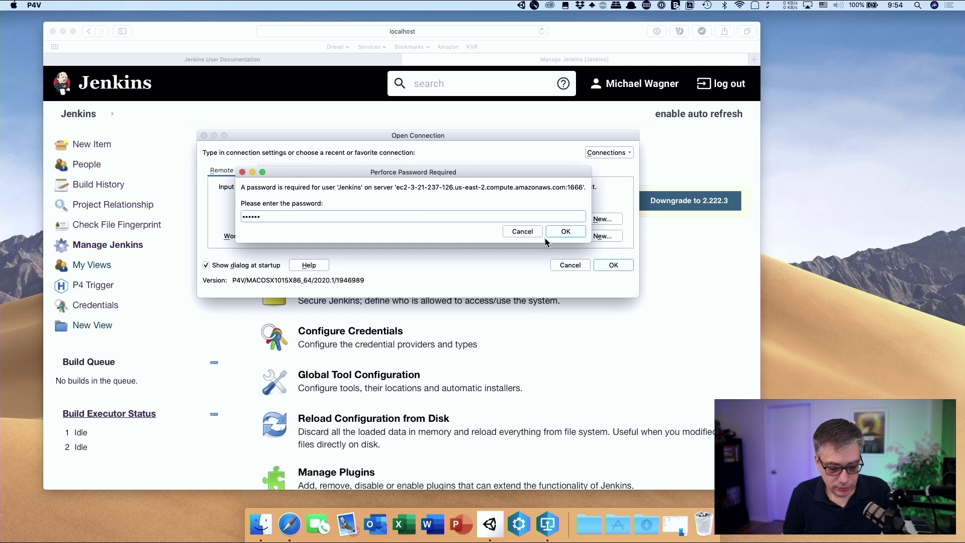
{"action": "left_click", "coordinate": [564, 231]}
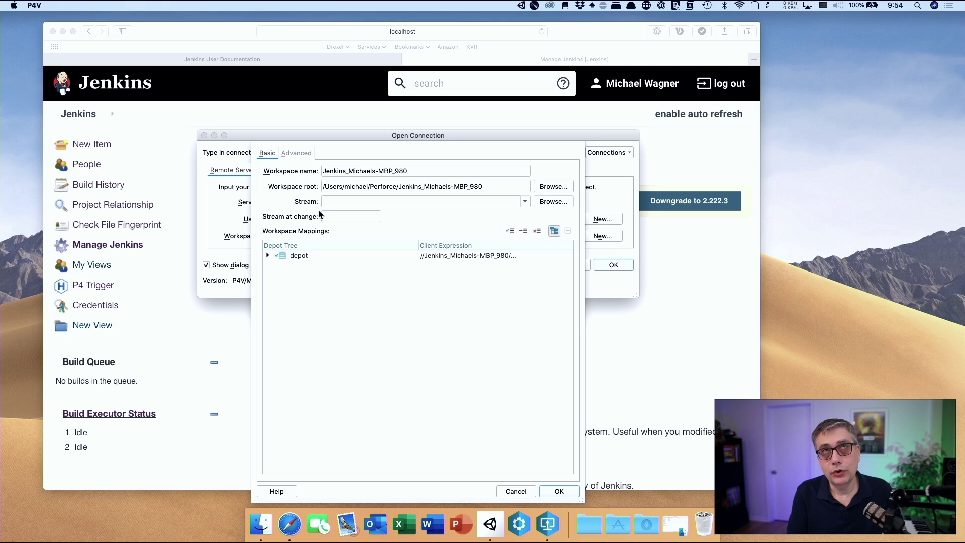
Create the new workspace with its root set to /Perforce on Macintosh HD
{"action": "left_click", "coordinate": [300, 256]}
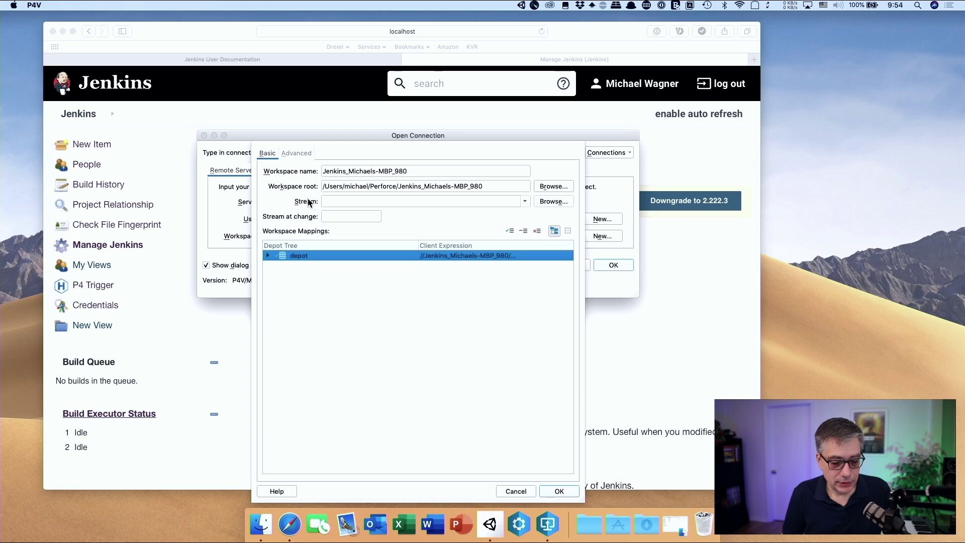
{"action": "left_click", "coordinate": [563, 186]}
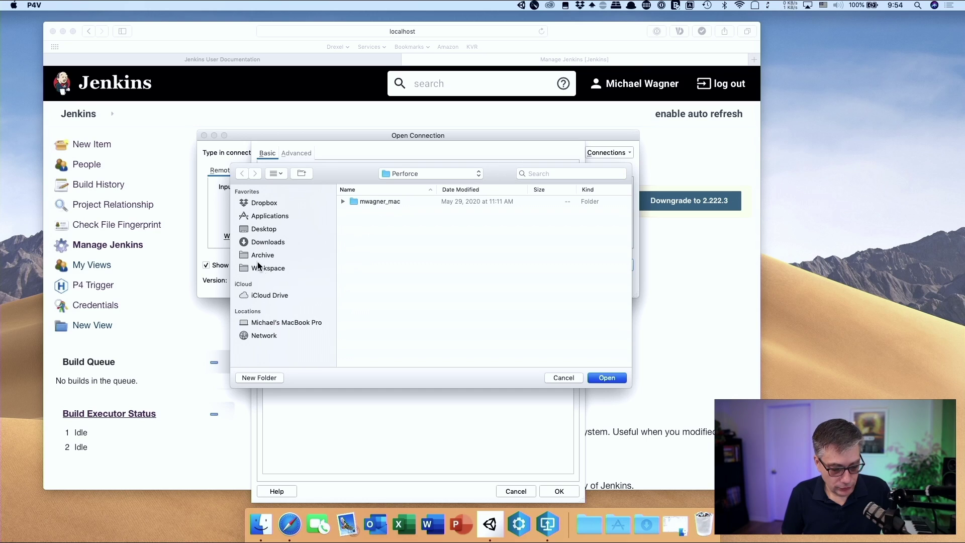
{"action": "left_click", "coordinate": [267, 272]}
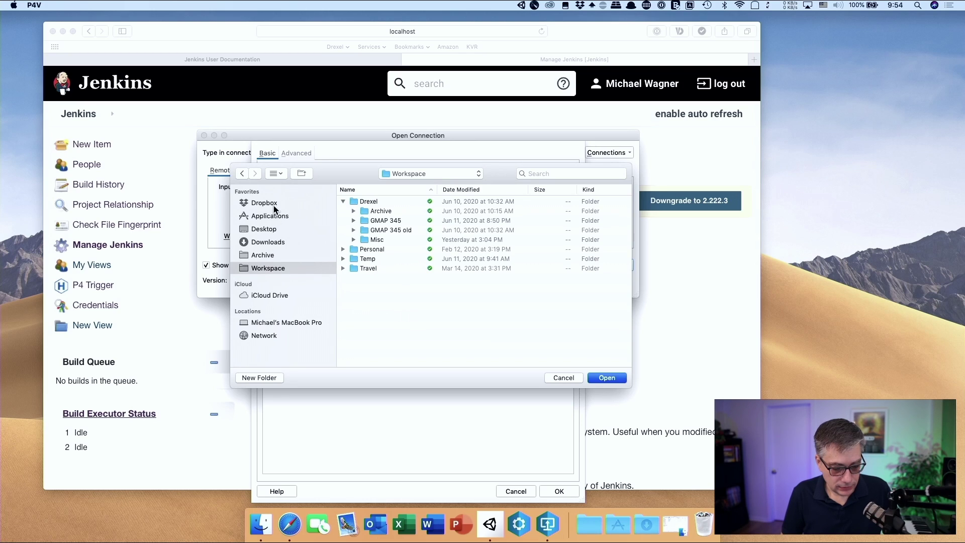
{"action": "left_click", "coordinate": [282, 323]}
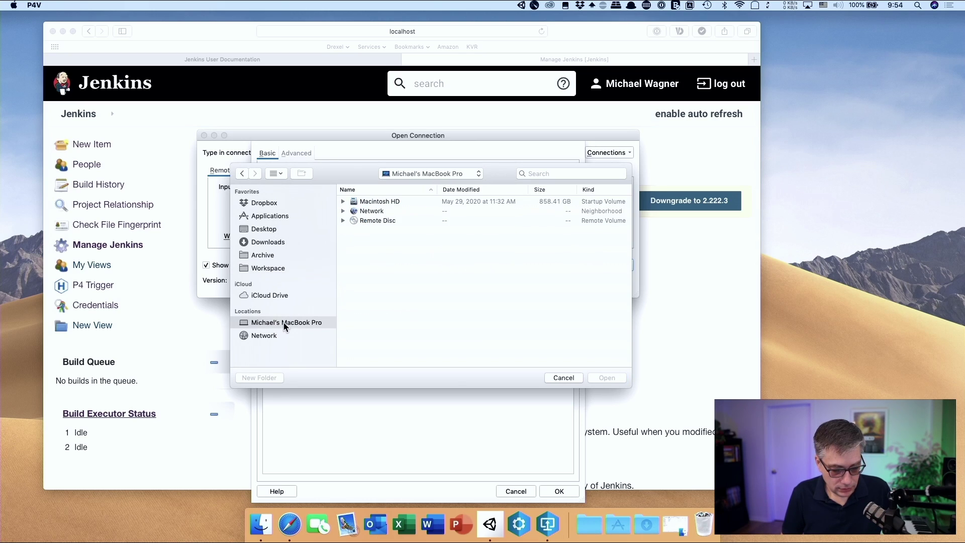
{"action": "double_click", "coordinate": [383, 203]}
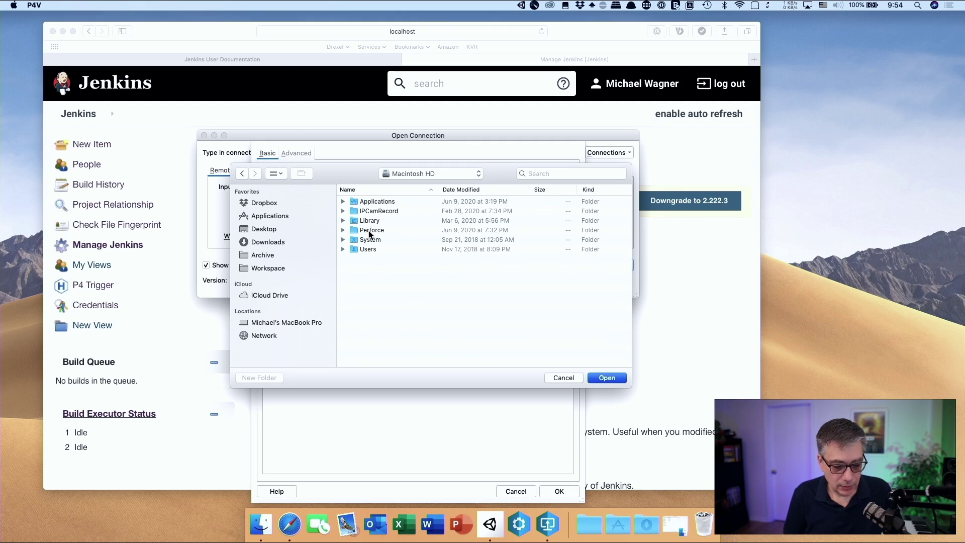
{"action": "left_click", "coordinate": [369, 230]}
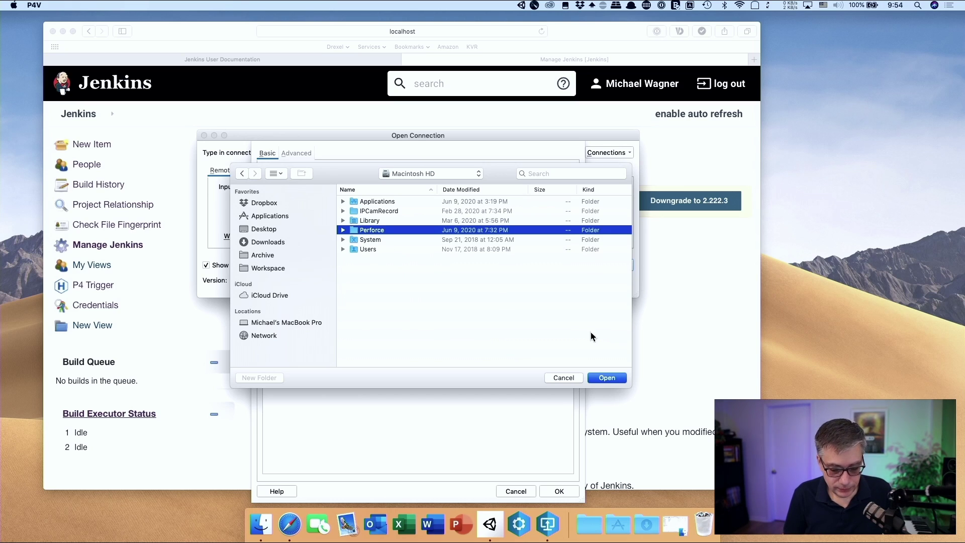
{"action": "left_click", "coordinate": [607, 378]}
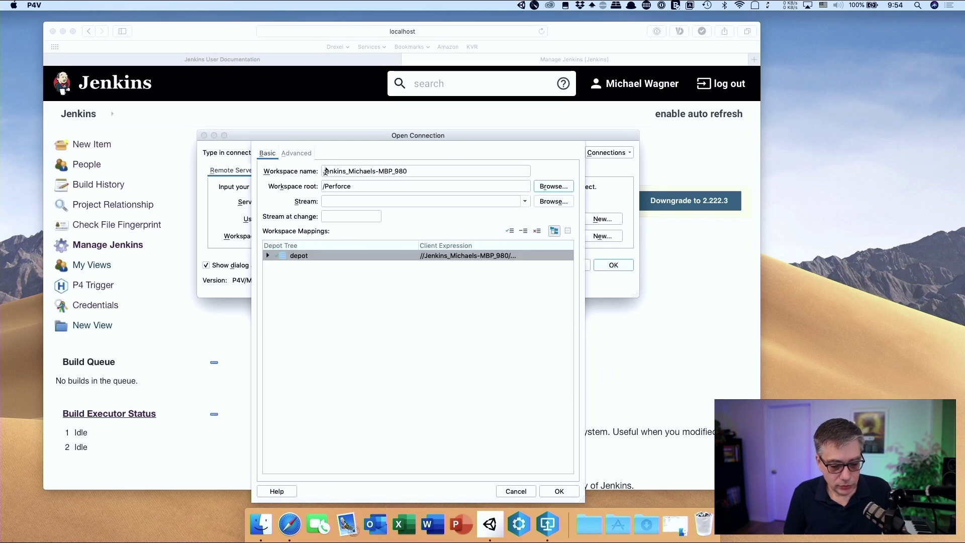
{"action": "left_click", "coordinate": [559, 491]}
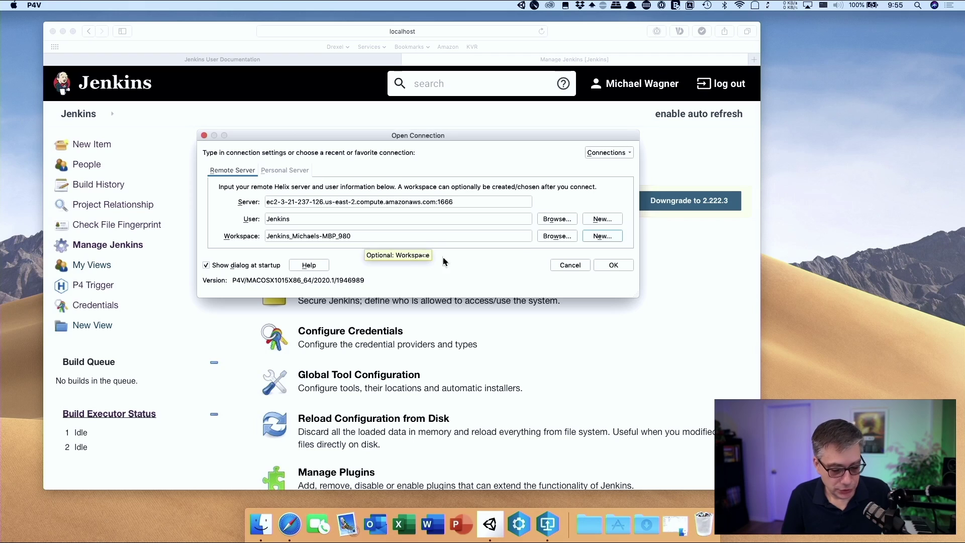
Copy the Jenkins workspace name, then connect to the Perforce server
{"action": "left_click", "coordinate": [364, 236]}
{"action": "triple_click", "coordinate": [364, 236]}
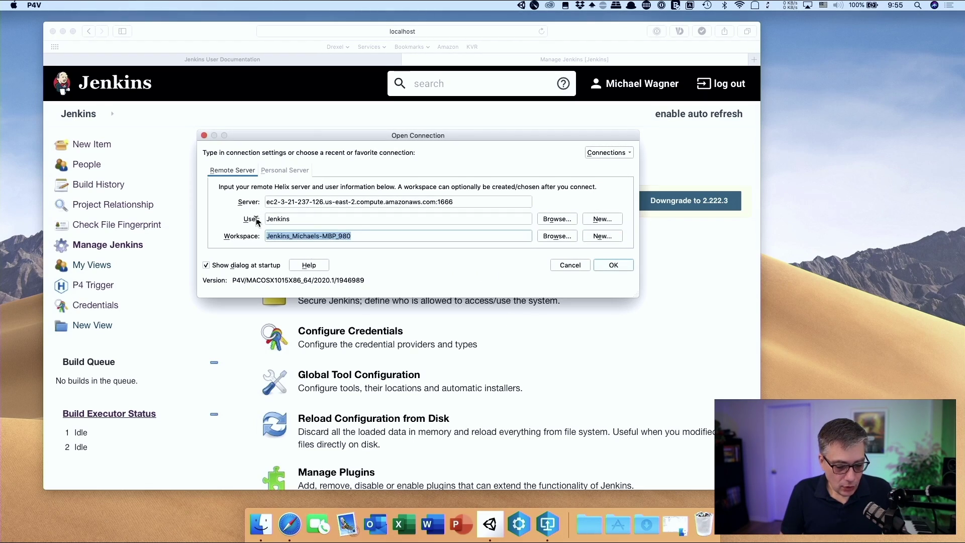
{"action": "right_click", "coordinate": [298, 239]}
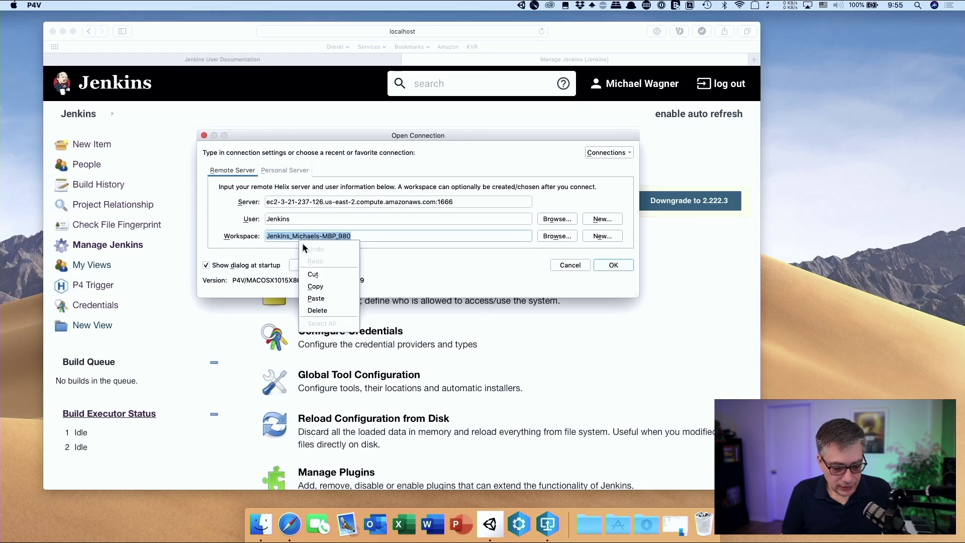
{"action": "left_click", "coordinate": [327, 286]}
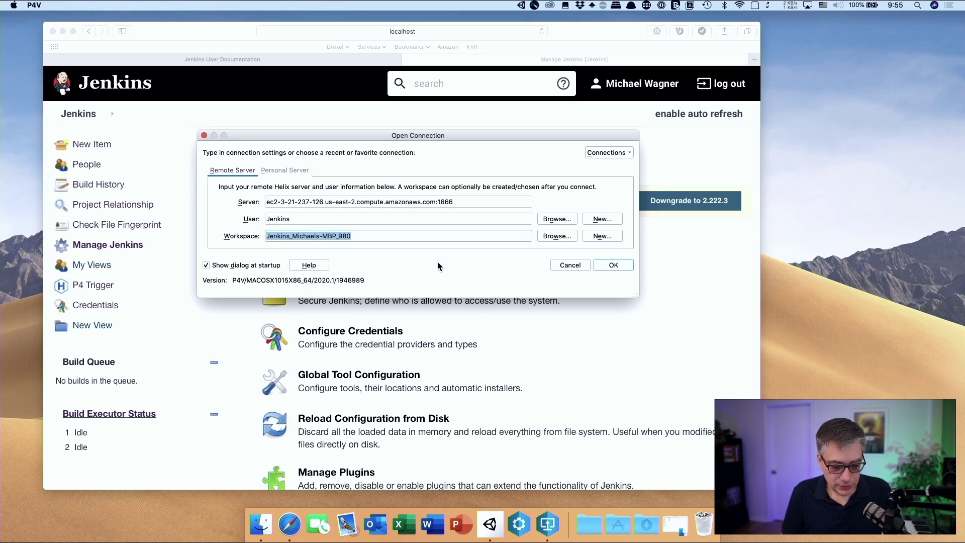
{"action": "left_click", "coordinate": [618, 268]}
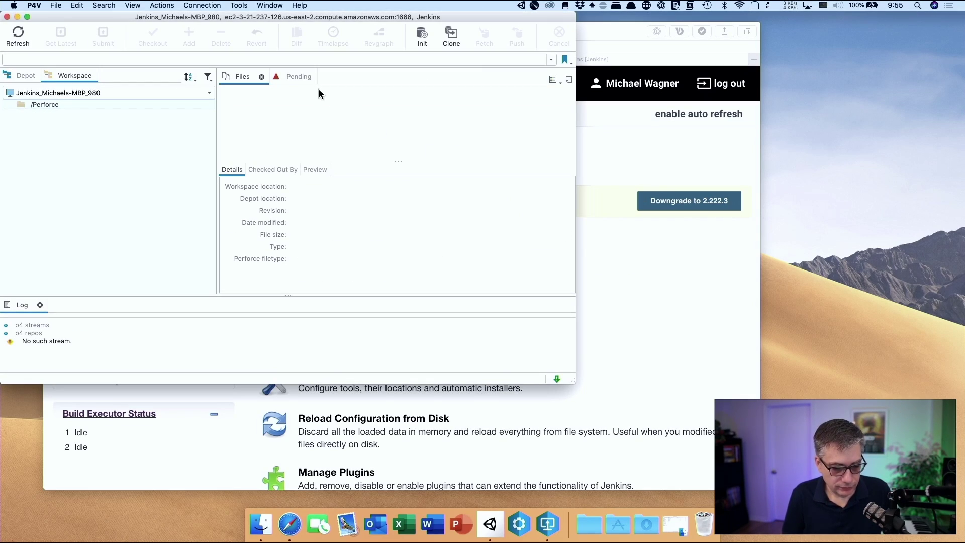
Get the latest //depot files (26 files) into the PerforceExample workspace
{"action": "left_click_drag", "start_coordinate": [107, 20], "coordinate": [255, 34]}
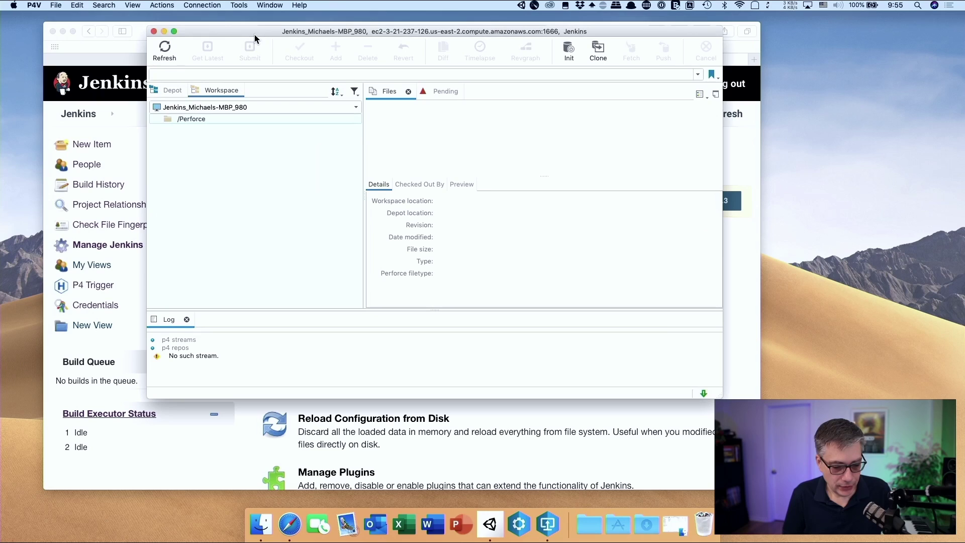
{"action": "left_click", "coordinate": [173, 90]}
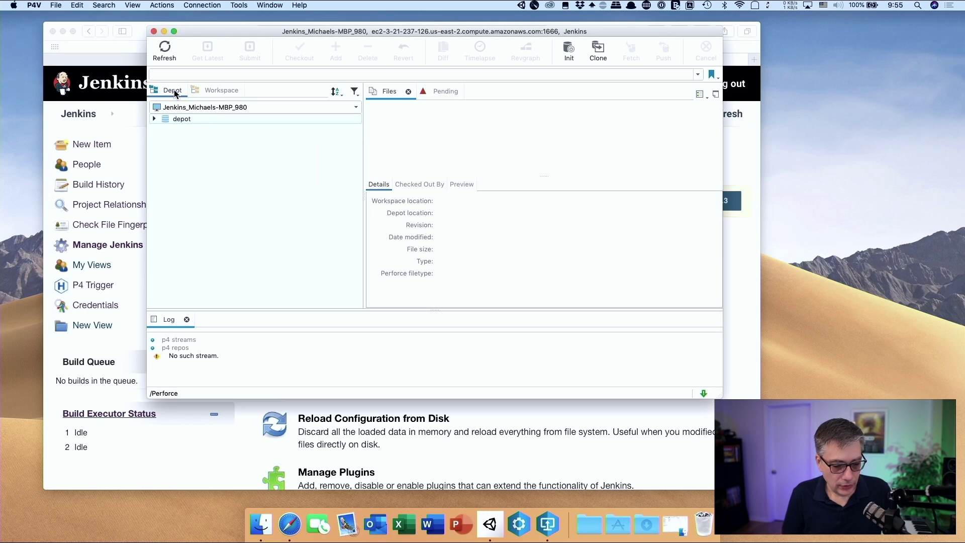
{"action": "left_click", "coordinate": [178, 119]}
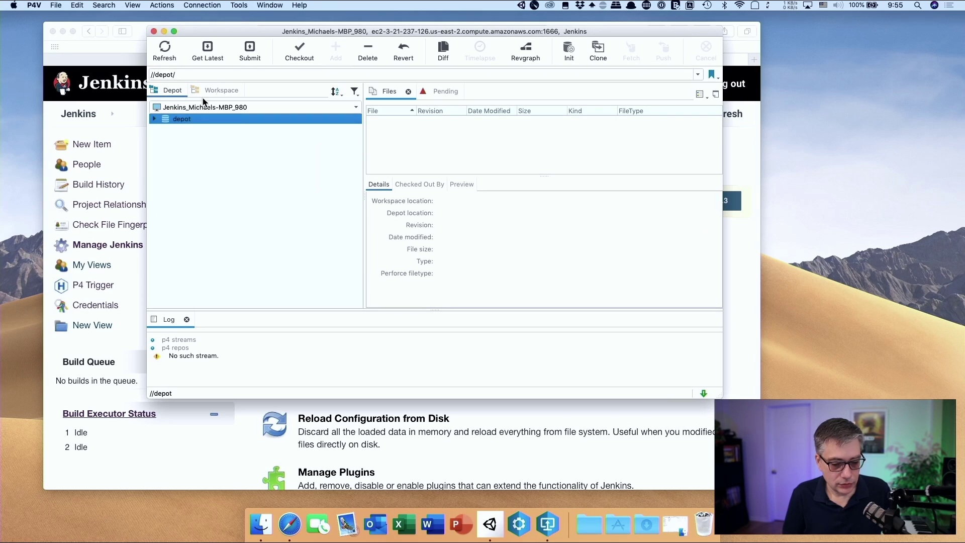
{"action": "left_click", "coordinate": [212, 48]}
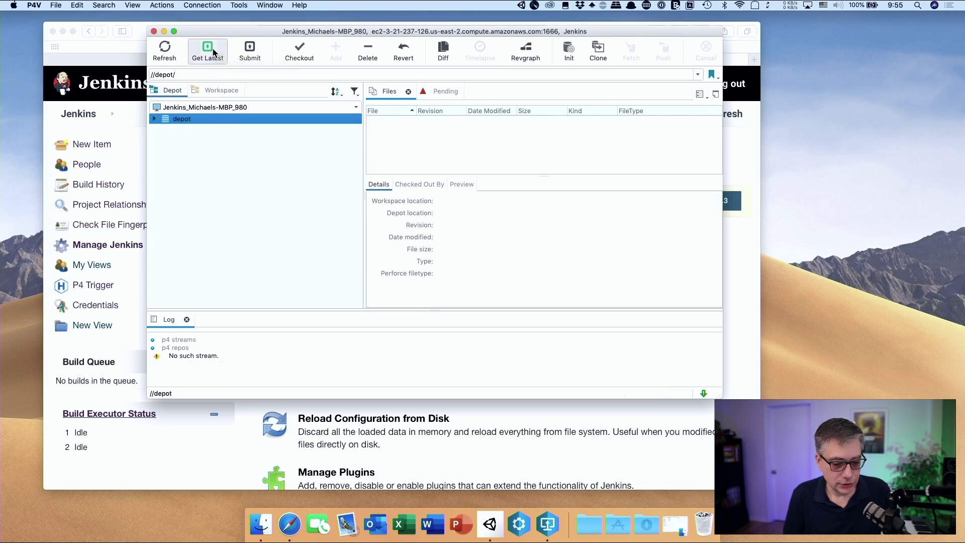
Check the synced PerforceExample folders in the Workspace tab, then minimize P4V
{"action": "left_click", "coordinate": [205, 89]}
{"action": "left_click", "coordinate": [165, 130]}
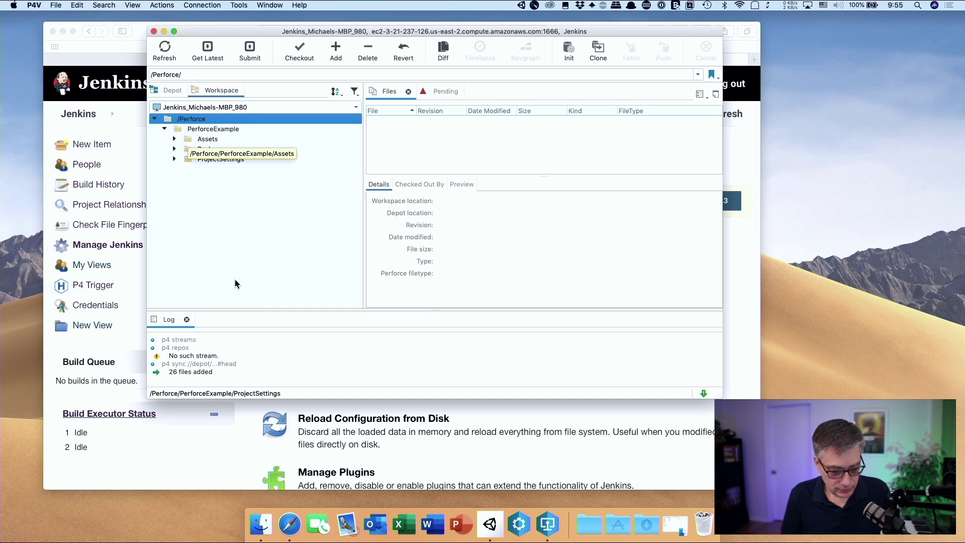
{"action": "left_click", "coordinate": [163, 32]}
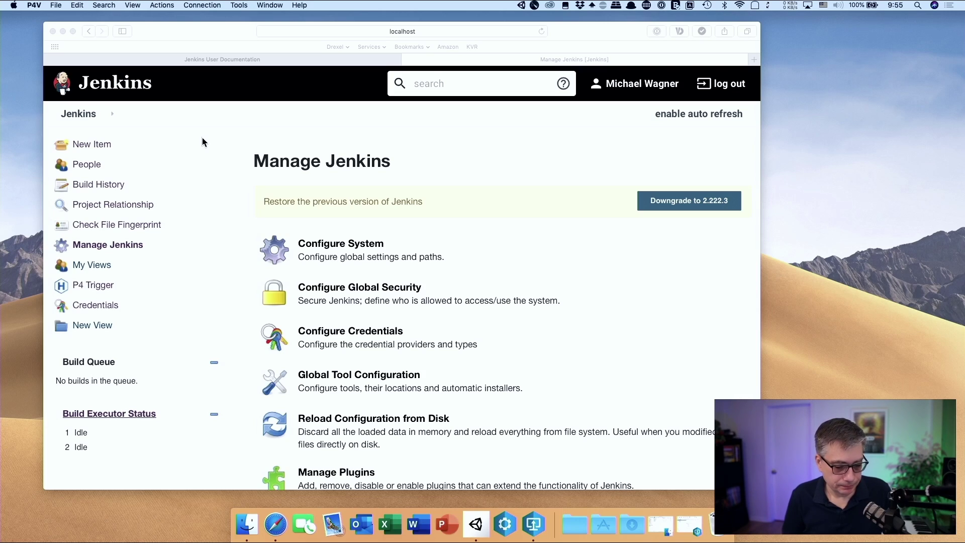
Create a new Freestyle project item named 'PerforceExample'
{"action": "left_click", "coordinate": [165, 166]}
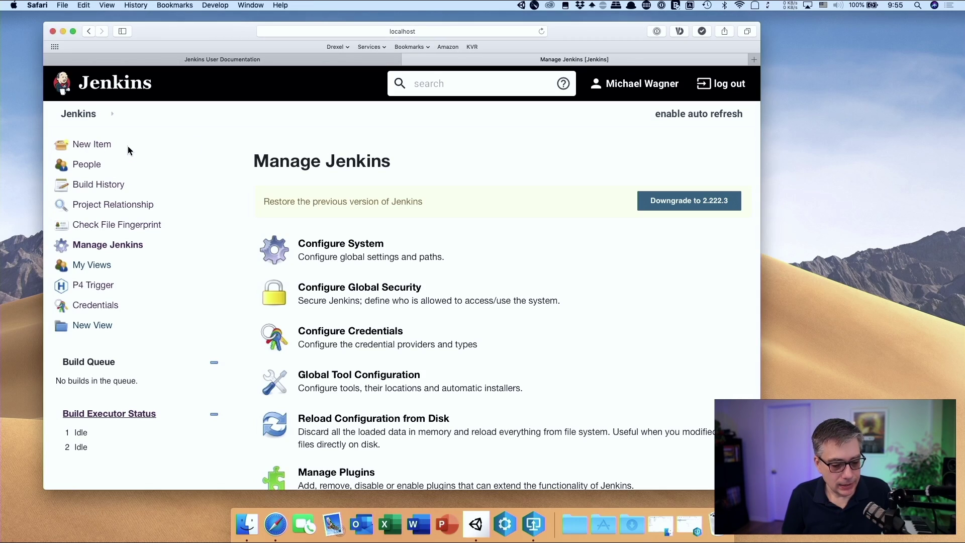
{"action": "left_click", "coordinate": [96, 147]}
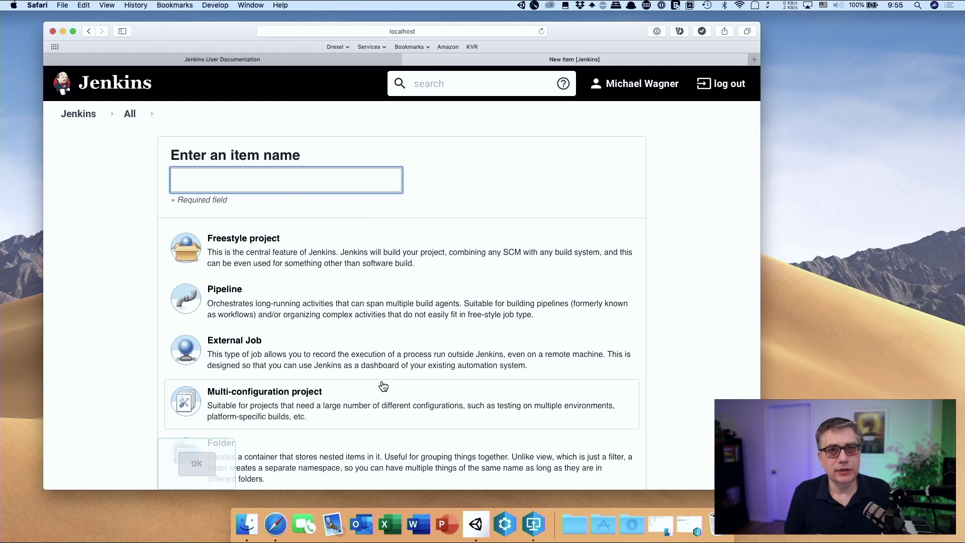
{"action": "scroll", "coordinate": [384, 386], "scroll_direction": "down", "scroll_amount": 4}
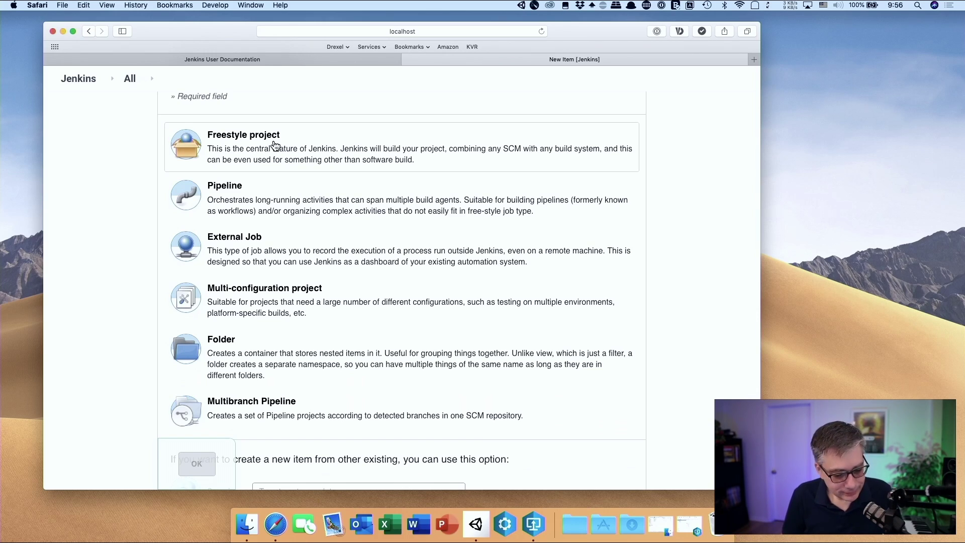
{"action": "left_click", "coordinate": [275, 146]}
{"action": "scroll", "coordinate": [292, 241], "scroll_direction": "up", "scroll_amount": 4}
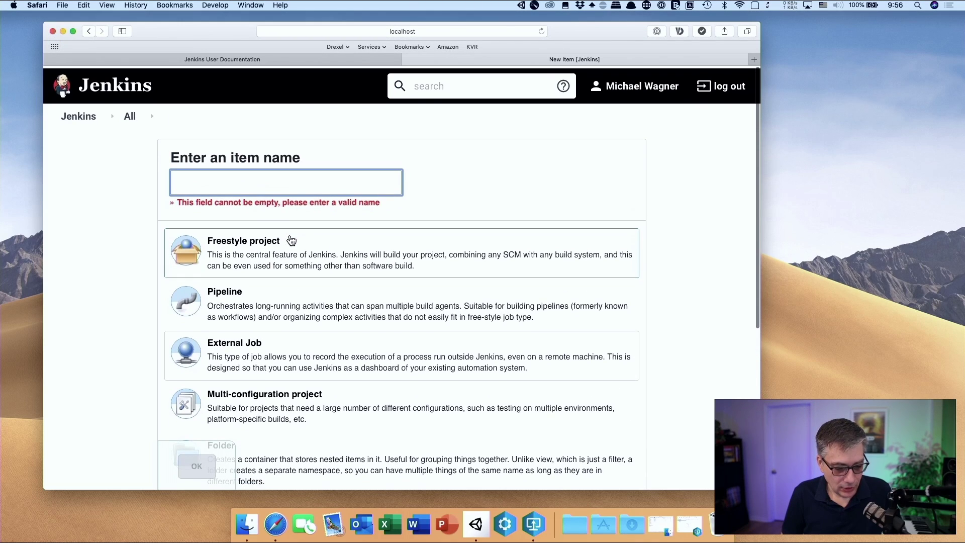
{"action": "type", "text": "Per"}
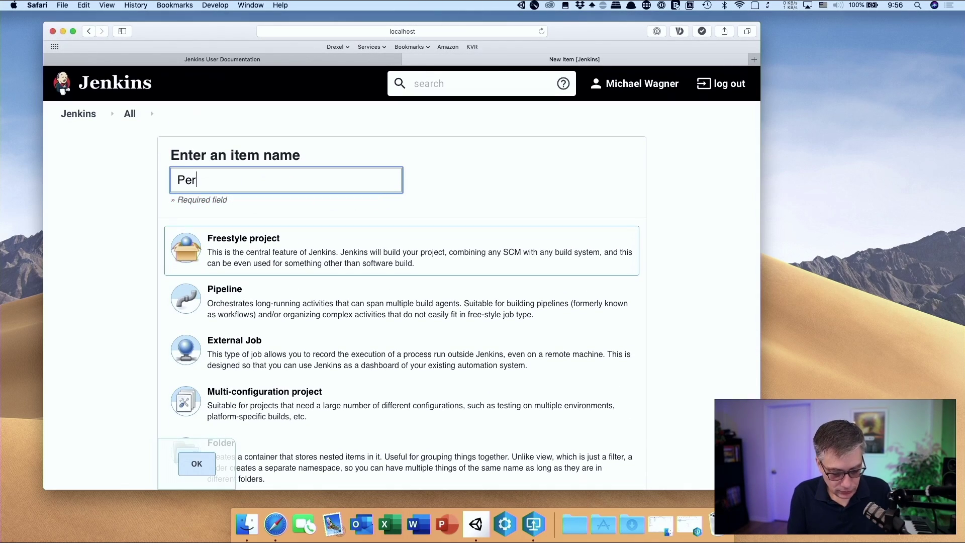
{"action": "type", "text": "force"}
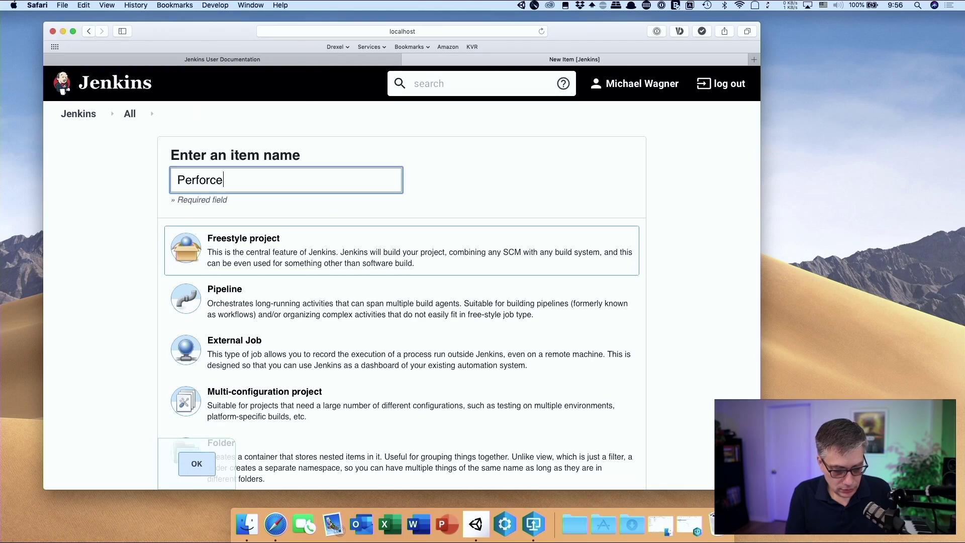
{"action": "type", "text": "Example"}
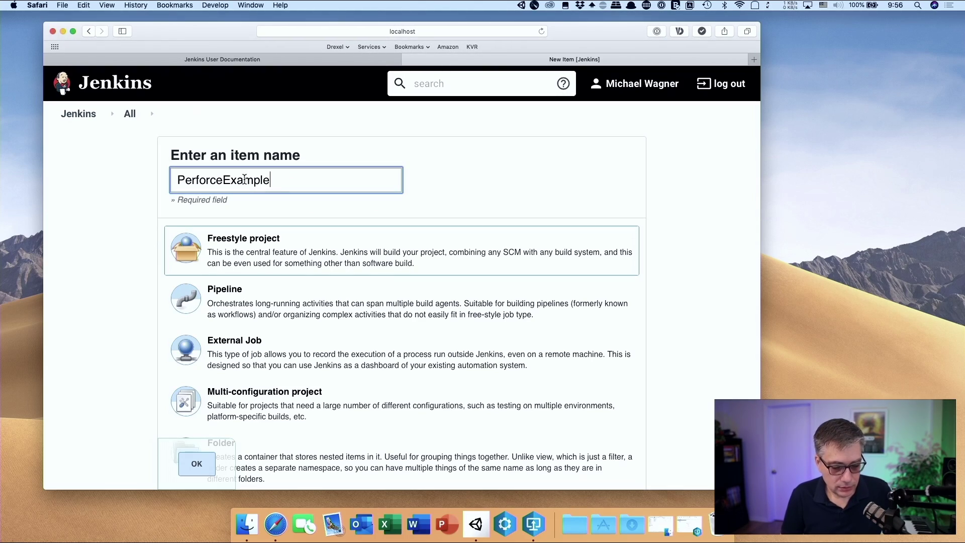
{"action": "scroll", "coordinate": [482, 231], "scroll_direction": "down", "scroll_amount": 5}
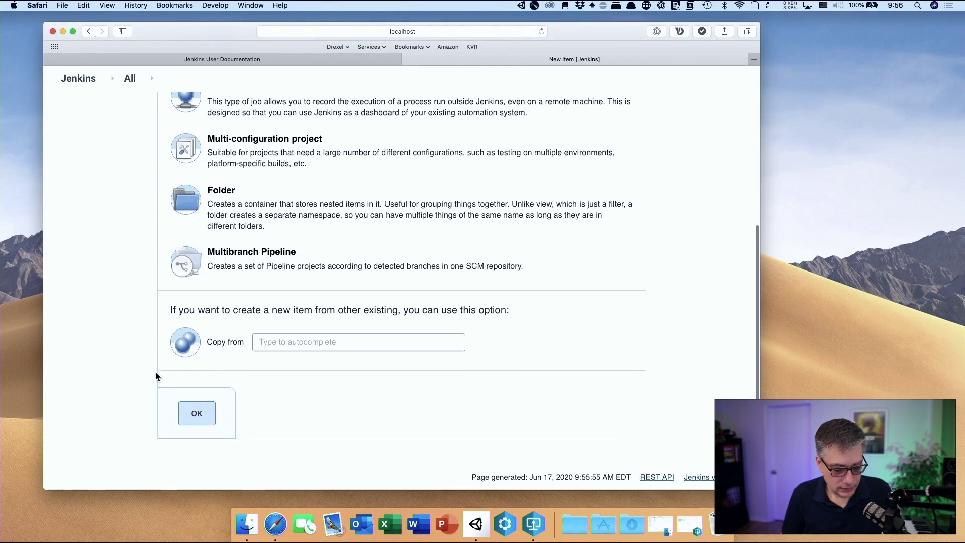
{"action": "left_click", "coordinate": [197, 413]}
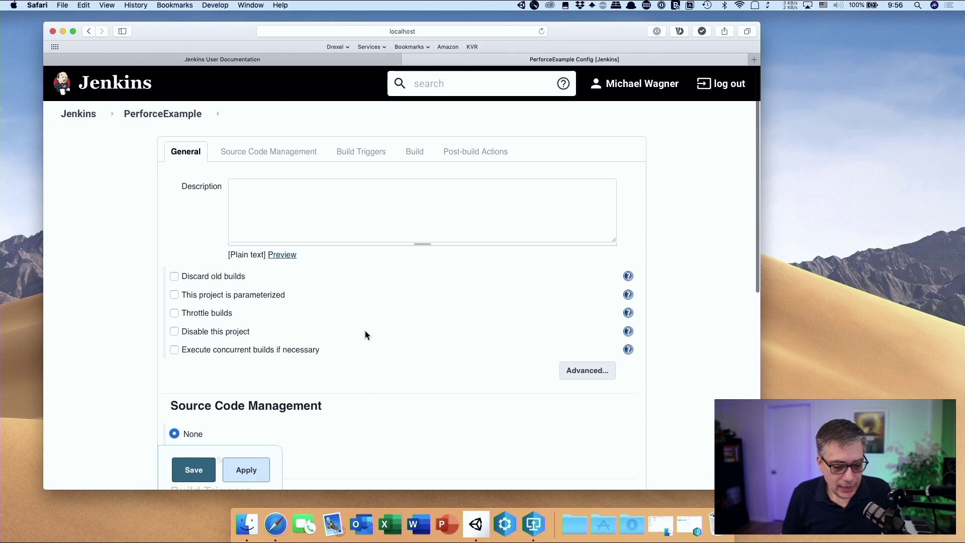
{"action": "scroll", "coordinate": [365, 332], "scroll_direction": "down", "scroll_amount": 4}
{"action": "scroll", "coordinate": [365, 331], "scroll_direction": "up", "scroll_amount": 3}
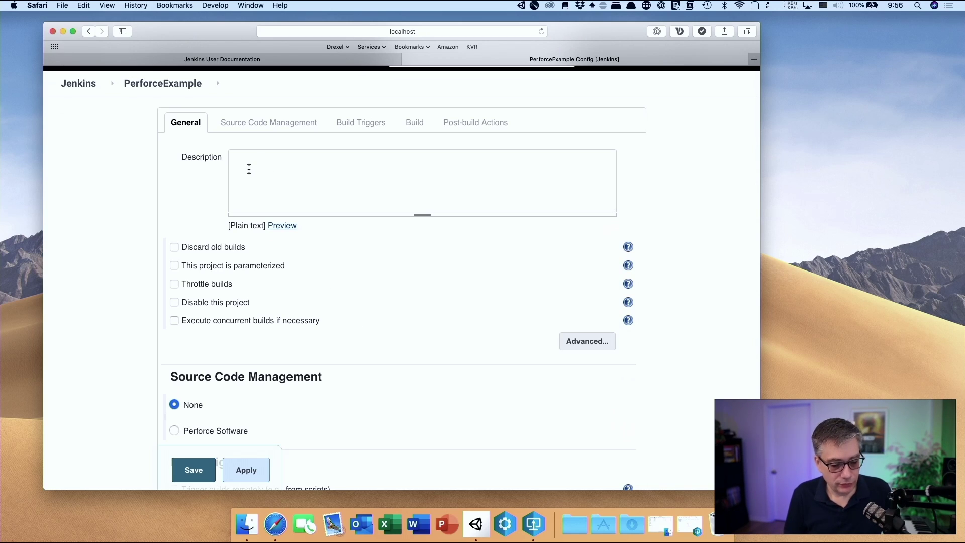
{"action": "scroll", "coordinate": [297, 339], "scroll_direction": "down", "scroll_amount": 4}
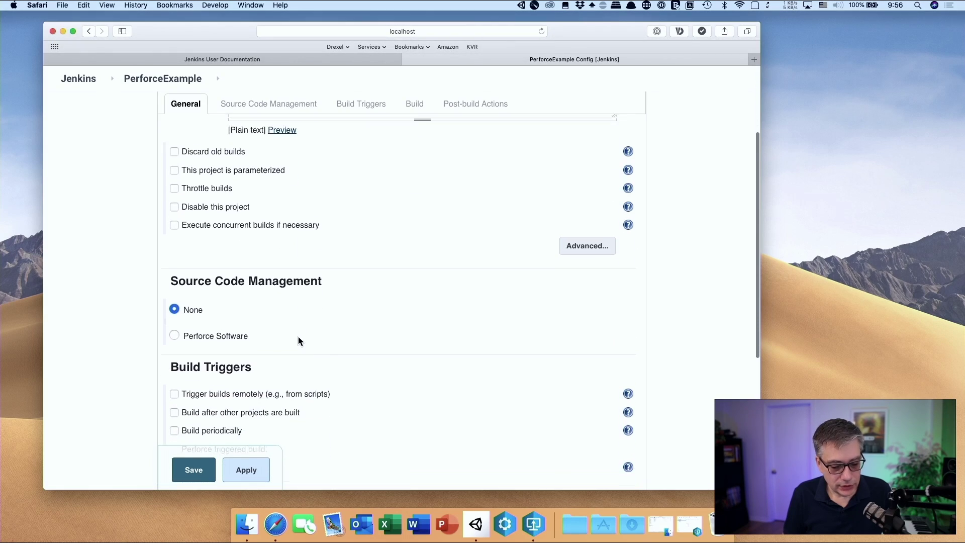
{"action": "scroll", "coordinate": [298, 337], "scroll_direction": "down", "scroll_amount": 3}
{"action": "scroll", "coordinate": [298, 337], "scroll_direction": "down", "scroll_amount": 2}
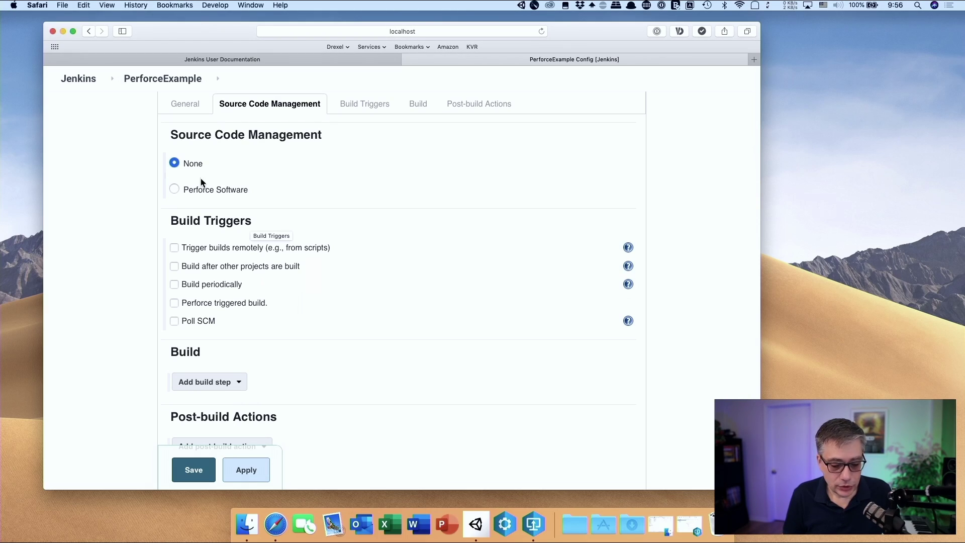
Choose Perforce Software as source control and replace the workspace name with the copied P4V one
{"action": "left_click", "coordinate": [173, 189]}
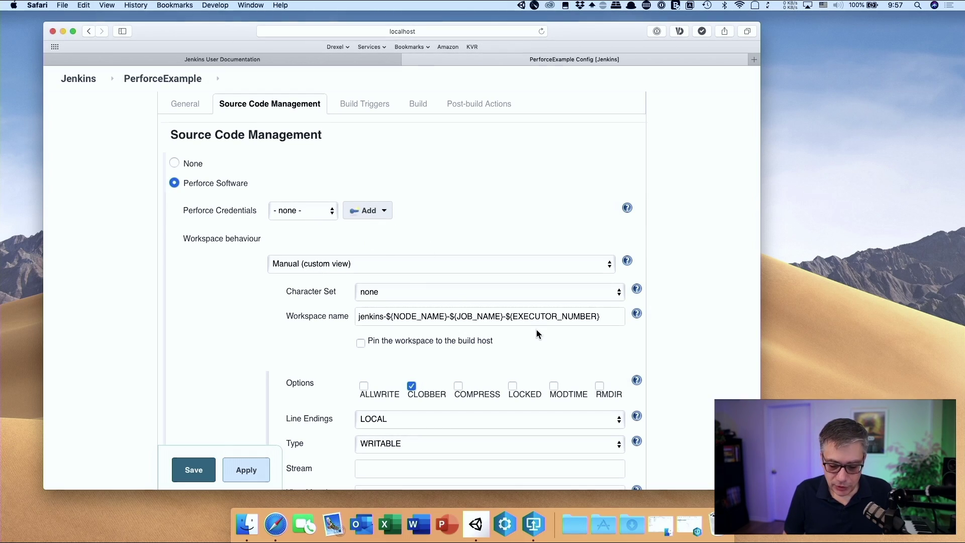
{"action": "left_click", "coordinate": [610, 316]}
{"action": "left_click_drag", "start_coordinate": [610, 317], "coordinate": [334, 319]}
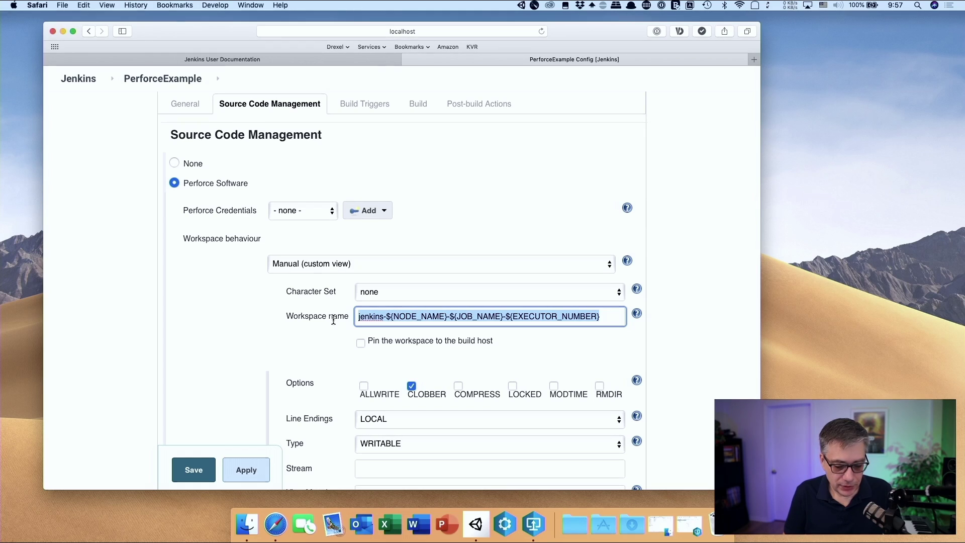
{"action": "key", "text": "BackSpace"}
{"action": "type", "text": "Jenkins_Michaels-MBP_980"}
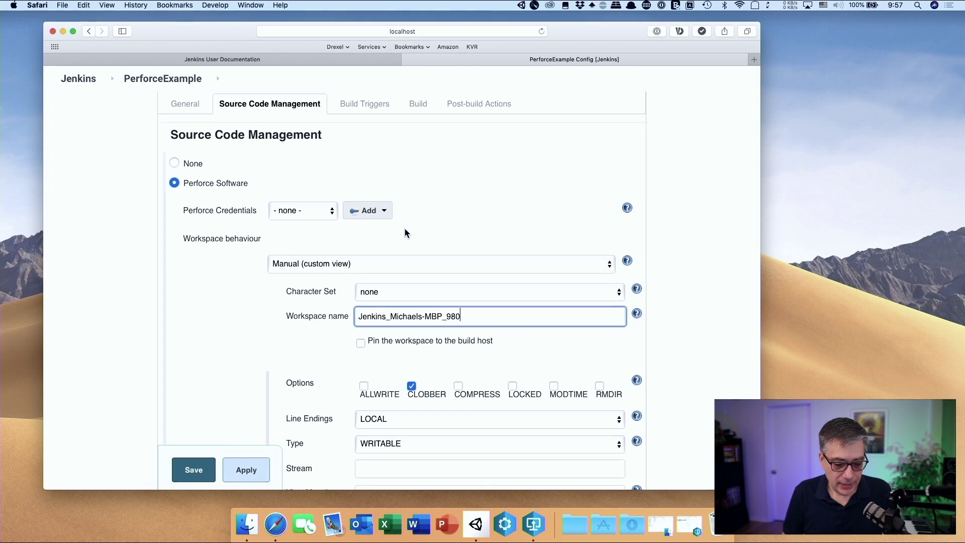
{"action": "left_click", "coordinate": [375, 211]}
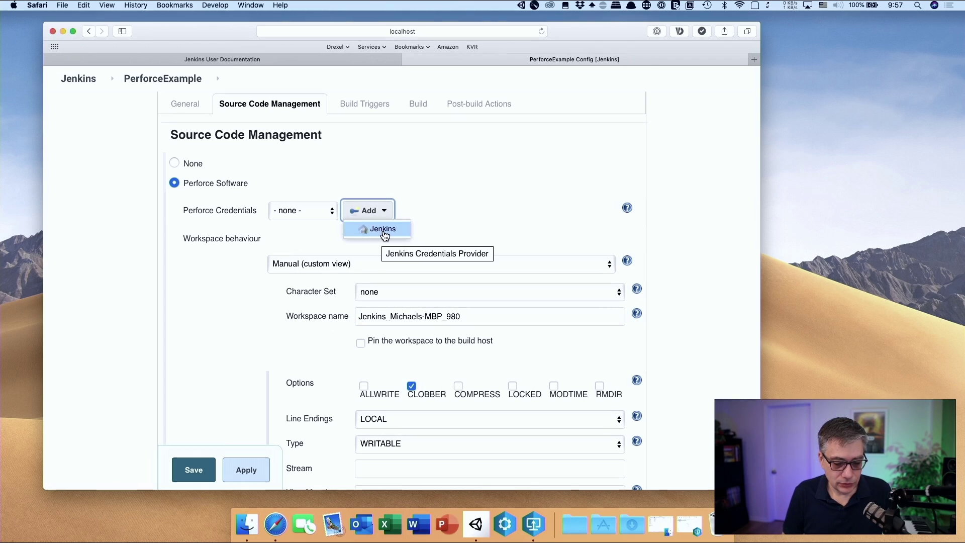
Add a global username-and-password credential with username 'Jenkins' and its password
{"action": "left_click", "coordinate": [383, 231]}
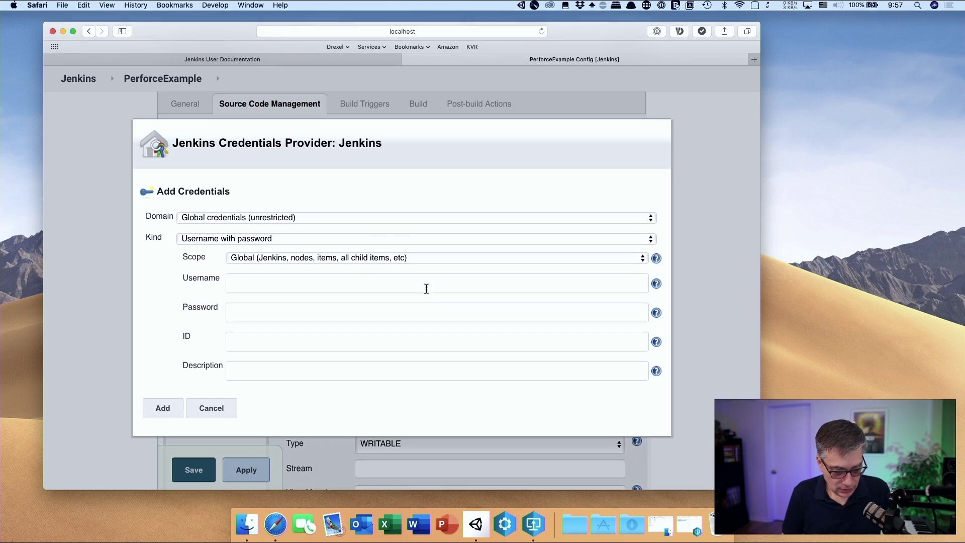
{"action": "left_click", "coordinate": [342, 284]}
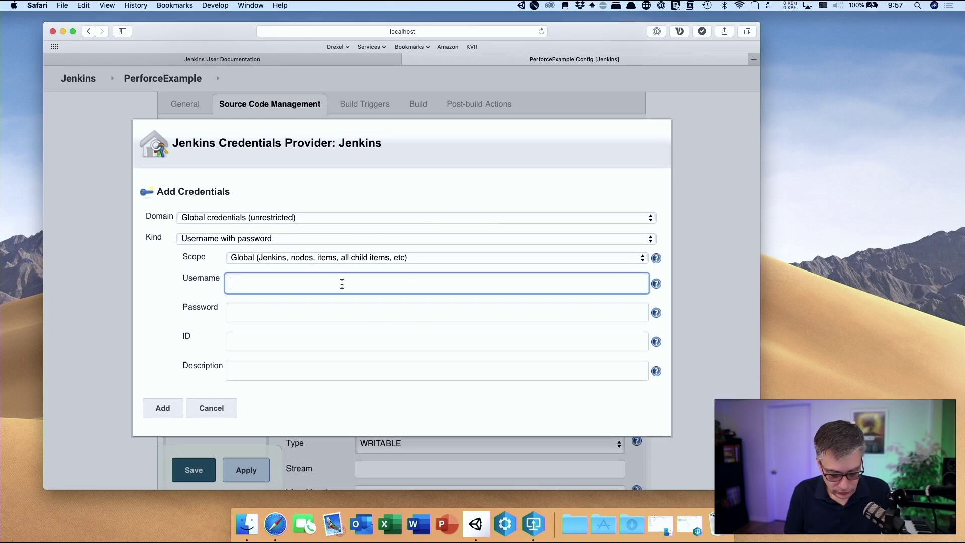
{"action": "type", "text": "Jenkins"}
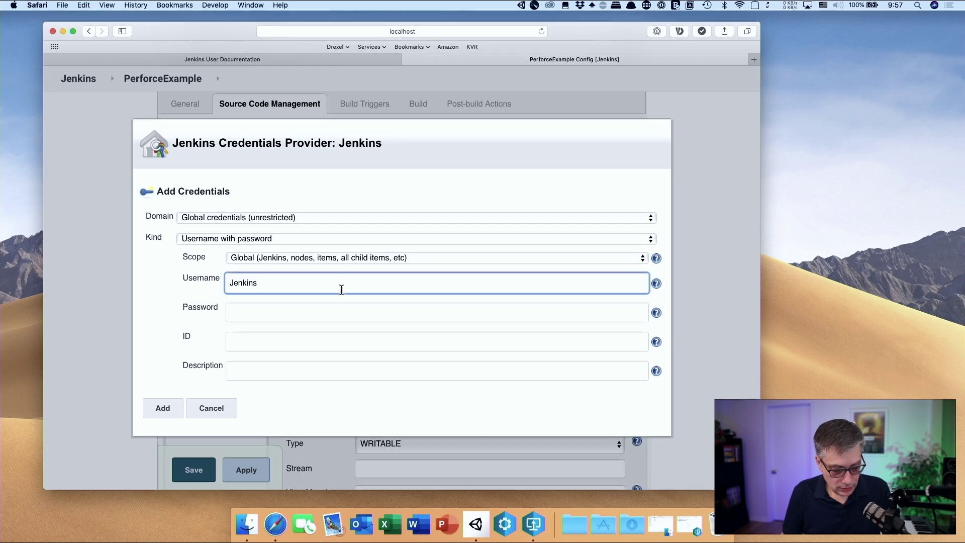
{"action": "left_click", "coordinate": [328, 313]}
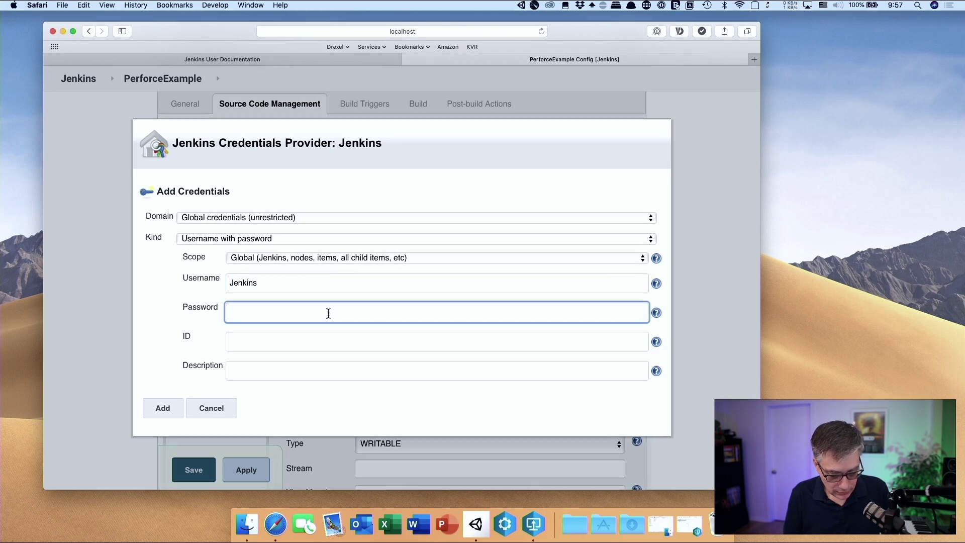
{"action": "type", "text": "••••••"}
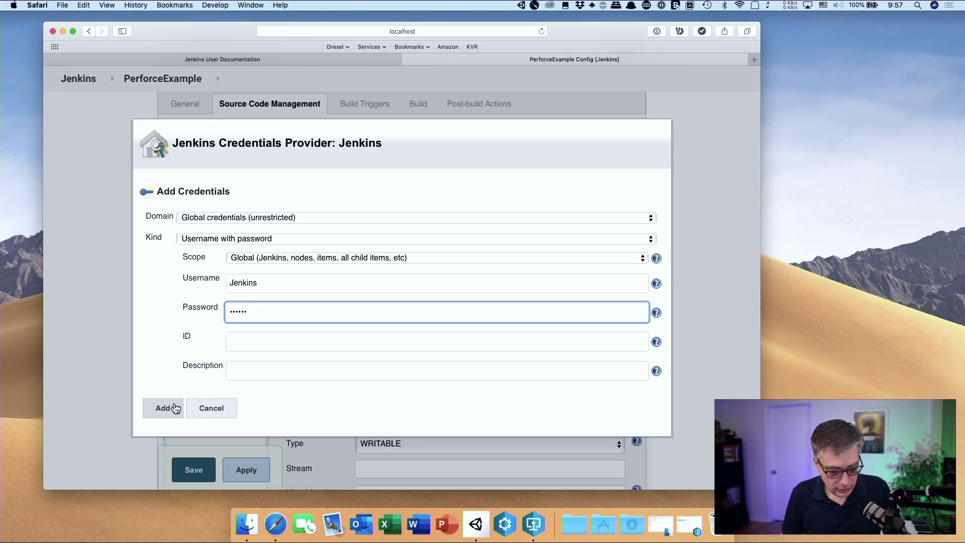
{"action": "scroll", "coordinate": [459, 336], "scroll_direction": "down", "scroll_amount": 10}
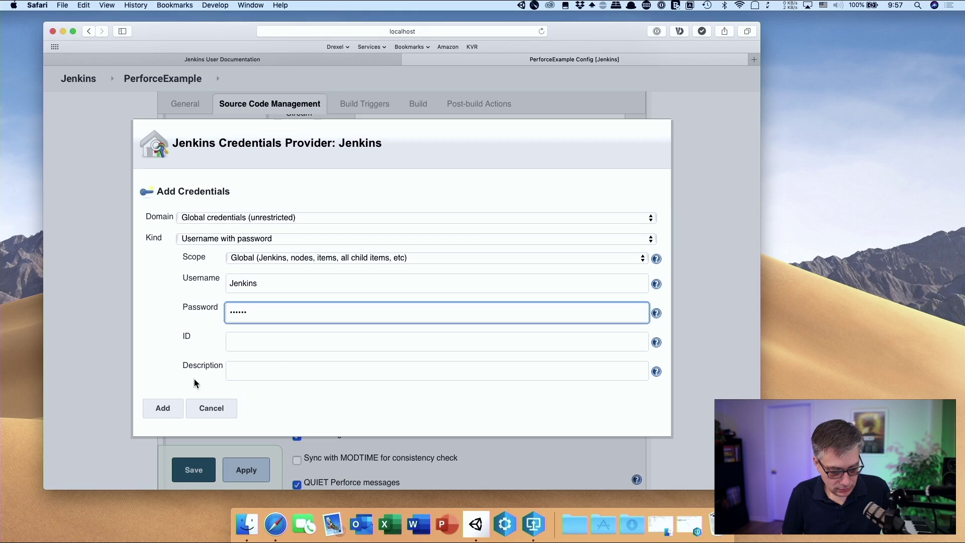
{"action": "left_click", "coordinate": [300, 218]}
{"action": "left_click", "coordinate": [300, 218]}
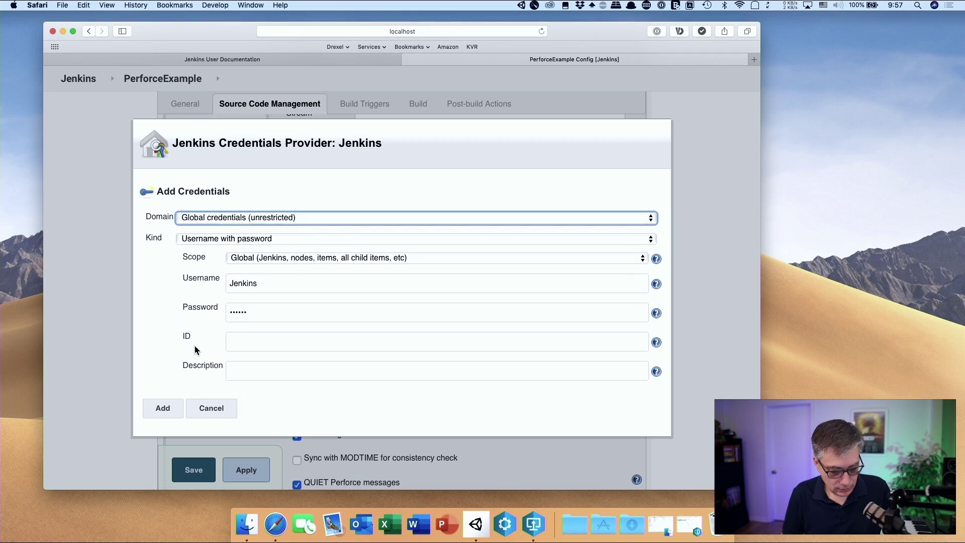
{"action": "left_click", "coordinate": [169, 415]}
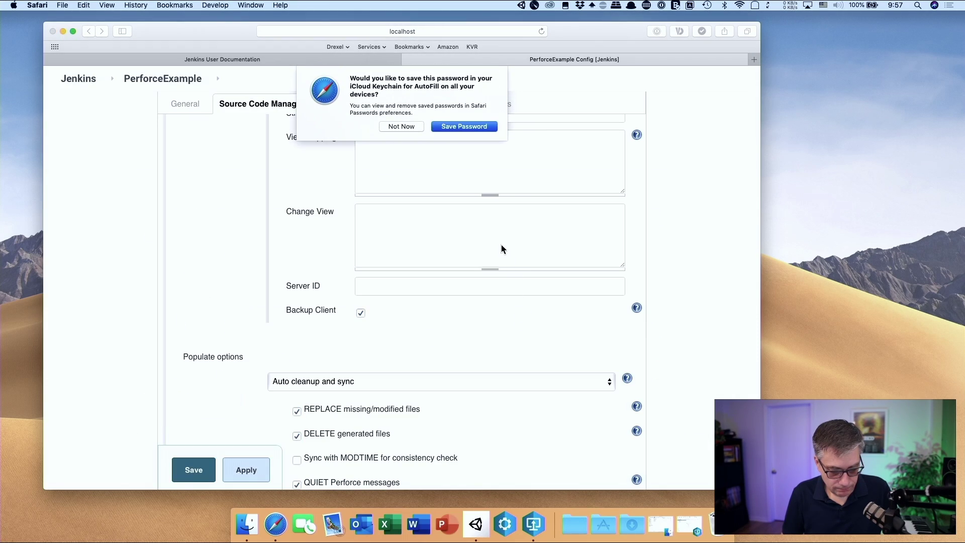
Let Safari save the password for the new credential
{"action": "left_click", "coordinate": [465, 126]}
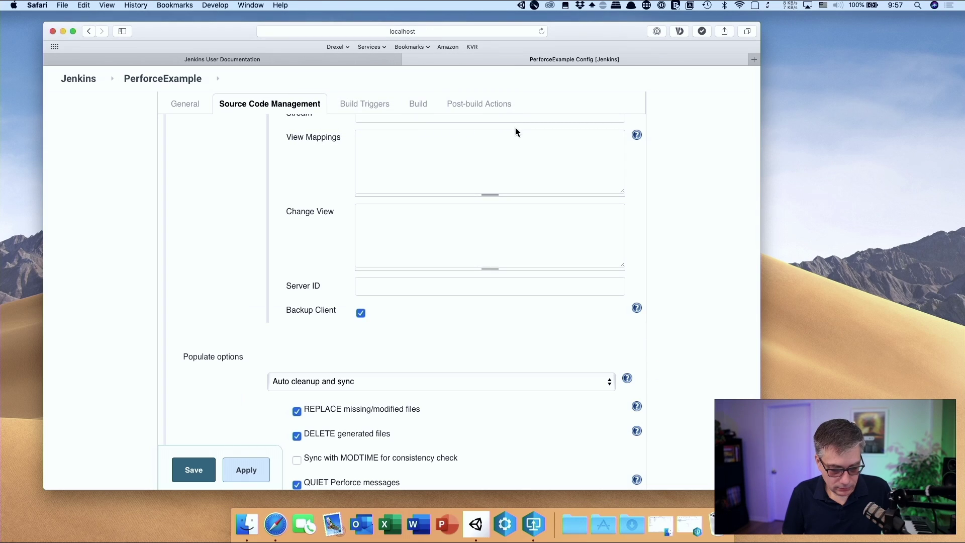
{"action": "scroll", "coordinate": [577, 225], "scroll_direction": "down", "scroll_amount": 5}
{"action": "scroll", "coordinate": [577, 225], "scroll_direction": "up", "scroll_amount": 12}
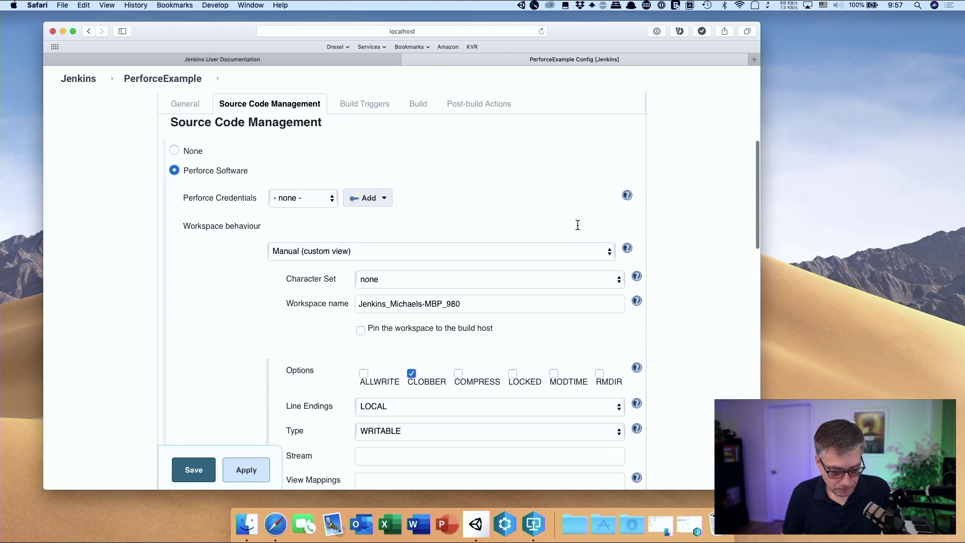
{"action": "scroll", "coordinate": [578, 225], "scroll_direction": "up", "scroll_amount": 1}
{"action": "scroll", "coordinate": [577, 225], "scroll_direction": "down", "scroll_amount": 4}
{"action": "scroll", "coordinate": [578, 224], "scroll_direction": "up", "scroll_amount": 4}
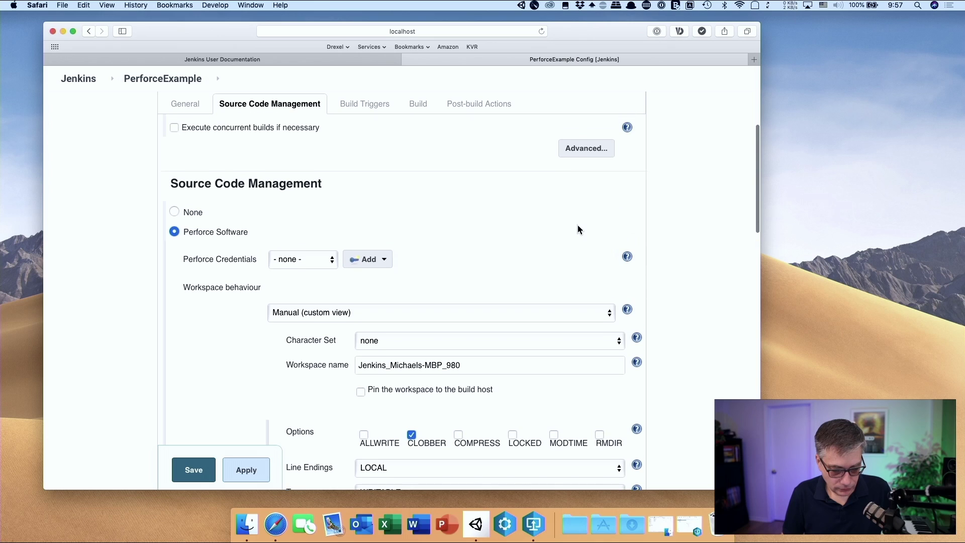
{"action": "scroll", "coordinate": [577, 230], "scroll_direction": "down", "scroll_amount": 1}
Start another Jenkins credential from Perforce Credentials, keeping the Global credentials domain
{"action": "left_click", "coordinate": [312, 229]}
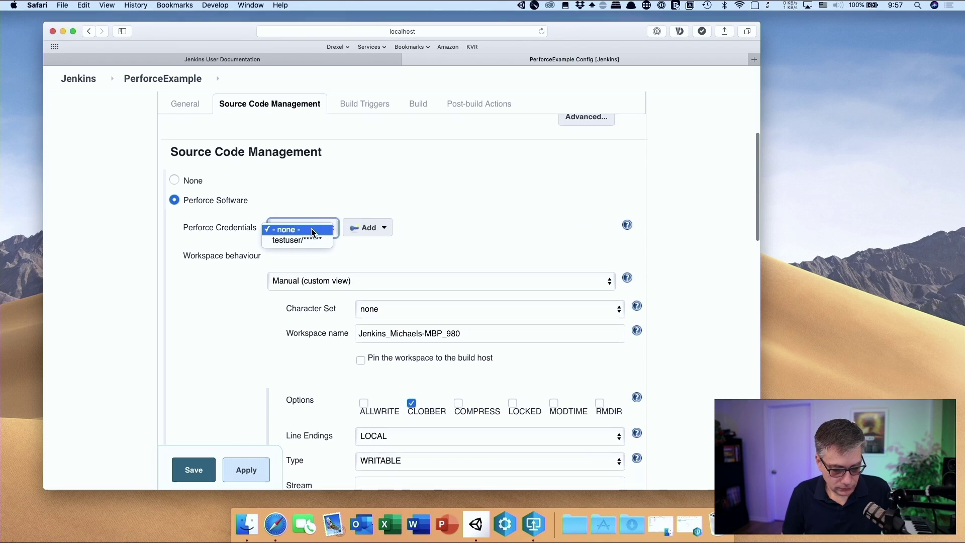
{"action": "left_click", "coordinate": [315, 229]}
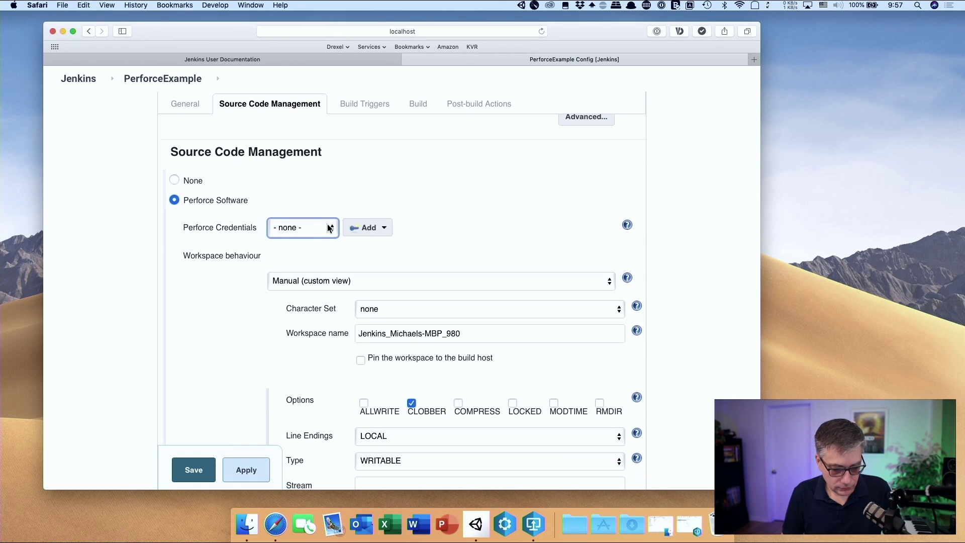
{"action": "left_click", "coordinate": [324, 226]}
{"action": "left_click", "coordinate": [385, 227]}
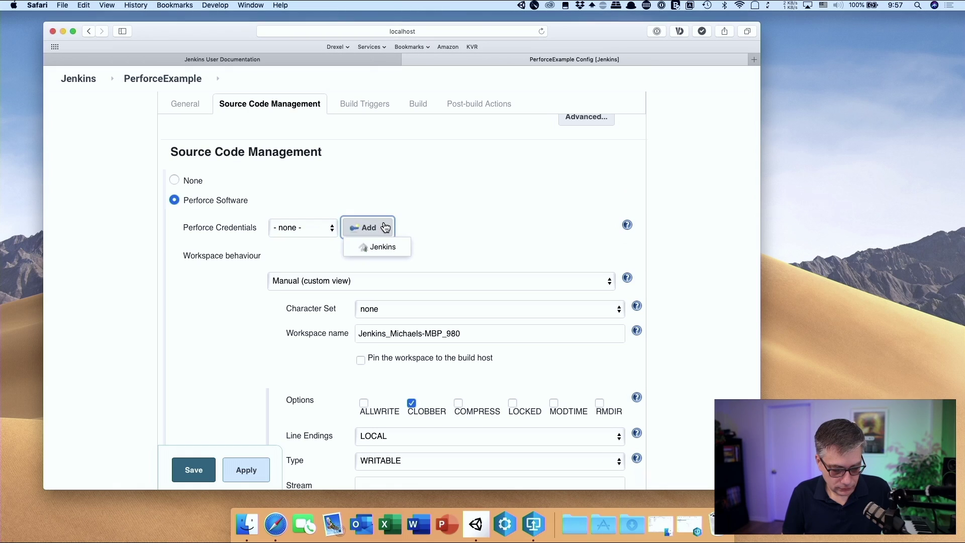
{"action": "left_click", "coordinate": [378, 246]}
{"action": "left_click", "coordinate": [403, 218]}
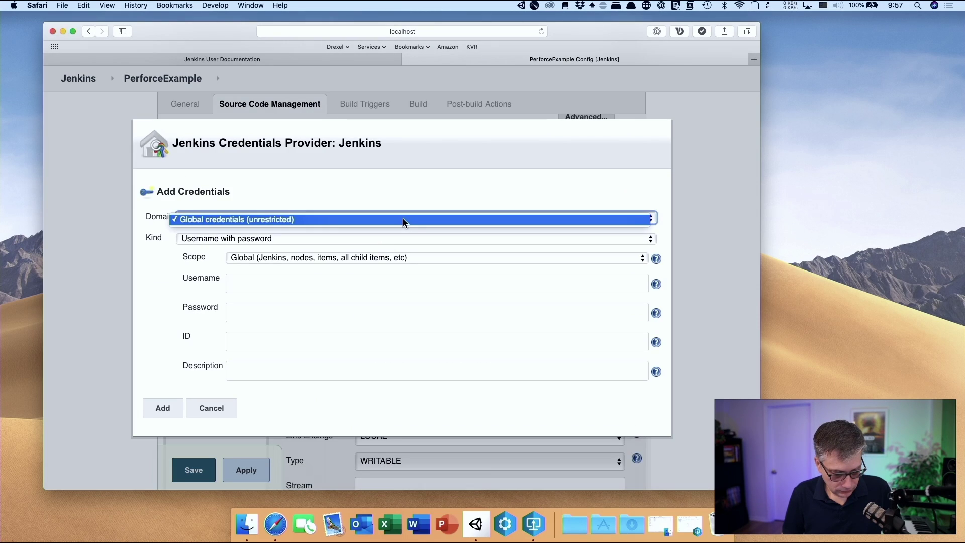
{"action": "left_click", "coordinate": [402, 218]}
{"action": "left_click", "coordinate": [406, 237]}
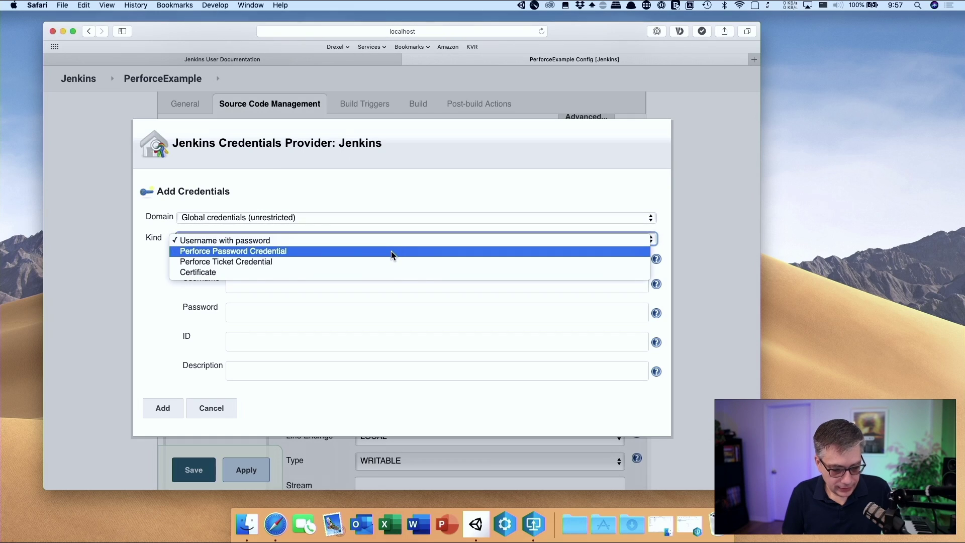
Set the credential kind to Perforce Password Credential, leaving the ID empty
{"action": "left_click", "coordinate": [391, 251]}
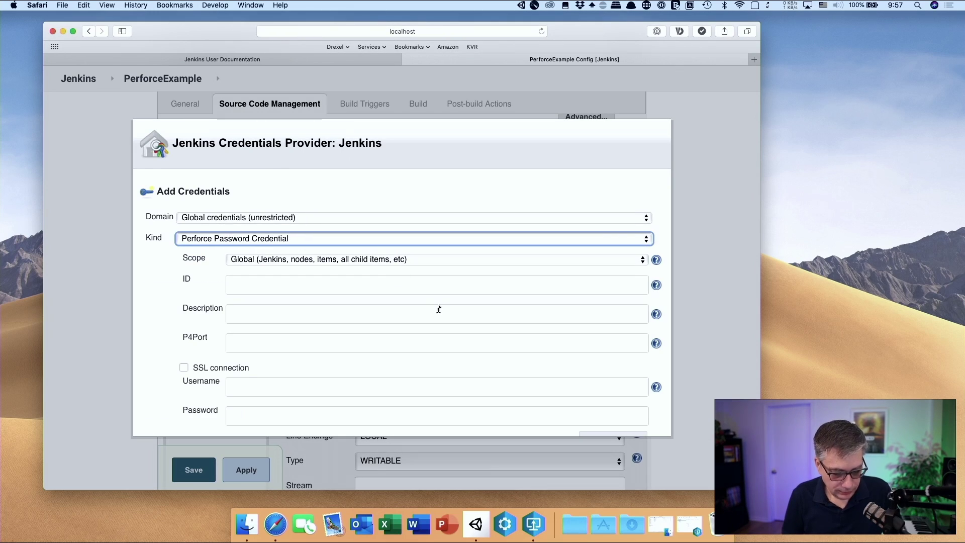
{"action": "scroll", "coordinate": [442, 307], "scroll_direction": "down", "scroll_amount": 3}
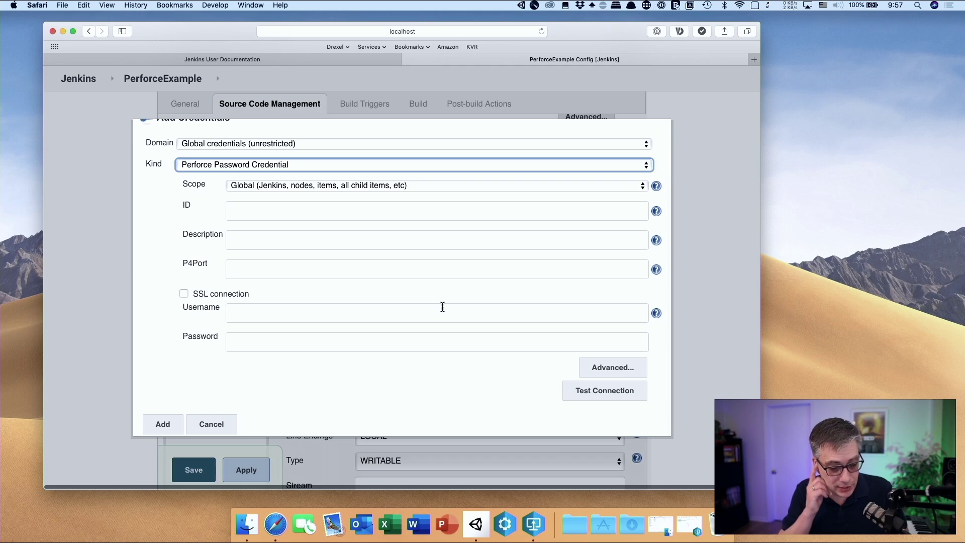
{"action": "left_click", "coordinate": [341, 215]}
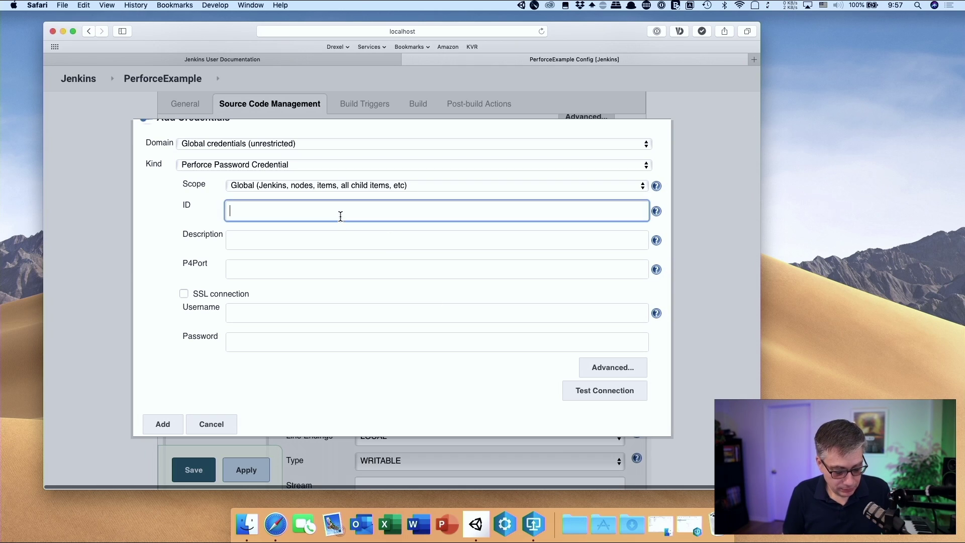
{"action": "type", "text": "Jenkins"}
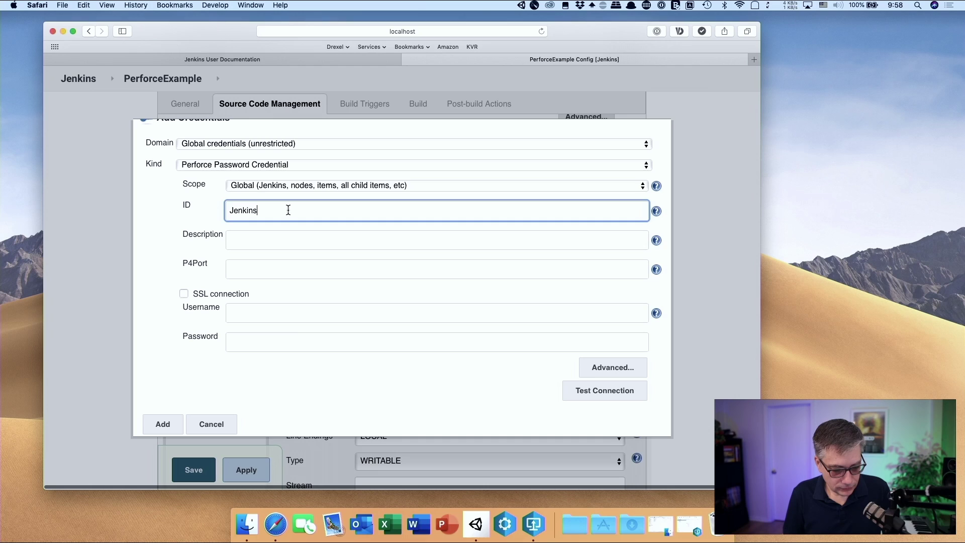
{"action": "left_click_drag", "start_coordinate": [288, 211], "coordinate": [201, 200]}
{"action": "key", "text": "BackSpace"}
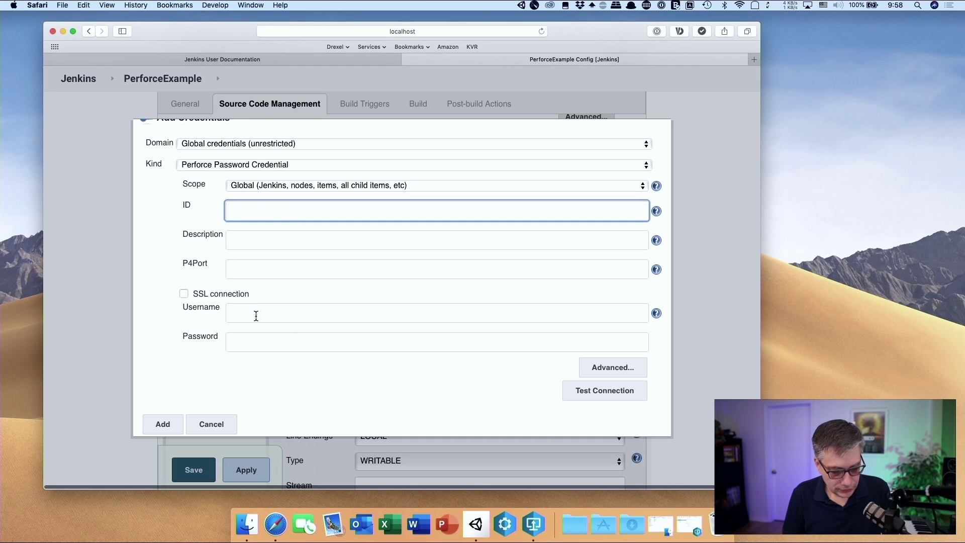
Fill in the Perforce username 'Jenkins' and its password, then bring up P4V
{"action": "left_click", "coordinate": [254, 314]}
{"action": "type", "text": "Jenkins"}
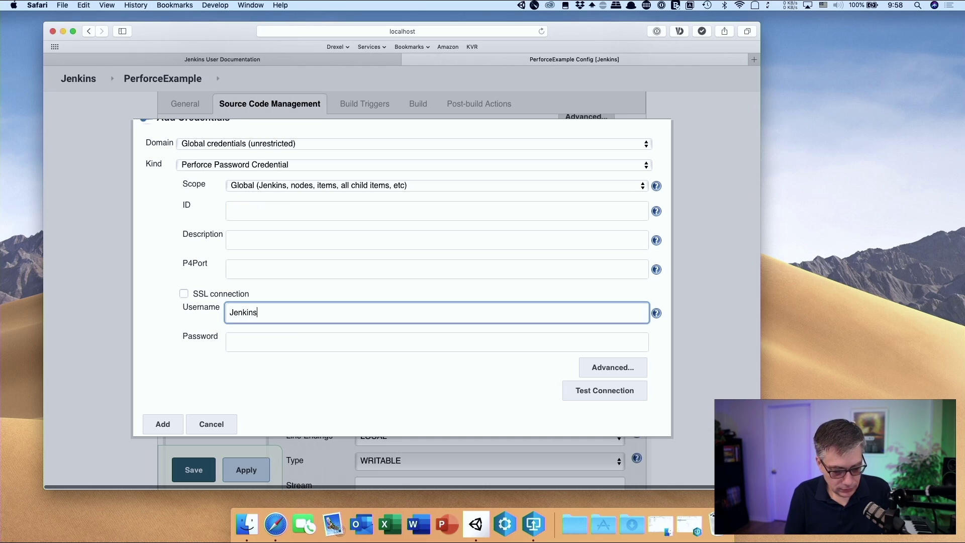
{"action": "left_click", "coordinate": [263, 345]}
{"action": "type", "text": "passwo"}
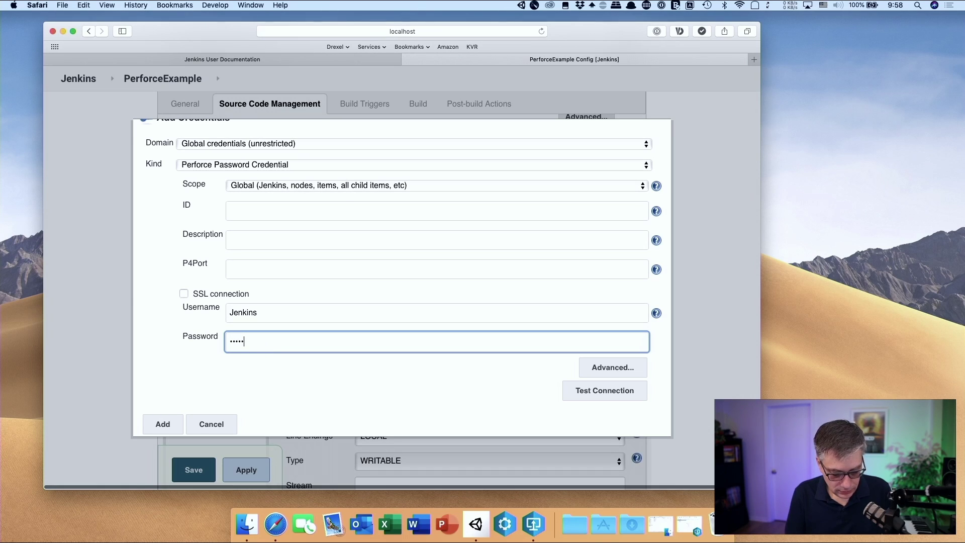
{"action": "left_click", "coordinate": [259, 267]}
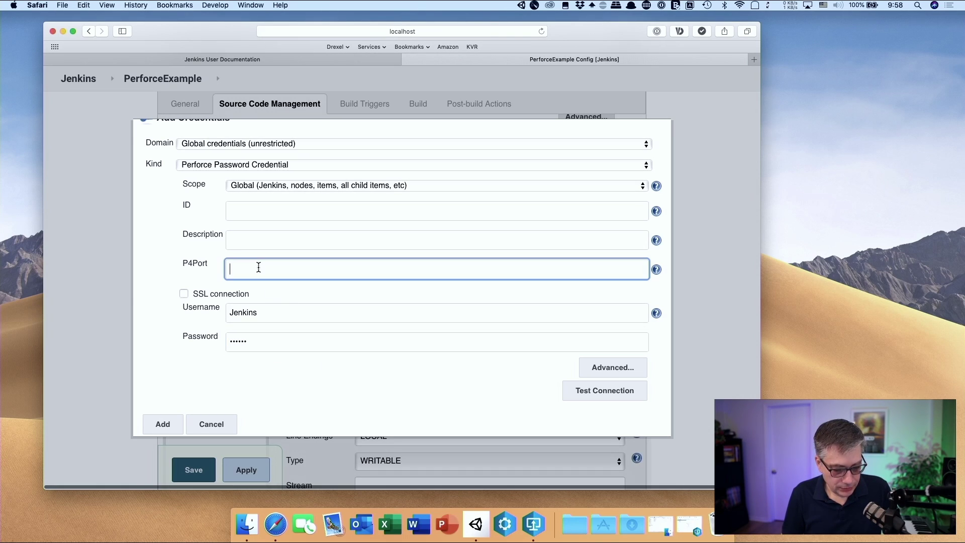
{"action": "left_click", "coordinate": [534, 518]}
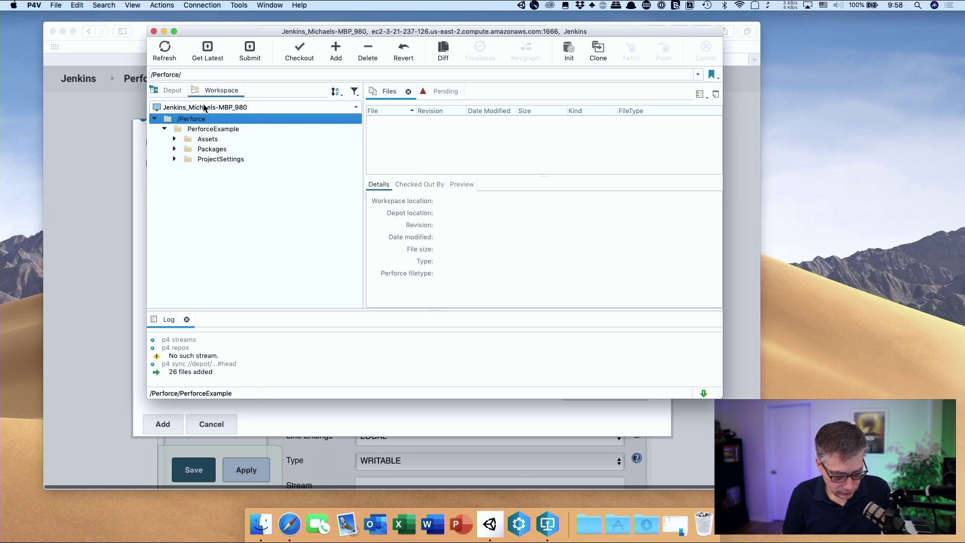
Copy the Perforce server address from P4Admin's Open Connection dialog, then close P4Admin
{"action": "left_click", "coordinate": [528, 524]}
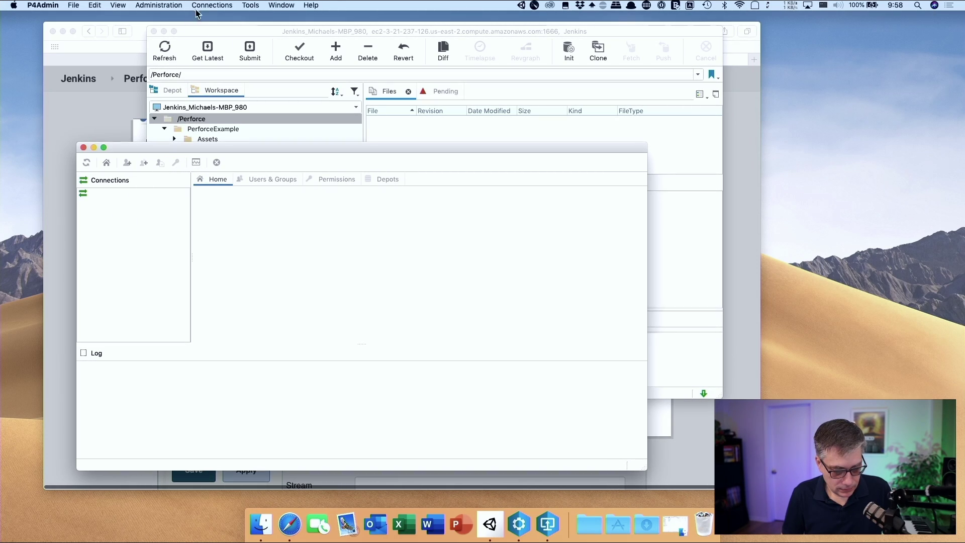
{"action": "left_click", "coordinate": [211, 6]}
{"action": "left_click", "coordinate": [221, 16]}
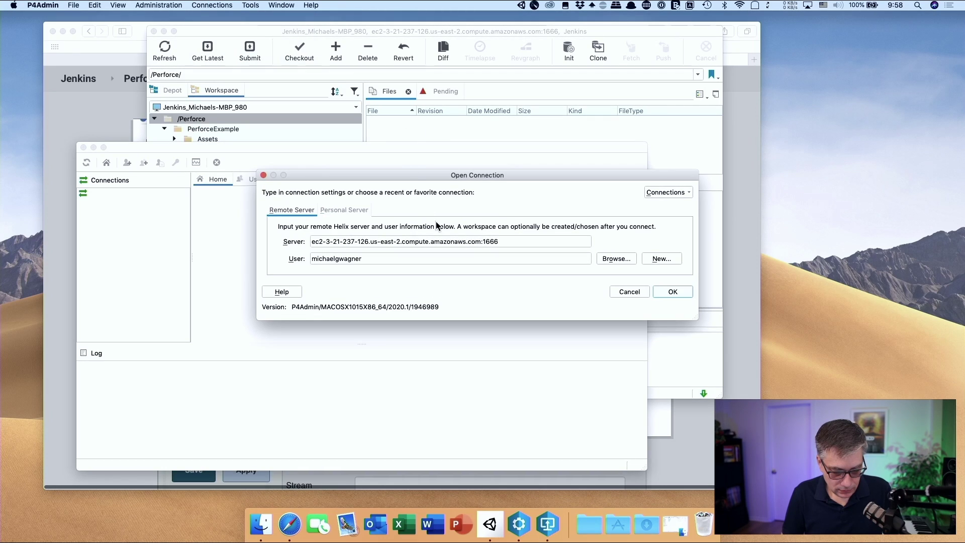
{"action": "left_click_drag", "start_coordinate": [510, 241], "coordinate": [278, 243]}
{"action": "key", "text": "super+c"}
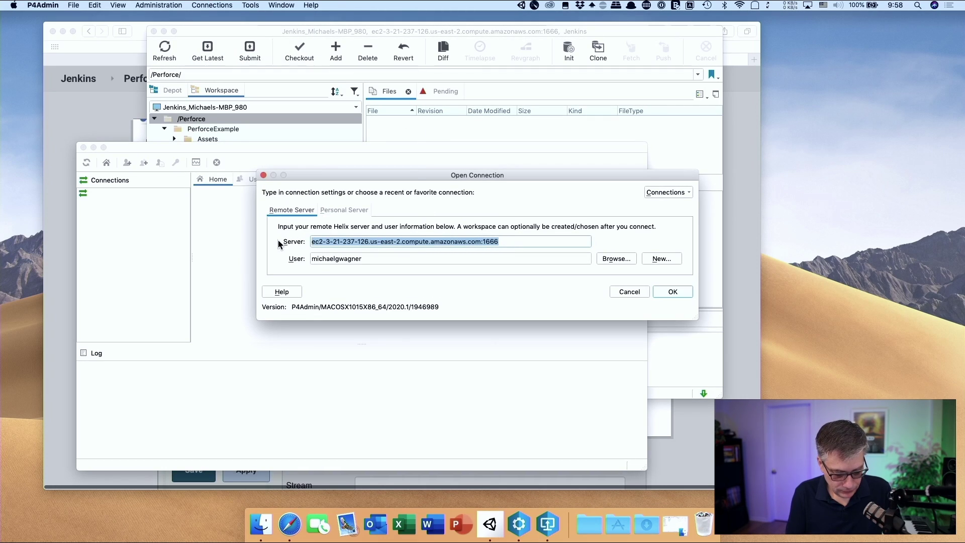
{"action": "left_click", "coordinate": [264, 175]}
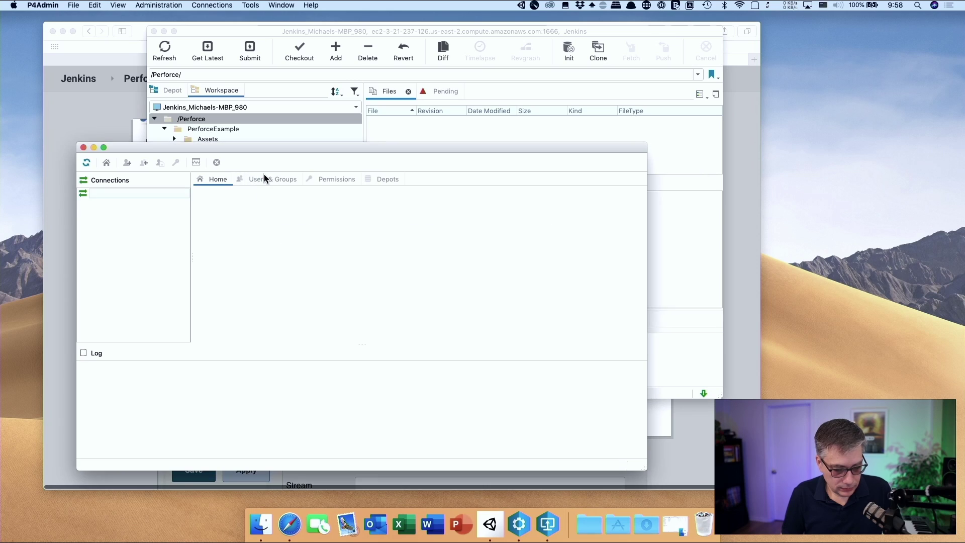
{"action": "left_click", "coordinate": [84, 148]}
Paste the server address into P4Port, test the connection, and save the credential
{"action": "left_click", "coordinate": [311, 422]}
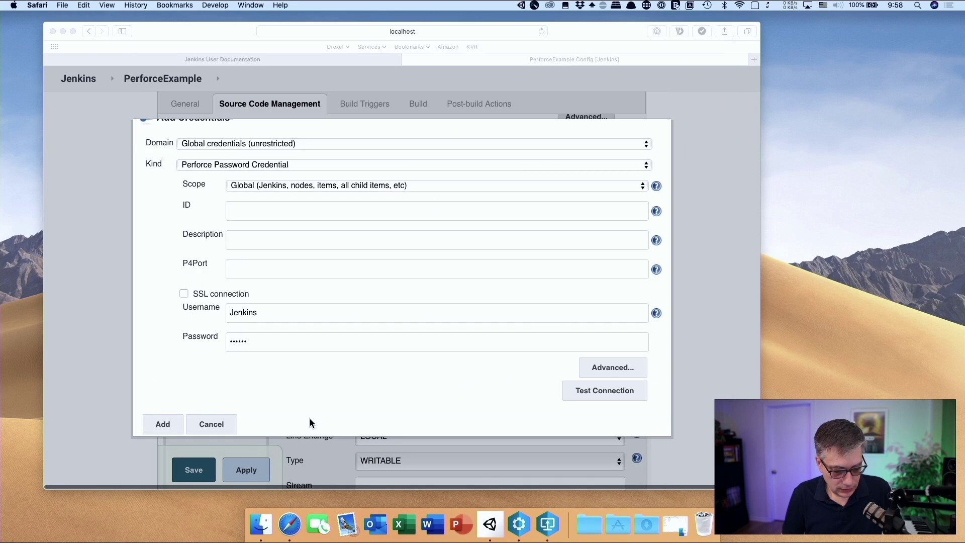
{"action": "left_click", "coordinate": [267, 279]}
{"action": "key", "text": "super+v"}
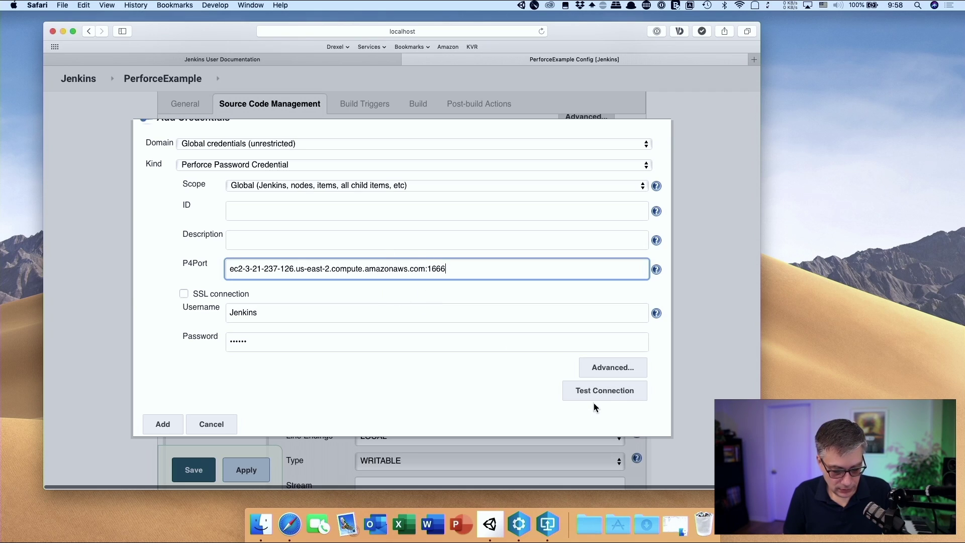
{"action": "left_click", "coordinate": [611, 397]}
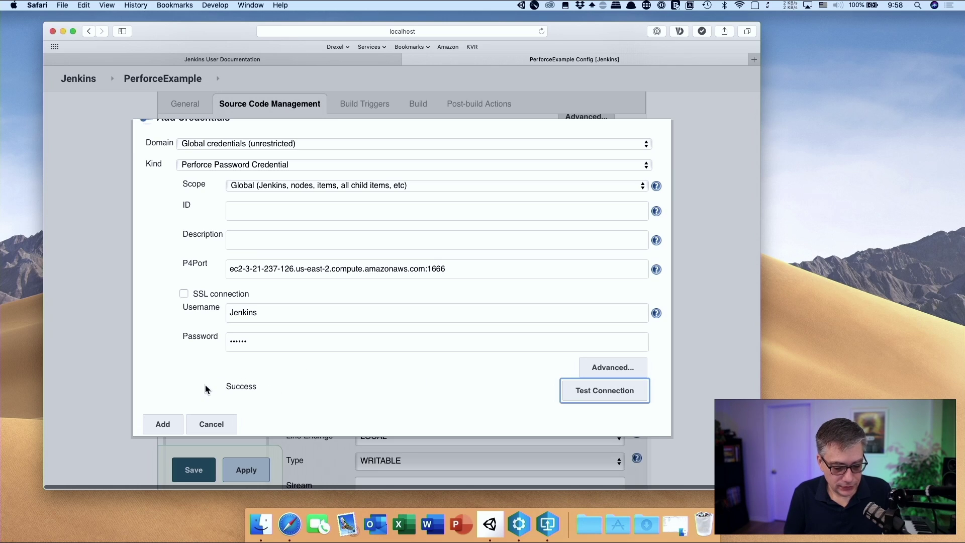
{"action": "left_click", "coordinate": [170, 421]}
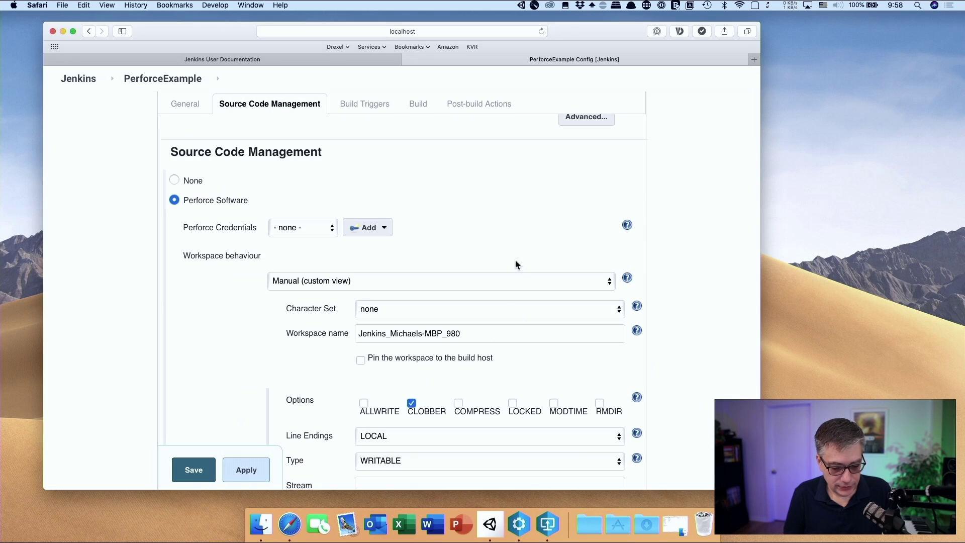
Select the new Jenkins credential as the job's Perforce Credentials
{"action": "left_click", "coordinate": [321, 231]}
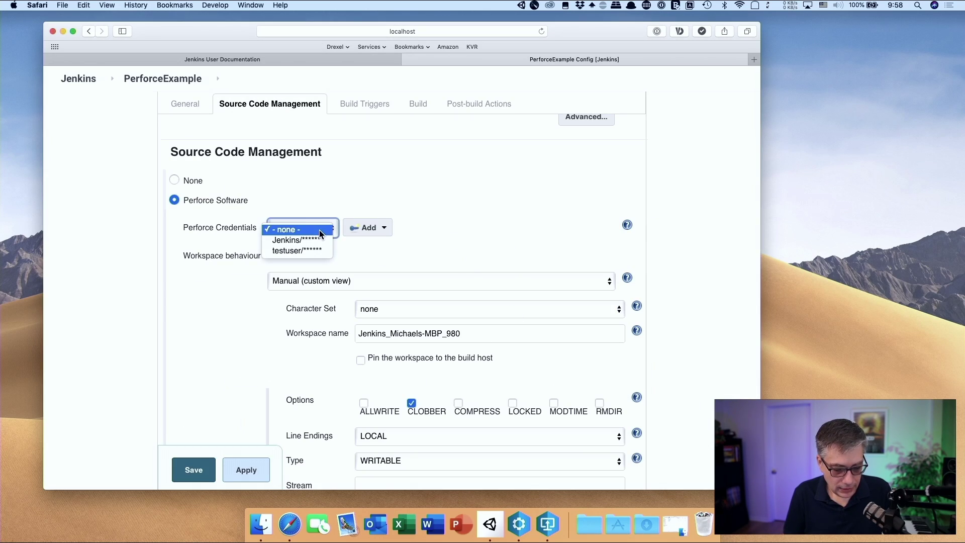
{"action": "left_click", "coordinate": [315, 240]}
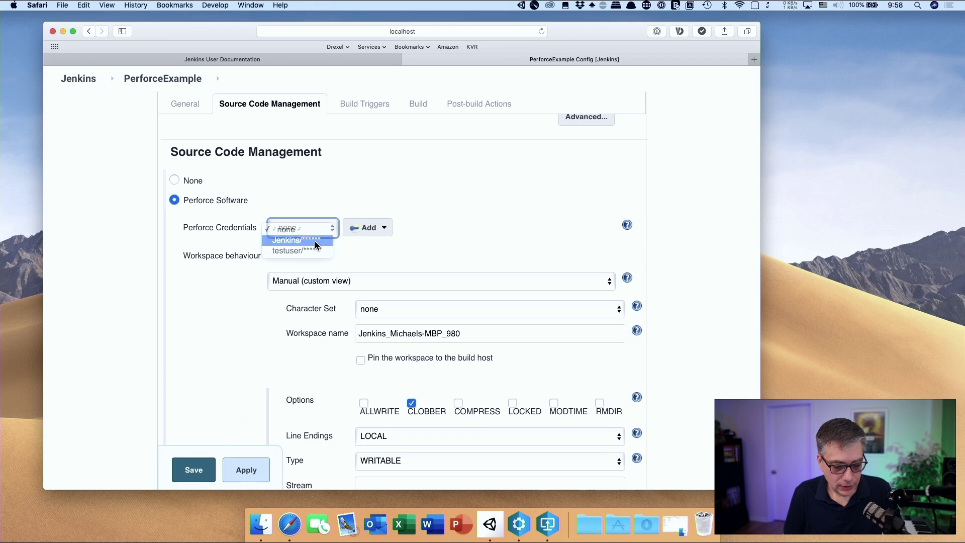
{"action": "scroll", "coordinate": [446, 185], "scroll_direction": "down", "scroll_amount": 3}
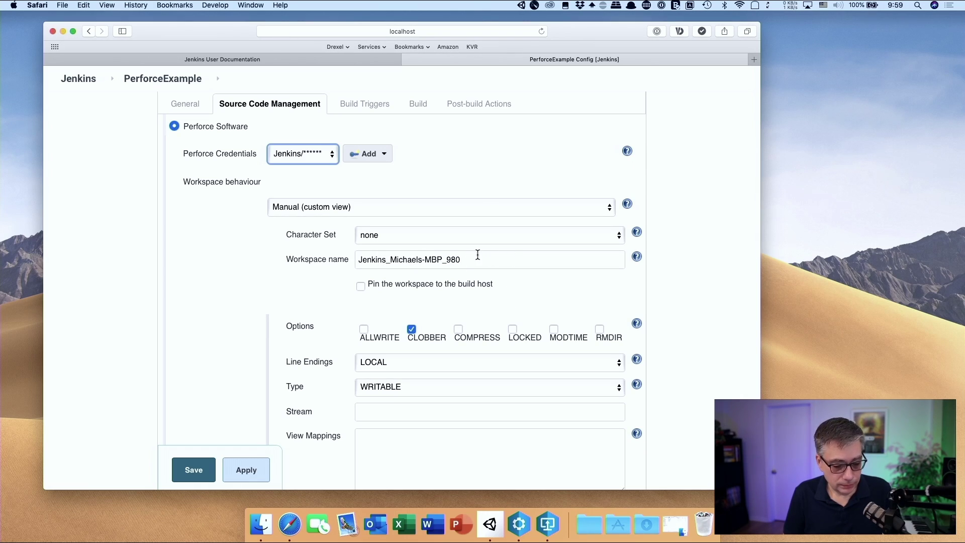
{"action": "scroll", "coordinate": [478, 255], "scroll_direction": "down", "scroll_amount": 5}
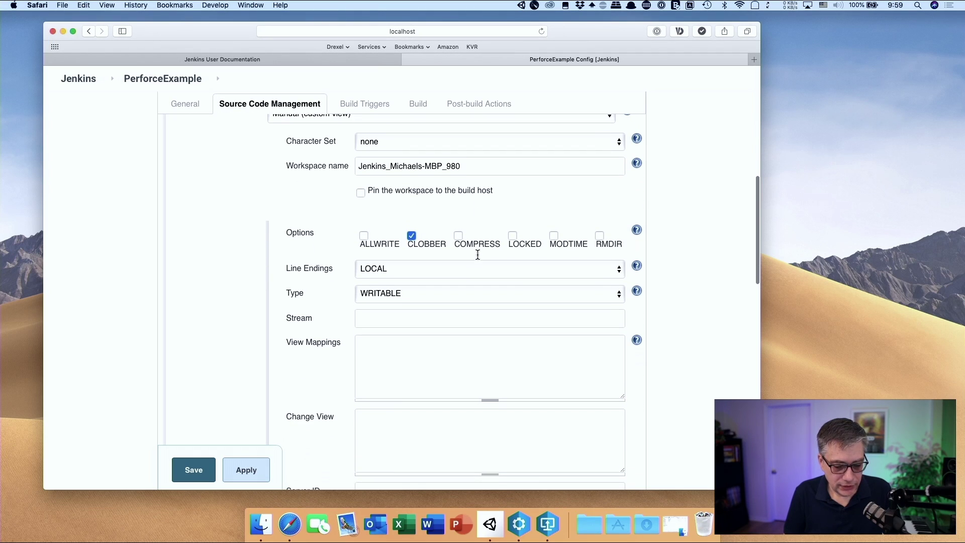
Try the Static workspace behaviour, then switch back to Manual (custom view)
{"action": "scroll", "coordinate": [315, 259], "scroll_direction": "down", "scroll_amount": 3}
{"action": "scroll", "coordinate": [317, 262], "scroll_direction": "up", "scroll_amount": 8}
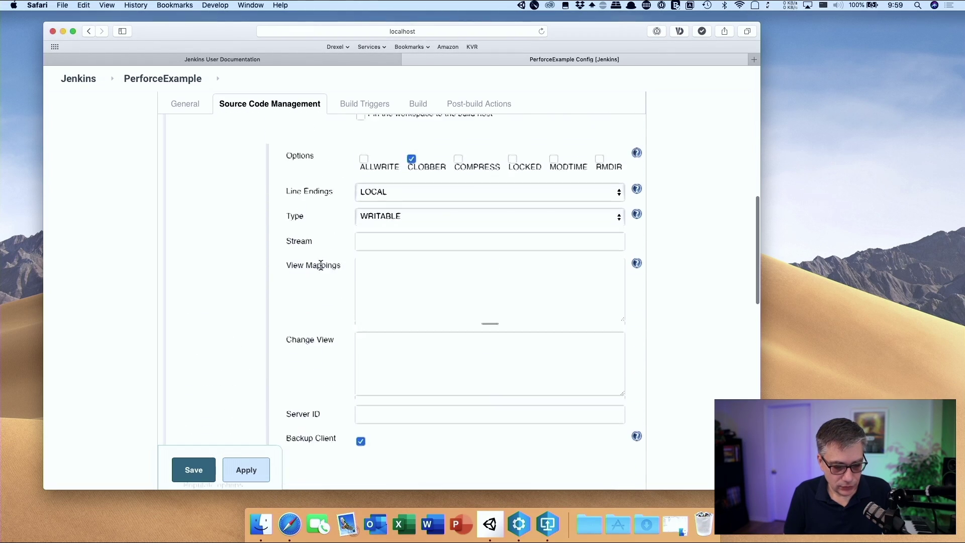
{"action": "left_click", "coordinate": [380, 256]}
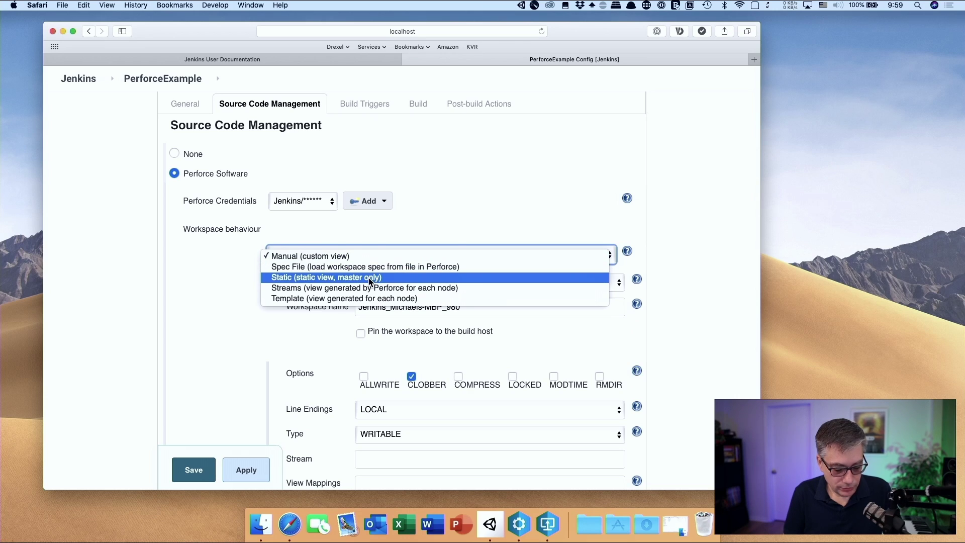
{"action": "left_click", "coordinate": [369, 278]}
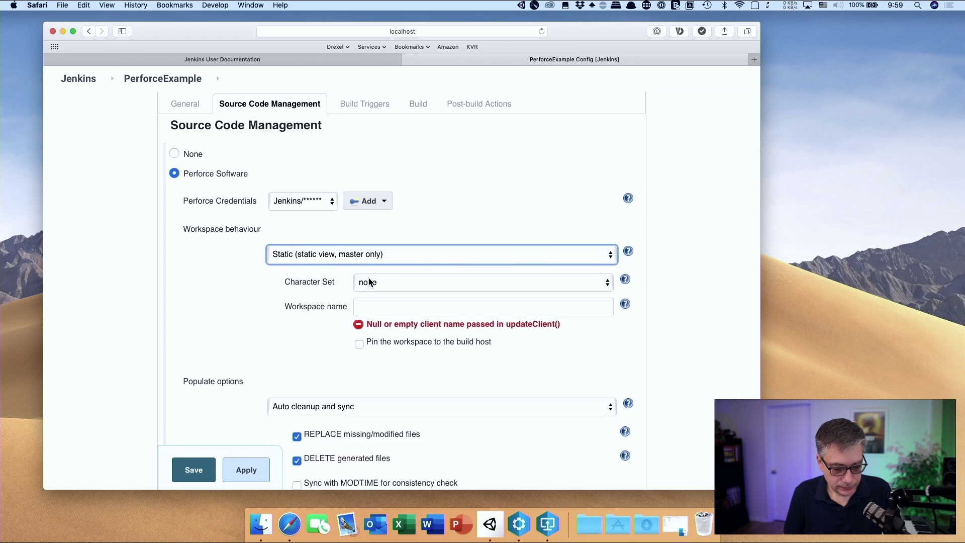
{"action": "left_click", "coordinate": [401, 313]}
{"action": "right_click", "coordinate": [401, 312]}
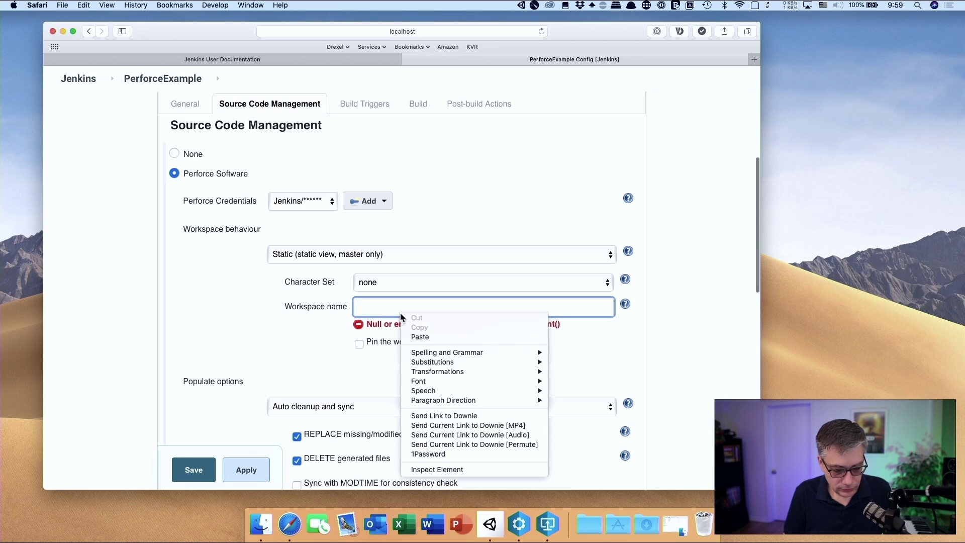
{"action": "left_click", "coordinate": [317, 332]}
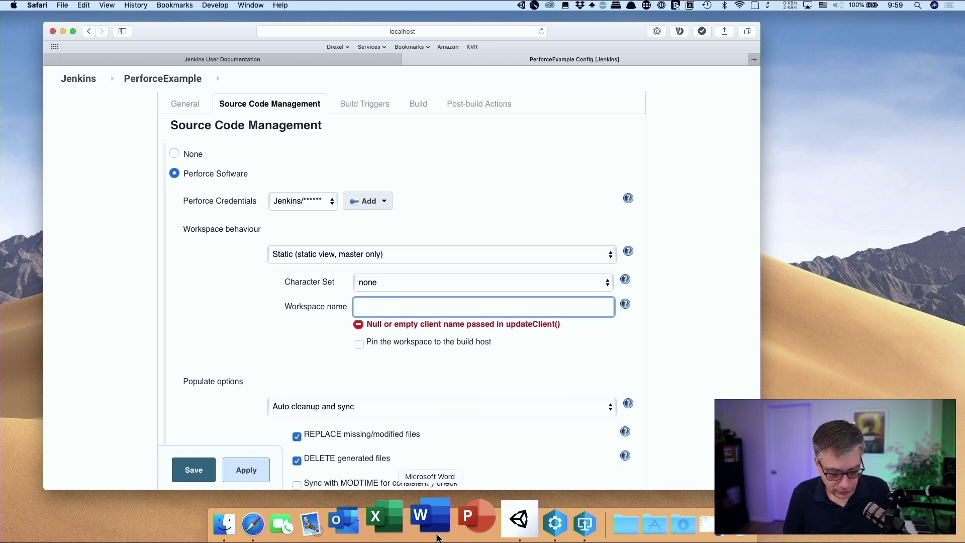
{"action": "left_click", "coordinate": [367, 248]}
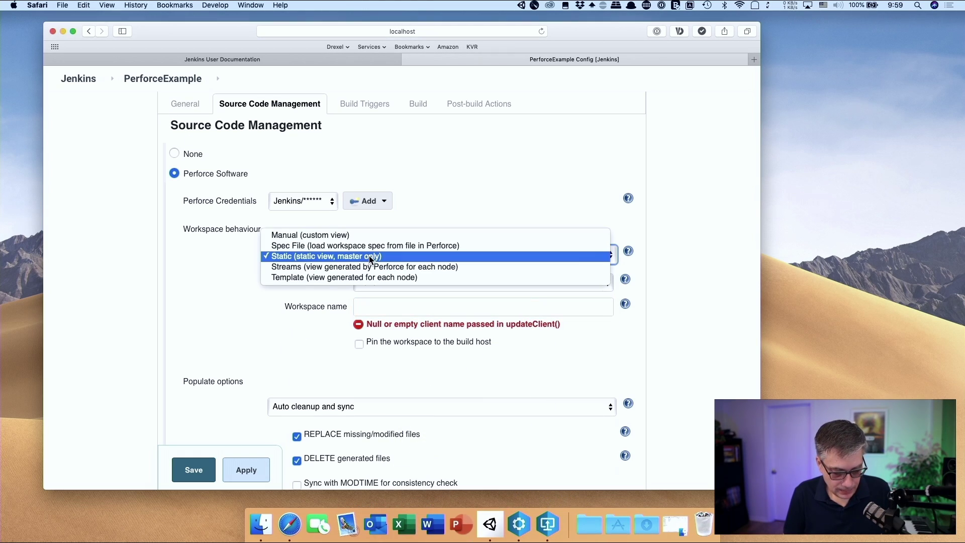
{"action": "left_click", "coordinate": [368, 236]}
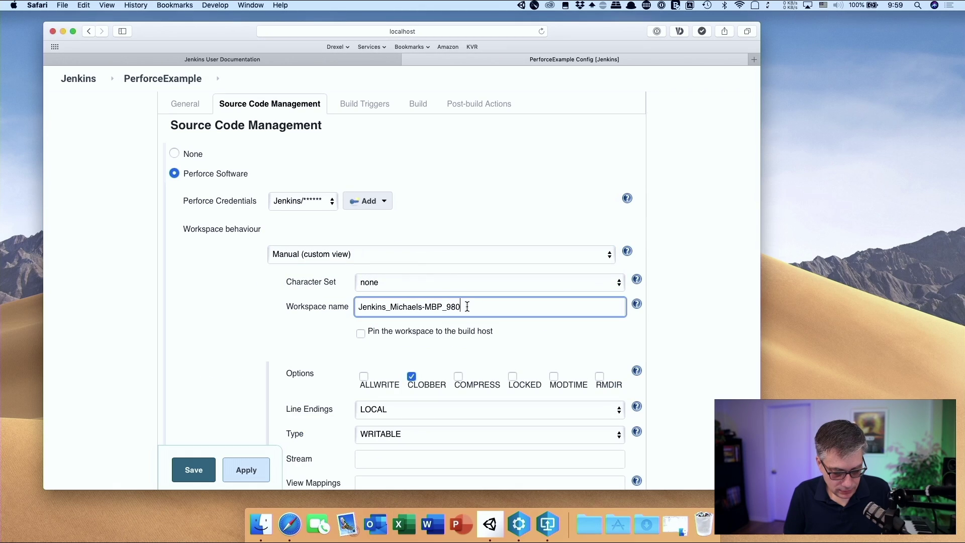
Copy the workspace name, switch to Static (static view, master only), and paste it in
{"action": "left_click_drag", "start_coordinate": [465, 307], "coordinate": [270, 306]}
{"action": "key", "text": "cmd+c"}
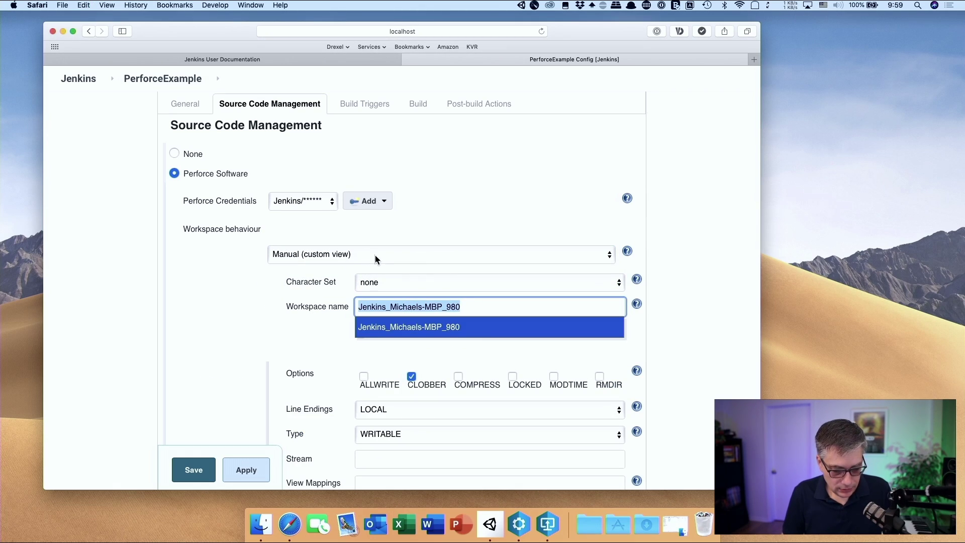
{"action": "left_click", "coordinate": [390, 257]}
{"action": "left_click", "coordinate": [388, 276]}
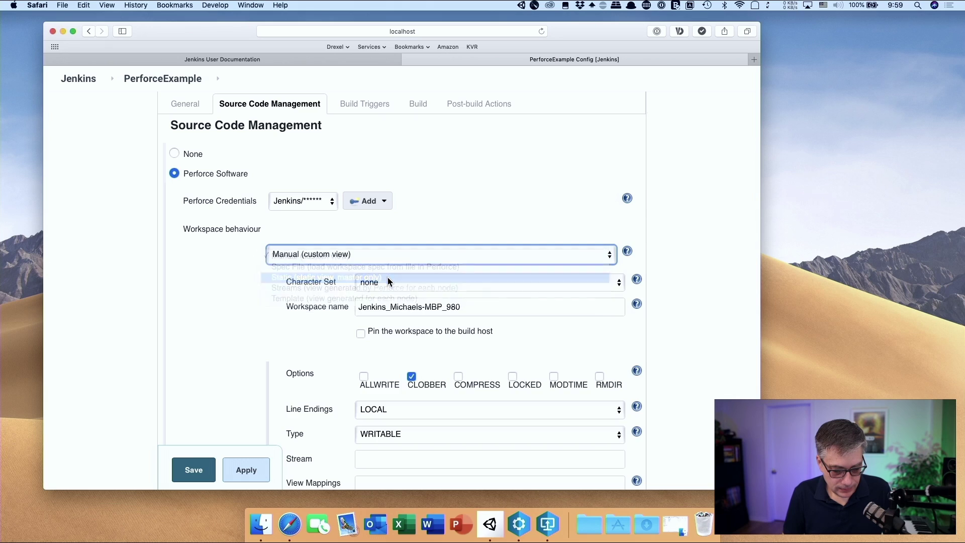
{"action": "left_click", "coordinate": [408, 311]}
{"action": "key", "text": "cmd+v"}
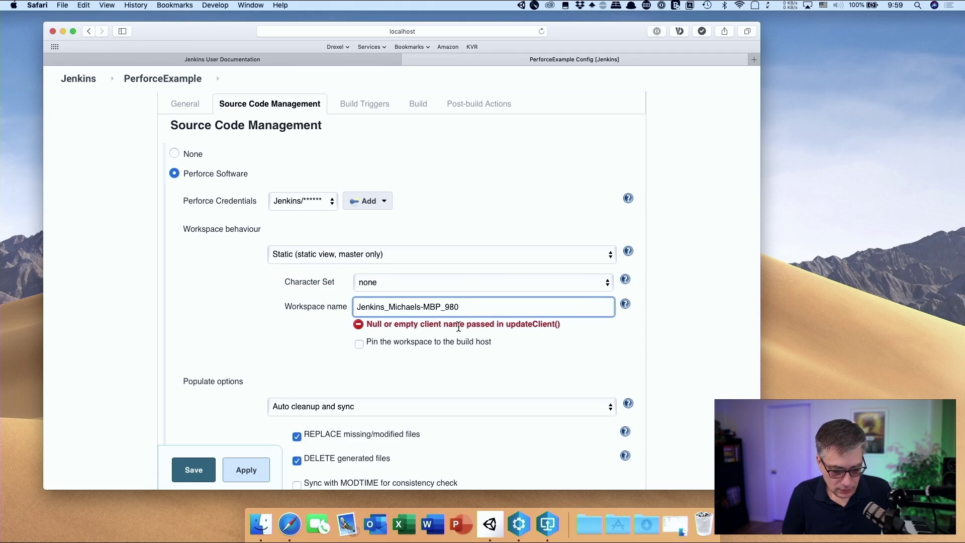
{"action": "left_click", "coordinate": [634, 316]}
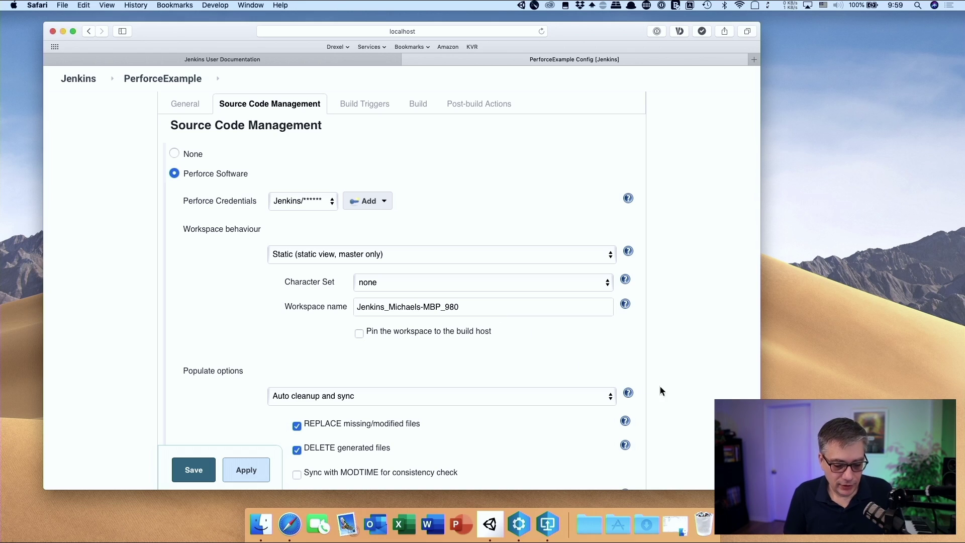
{"action": "scroll", "coordinate": [694, 382], "scroll_direction": "down", "scroll_amount": 5}
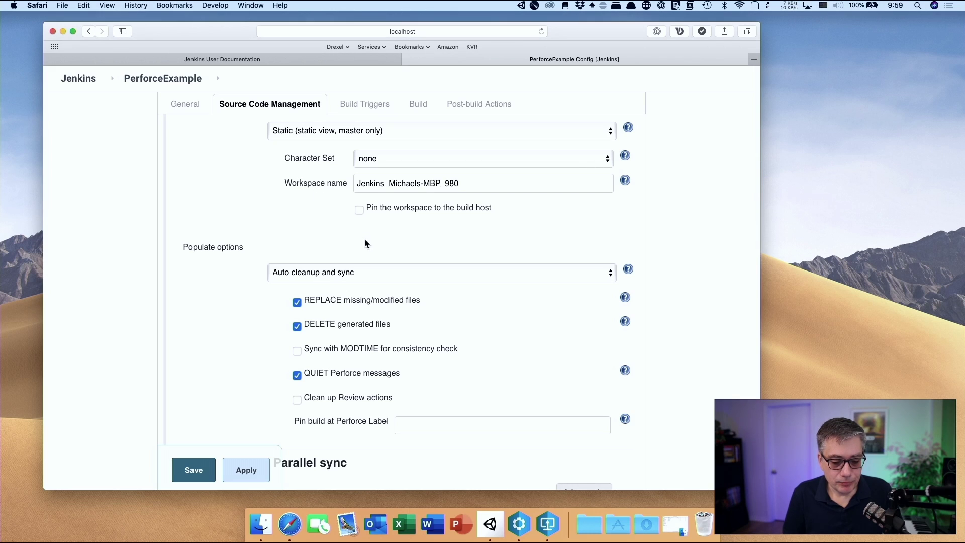
{"action": "scroll", "coordinate": [351, 246], "scroll_direction": "down", "scroll_amount": 3}
{"action": "scroll", "coordinate": [351, 246], "scroll_direction": "up", "scroll_amount": 5}
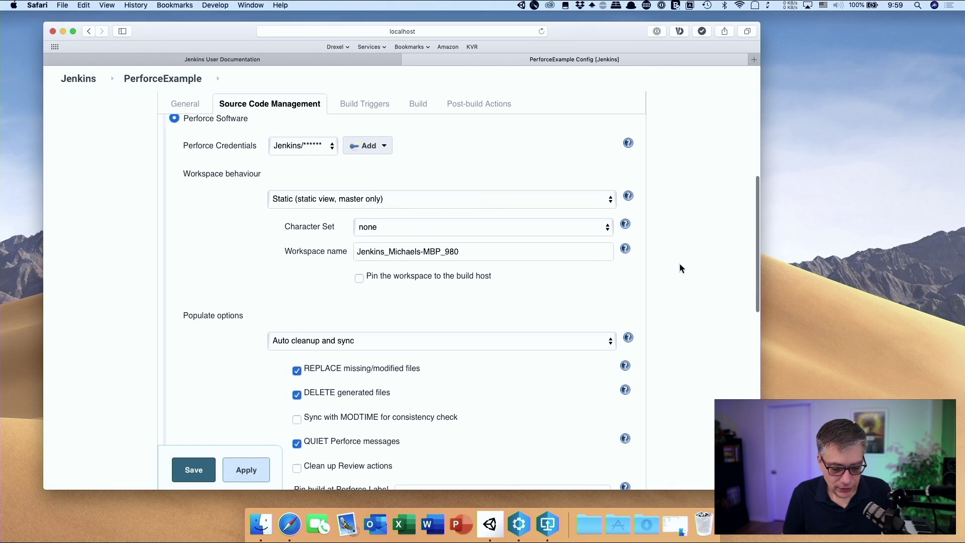
{"action": "scroll", "coordinate": [680, 264], "scroll_direction": "down", "scroll_amount": 4}
{"action": "scroll", "coordinate": [680, 267], "scroll_direction": "down", "scroll_amount": 15}
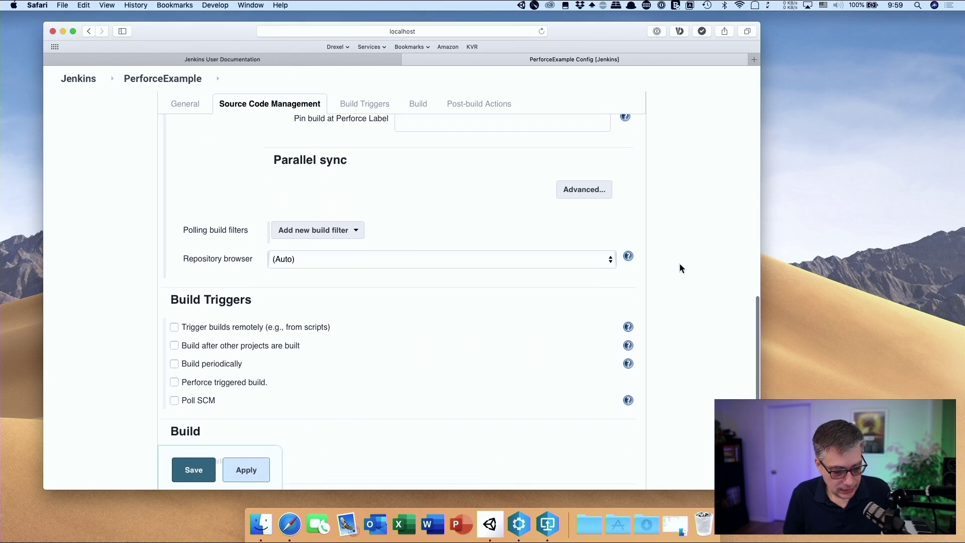
{"action": "scroll", "coordinate": [680, 266], "scroll_direction": "down", "scroll_amount": 2}
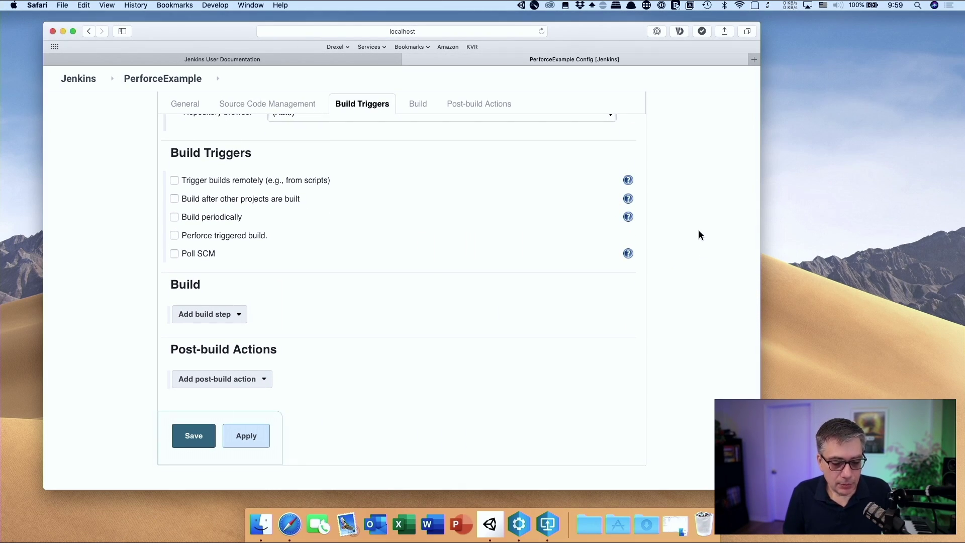
{"action": "scroll", "coordinate": [699, 234], "scroll_direction": "up", "scroll_amount": 6}
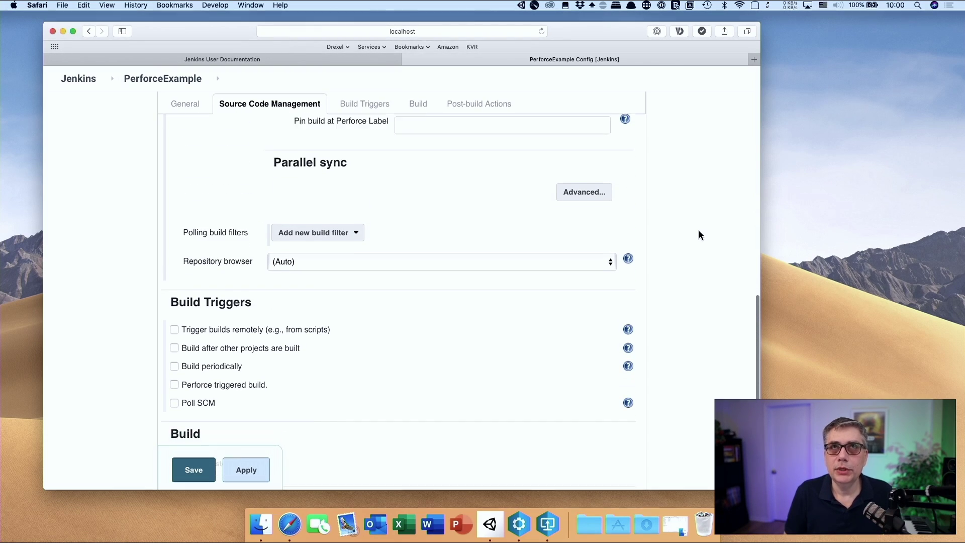
{"action": "scroll", "coordinate": [699, 232], "scroll_direction": "down", "scroll_amount": 3}
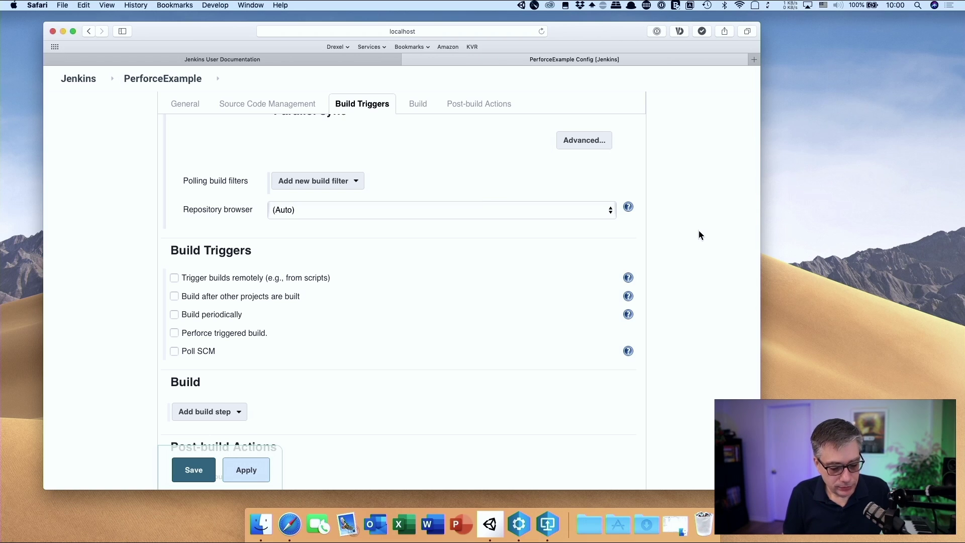
Tick Poll SCM under Build Triggers for the PerforceExample job
{"action": "scroll", "coordinate": [403, 303], "scroll_direction": "down", "scroll_amount": 3}
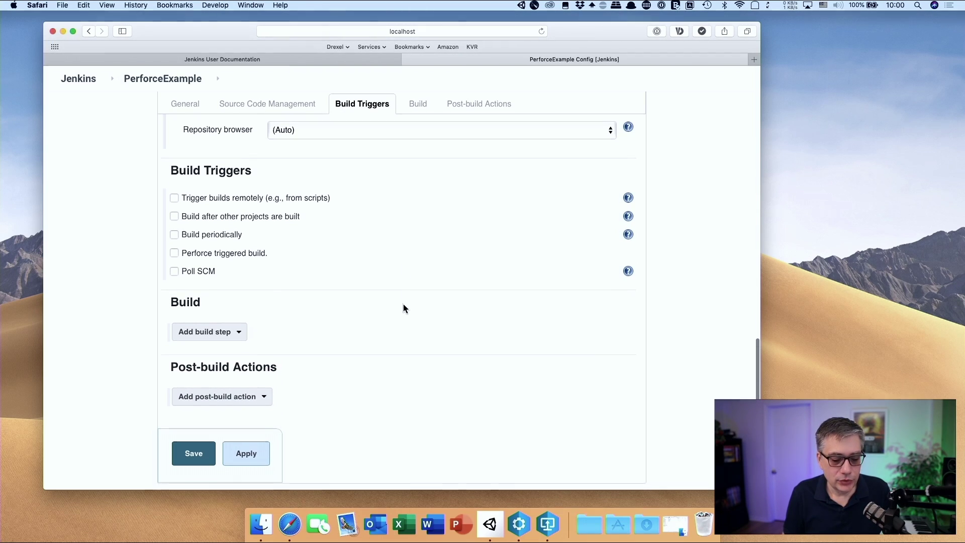
{"action": "left_click", "coordinate": [174, 272]}
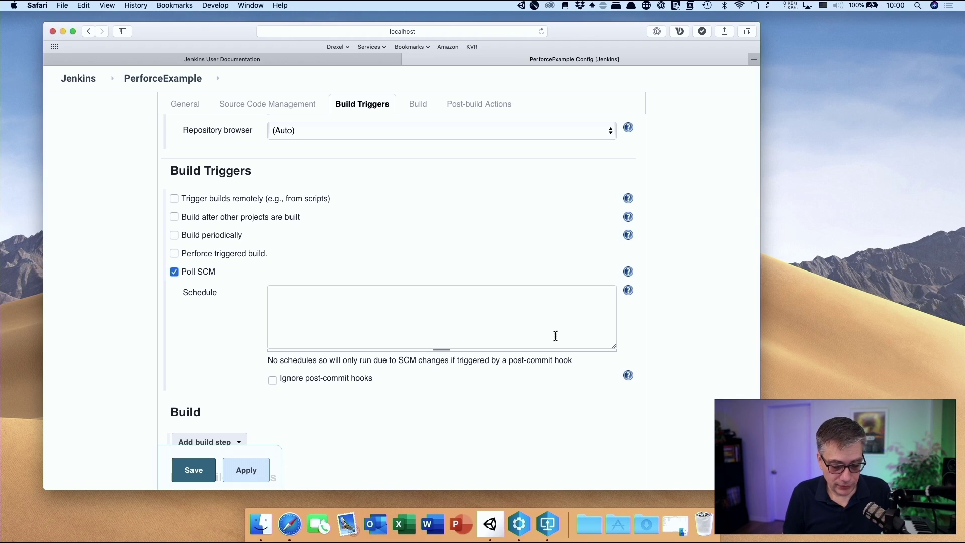
{"action": "scroll", "coordinate": [625, 339], "scroll_direction": "down", "scroll_amount": 5}
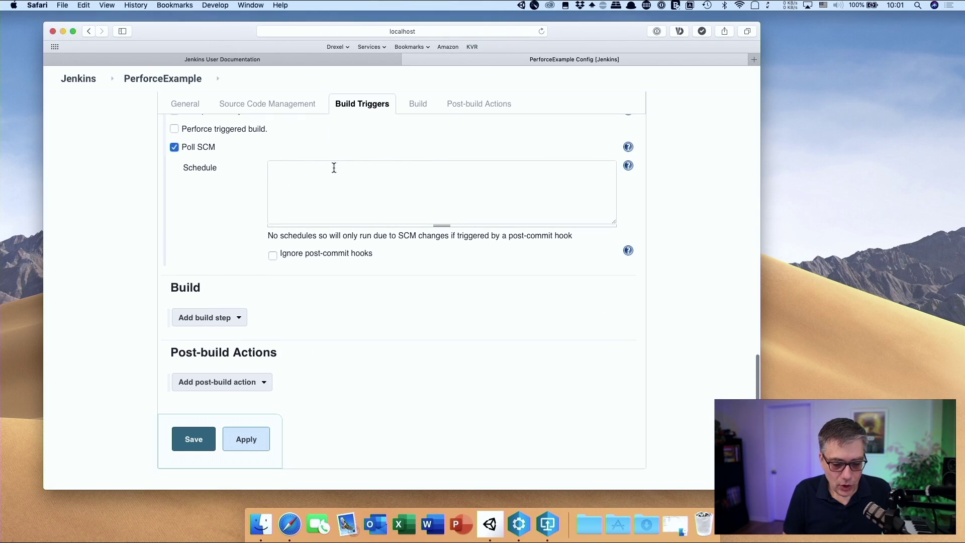
Show the cron syntax help and copy its H/15 * * * * example schedule
{"action": "left_click", "coordinate": [629, 166]}
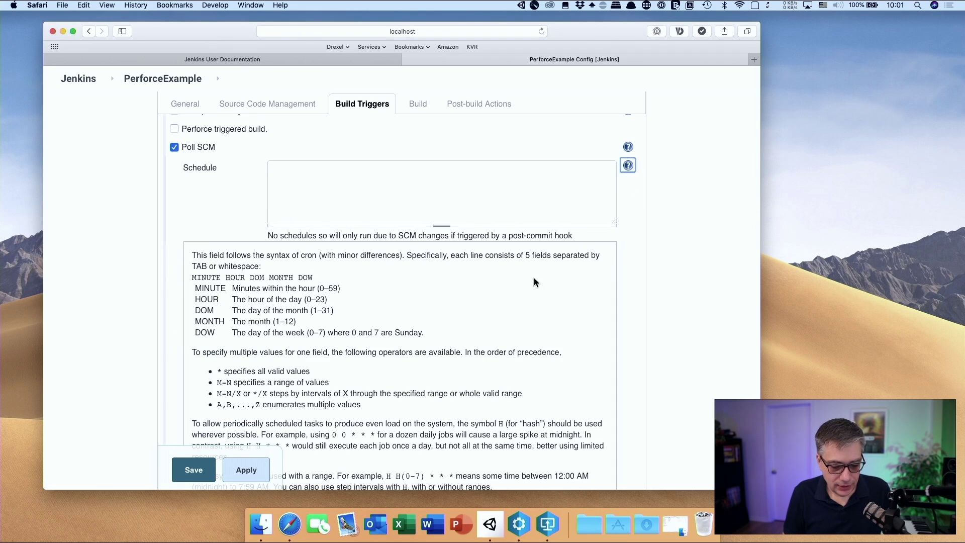
{"action": "scroll", "coordinate": [439, 301], "scroll_direction": "down", "scroll_amount": 2}
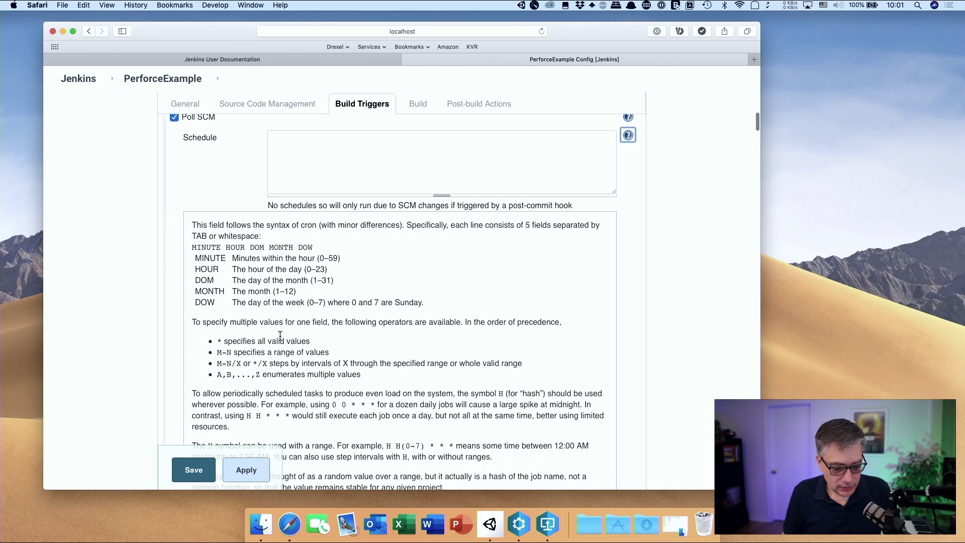
{"action": "scroll", "coordinate": [275, 338], "scroll_direction": "up", "scroll_amount": 2}
{"action": "scroll", "coordinate": [279, 336], "scroll_direction": "down", "scroll_amount": 5}
{"action": "scroll", "coordinate": [280, 336], "scroll_direction": "down", "scroll_amount": 10}
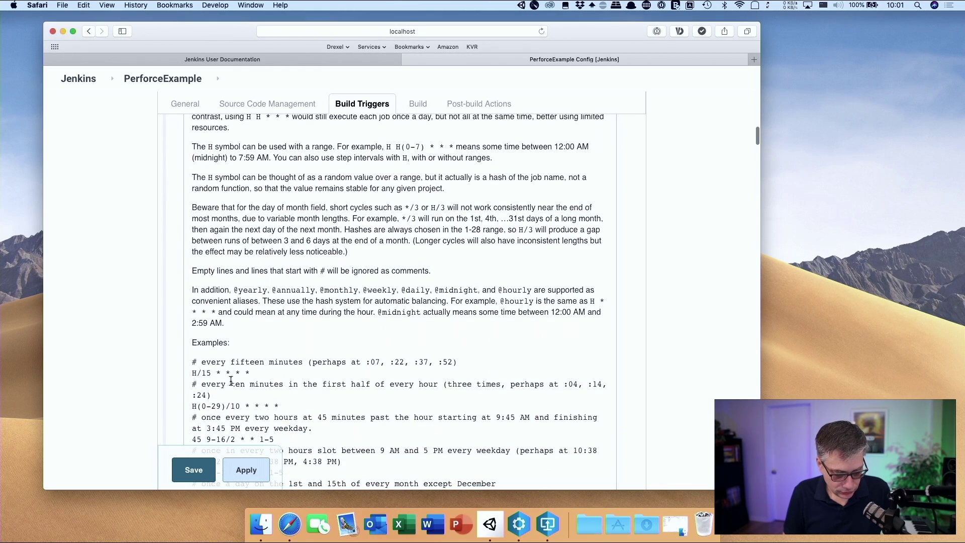
{"action": "left_click_drag", "start_coordinate": [250, 372], "coordinate": [191, 375]}
{"action": "key", "text": "super+c"}
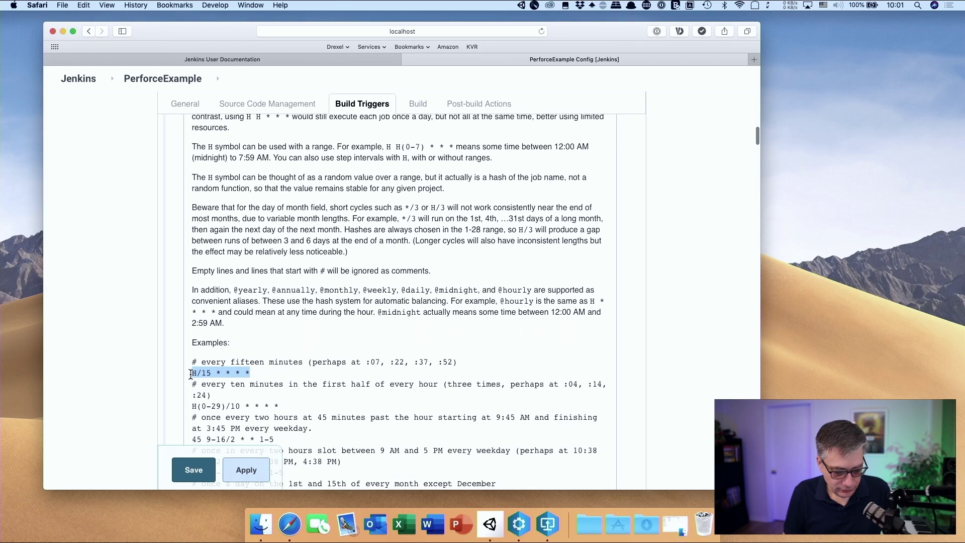
{"action": "scroll", "coordinate": [290, 355], "scroll_direction": "up", "scroll_amount": 20}
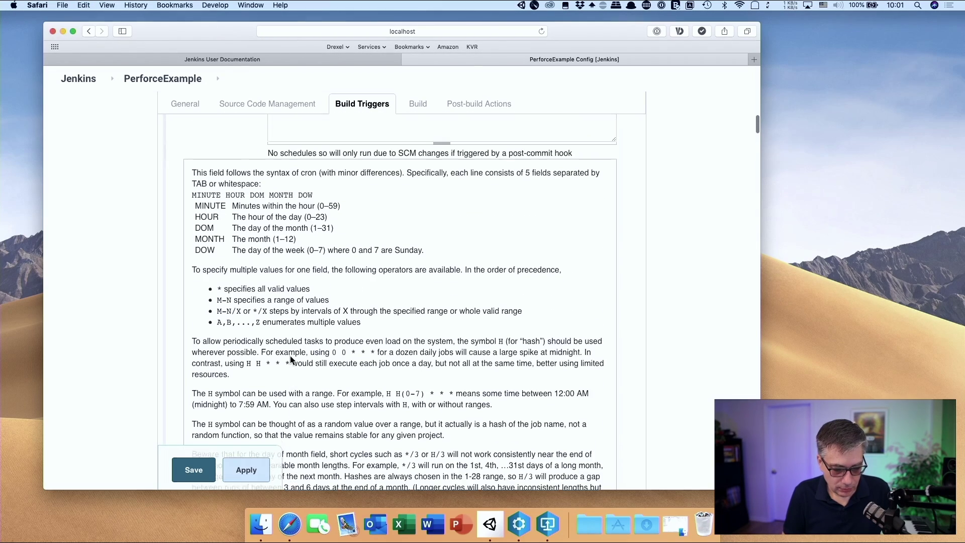
Paste H/15 * * * * into the Poll SCM Schedule and collapse the cron help
{"action": "left_click", "coordinate": [299, 239]}
{"action": "key", "text": "super+v"}
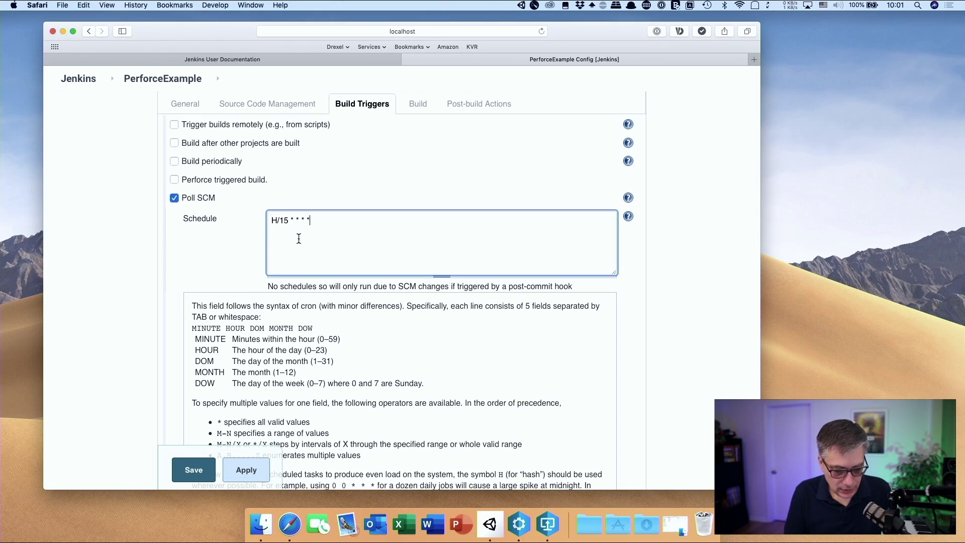
{"action": "left_click", "coordinate": [716, 290]}
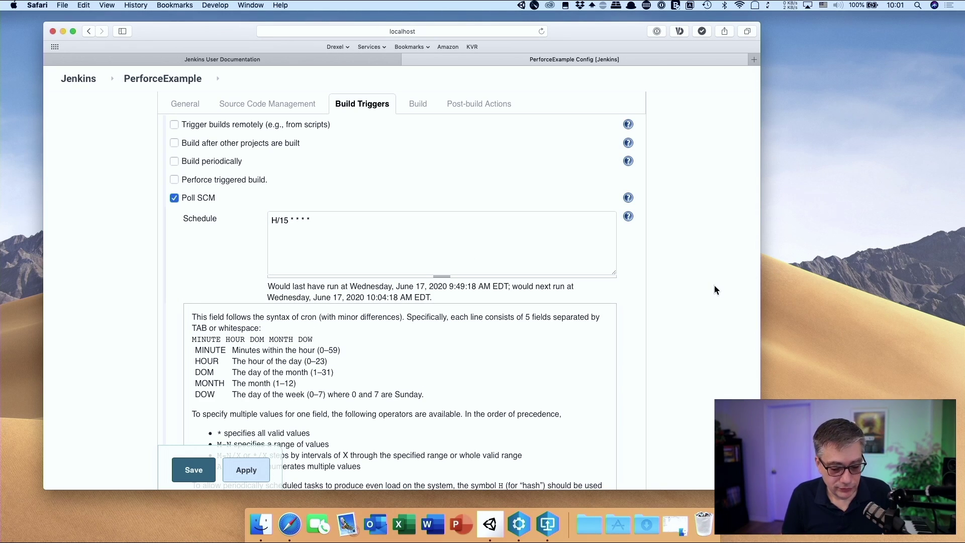
{"action": "scroll", "coordinate": [703, 312], "scroll_direction": "down", "scroll_amount": 12}
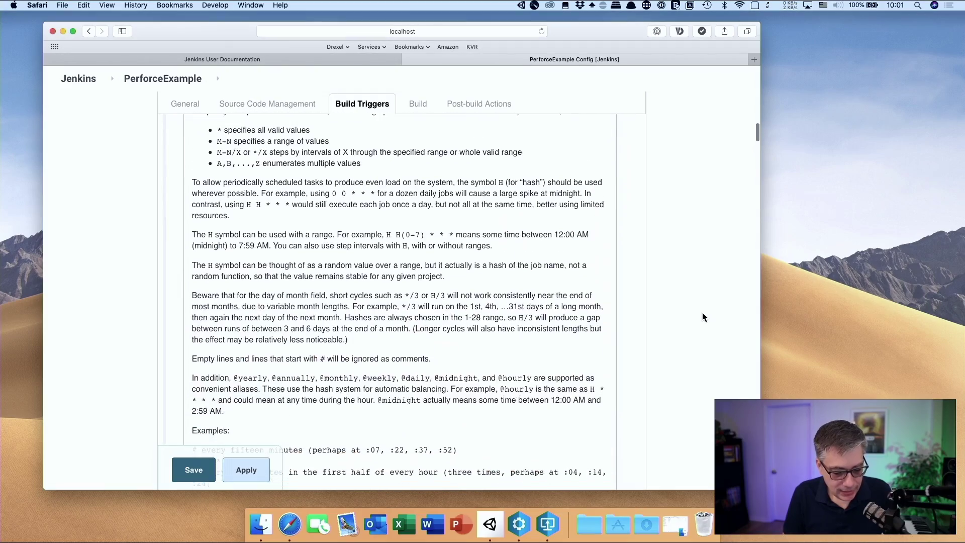
{"action": "scroll", "coordinate": [702, 316], "scroll_direction": "down", "scroll_amount": 6}
{"action": "scroll", "coordinate": [702, 316], "scroll_direction": "up", "scroll_amount": 15}
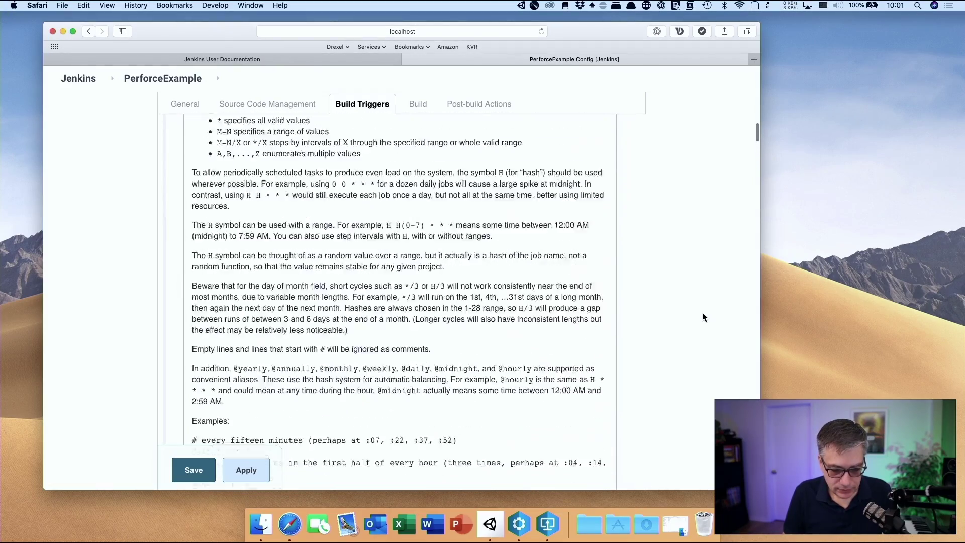
{"action": "scroll", "coordinate": [702, 314], "scroll_direction": "up", "scroll_amount": 3}
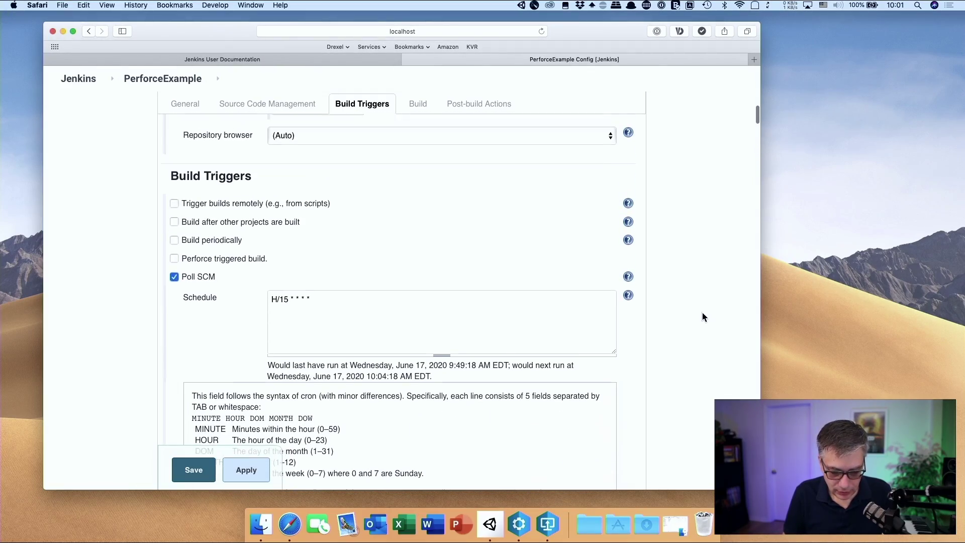
{"action": "left_click", "coordinate": [629, 297]}
{"action": "scroll", "coordinate": [686, 333], "scroll_direction": "down", "scroll_amount": 5}
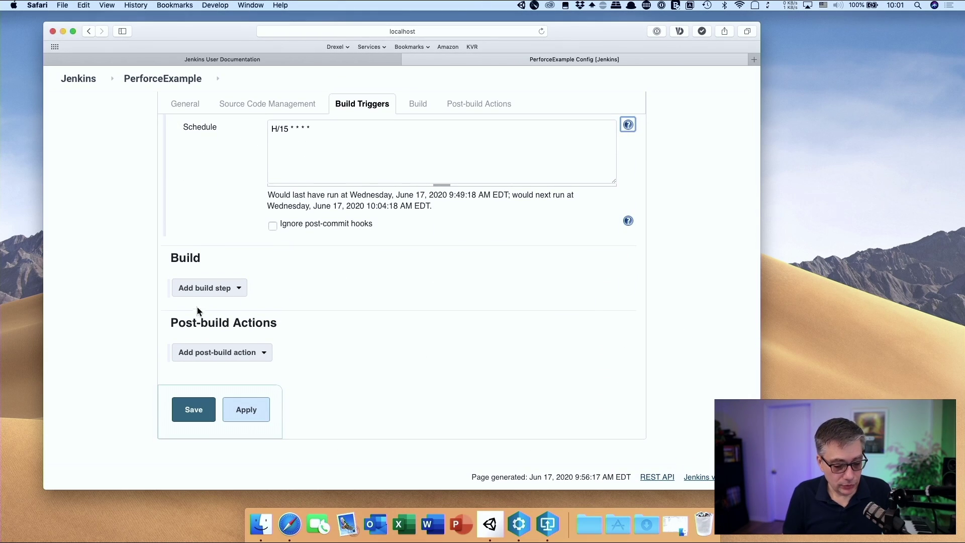
Add an Invoke Unity3d Editor build step with arguments '-quit -batchMode -projectPath … - executeMethod BuildScript.BuildWindows'
{"action": "left_click", "coordinate": [229, 297]}
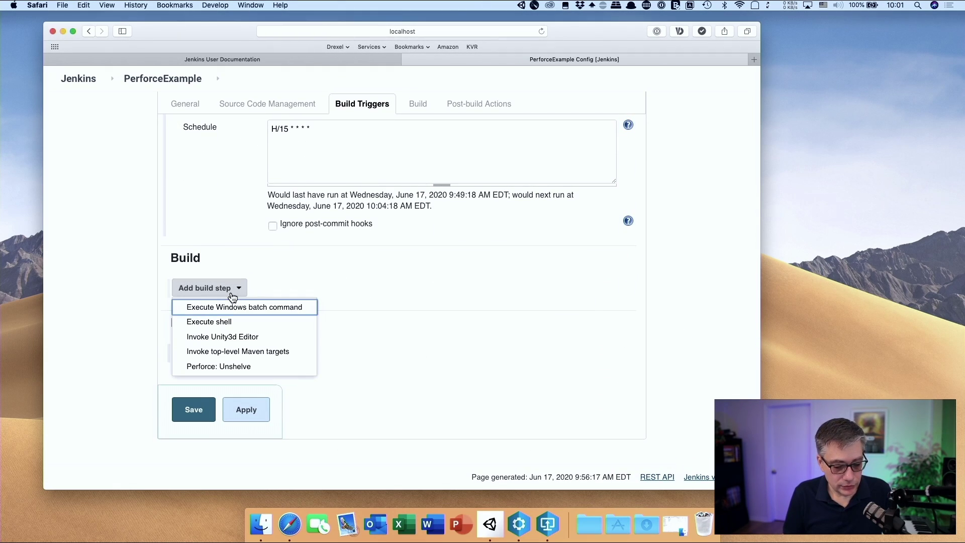
{"action": "left_click", "coordinate": [246, 342]}
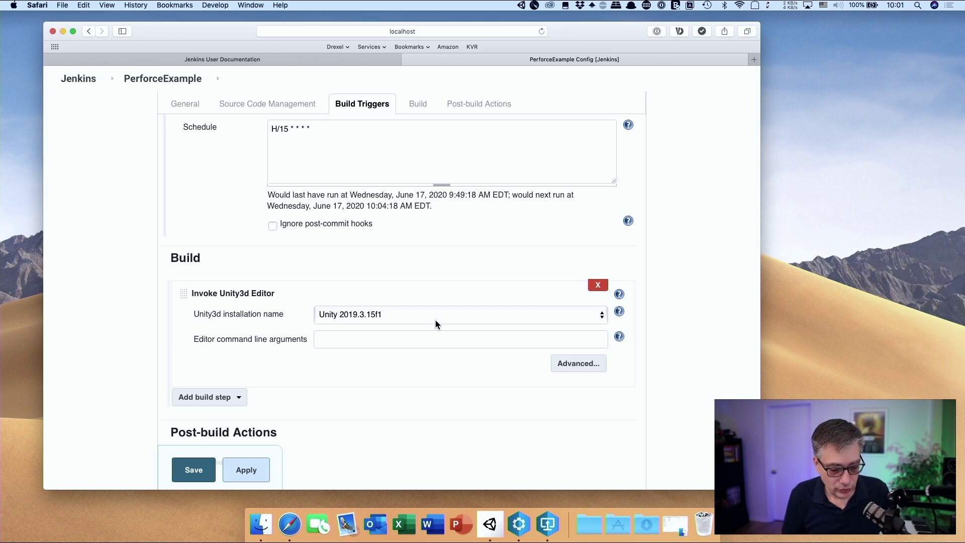
{"action": "left_click", "coordinate": [416, 343]}
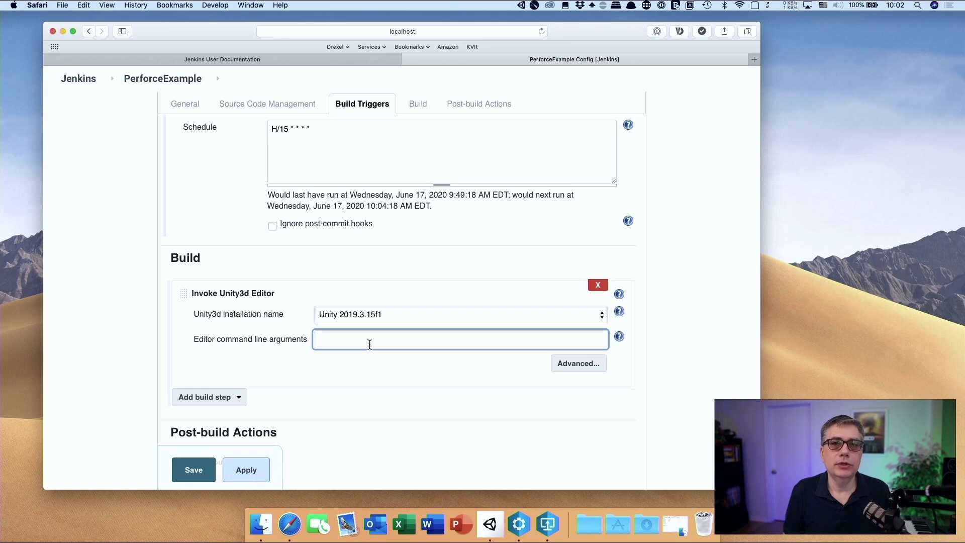
{"action": "type", "text": "-"}
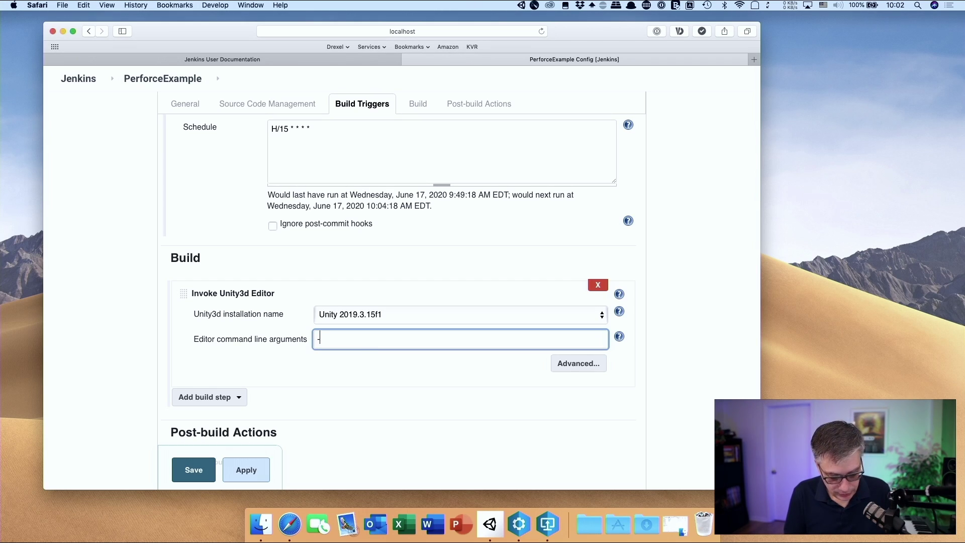
{"action": "type", "text": "quit"}
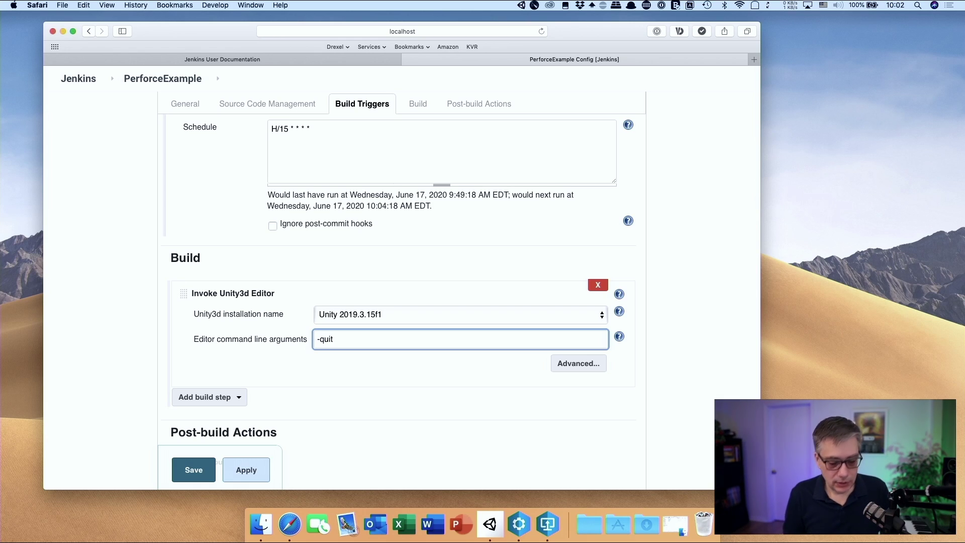
{"action": "type", "text": " -bat"}
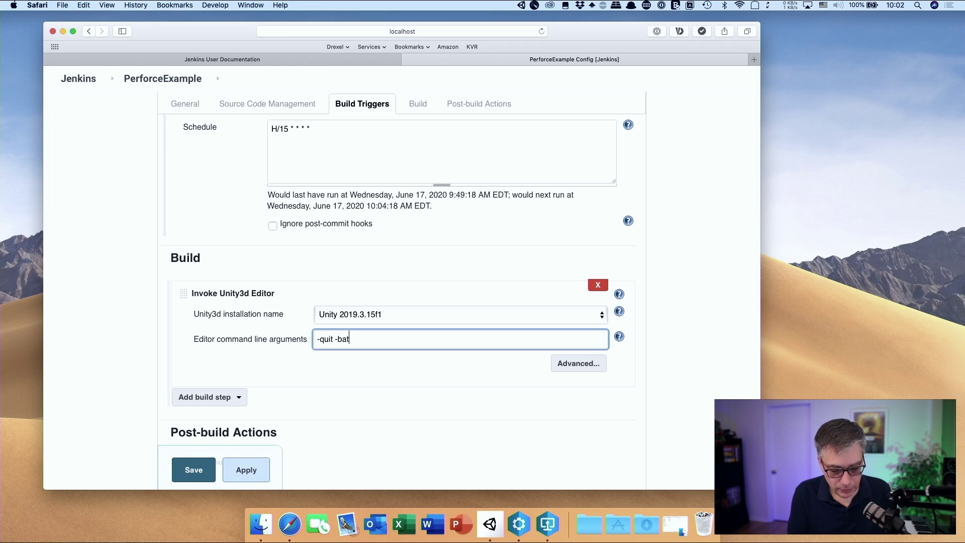
{"action": "type", "text": "chMode"}
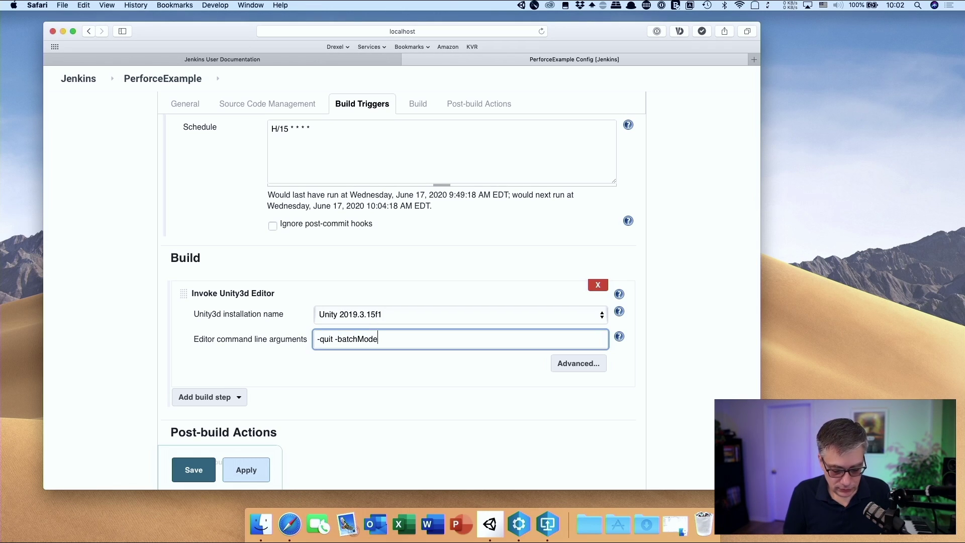
{"action": "type", "text": " -p"}
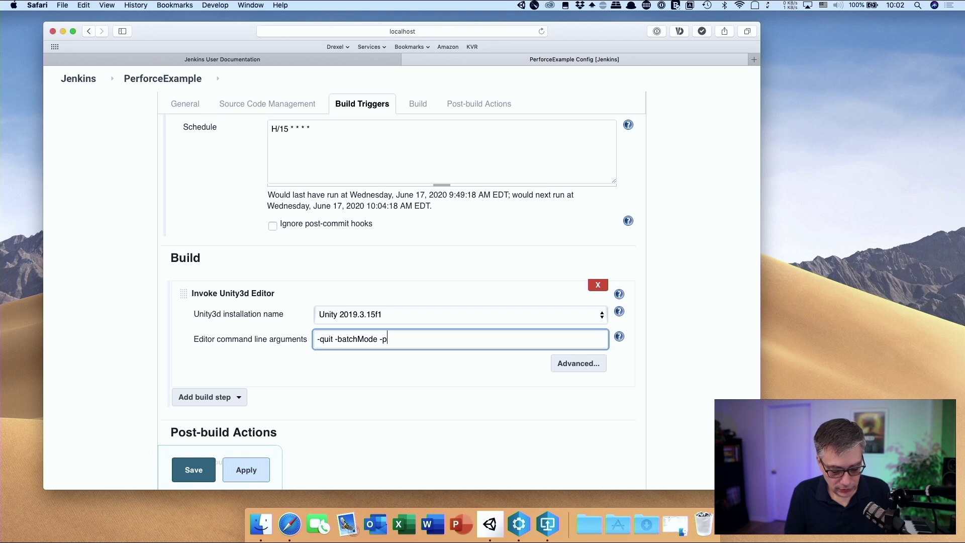
{"action": "type", "text": "rojectPath"}
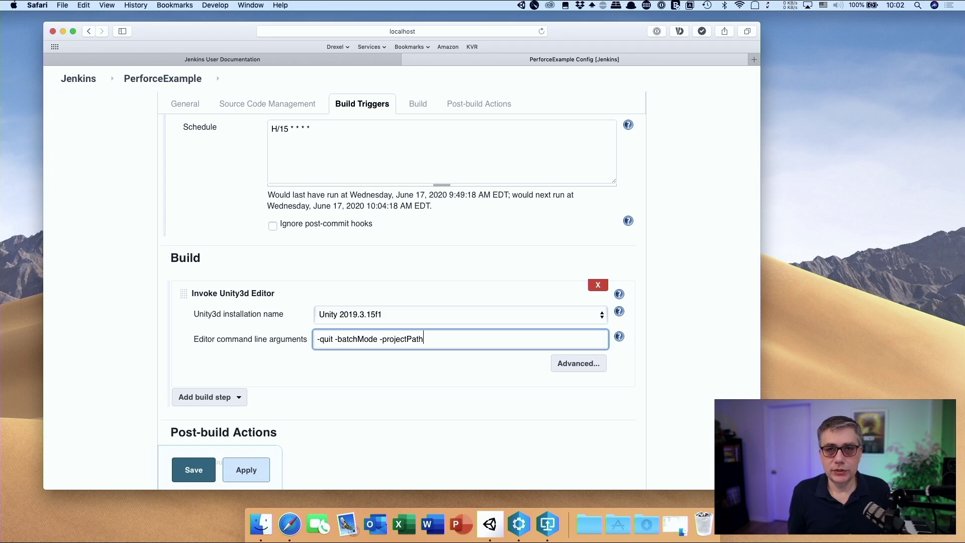
{"action": "type", "text": "/Pae"}
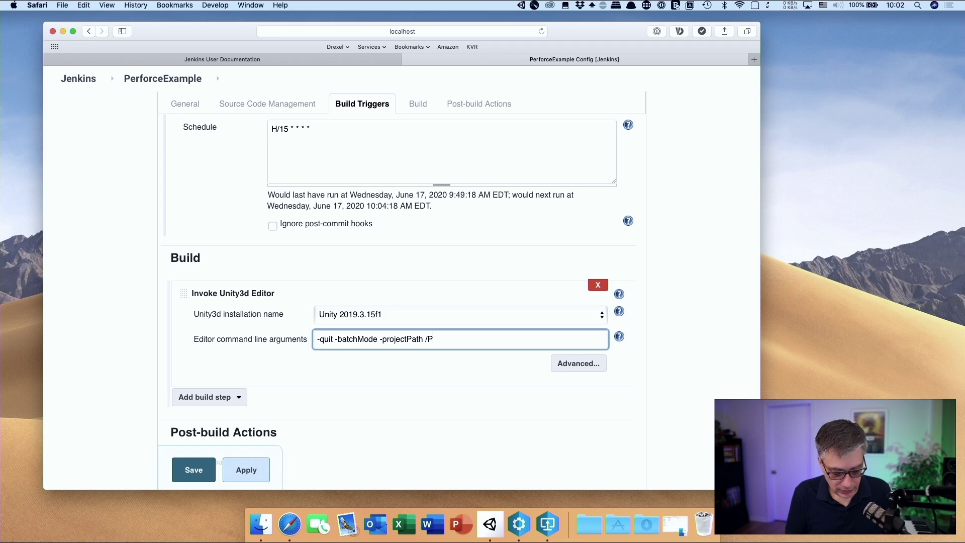
{"action": "key", "text": "BackSpace"}
{"action": "key", "text": "BackSpace"}
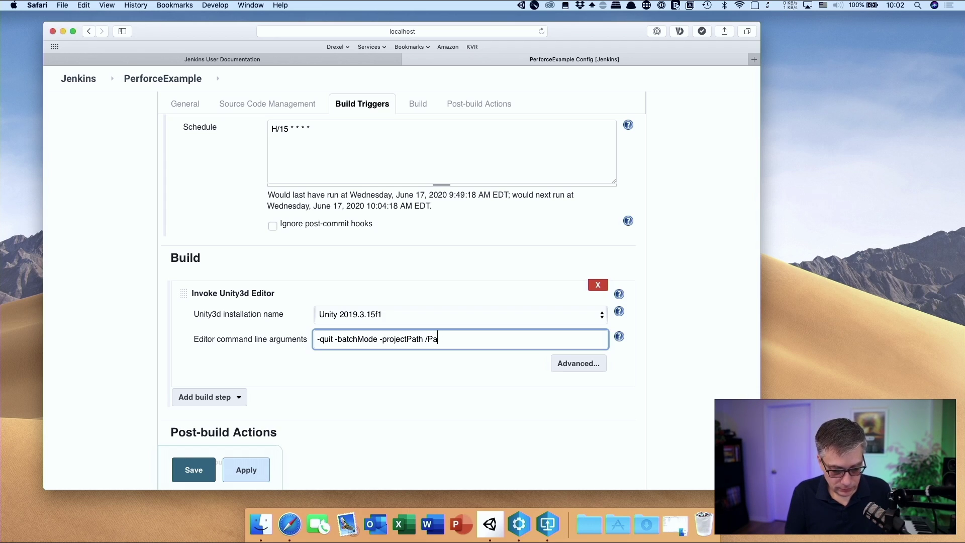
{"action": "type", "text": "erforce"}
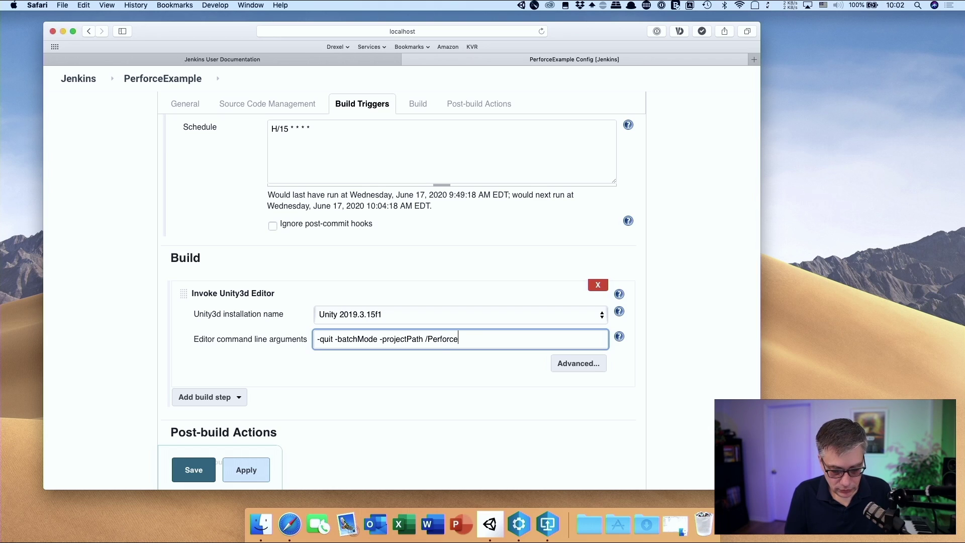
{"action": "type", "text": "/Perfo"}
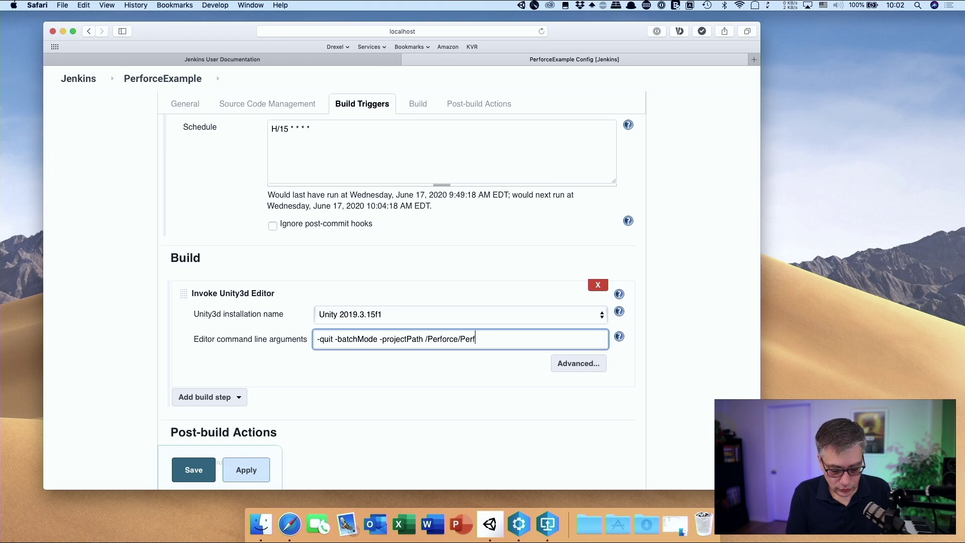
{"action": "type", "text": "rceExample"}
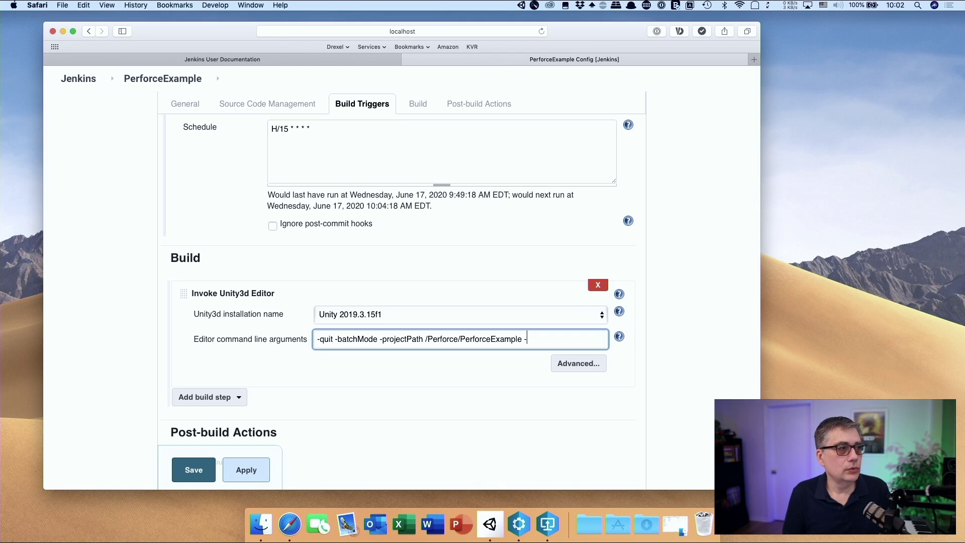
{"action": "type", "text": " - execu"}
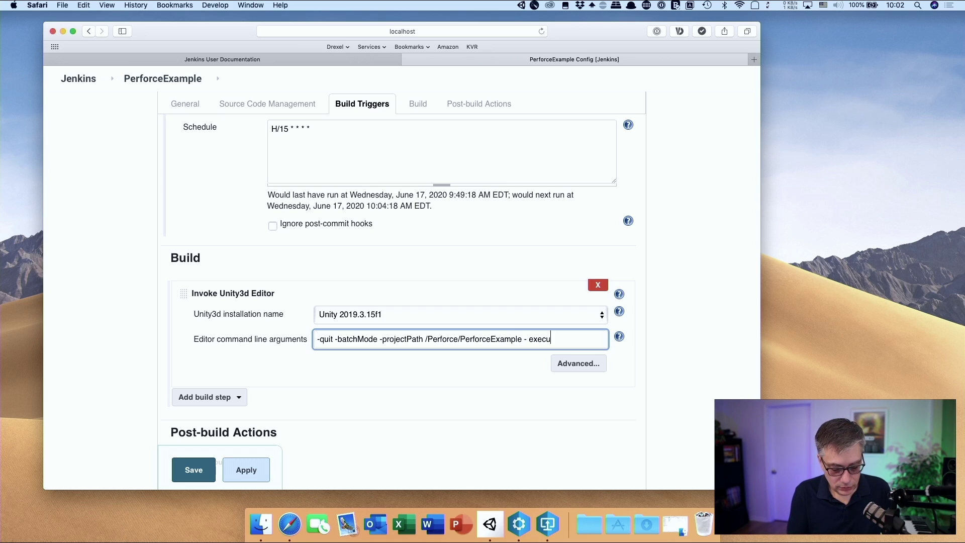
{"action": "type", "text": "teMethod"}
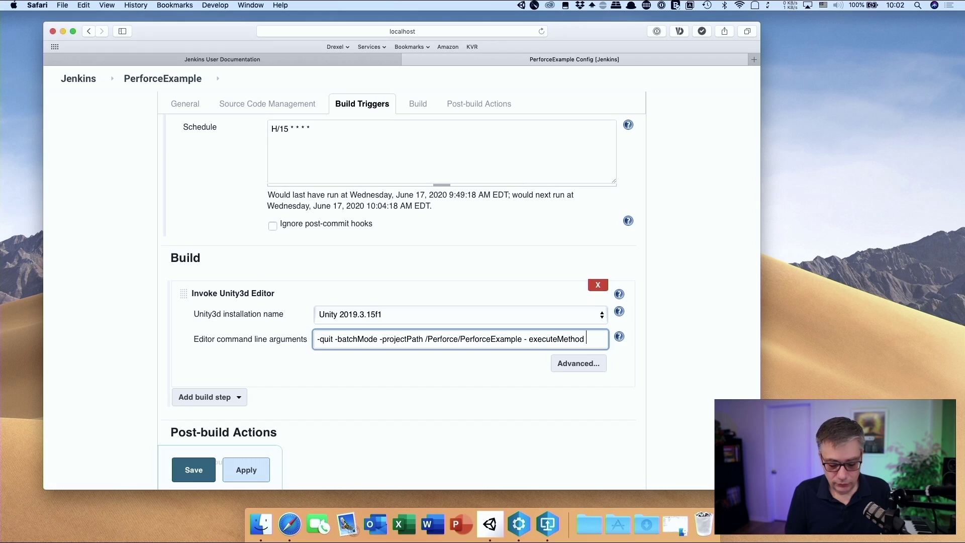
{"action": "type", "text": " Build"}
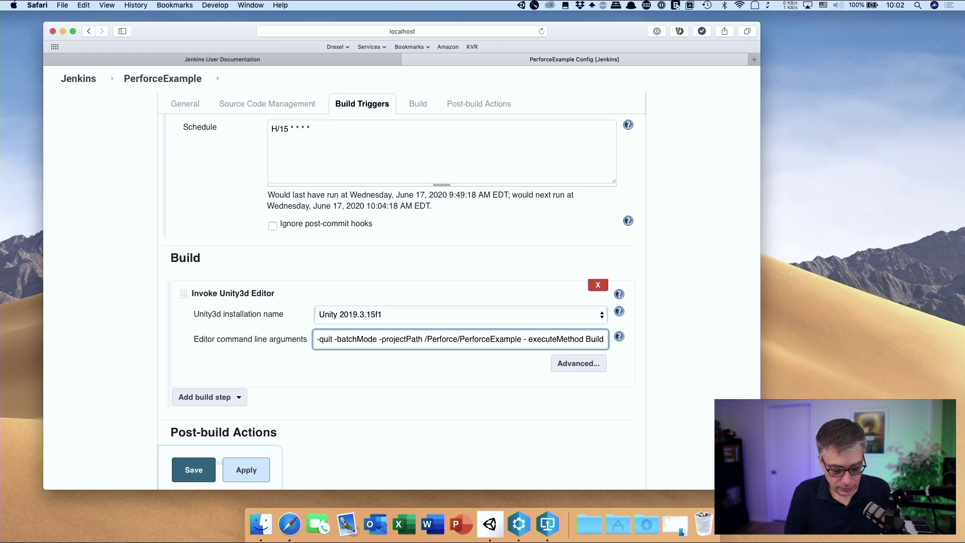
{"action": "type", "text": "Script"}
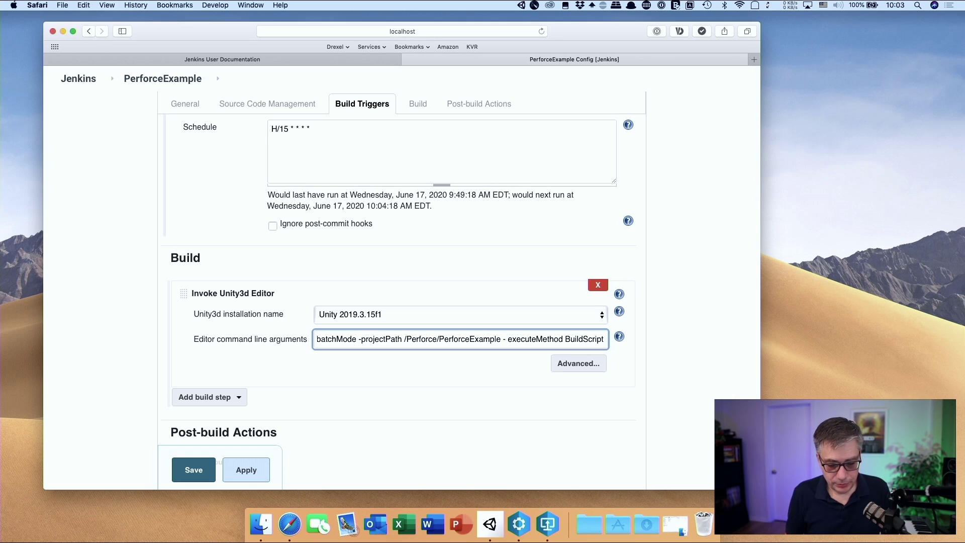
{"action": "type", "text": "."}
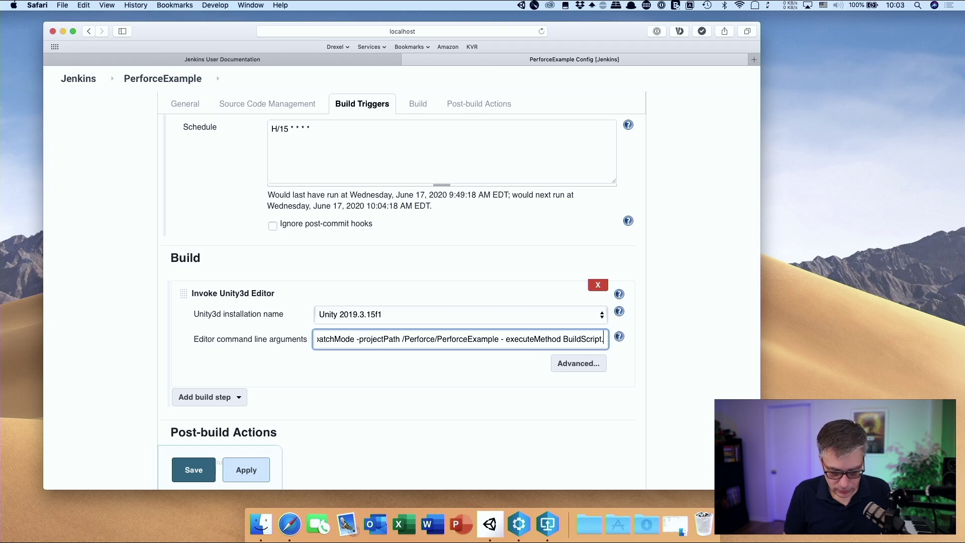
{"action": "type", "text": "B"}
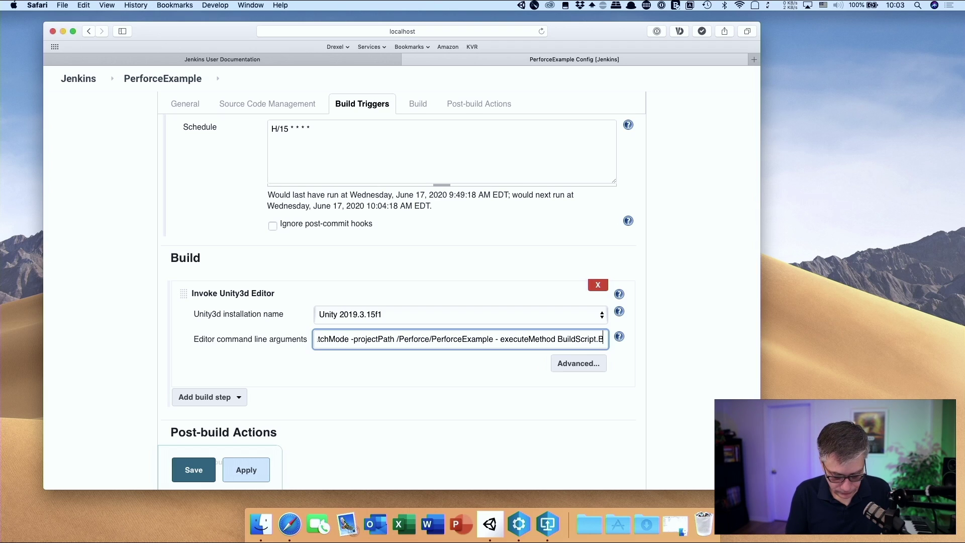
{"action": "type", "text": "uildWindows"}
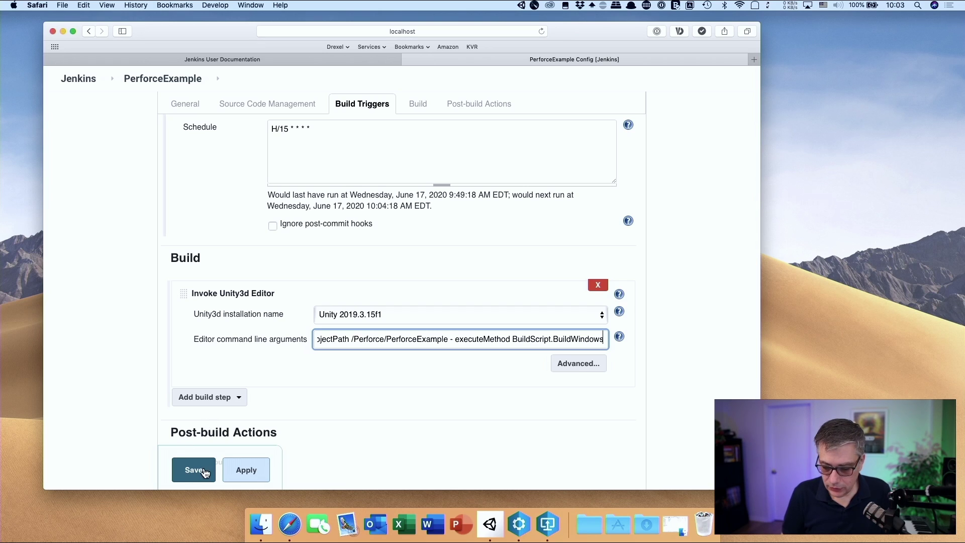
Save the PerforceExample configuration and go back to the Jenkins dashboard
{"action": "left_click", "coordinate": [189, 473]}
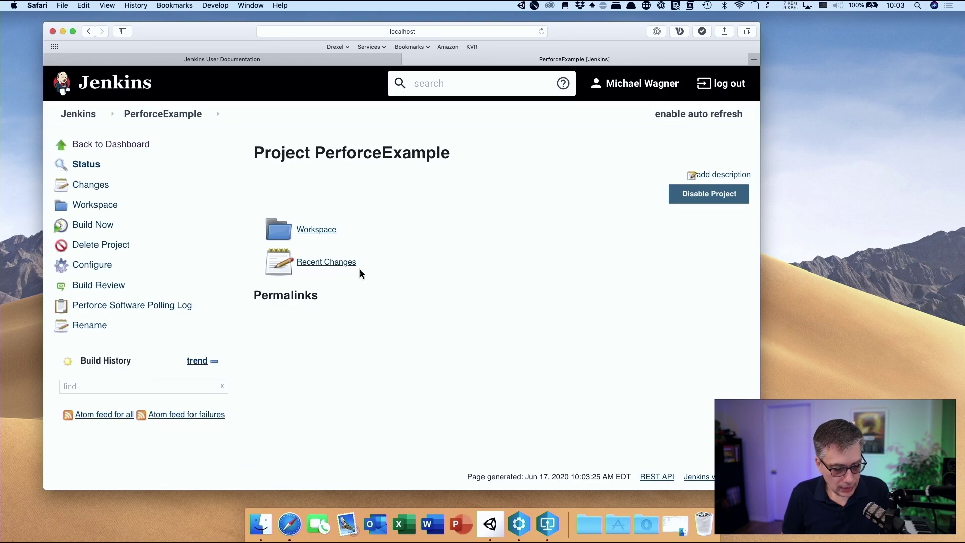
{"action": "left_click", "coordinate": [119, 145]}
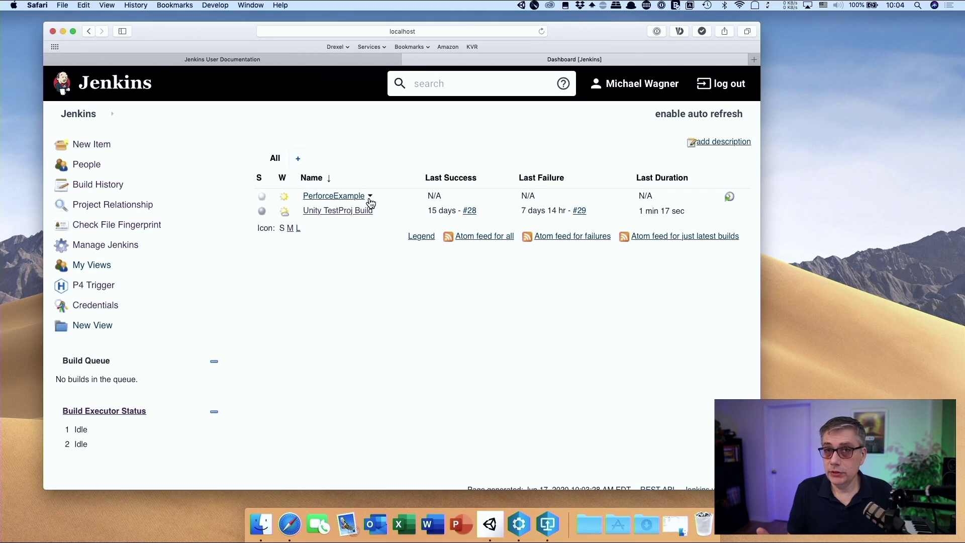
Start PerforceExample build #1 with Build Now and restore the minimized Finder window
{"action": "left_click", "coordinate": [370, 198]}
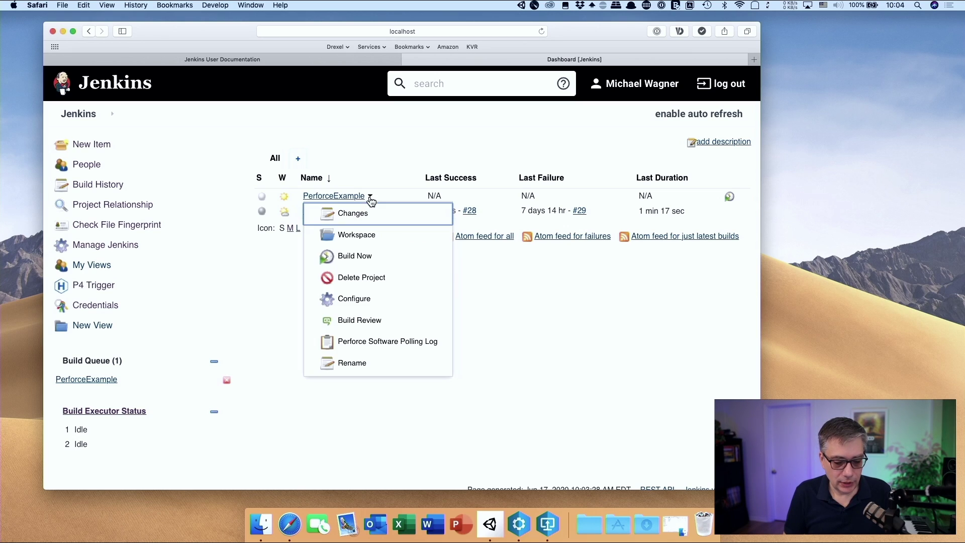
{"action": "left_click", "coordinate": [378, 255]}
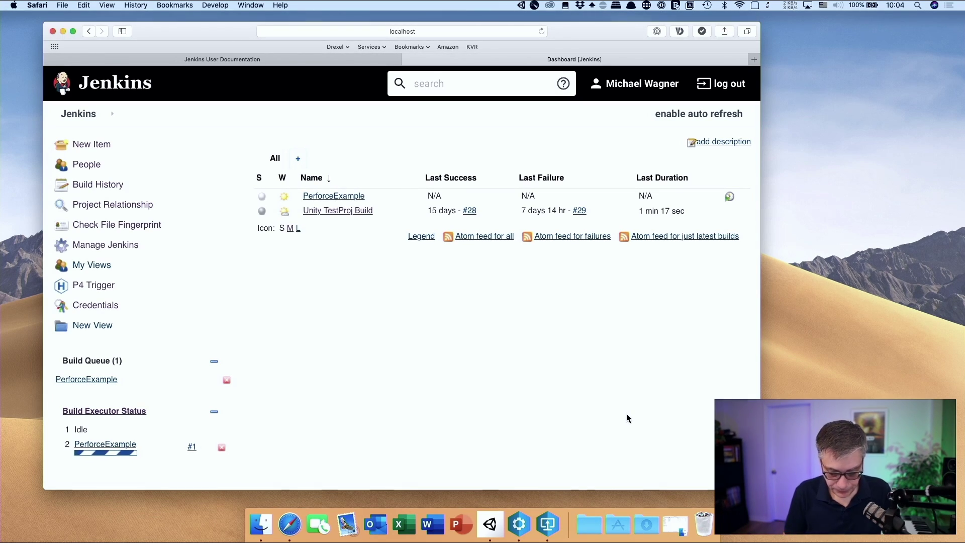
{"action": "left_click", "coordinate": [678, 518]}
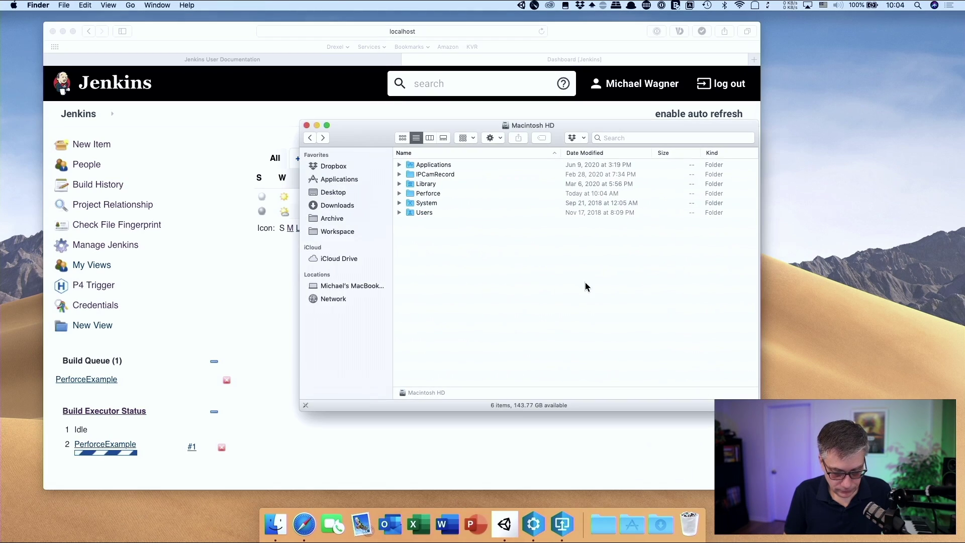
Open Macintosh HD > Perforce in Finder and move the window aside
{"action": "left_click", "coordinate": [342, 232]}
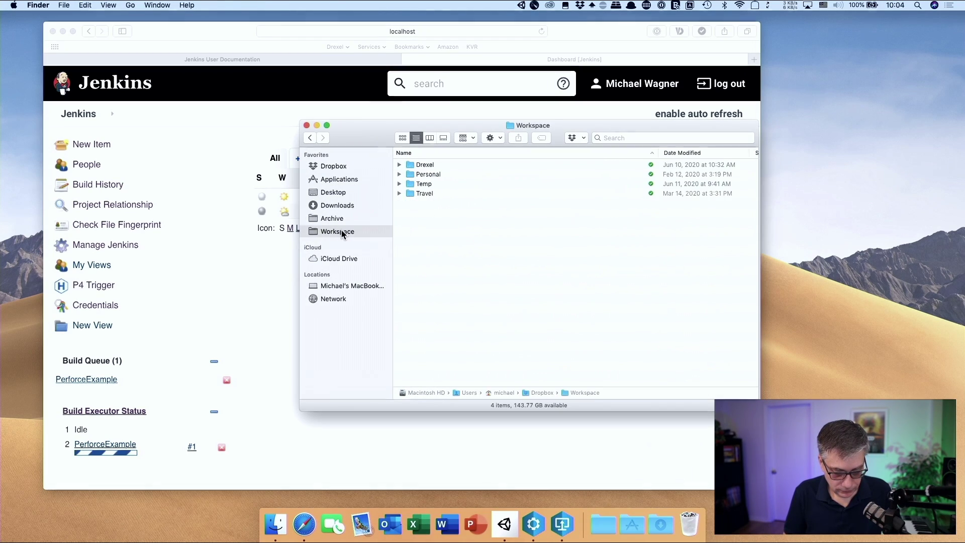
{"action": "left_click", "coordinate": [340, 286]}
{"action": "double_click", "coordinate": [437, 165]}
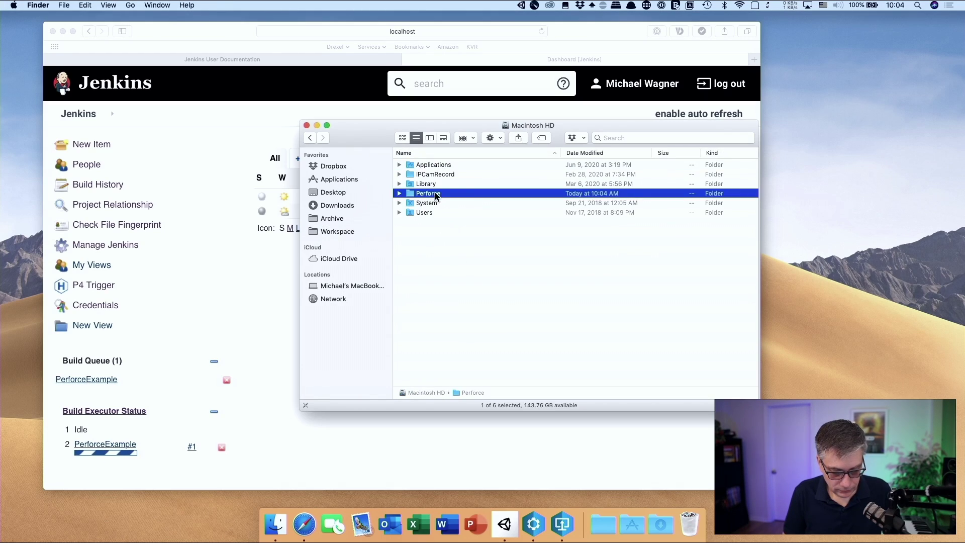
{"action": "double_click", "coordinate": [428, 193]}
{"action": "left_click_drag", "start_coordinate": [372, 143], "coordinate": [412, 169]}
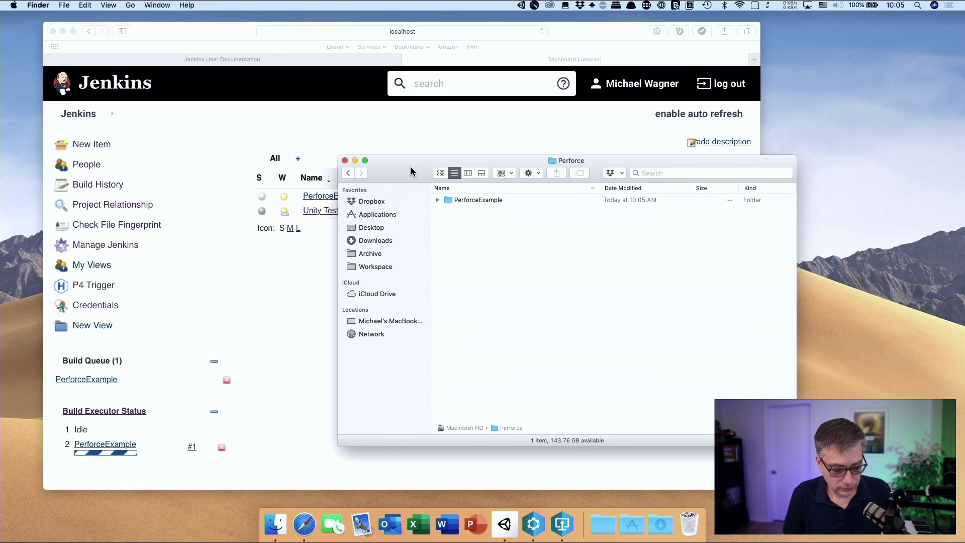
{"action": "left_click_drag", "start_coordinate": [411, 168], "coordinate": [479, 183]}
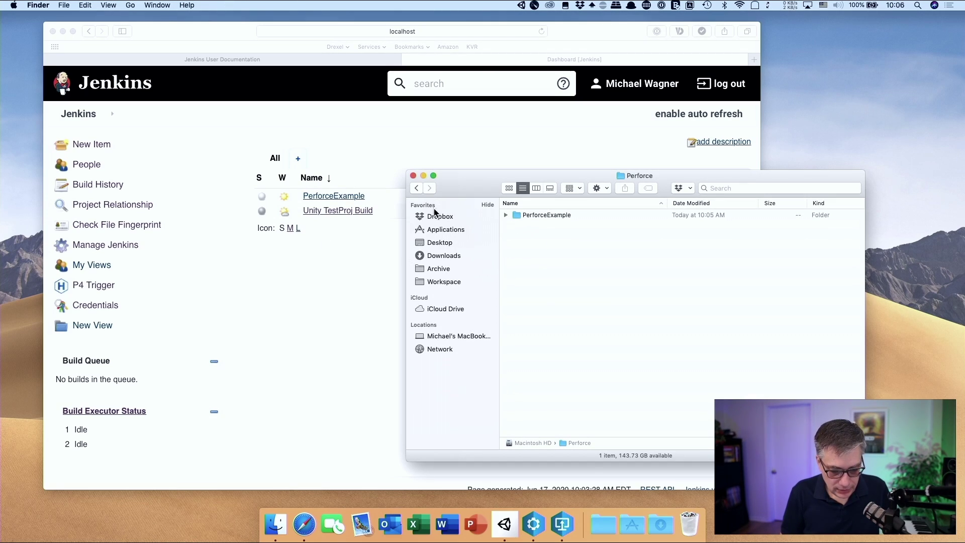
Reopen Macintosh HD > Perforce in Finder, lower the window, and bring Jenkins forward
{"action": "left_click", "coordinate": [449, 283]}
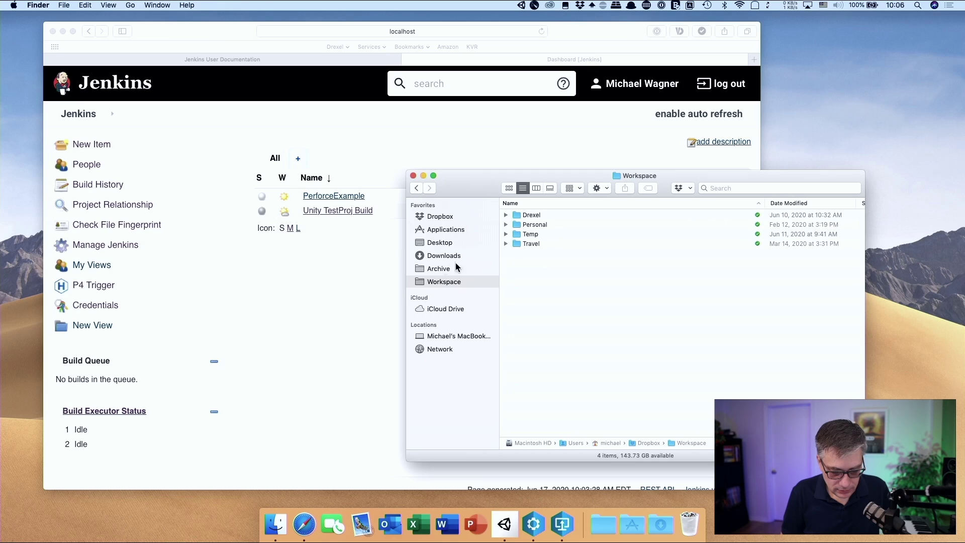
{"action": "left_click", "coordinate": [455, 336]}
{"action": "double_click", "coordinate": [533, 215]}
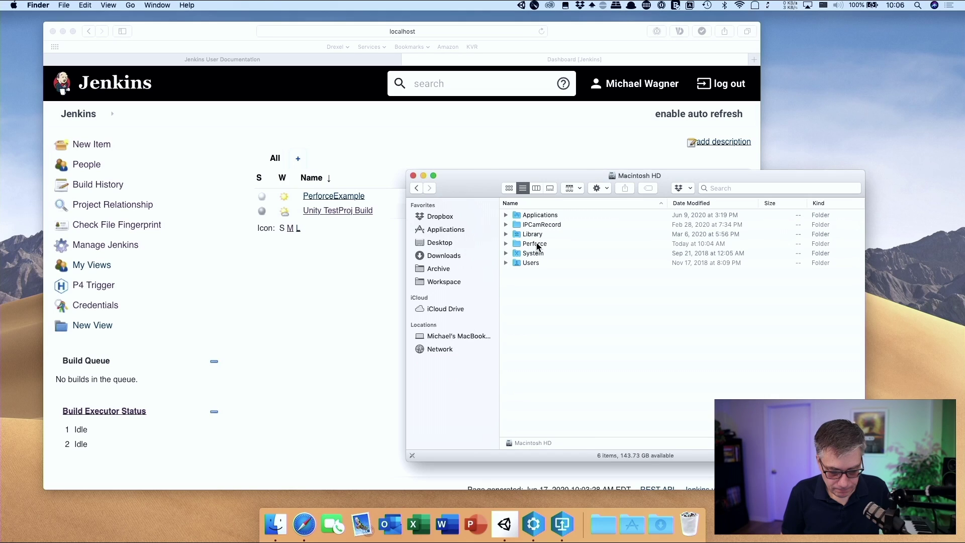
{"action": "double_click", "coordinate": [536, 243]}
{"action": "left_click_drag", "start_coordinate": [478, 183], "coordinate": [463, 269]}
{"action": "left_click", "coordinate": [341, 251]}
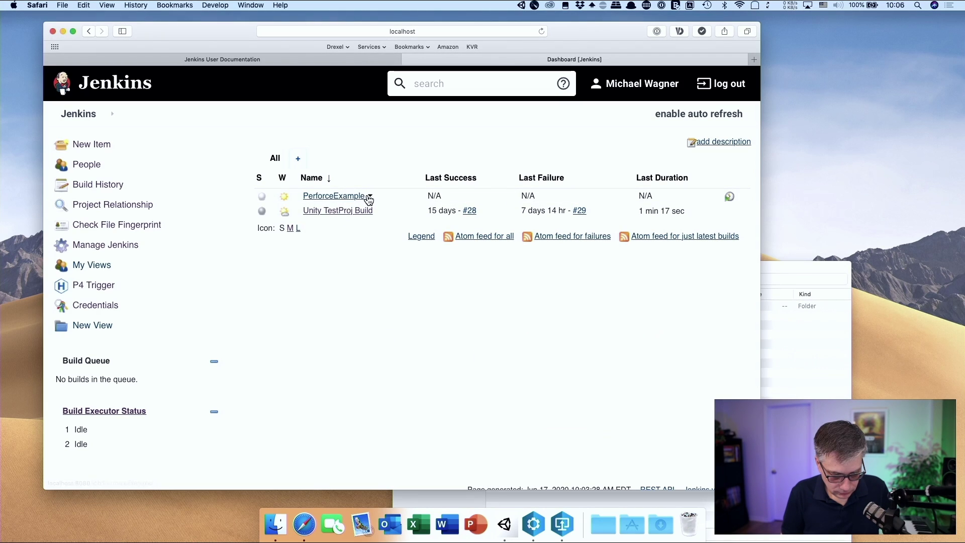
Open PerforceExample's configuration at its Build step, then bring Finder forward
{"action": "left_click", "coordinate": [370, 196]}
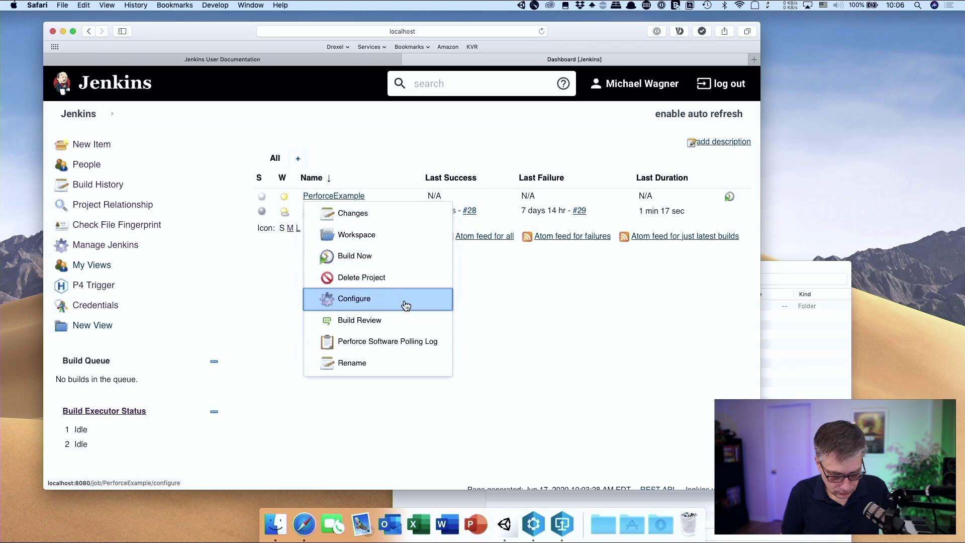
{"action": "left_click", "coordinate": [370, 195]}
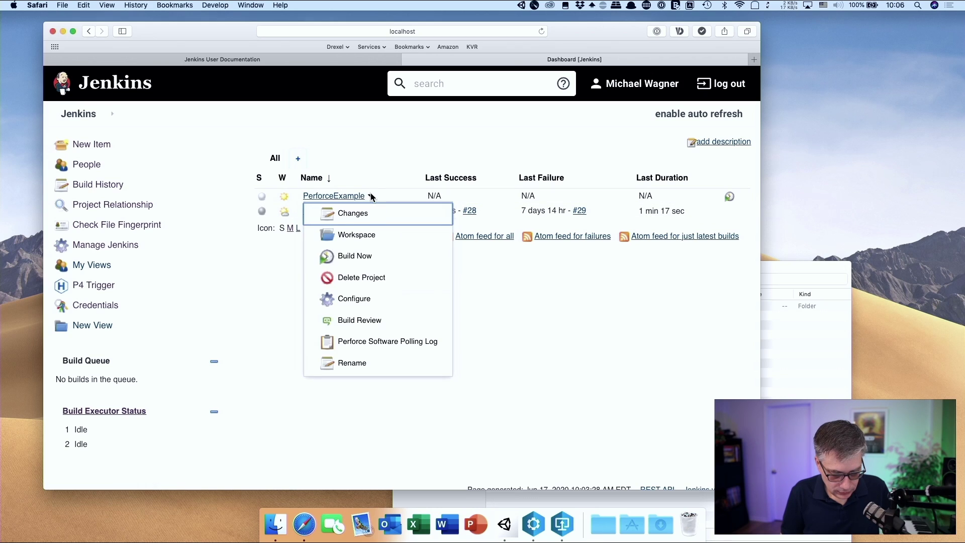
{"action": "left_click", "coordinate": [377, 301]}
{"action": "scroll", "coordinate": [484, 347], "scroll_direction": "down", "scroll_amount": 10}
{"action": "scroll", "coordinate": [484, 347], "scroll_direction": "down", "scroll_amount": 10}
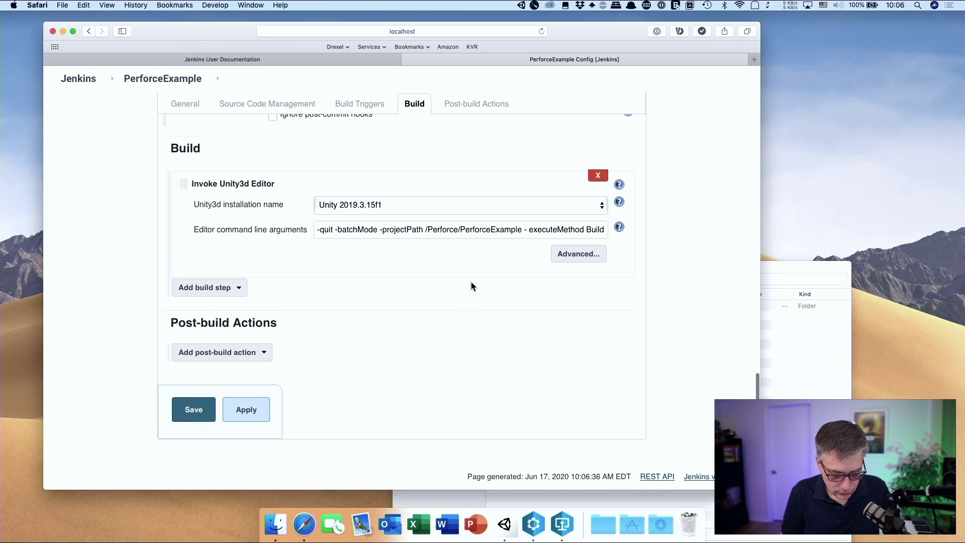
{"action": "left_click", "coordinate": [804, 327]}
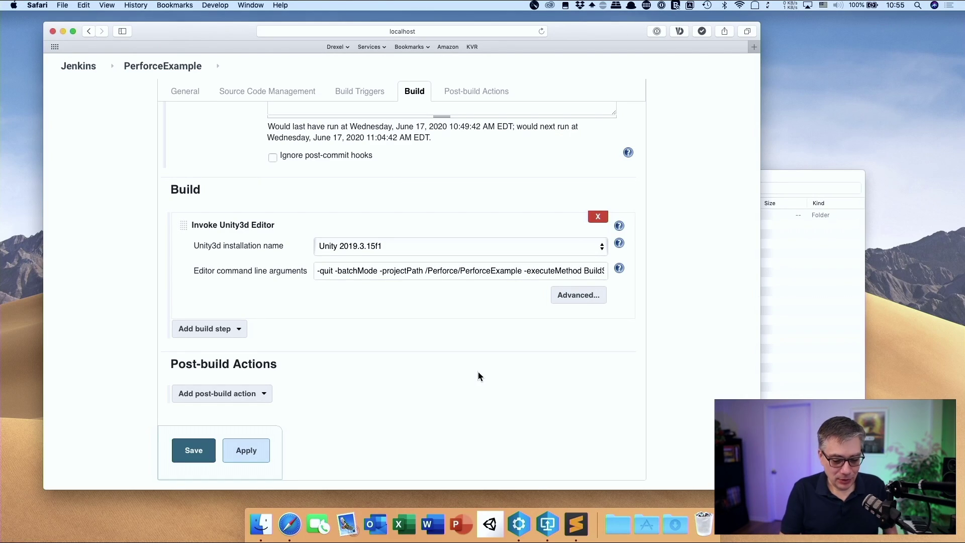
Place the cursor before executeMethod in the editor arguments, then return to the dashboard
{"action": "left_click", "coordinate": [527, 271]}
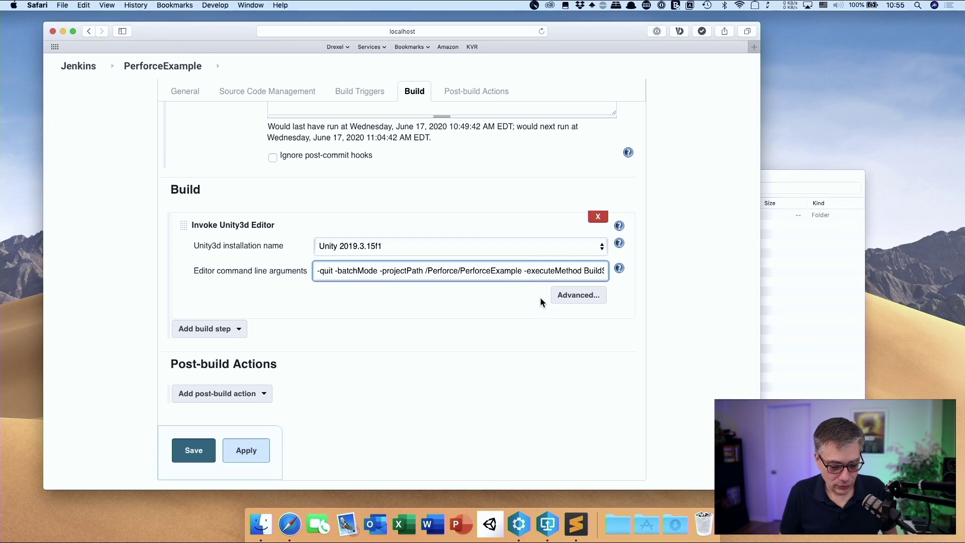
{"action": "left_click", "coordinate": [526, 272]}
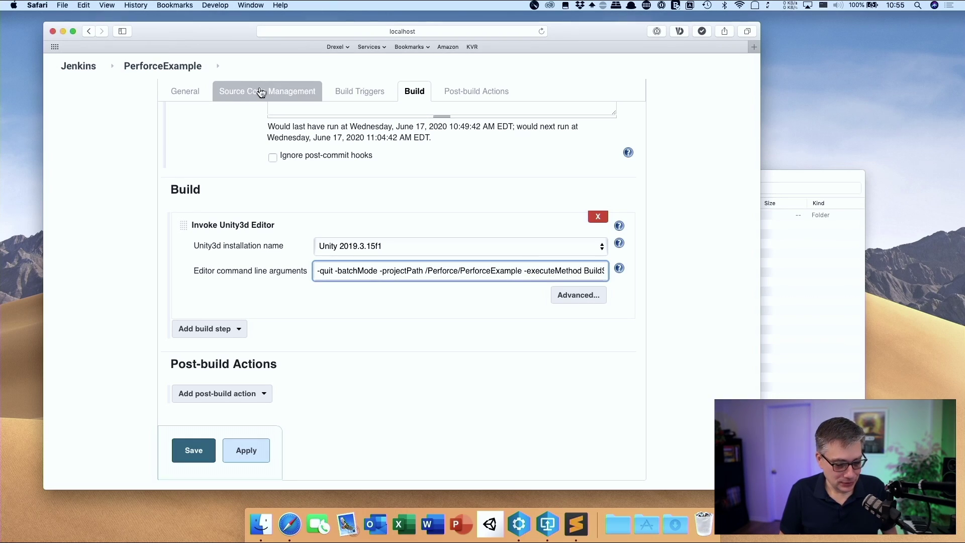
{"action": "left_click", "coordinate": [93, 73]}
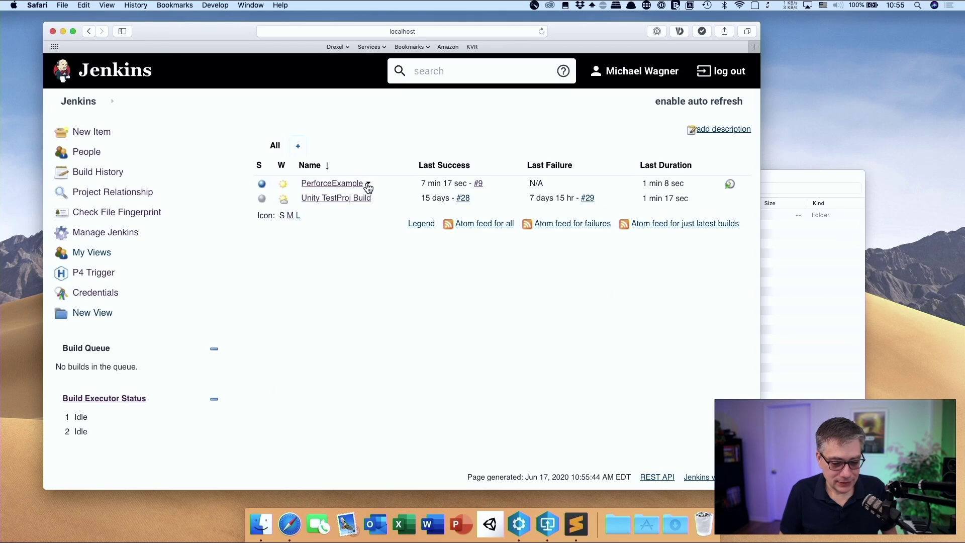
Trigger PerforceExample build #10 with Build Now and bring the Perforce Finder window forward
{"action": "left_click", "coordinate": [369, 184]}
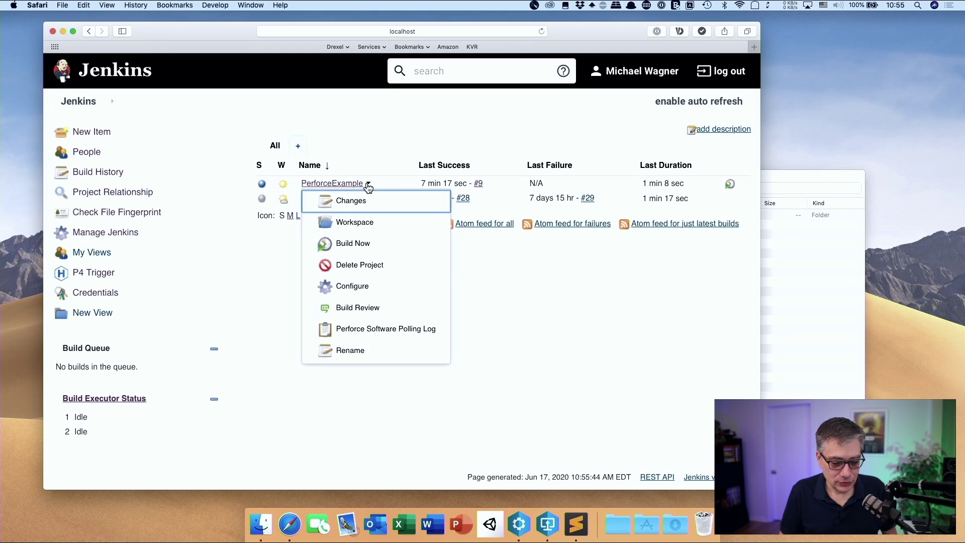
{"action": "left_click", "coordinate": [380, 254]}
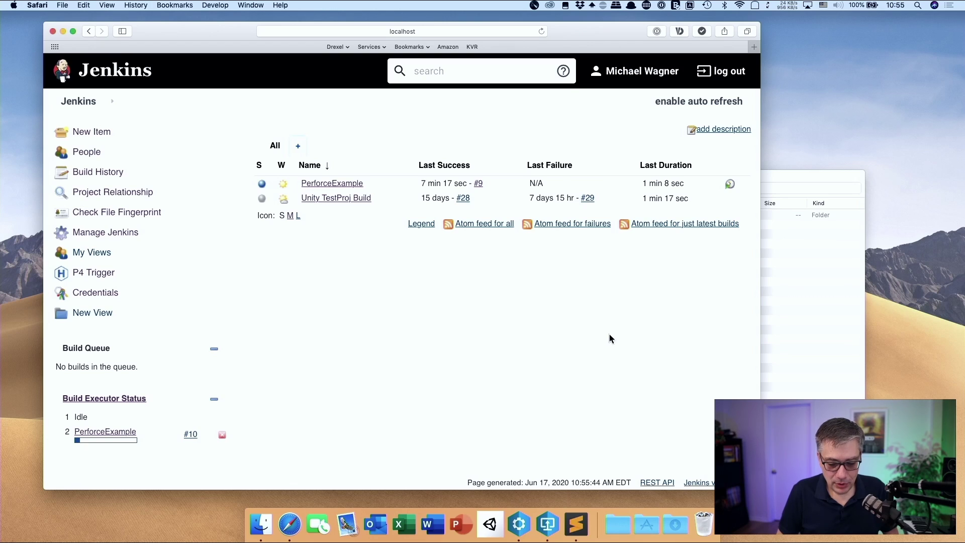
{"action": "left_click", "coordinate": [789, 184]}
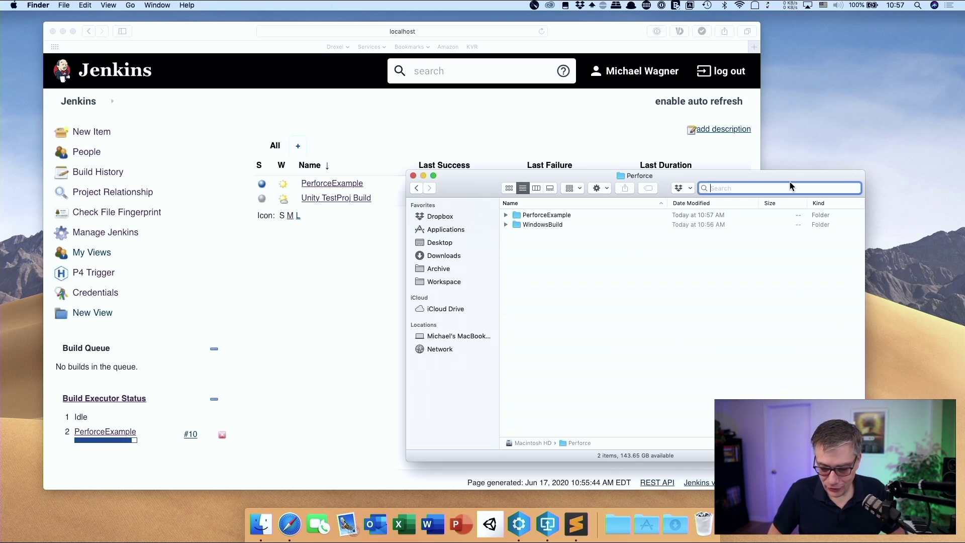
Expand WindowsBuild to reveal PerforceExample.exe, UnityPlayer.dll and the data folders
{"action": "left_click", "coordinate": [506, 225]}
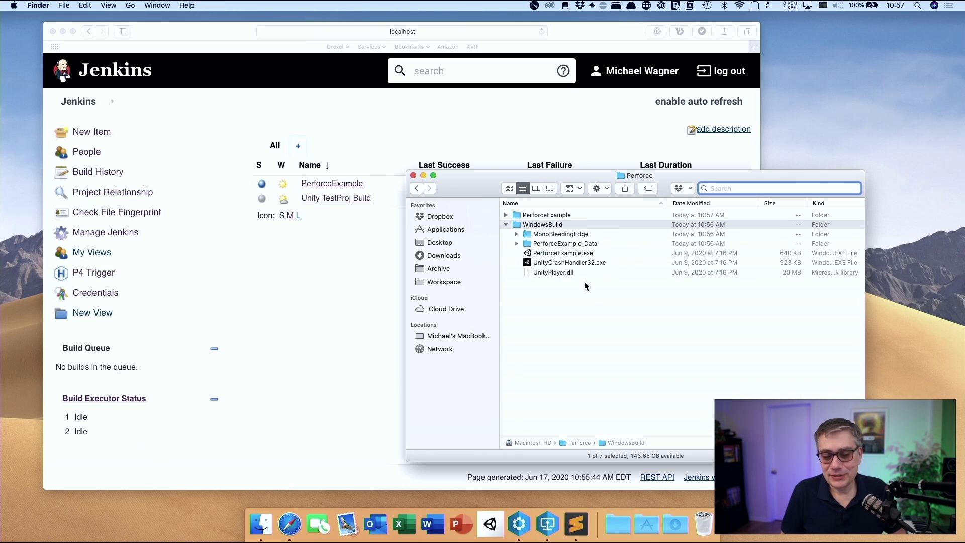